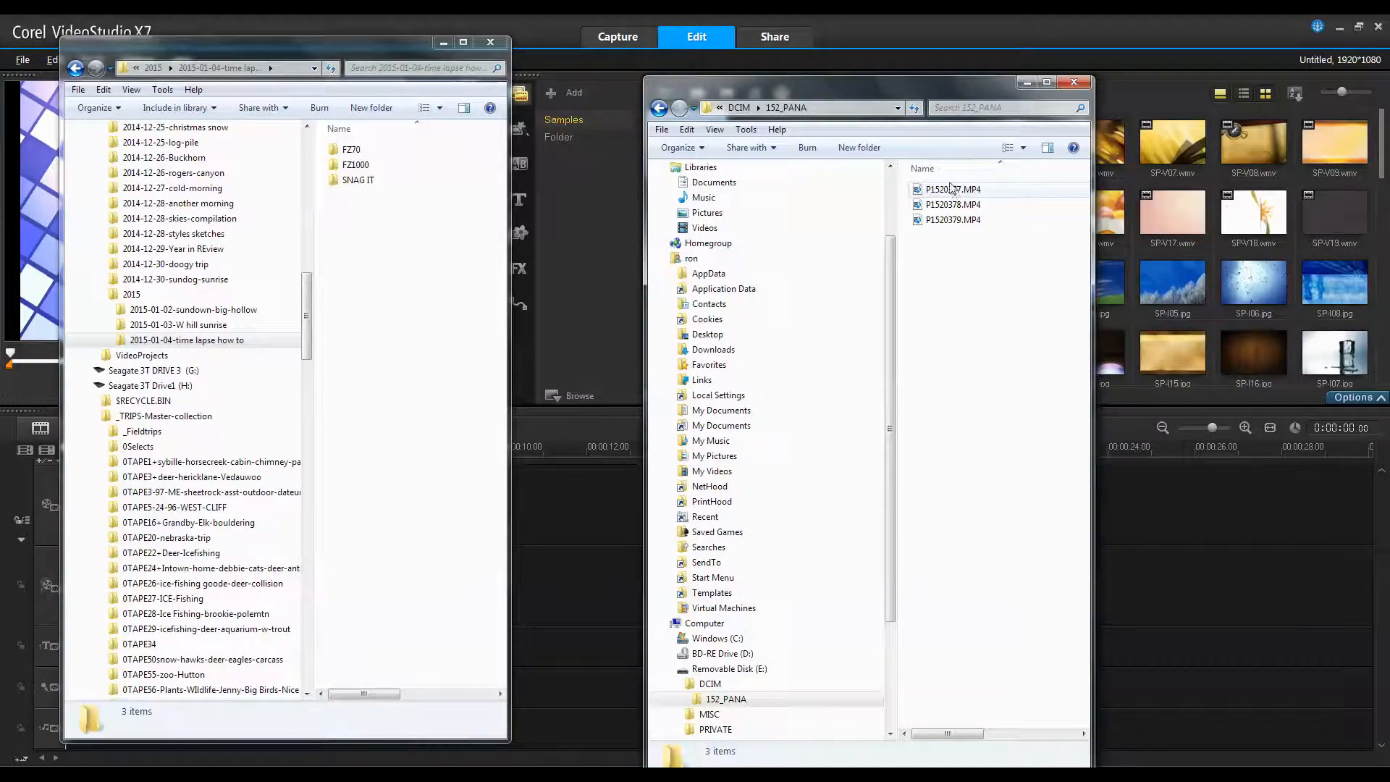
# Move P1520377.MP4, P1520378.MP4 and P1520379.MP4 from the card's 152_PANA folder into the FZ1000 folder of 2015-01-04-time lapse how to.
pyautogui.click(944, 189)
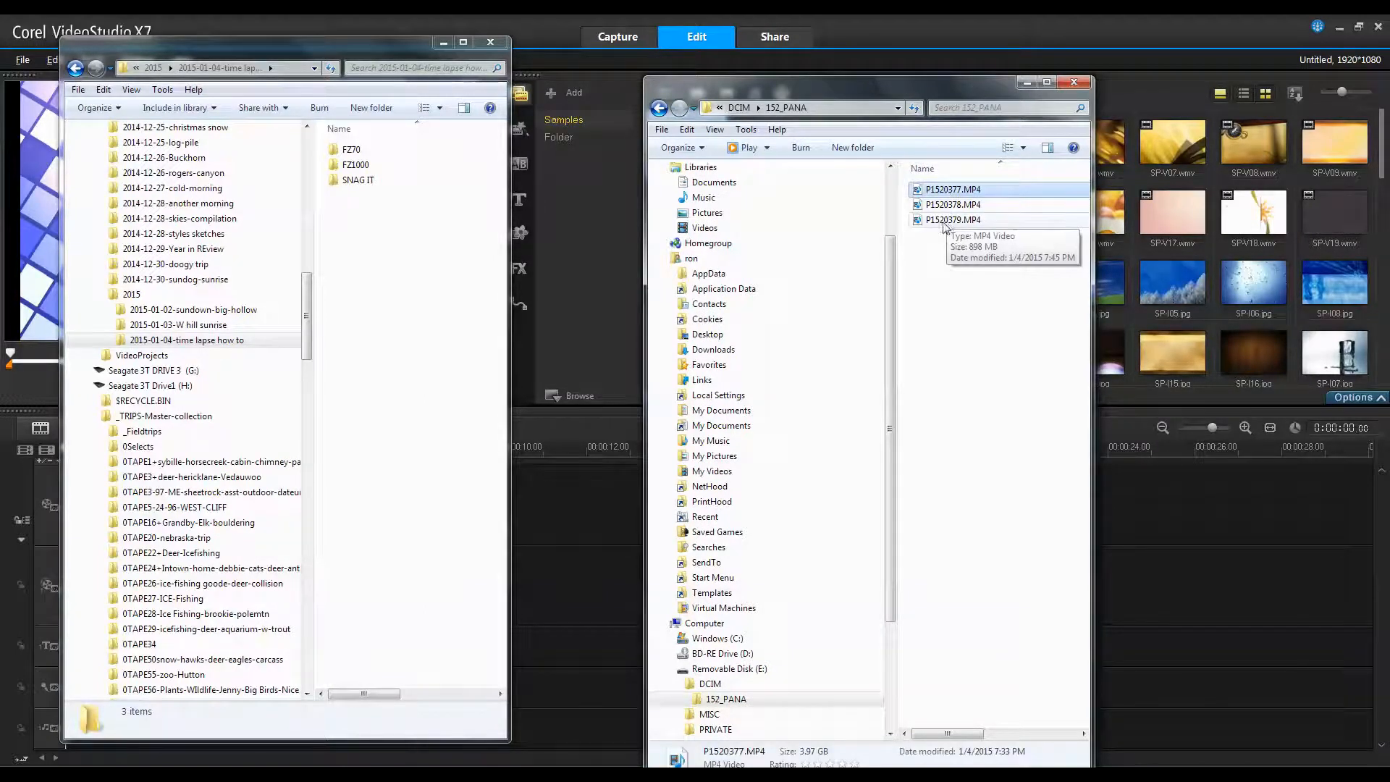
pyautogui.keyDown('shift'); pyautogui.click(945, 220); pyautogui.keyUp('shift')
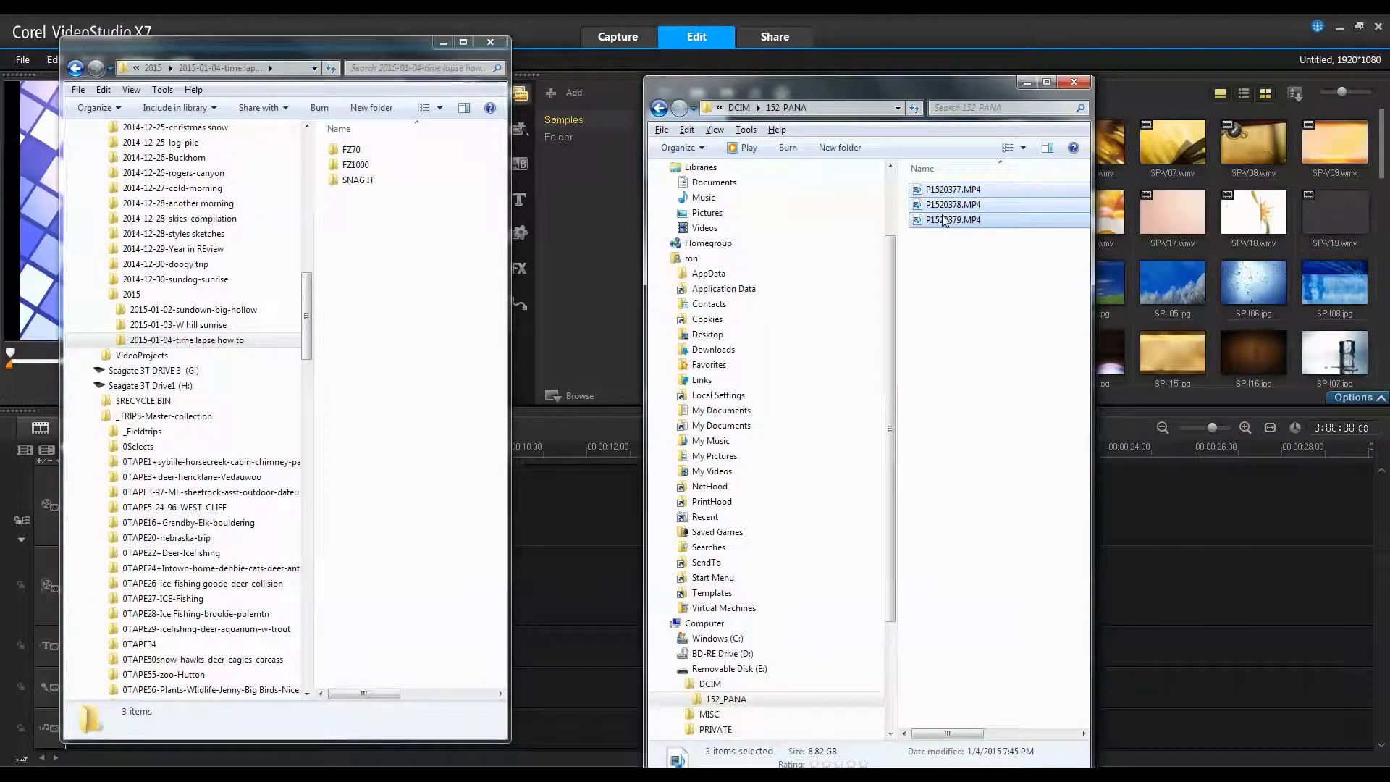
pyautogui.rightClick(944, 220)
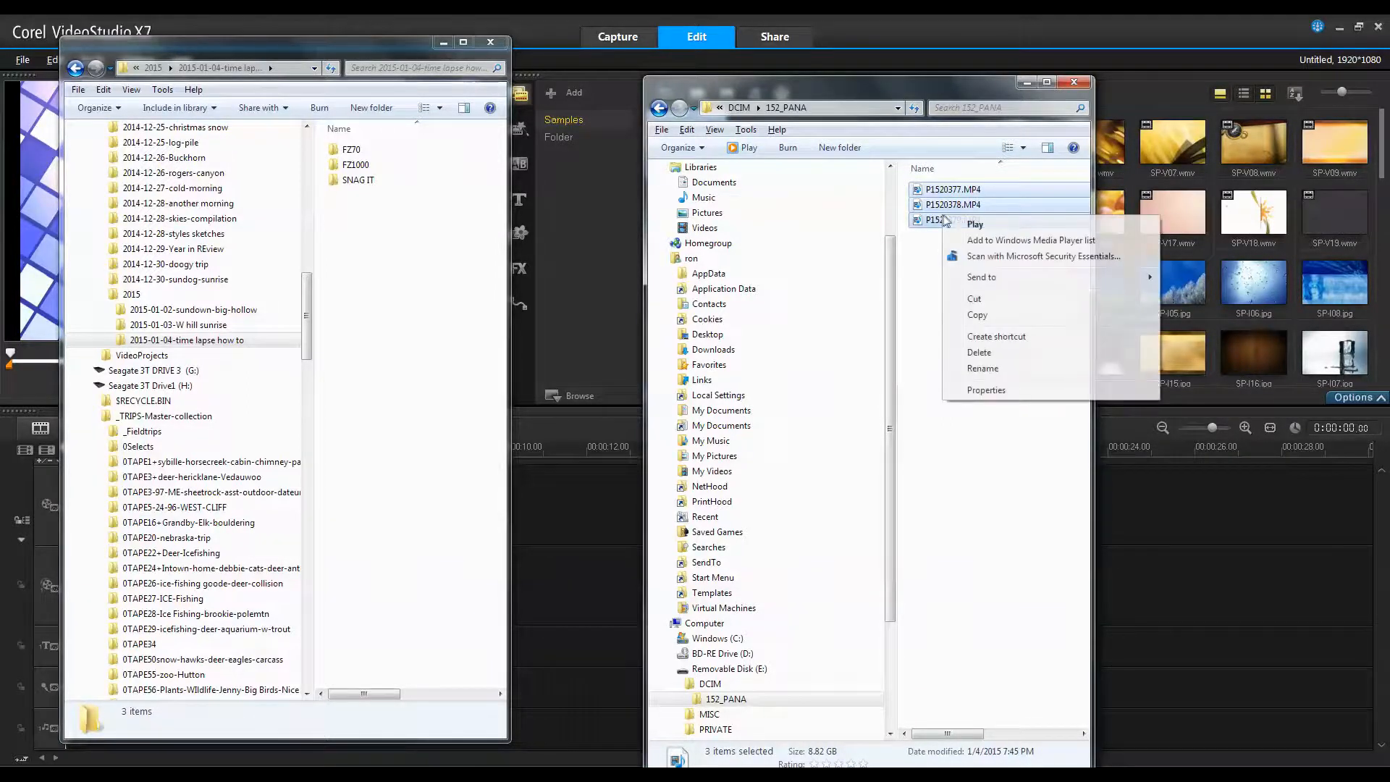
pyautogui.click(982, 302)
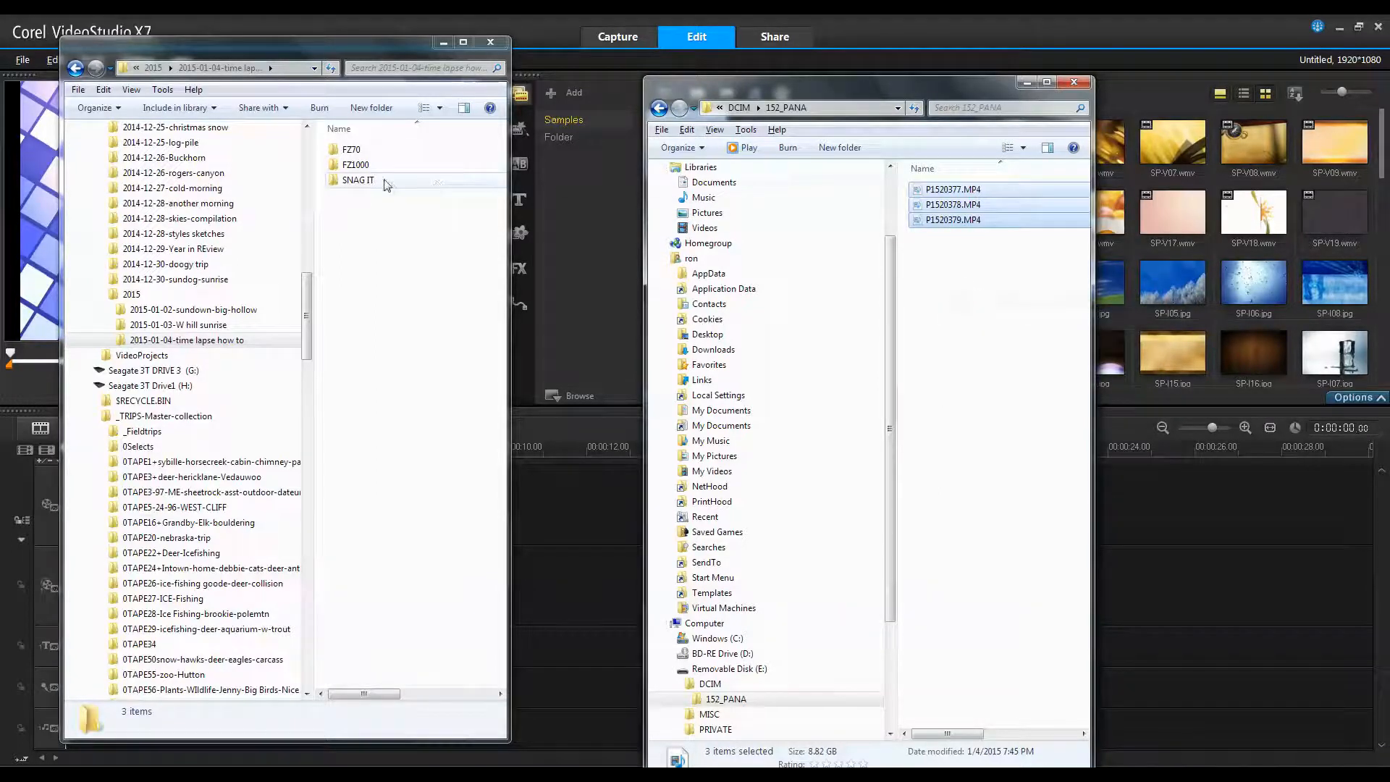
pyautogui.click(349, 166)
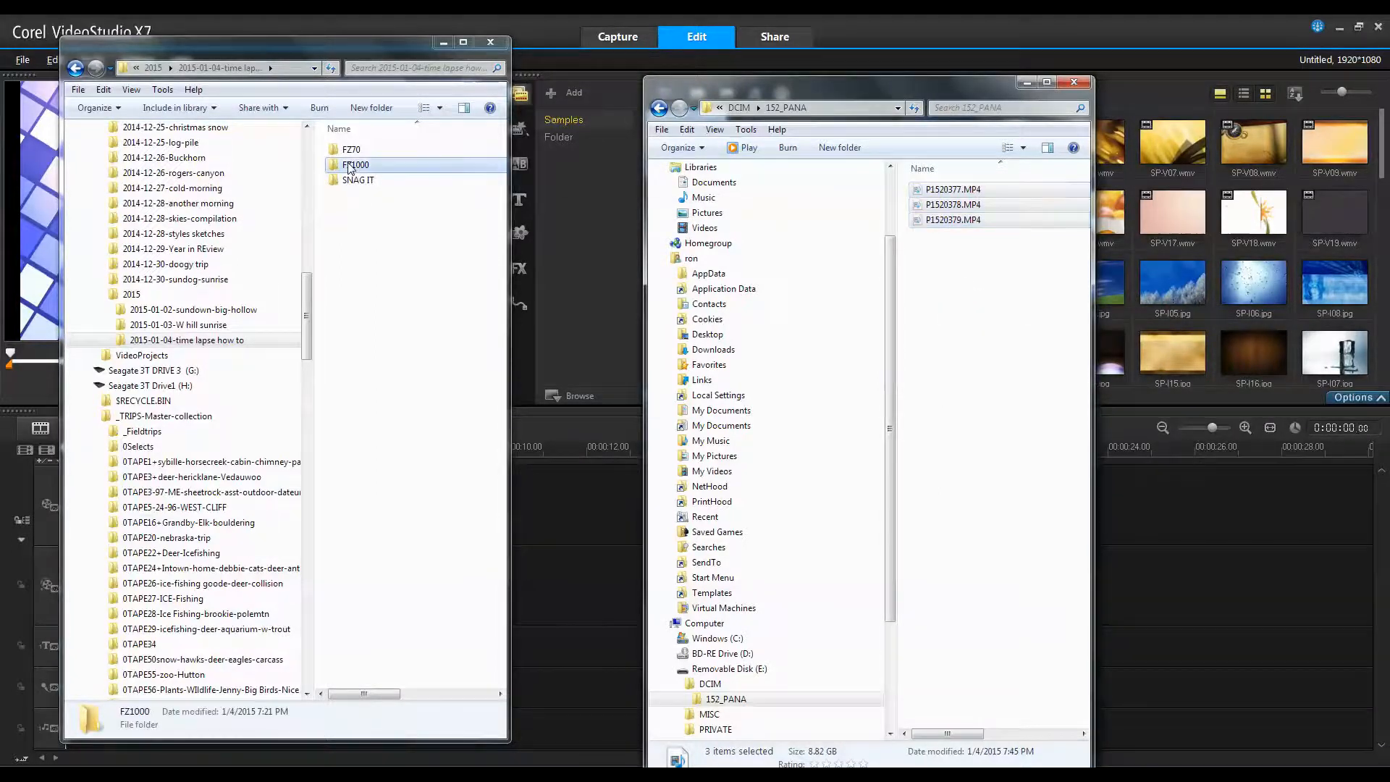
pyautogui.doubleClick(334, 165)
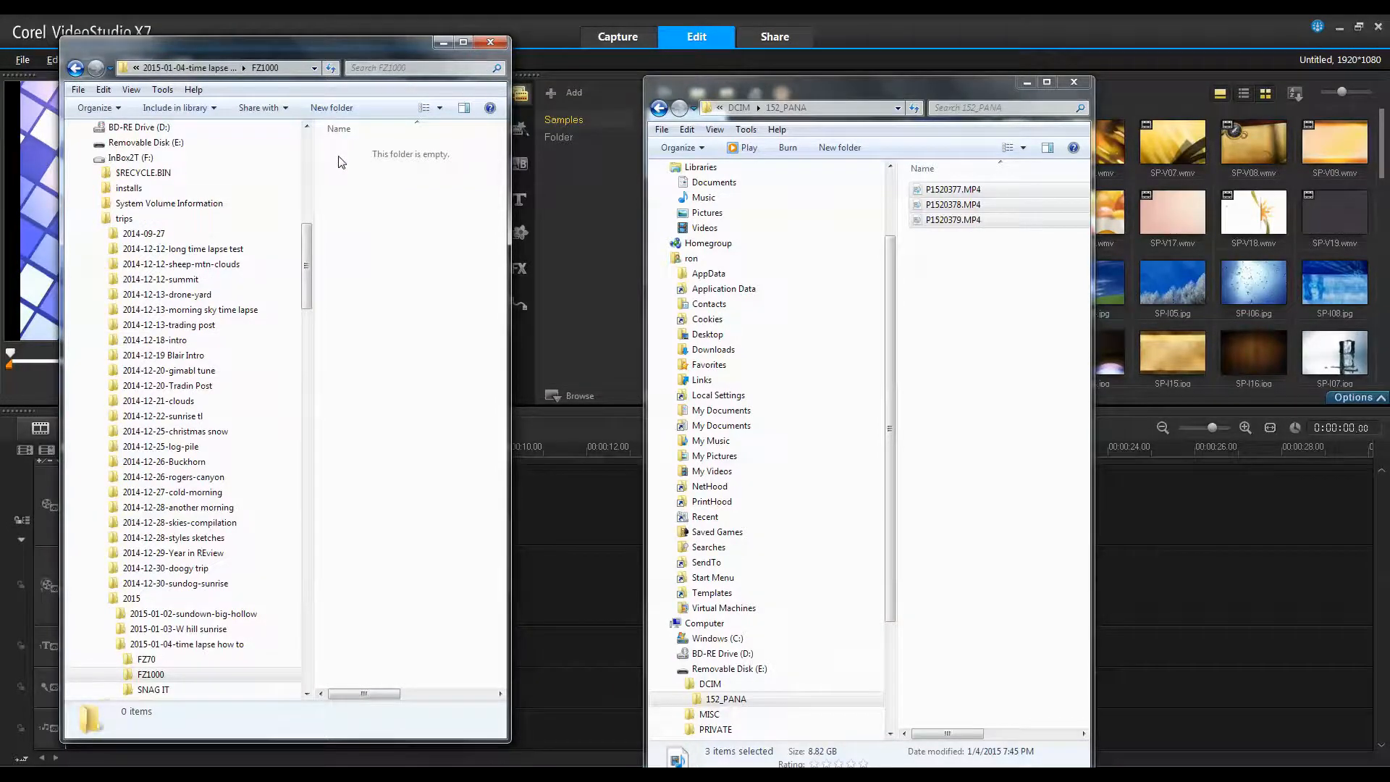
pyautogui.rightClick(338, 156)
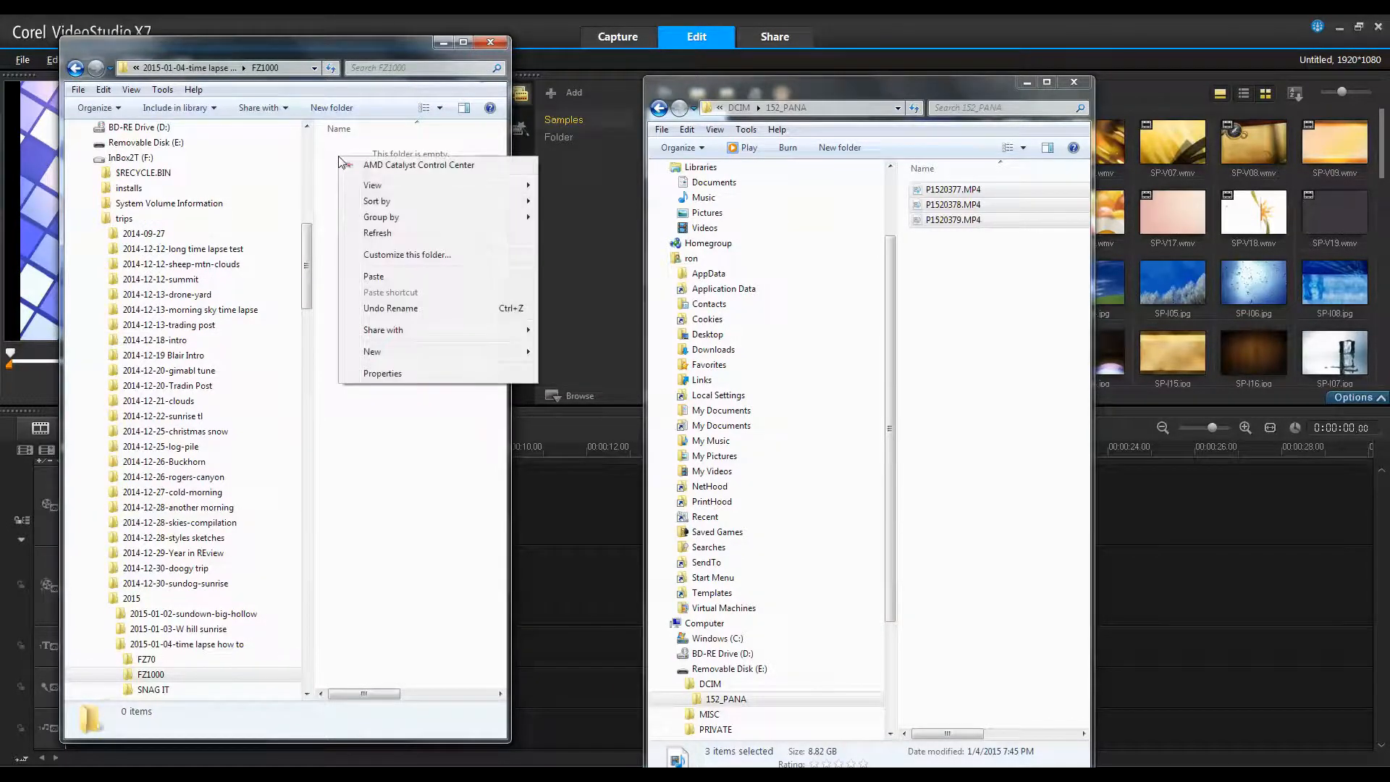
pyautogui.click(373, 276)
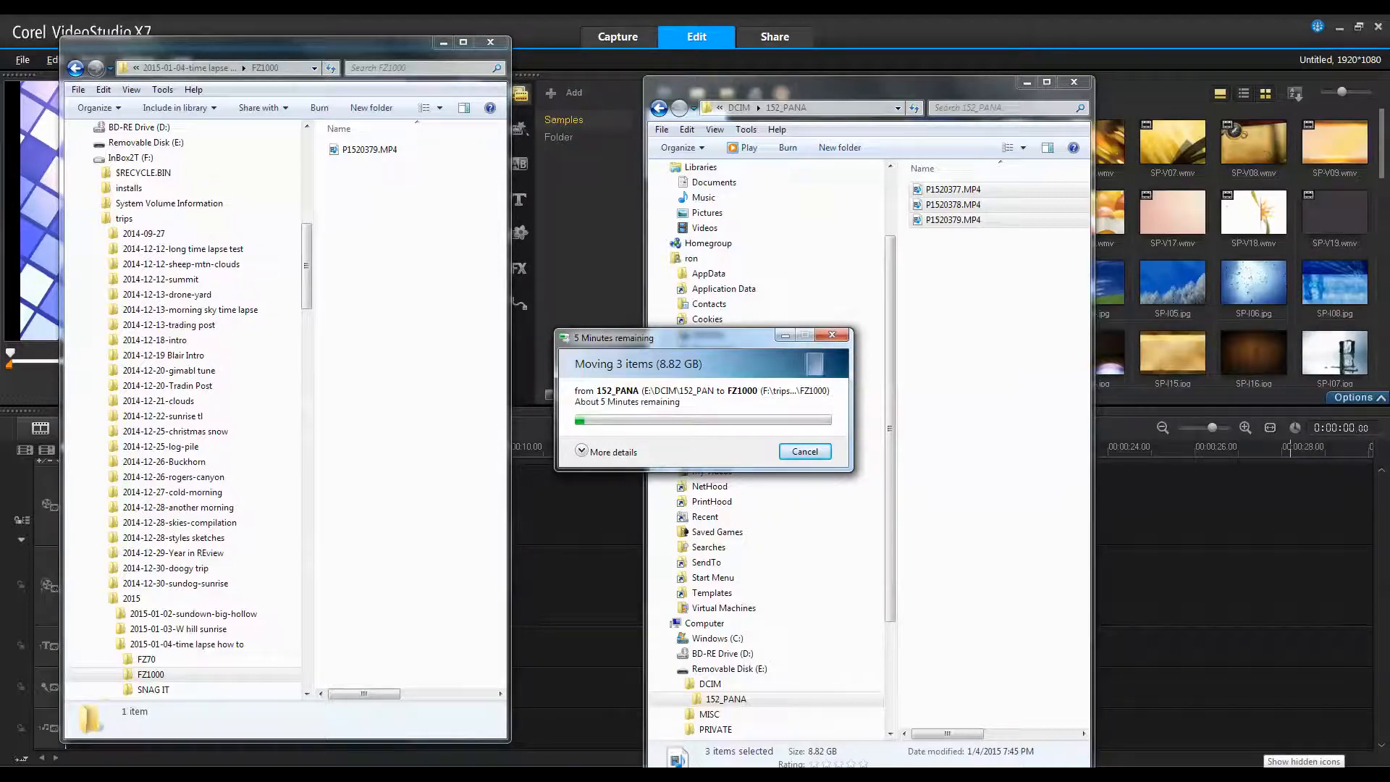
pyautogui.click(1264, 776)
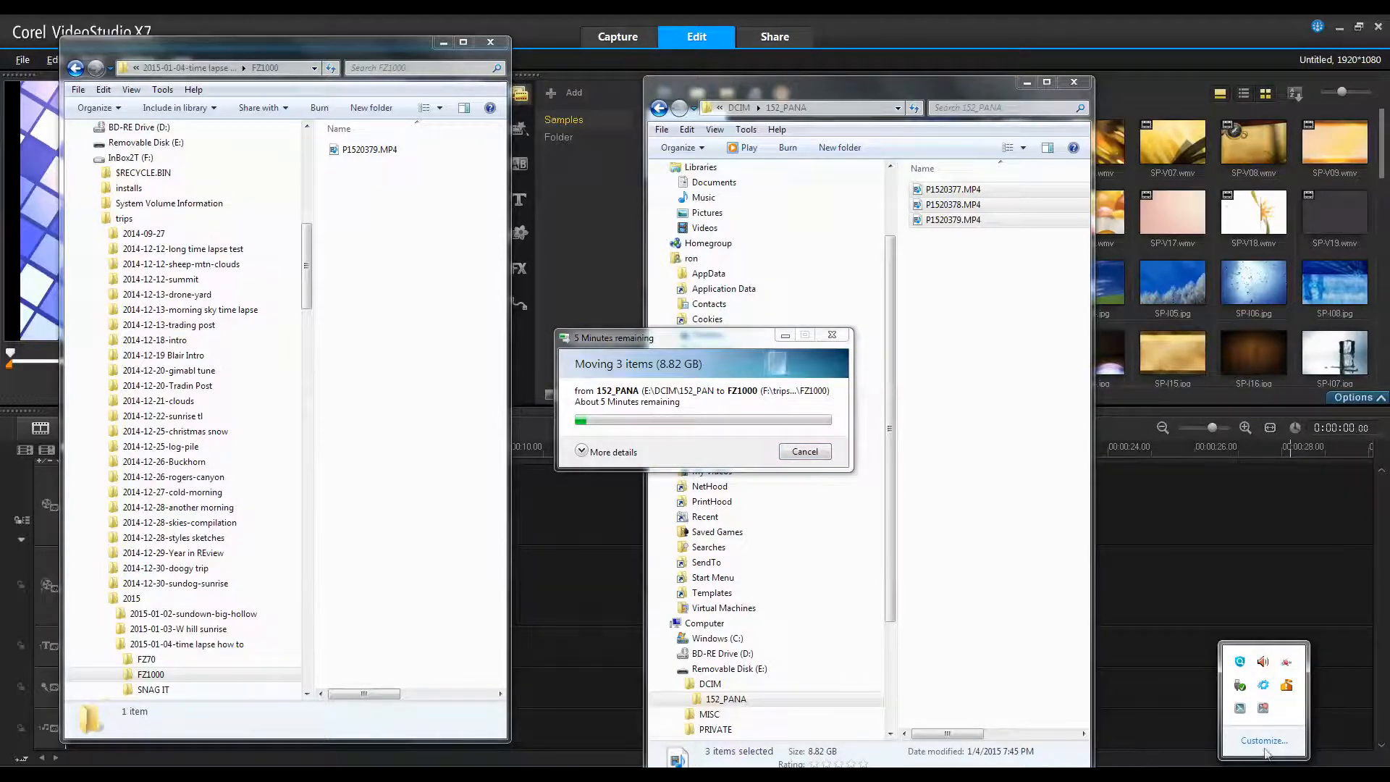
pyautogui.click(1265, 710)
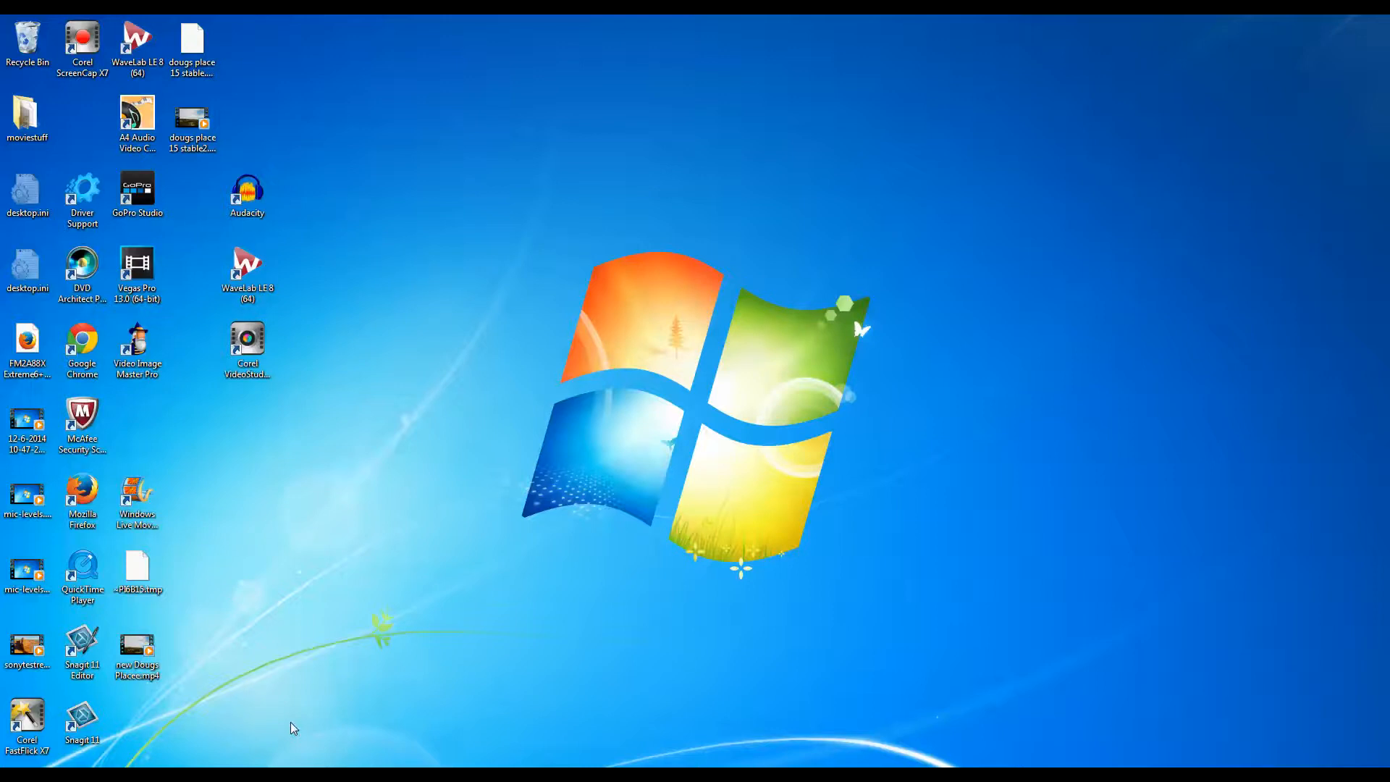
# Switch to Windows Live Movie Maker and start a new project without saving the changes to My Movie.
pyautogui.moveTo(333, 774)
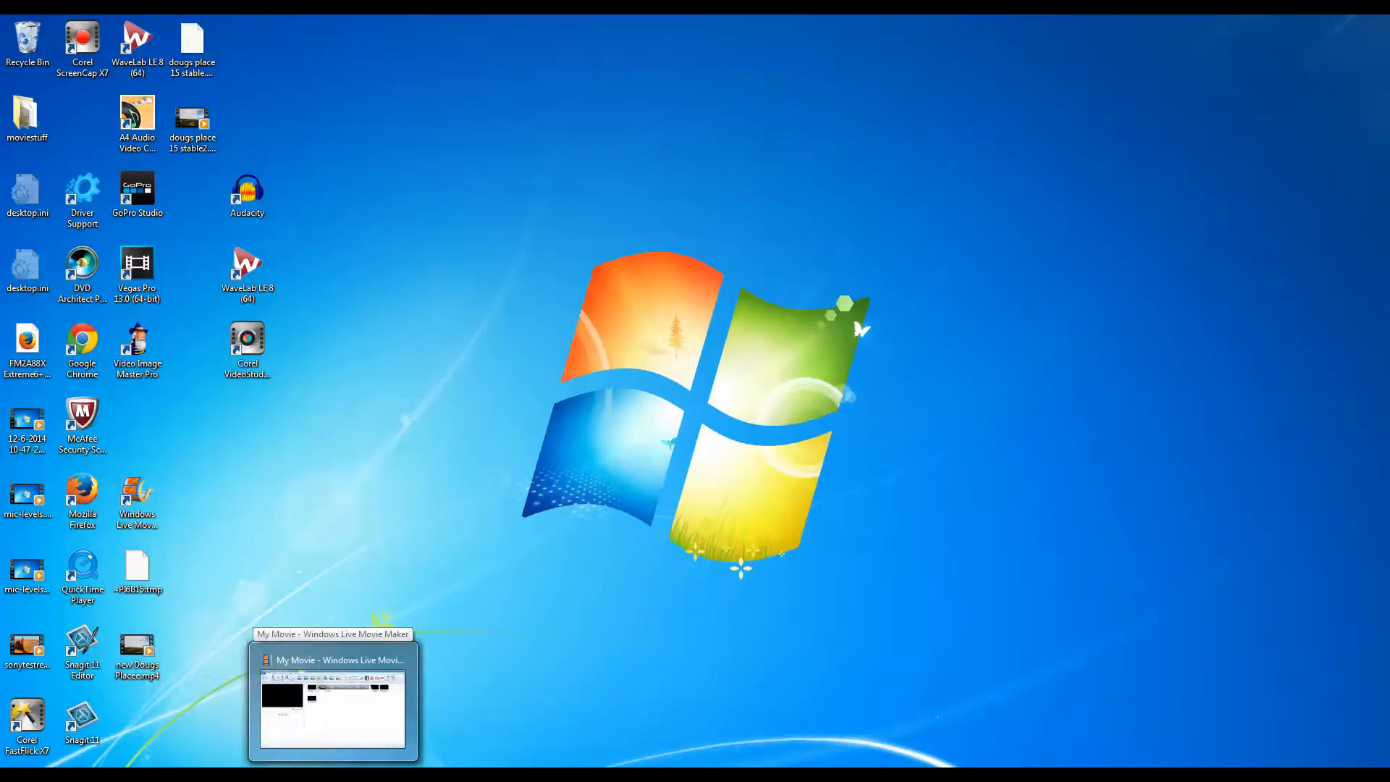
pyautogui.click(380, 683)
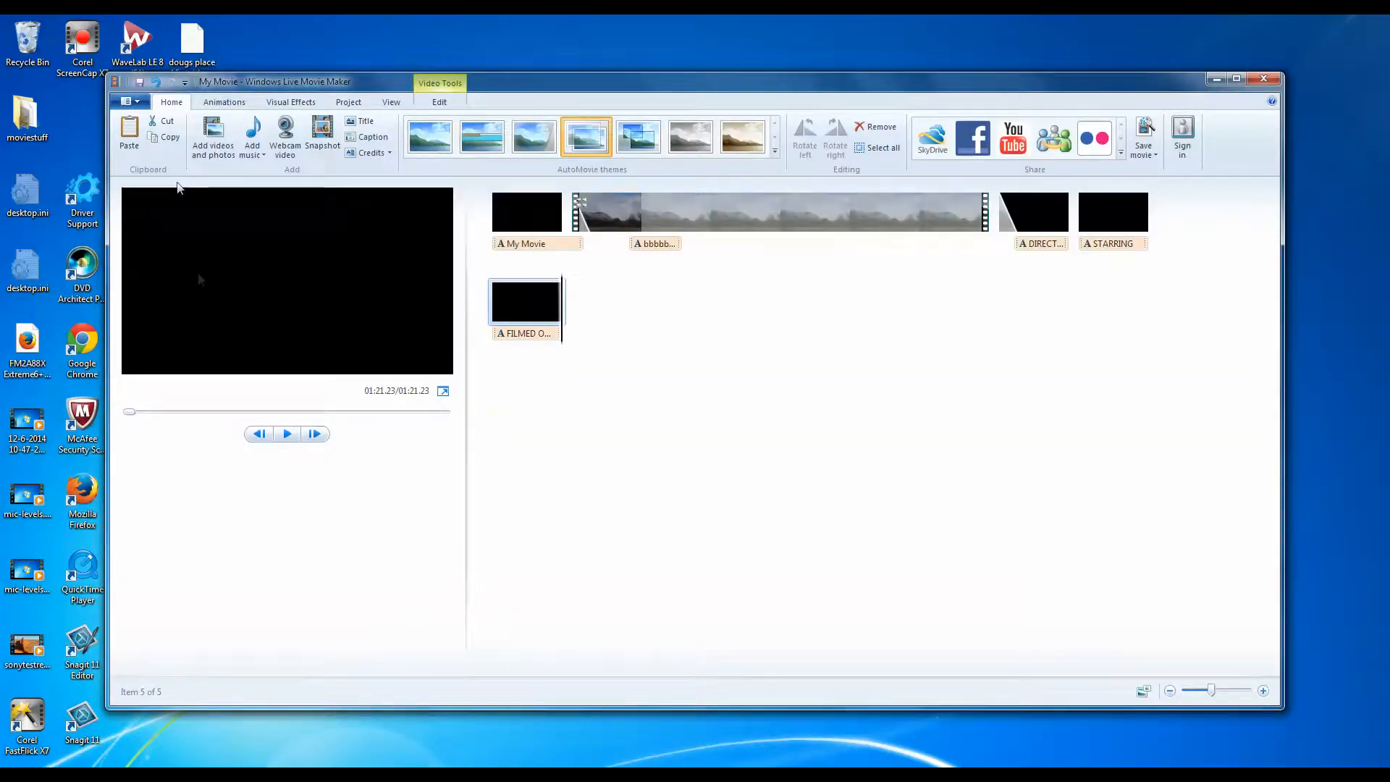
pyautogui.click(138, 105)
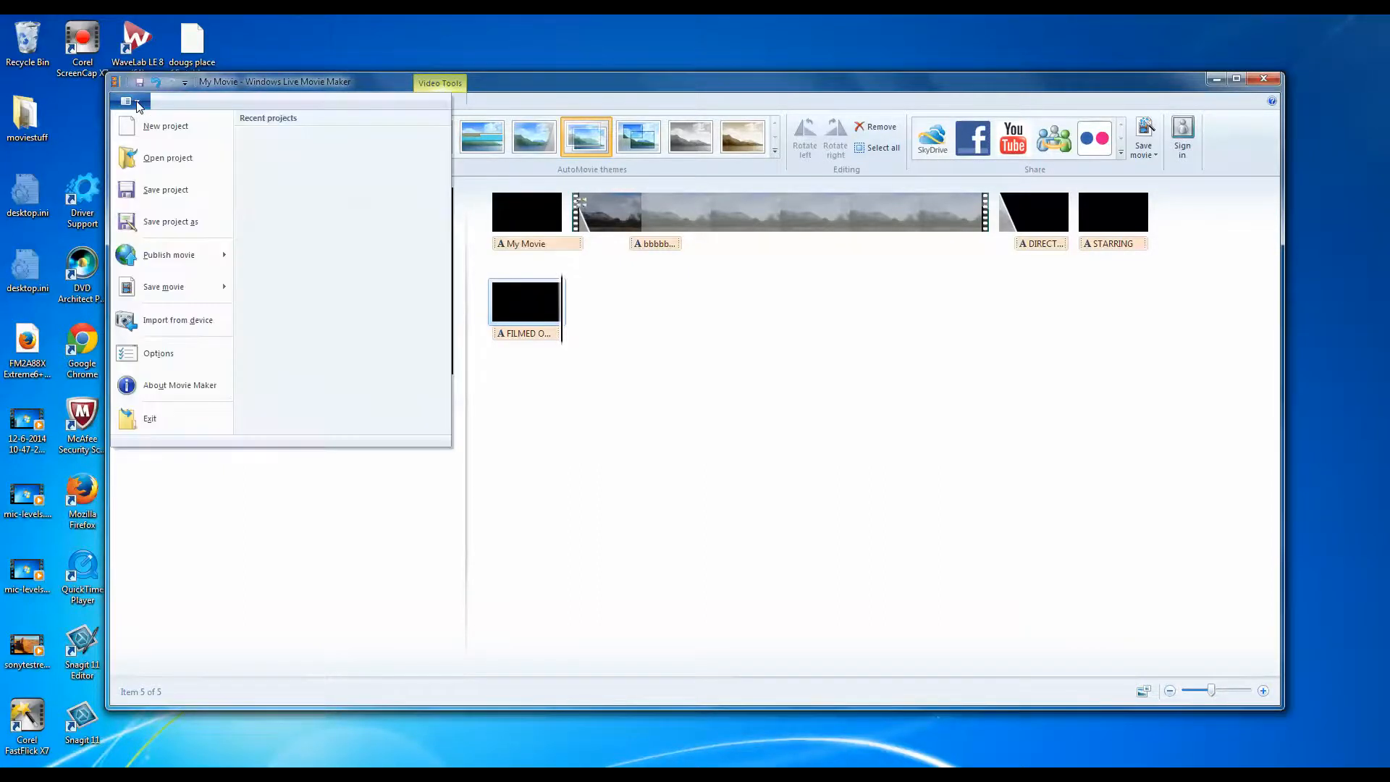
pyautogui.click(160, 125)
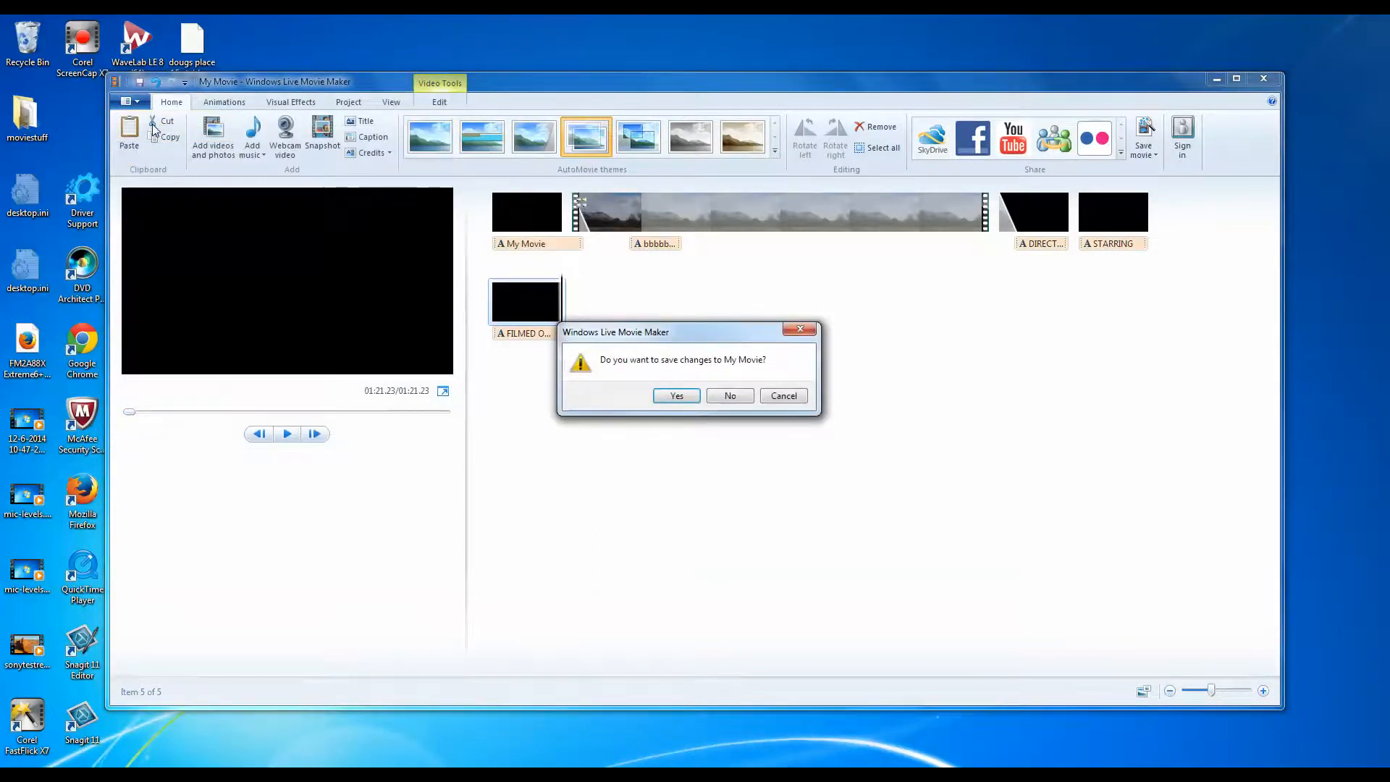
pyautogui.click(730, 395)
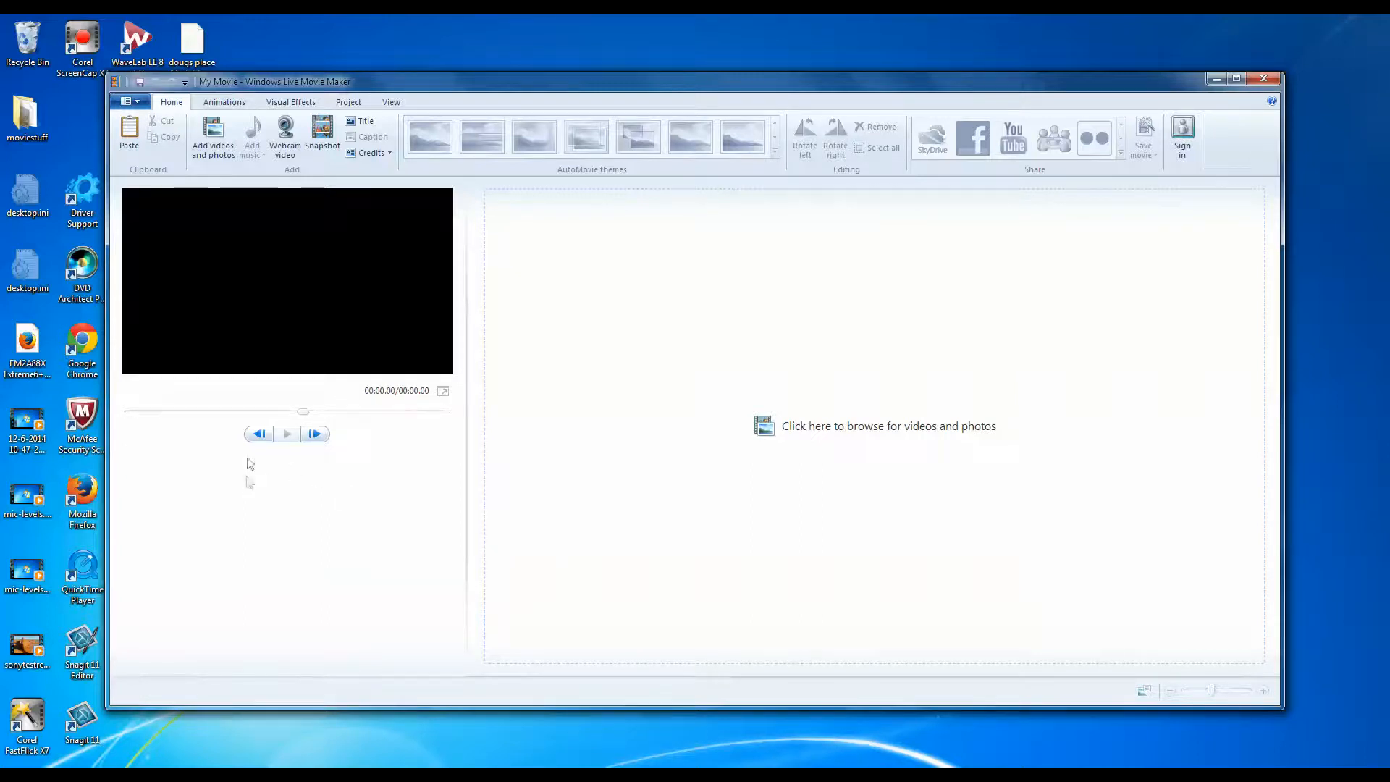
# Add P1010598.MP4 from the 2014-11-23-Jelm Squalls Panasonic folder to the project and preview it at normal speed.
pyautogui.click(216, 128)
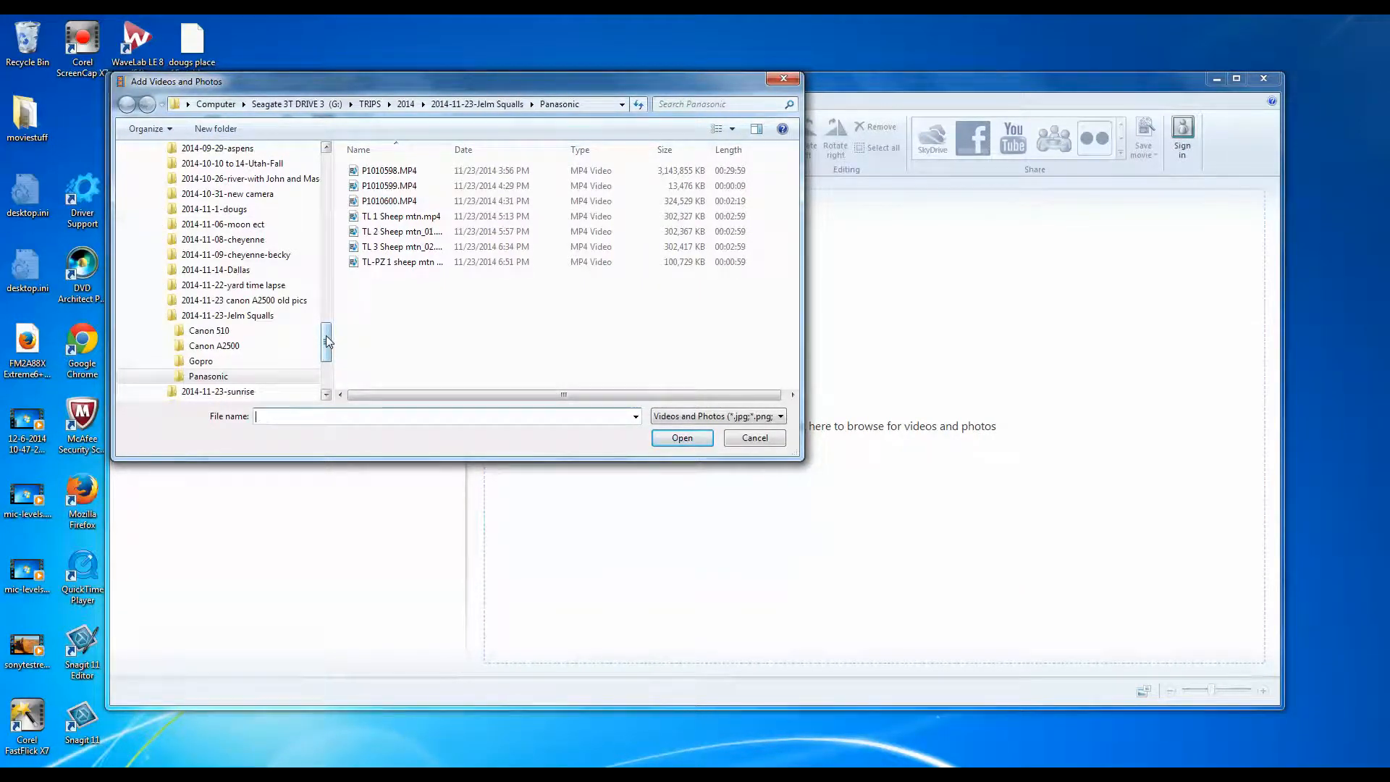
pyautogui.click(220, 378)
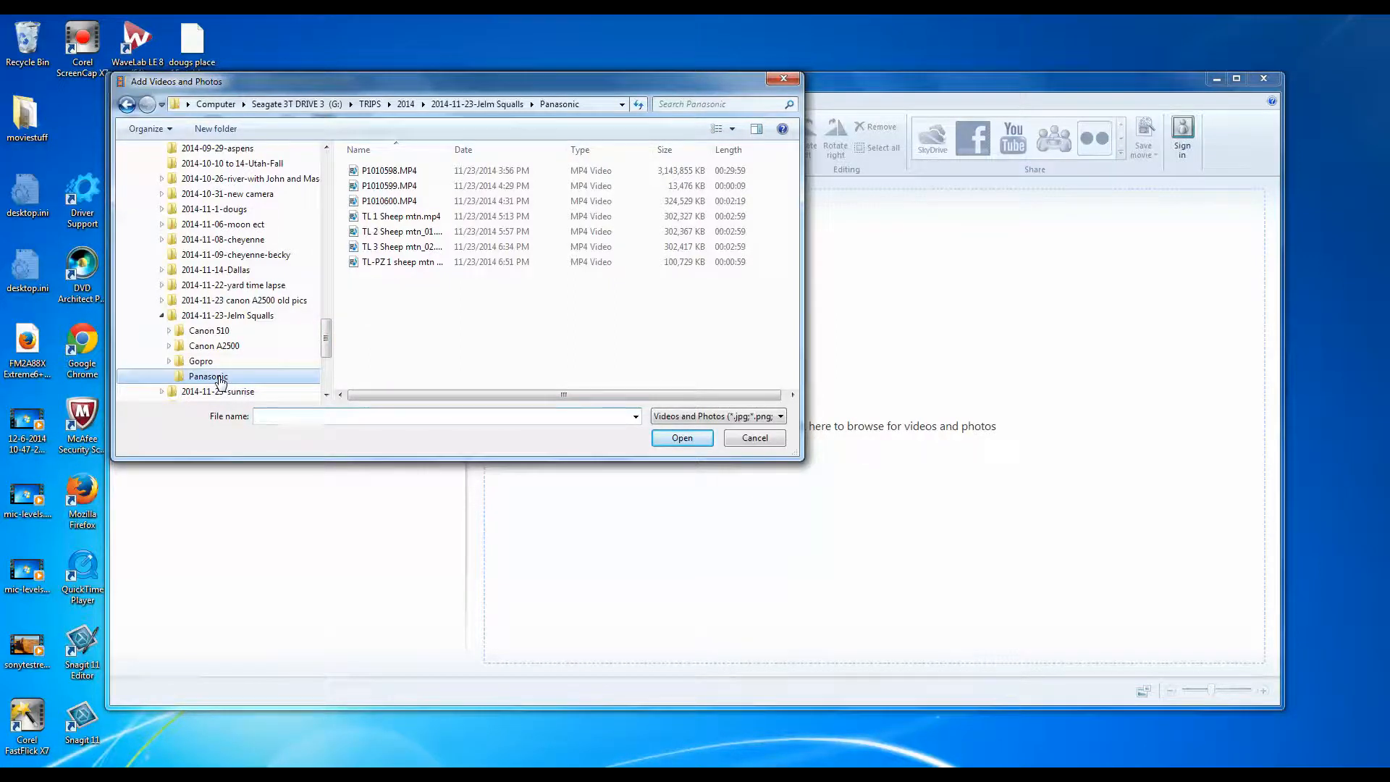
pyautogui.click(389, 172)
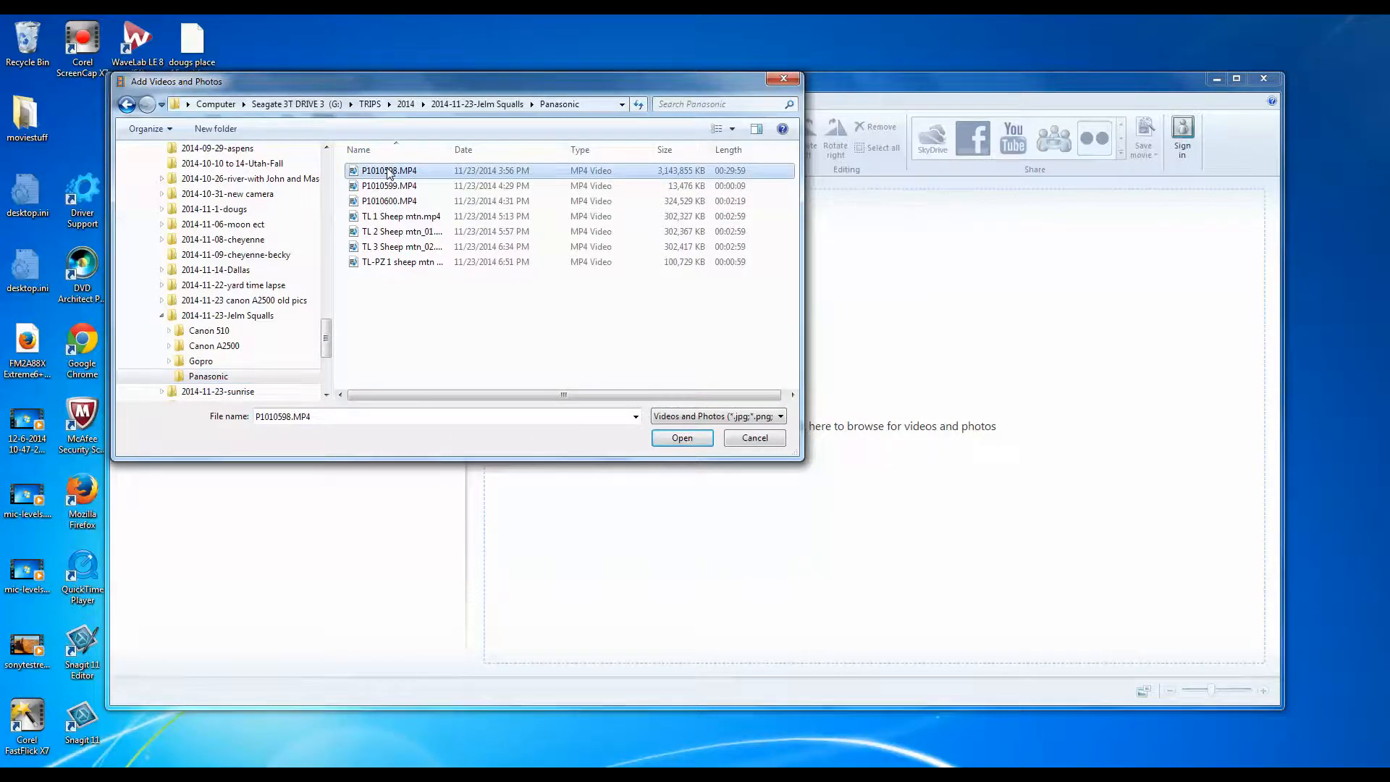
pyautogui.click(677, 439)
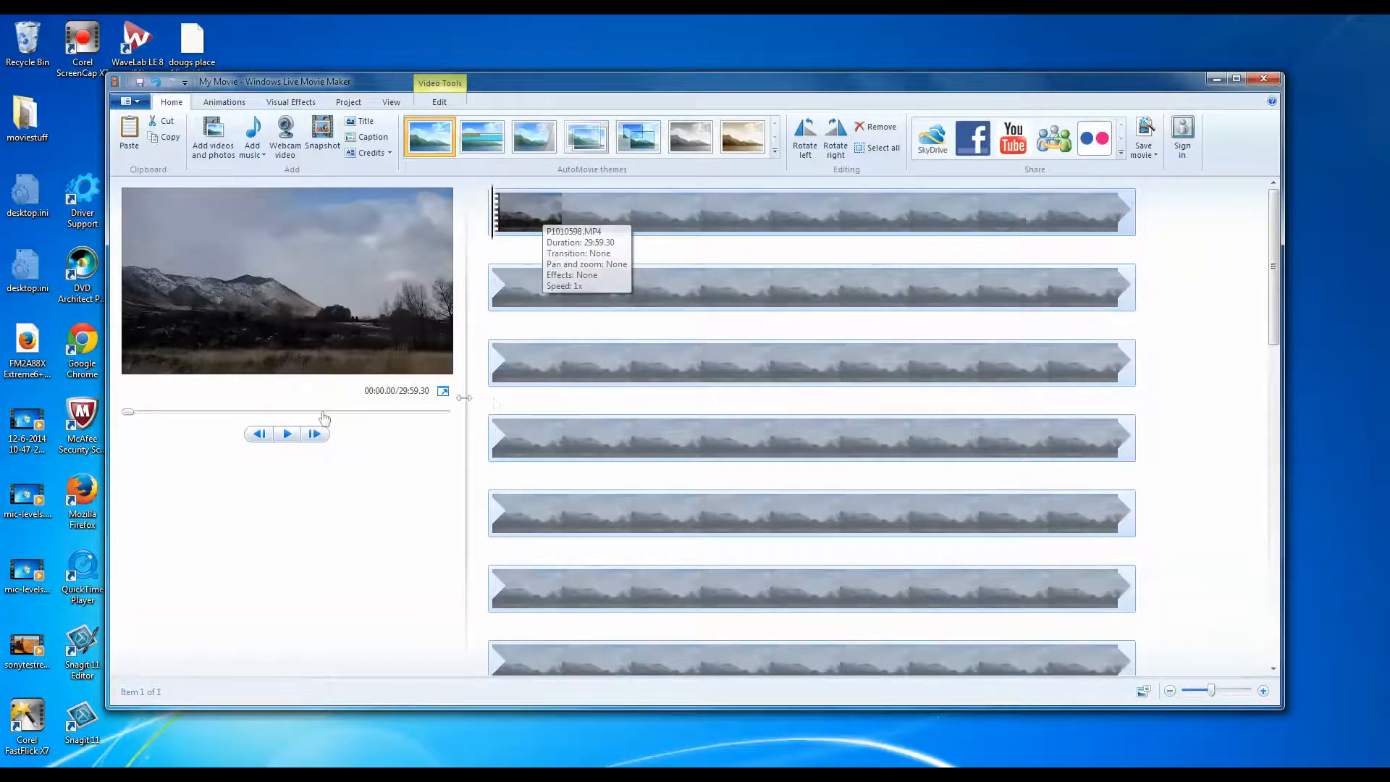
pyautogui.click(288, 435)
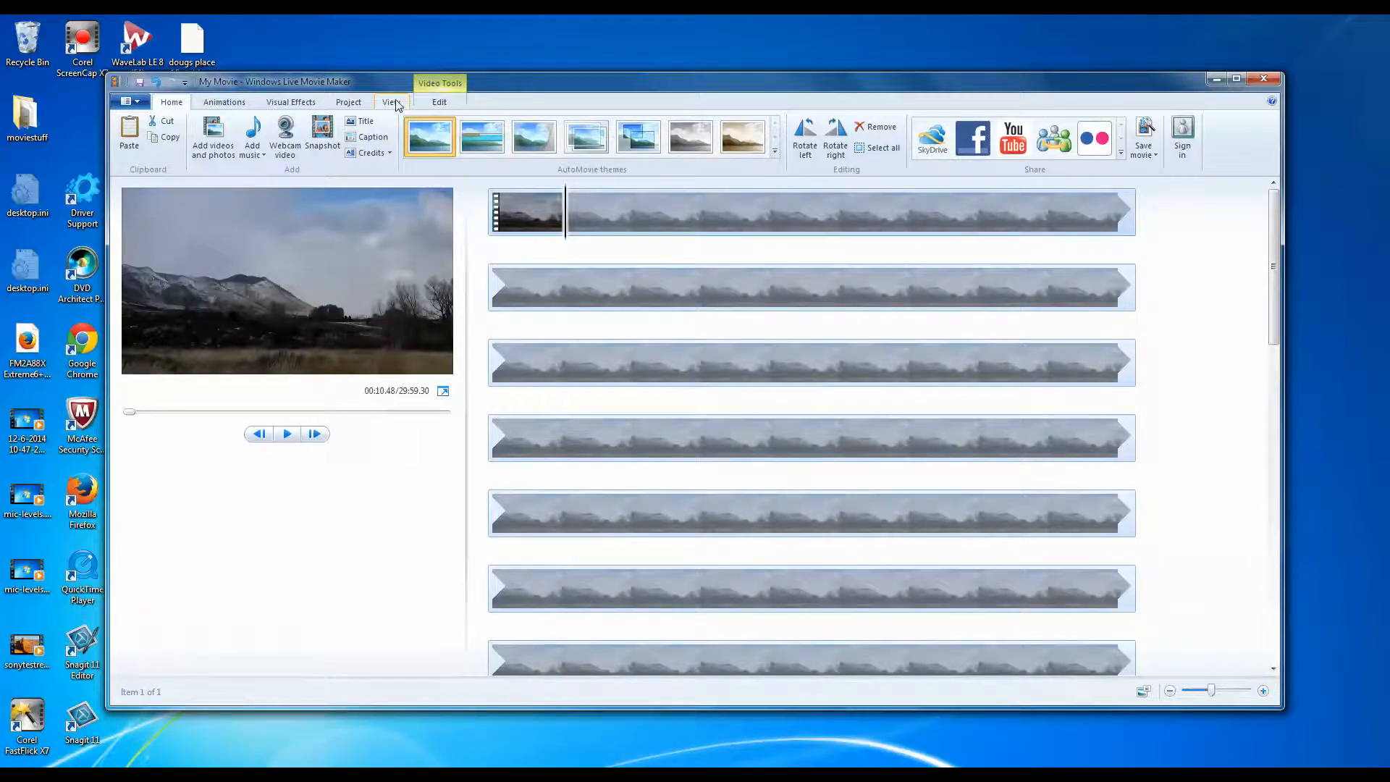
# Set the clip's speed to 32x and preview the sped-up footage.
pyautogui.click(452, 103)
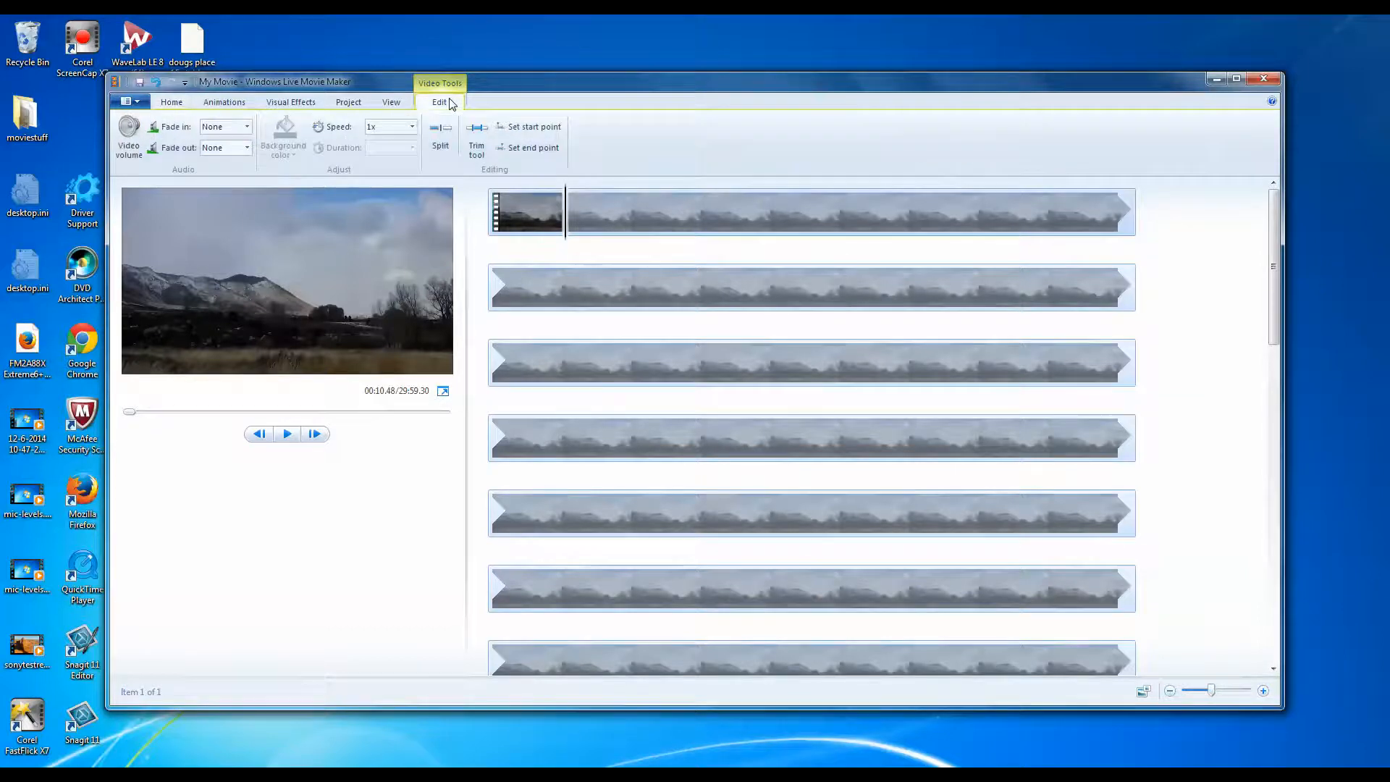
pyautogui.click(411, 127)
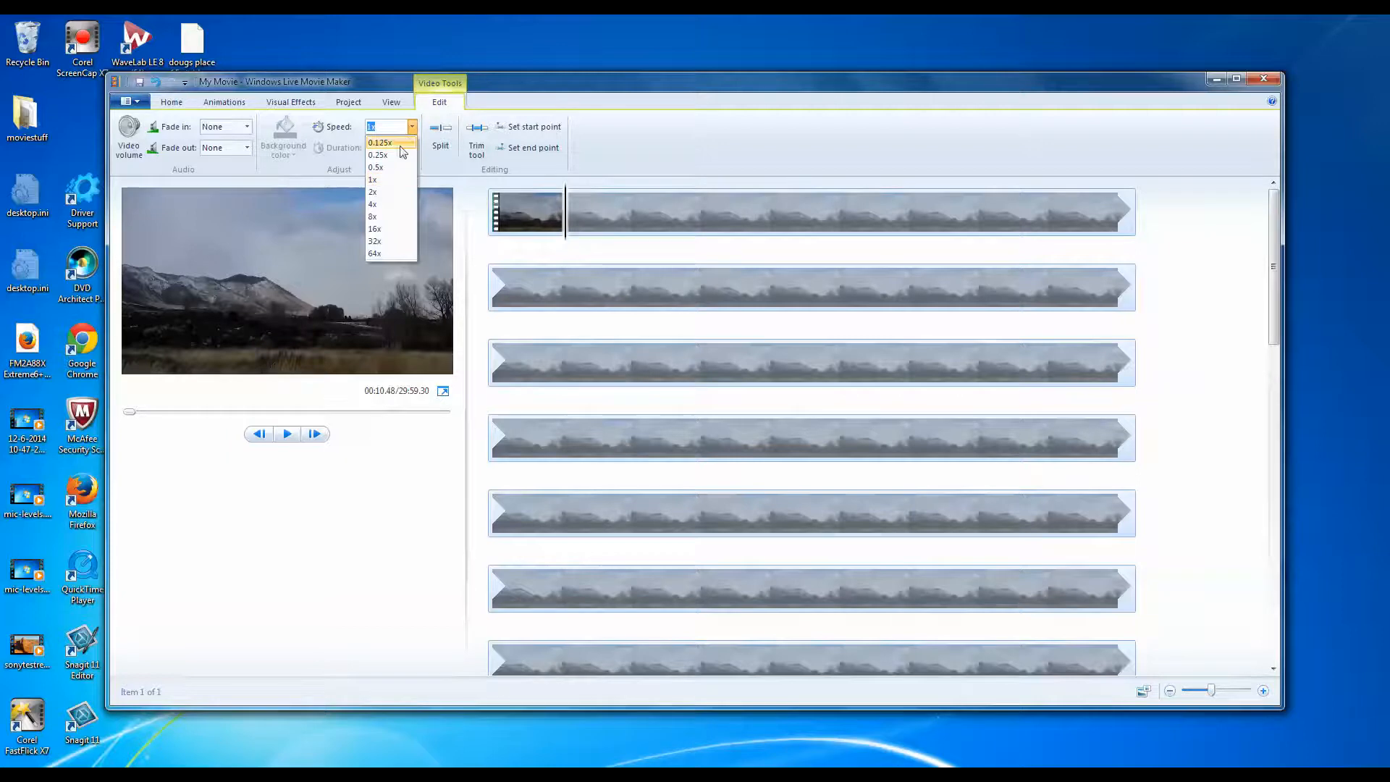
pyautogui.click(379, 241)
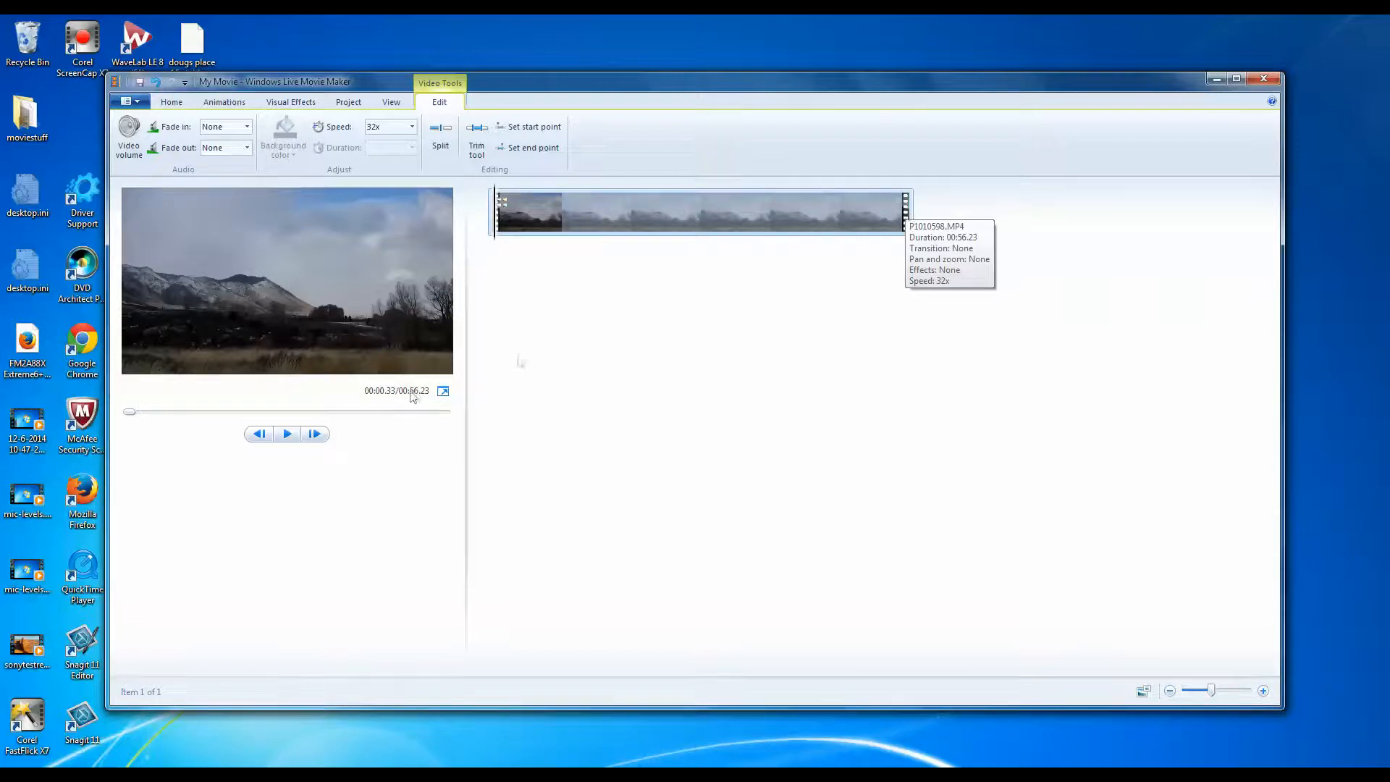
pyautogui.click(287, 434)
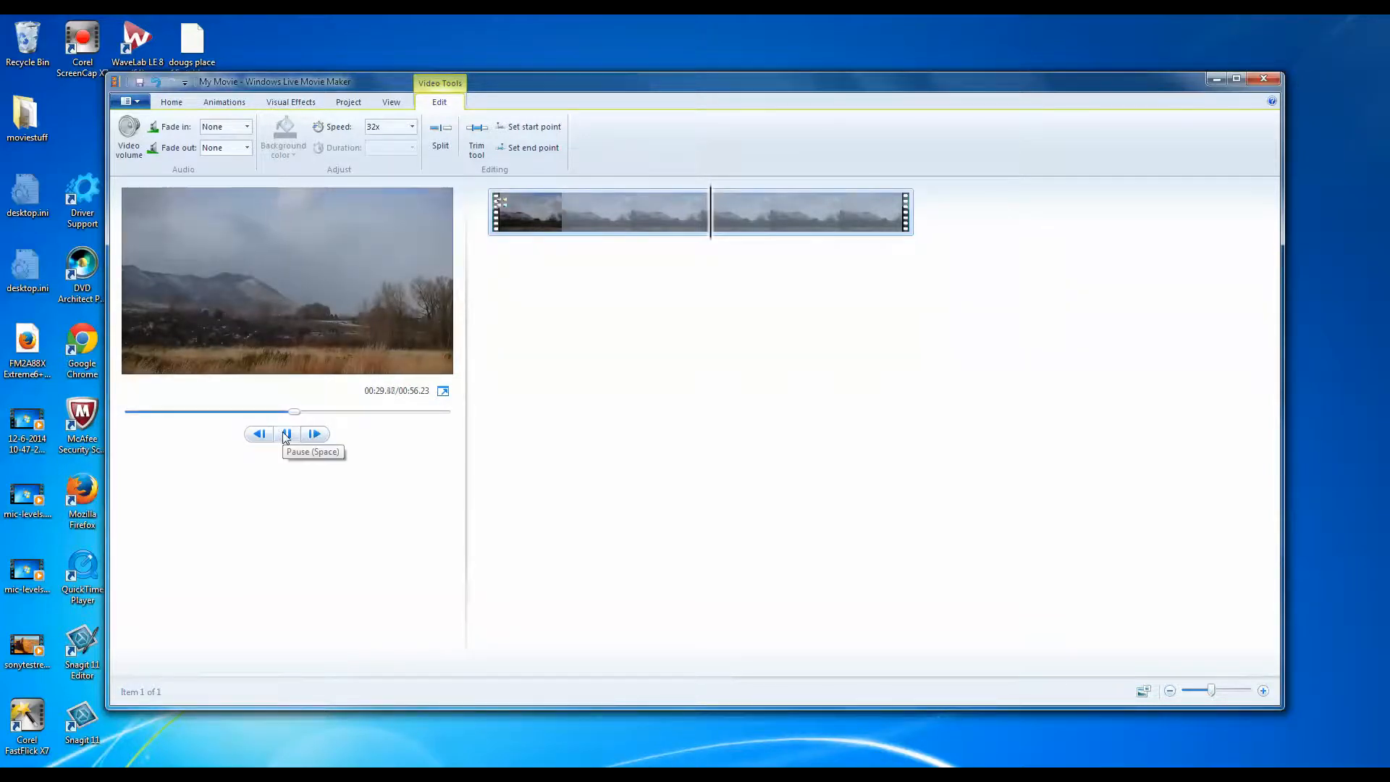
pyautogui.click(286, 435)
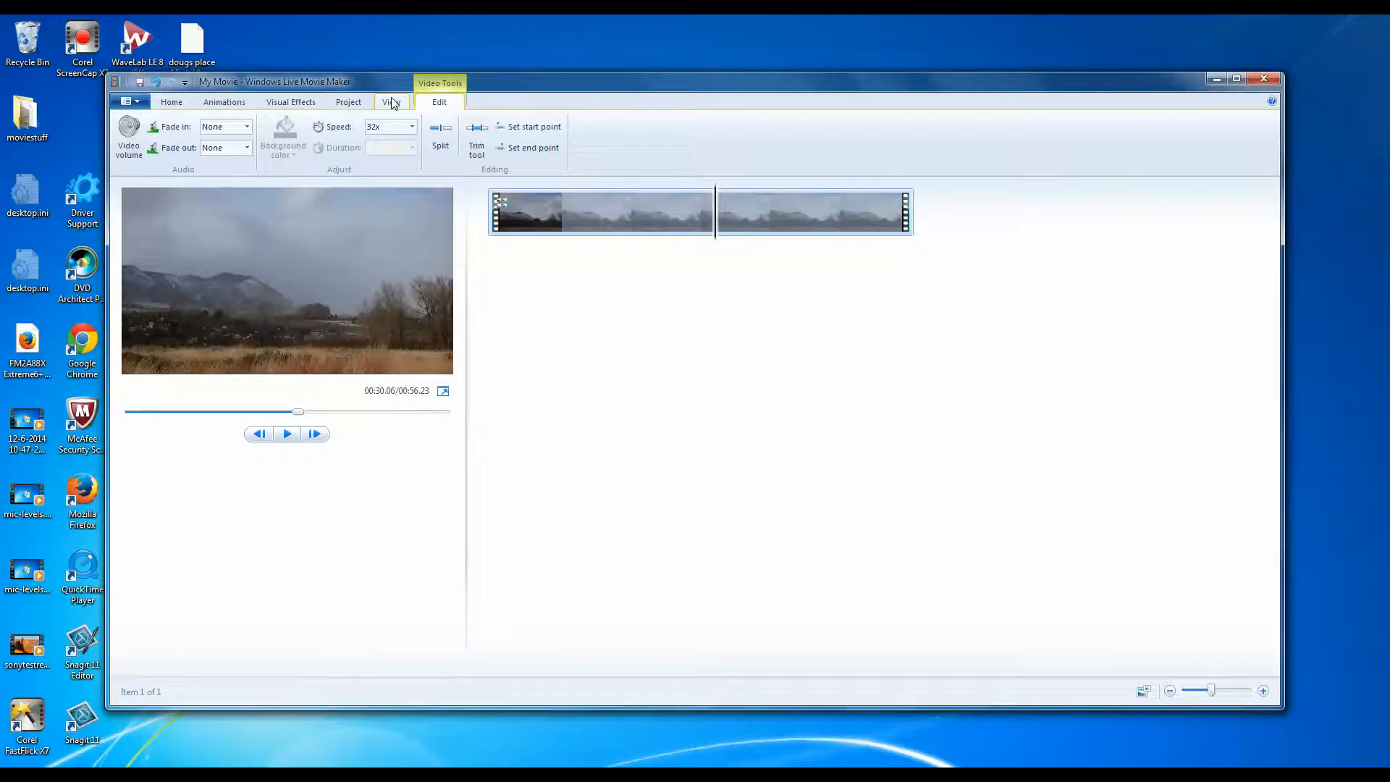
# Add a title before the clip, try the None and Fade text effects, and apply the effect beside Fade.
pyautogui.click(353, 104)
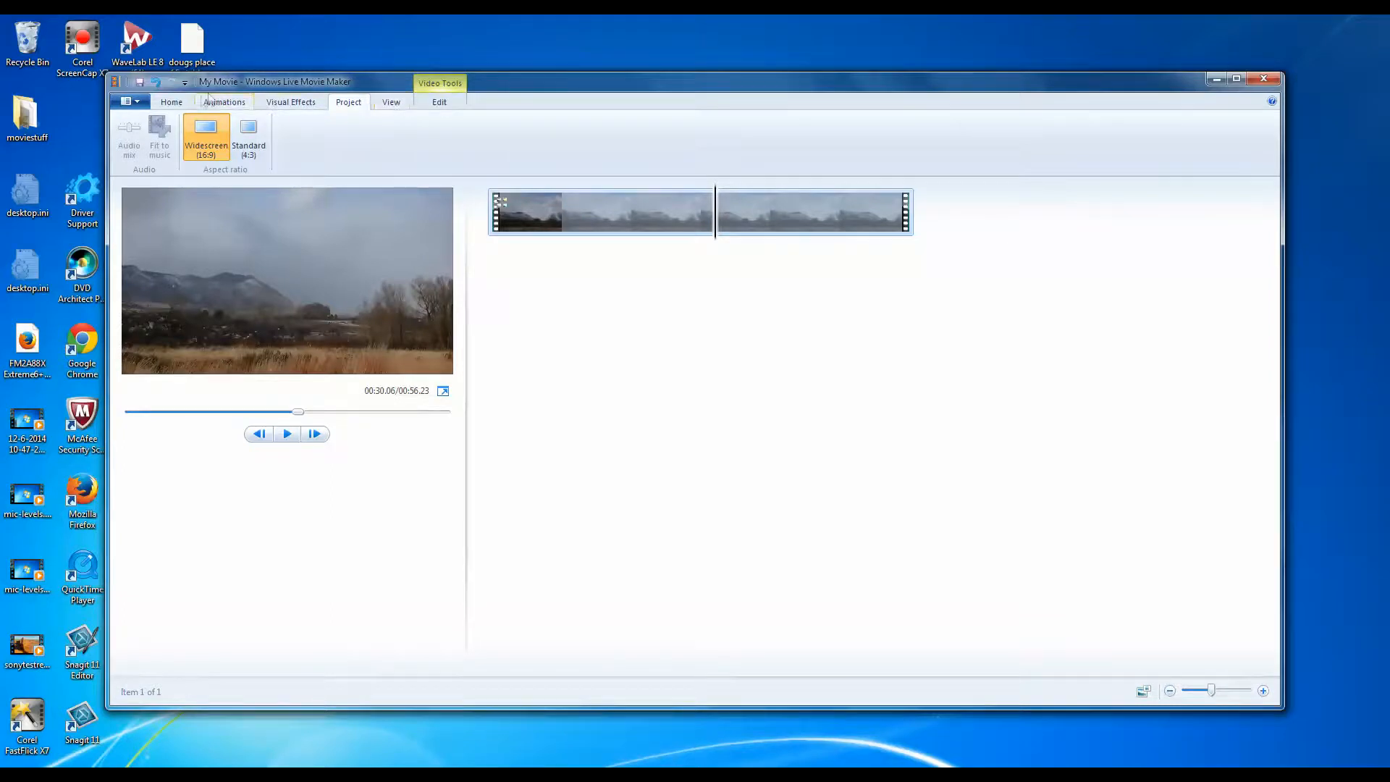
pyautogui.click(172, 103)
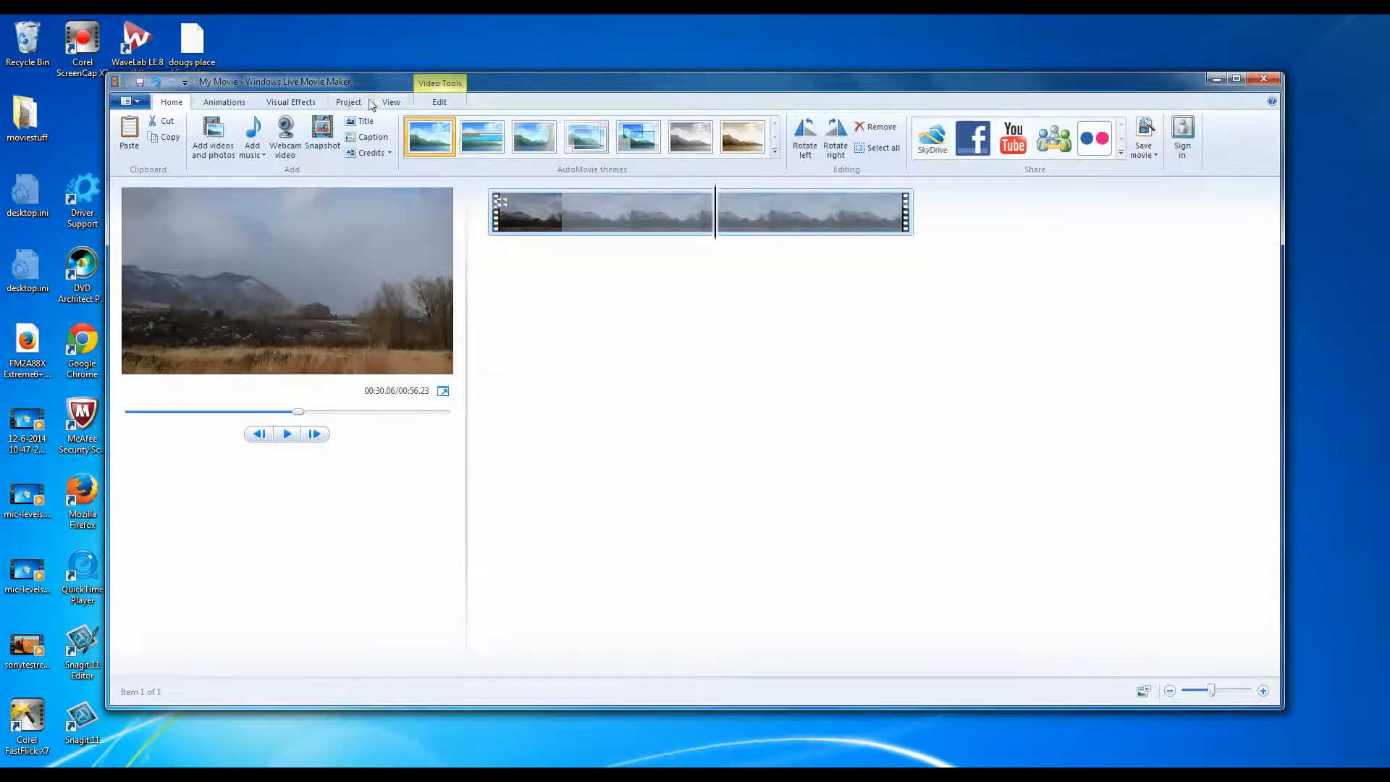
pyautogui.click(366, 123)
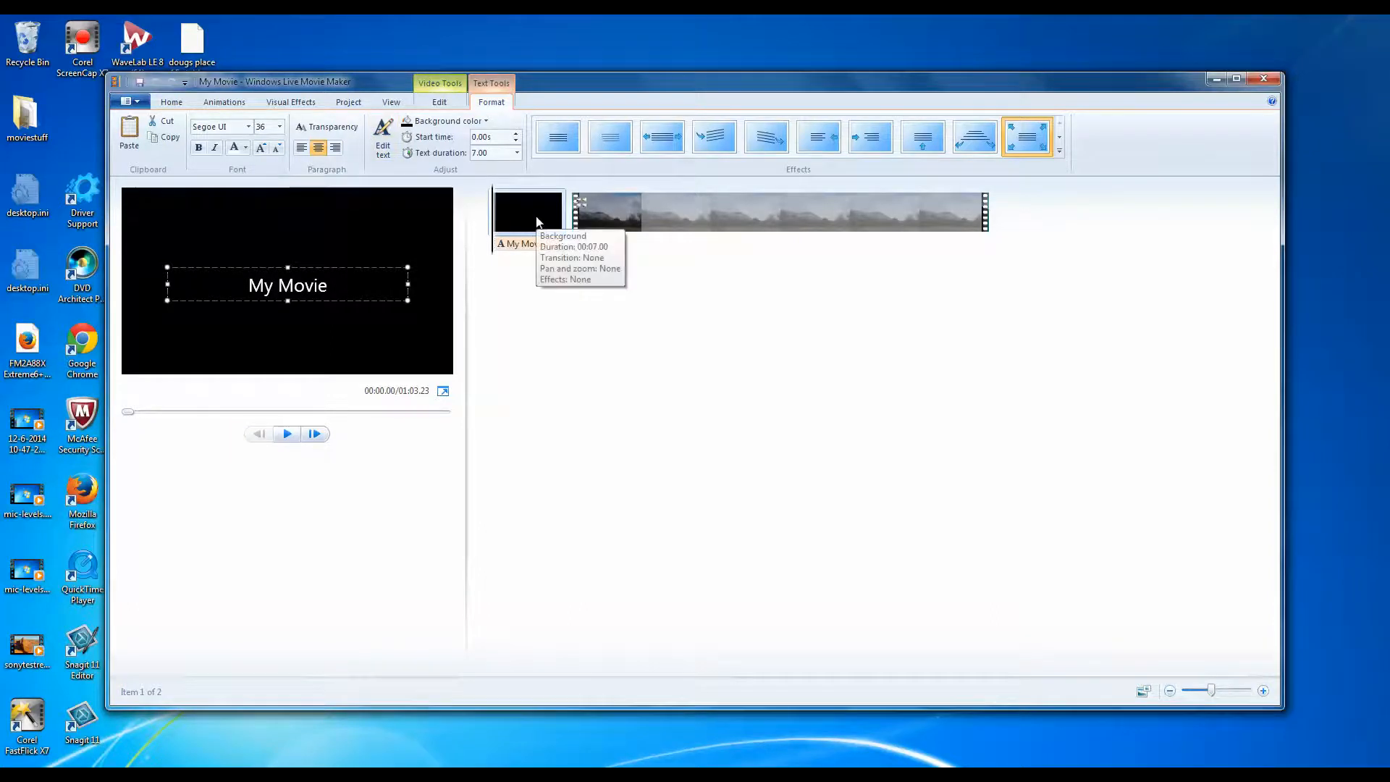
pyautogui.click(566, 139)
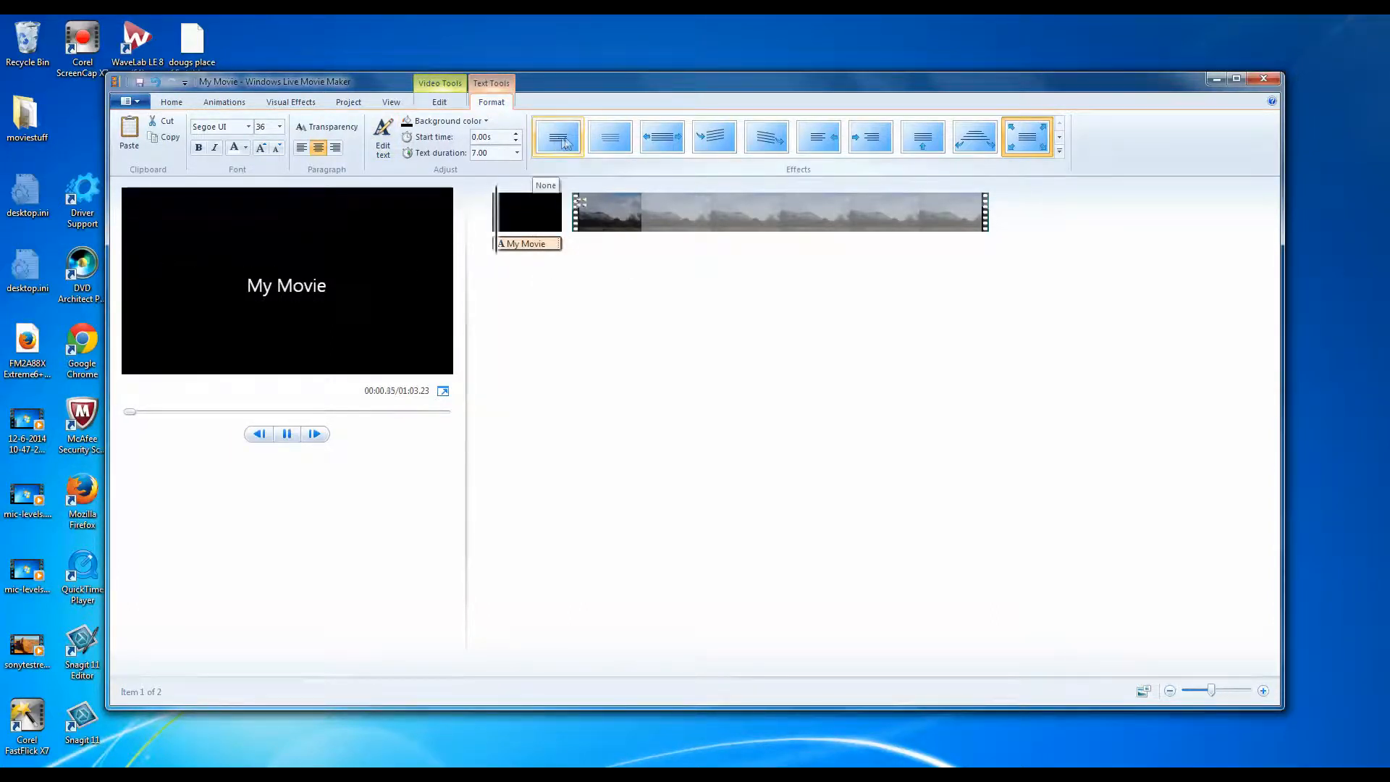
pyautogui.click(614, 139)
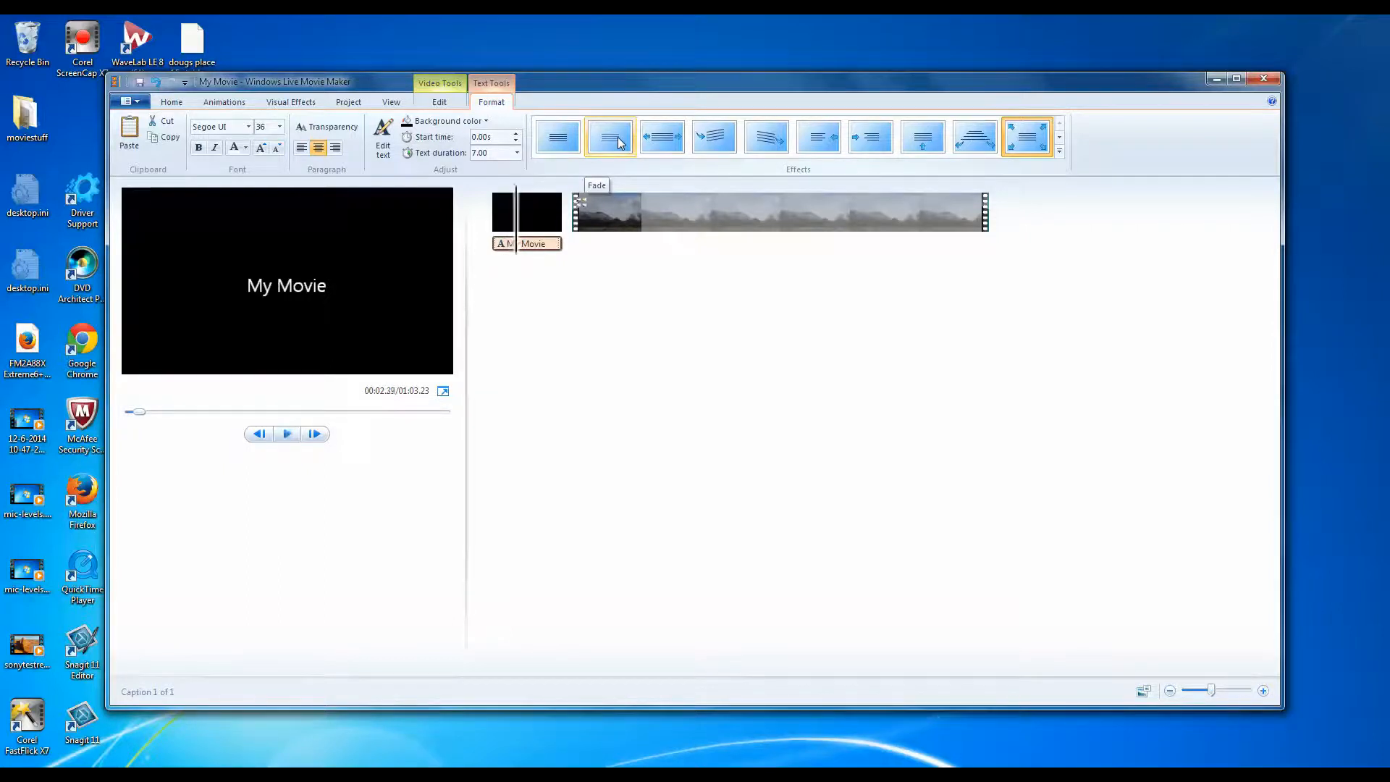
pyautogui.click(665, 139)
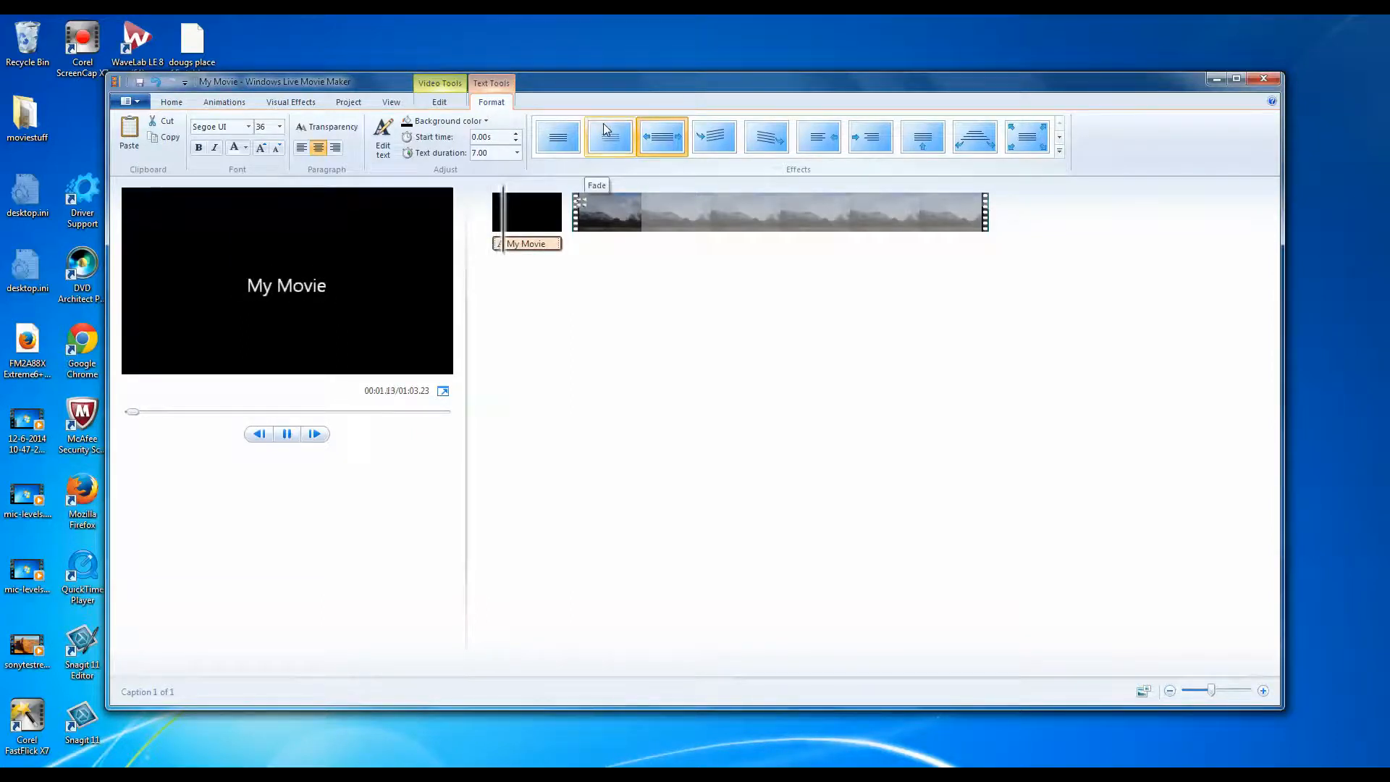
# Apply the fifth AutoMovie theme to the project without adding music and preview the resulting movie.
pyautogui.click(169, 106)
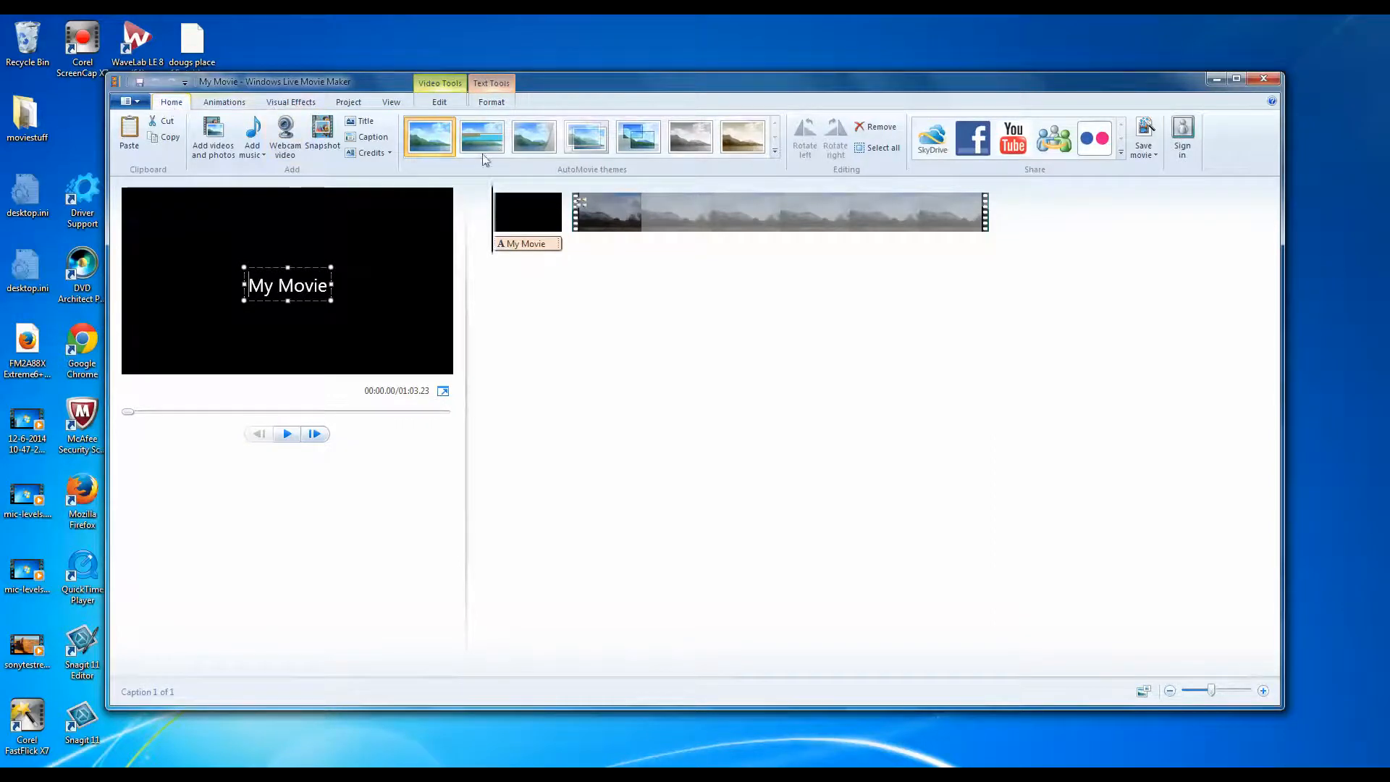
pyautogui.click(634, 142)
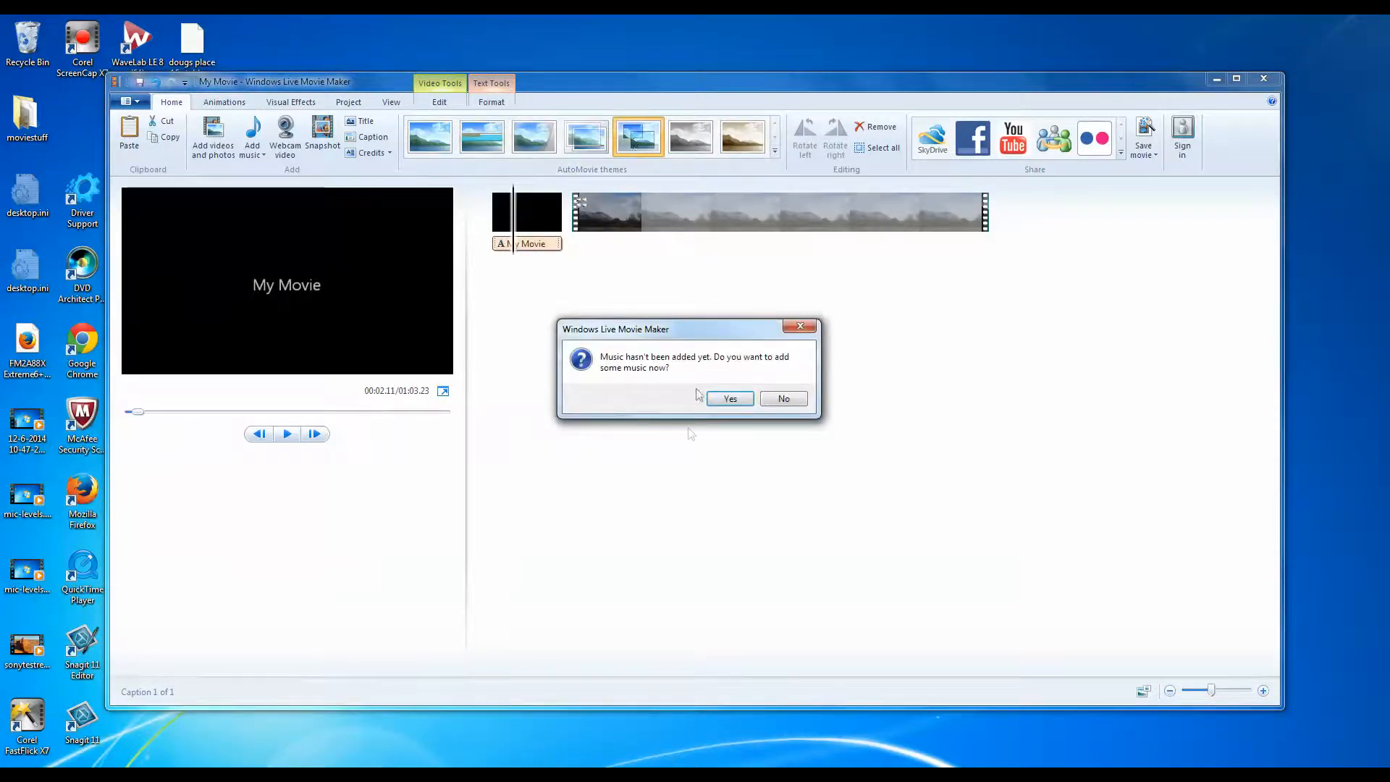
pyautogui.click(789, 399)
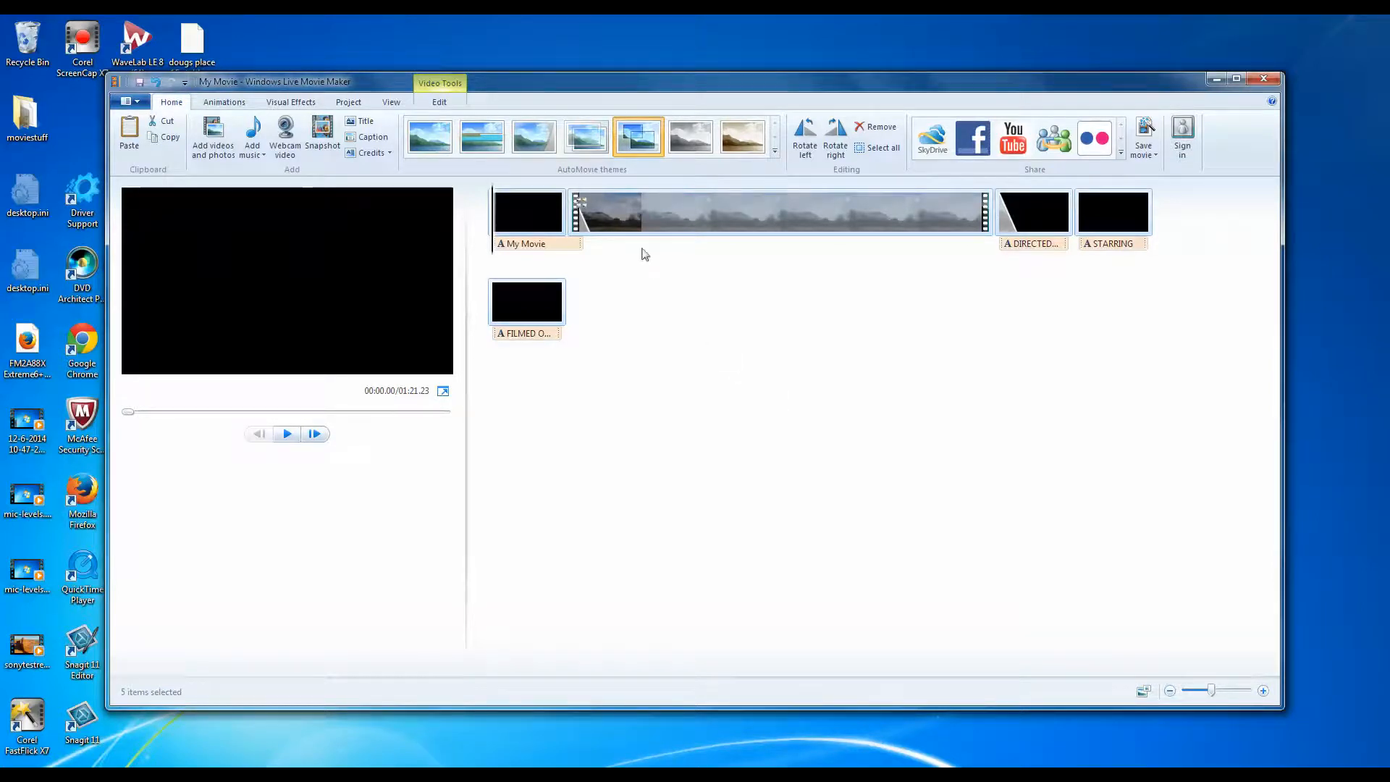
pyautogui.click(287, 433)
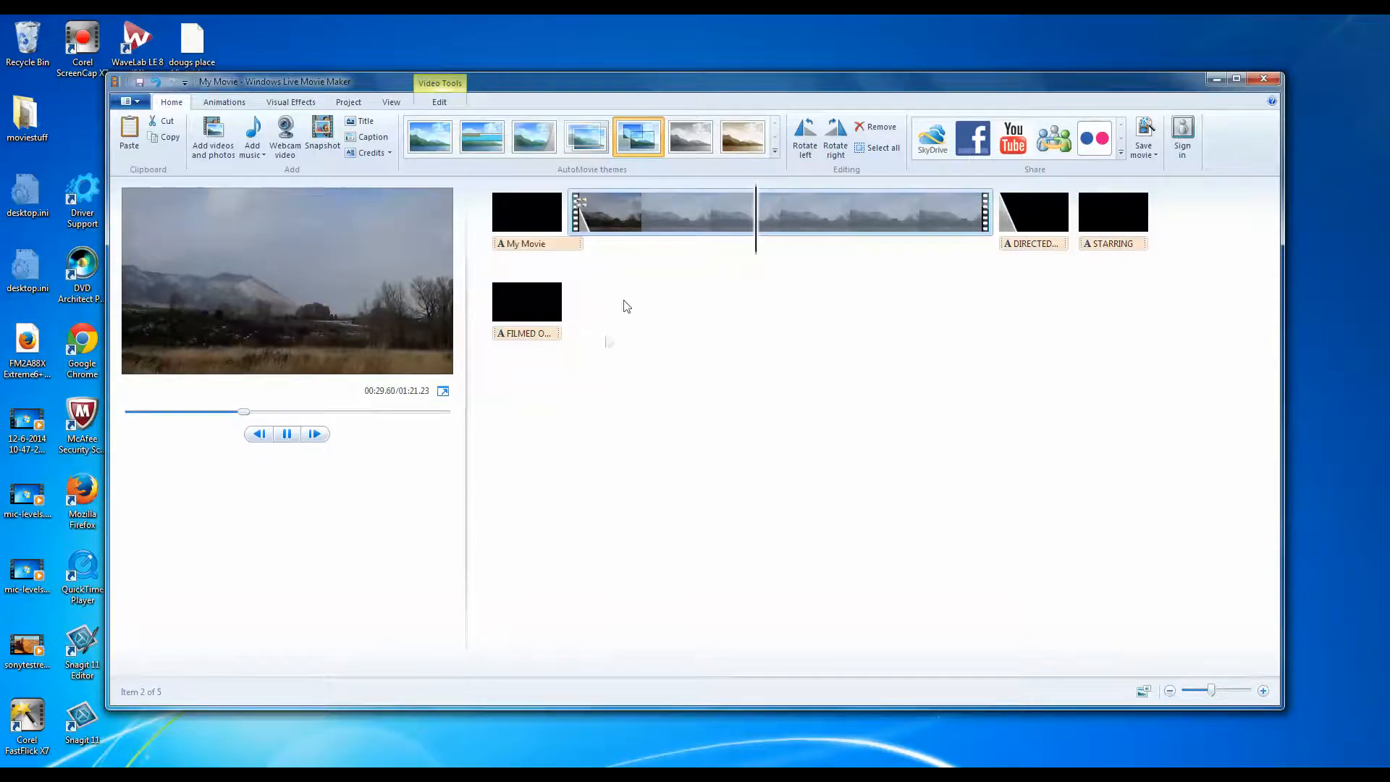
# Try the Fade AutoMovie theme on the project without adding music and preview the opening title.
pyautogui.click(588, 142)
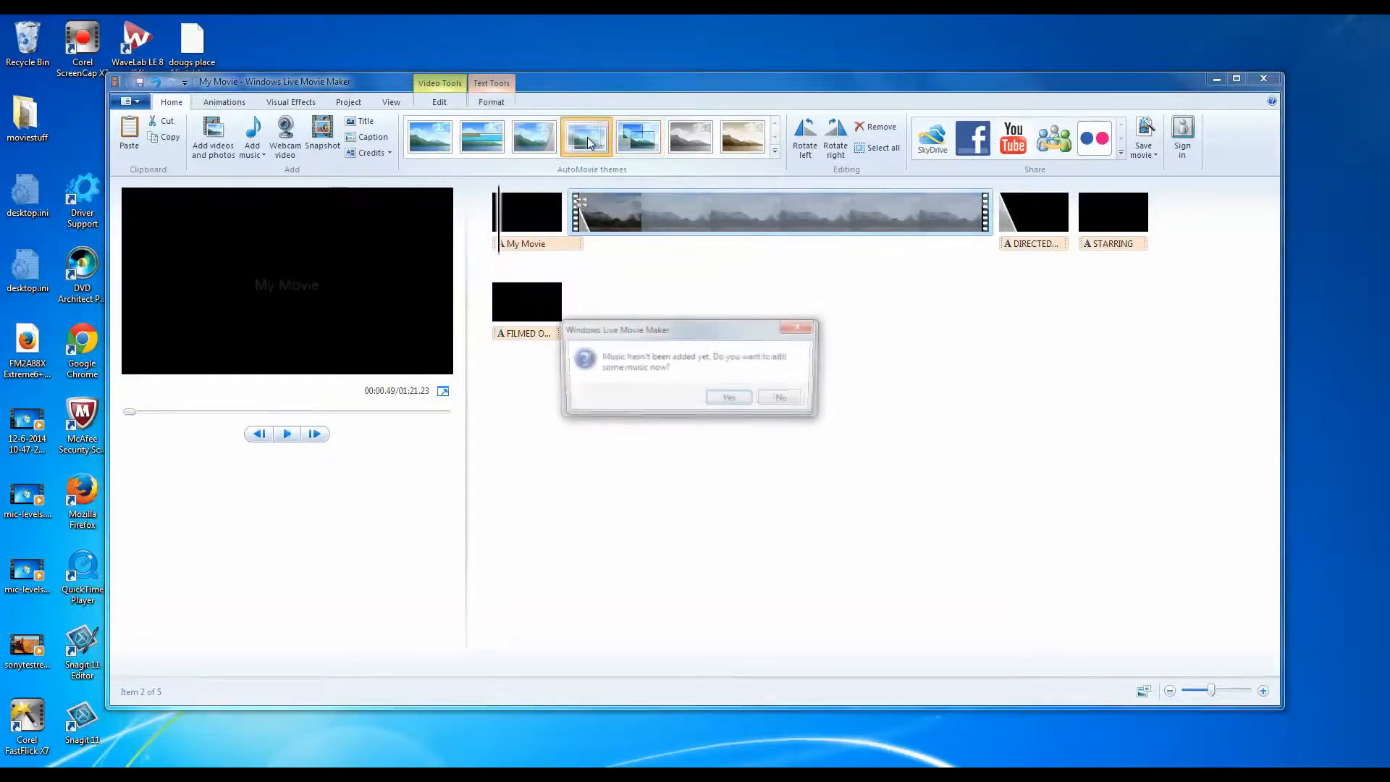
pyautogui.click(786, 400)
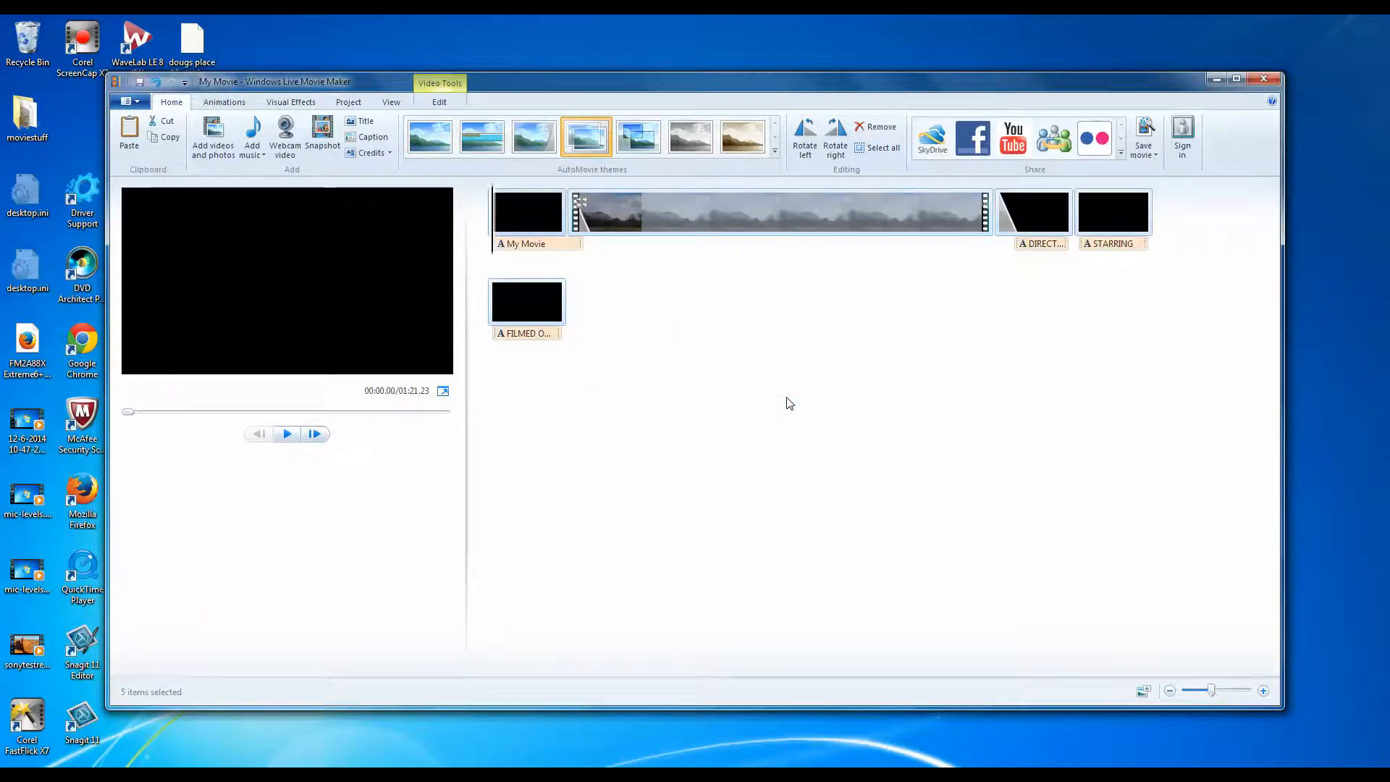
pyautogui.click(285, 436)
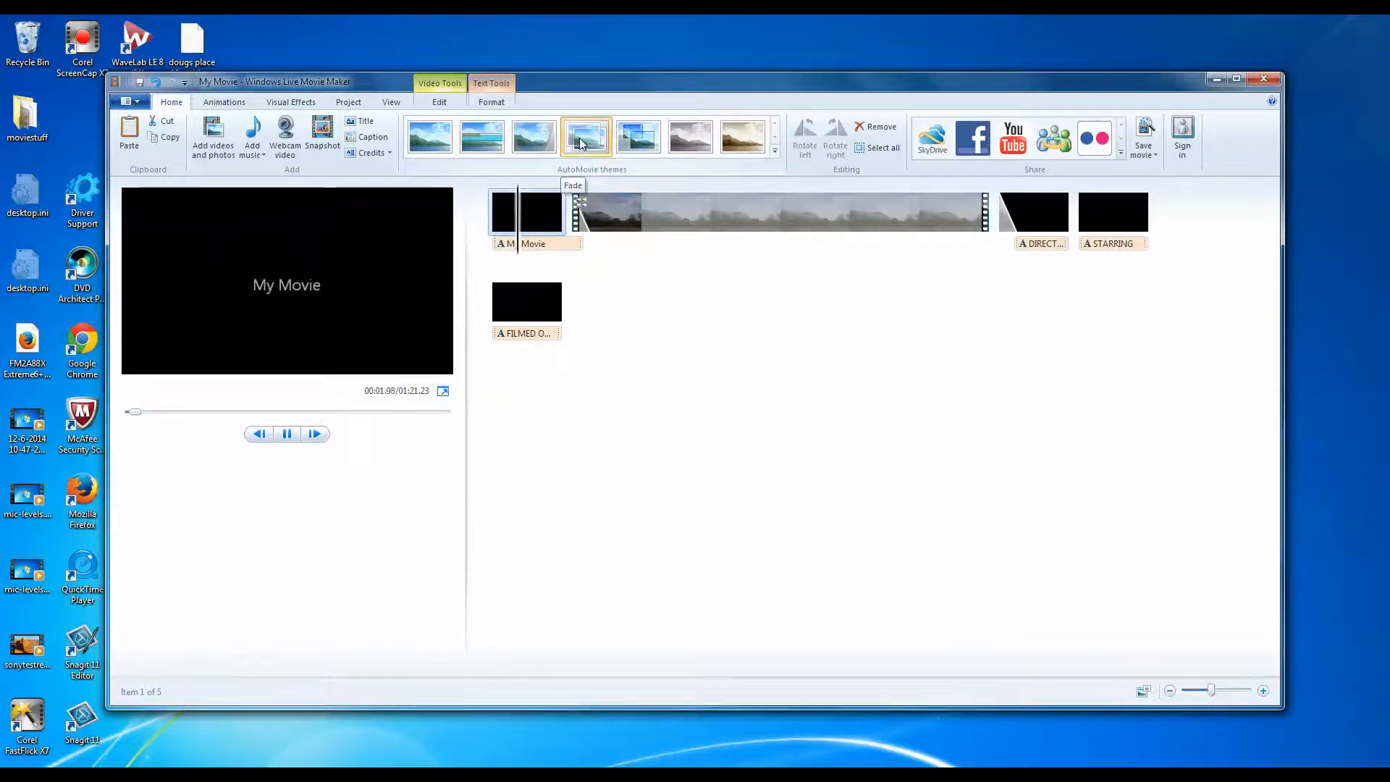
# Switch the project back to the fifth AutoMovie theme, decline adding music, and preview the movie partway through the clip.
pyautogui.click(638, 145)
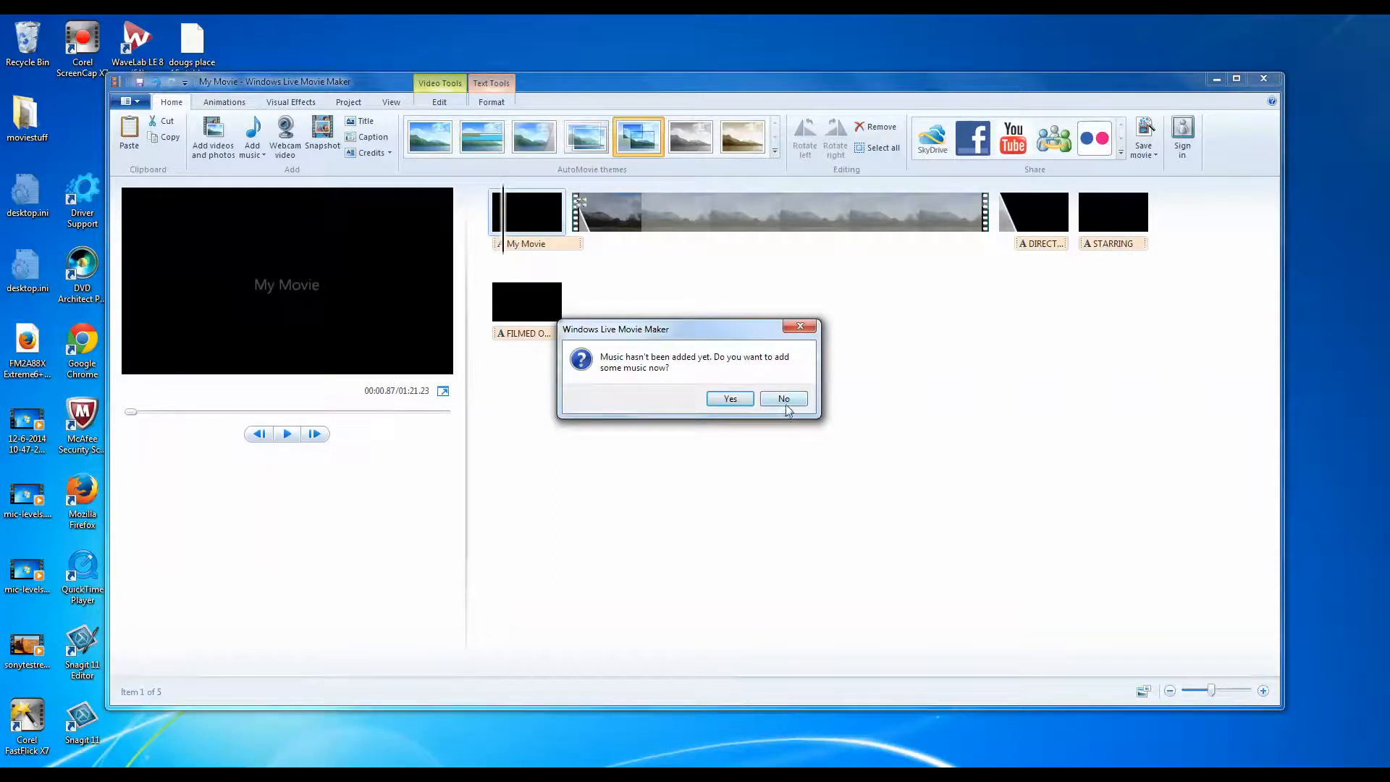
pyautogui.click(784, 399)
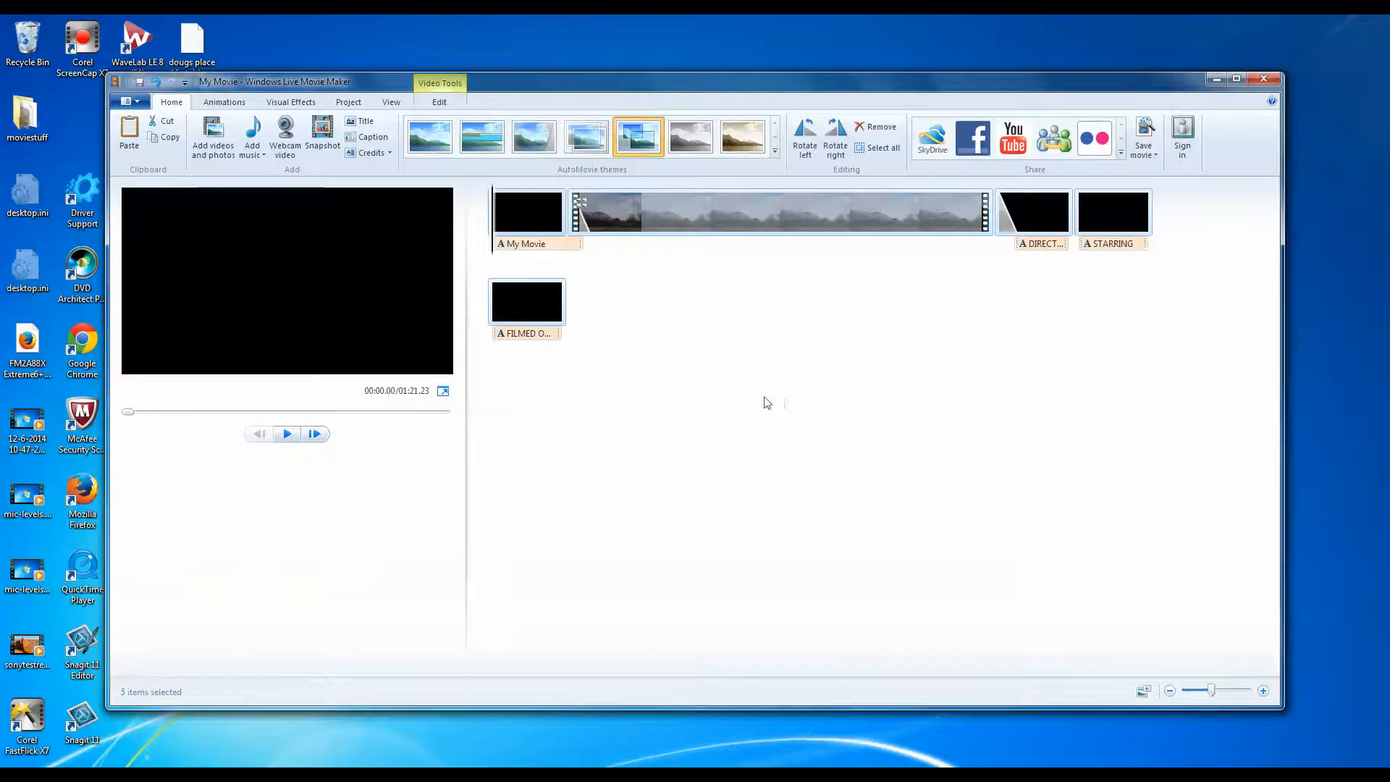
pyautogui.click(287, 435)
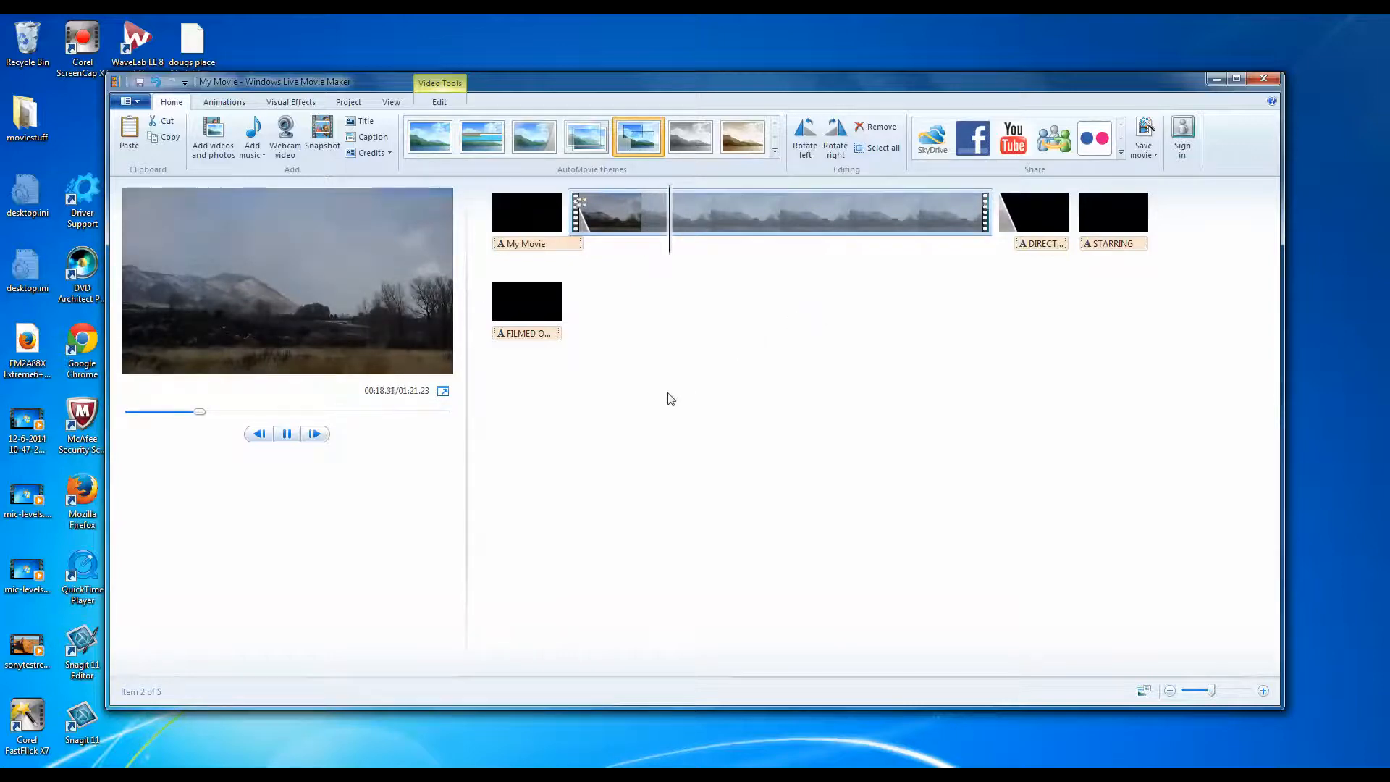
pyautogui.click(287, 435)
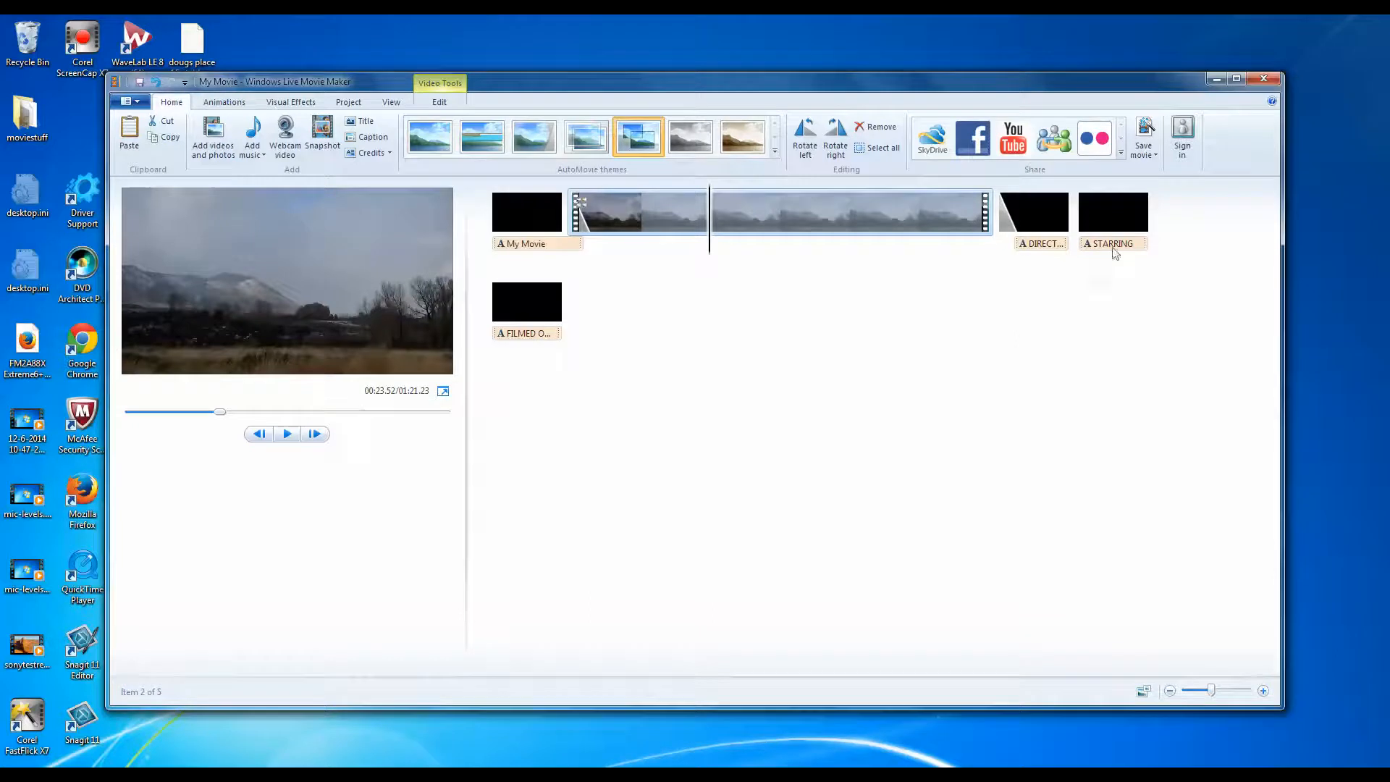
# Try a custom movie-saving setting with widths of 3840 and 1920 pixels, then discard it without saving.
pyautogui.click(1153, 156)
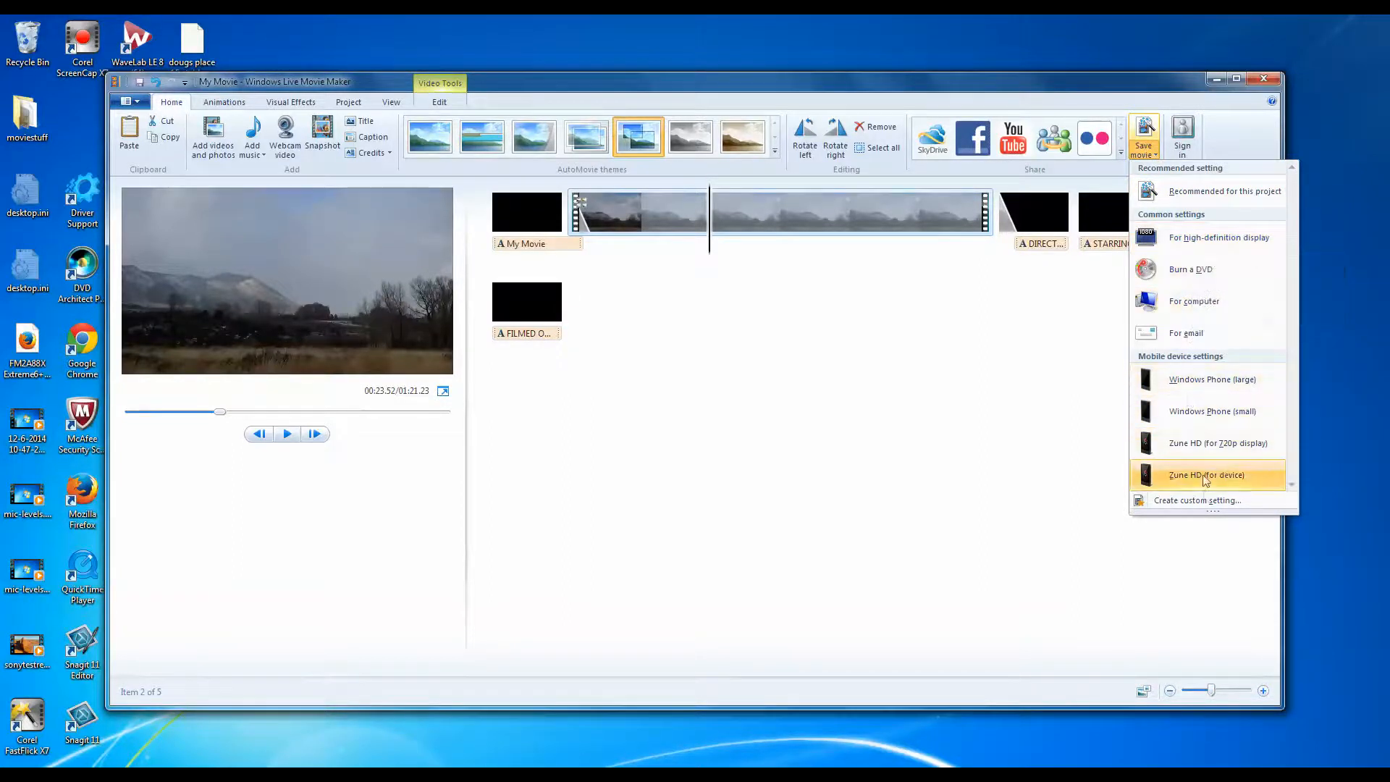
pyautogui.click(1198, 501)
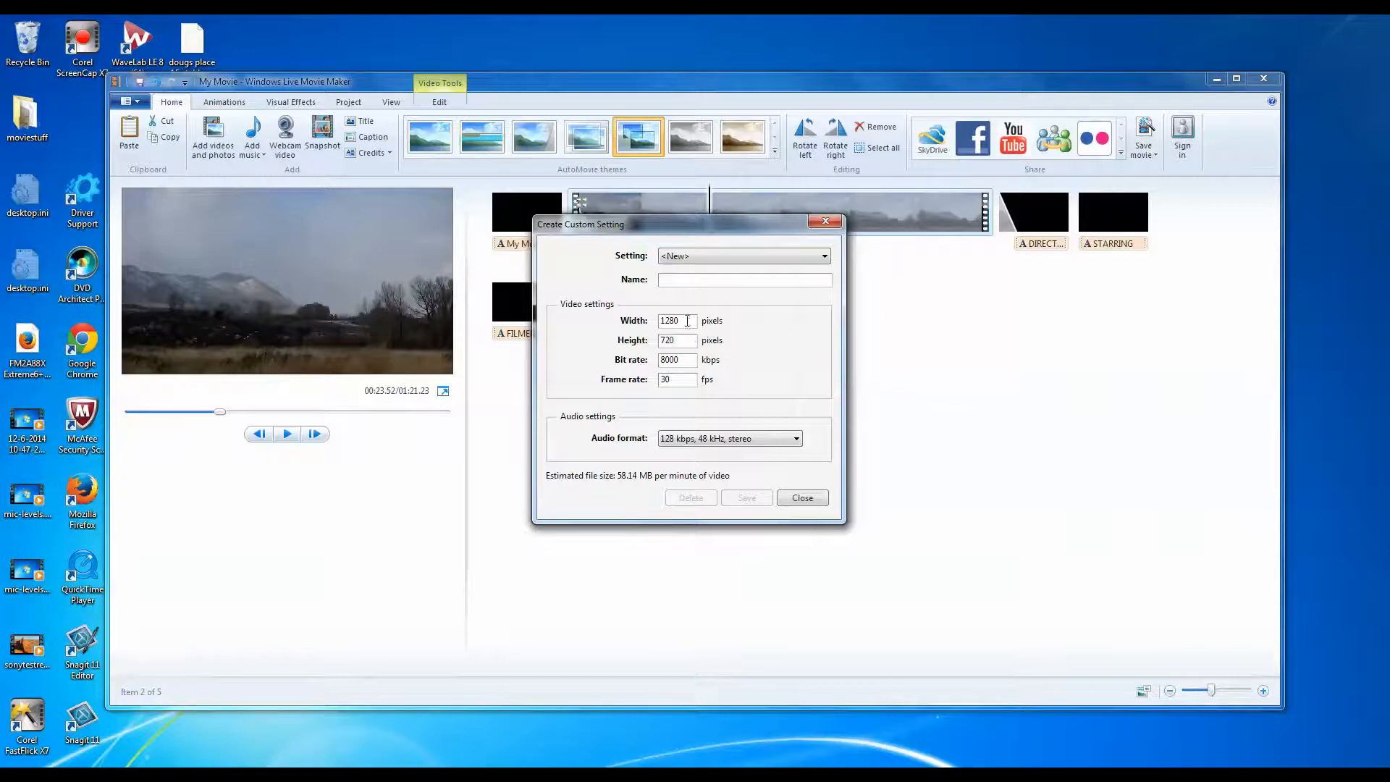
pyautogui.press('BackSpace')
pyautogui.write('3')
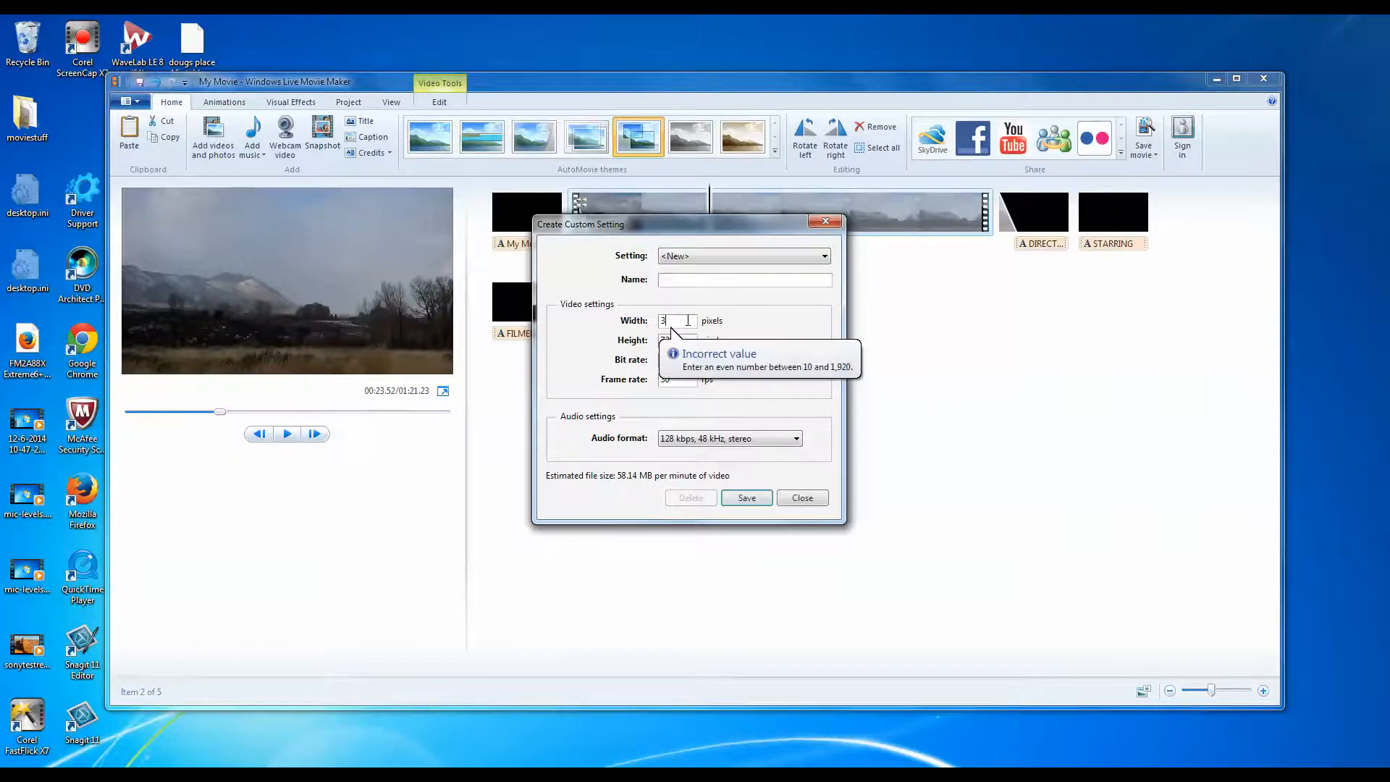
pyautogui.write('840')
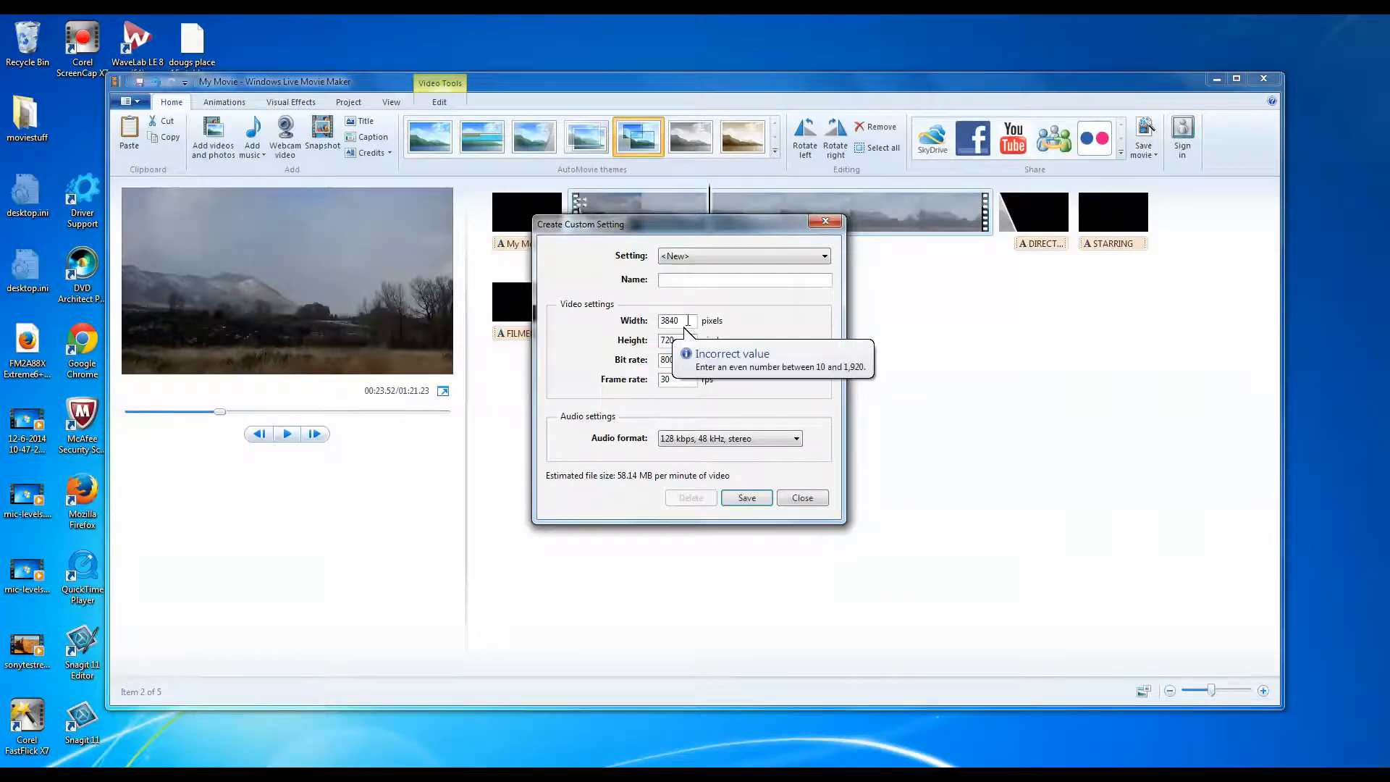
pyautogui.press('BackSpace')
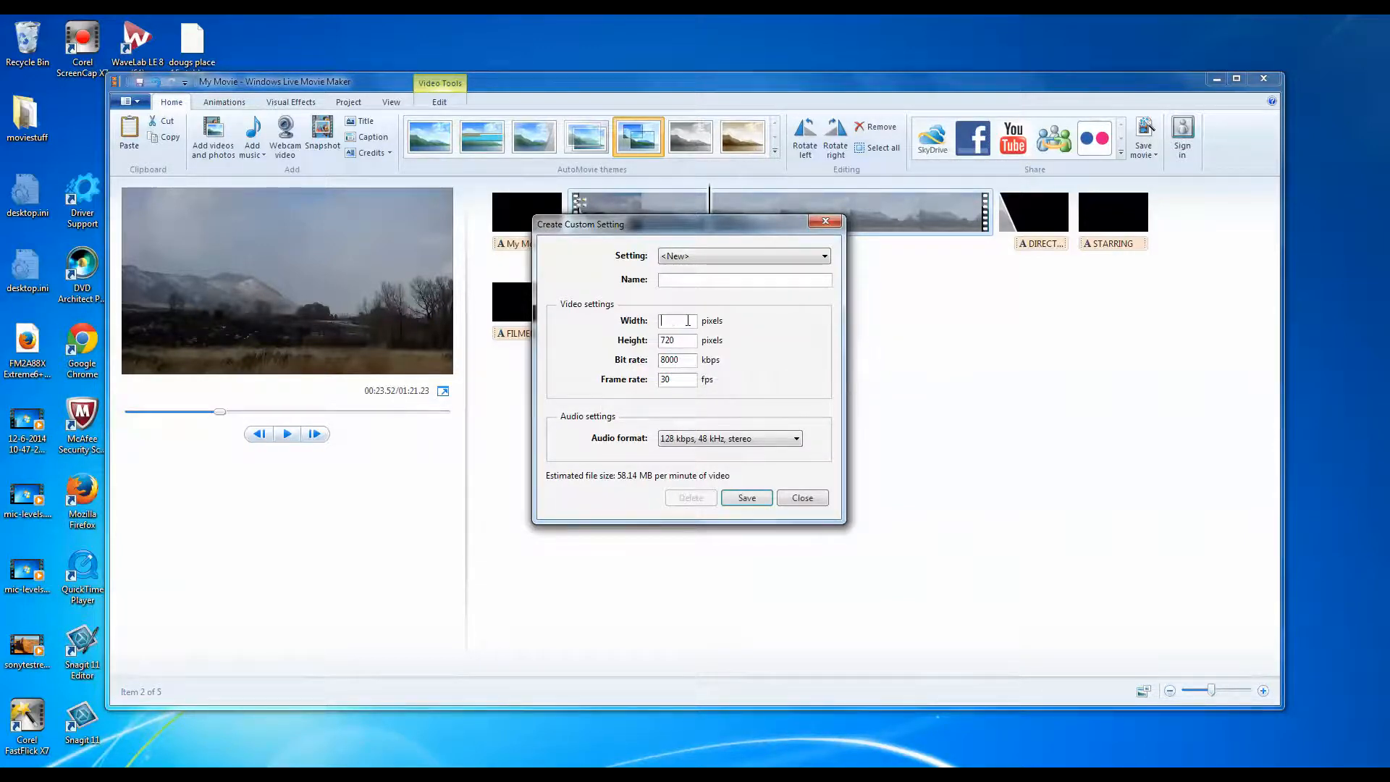
pyautogui.write('1920')
pyautogui.click(746, 500)
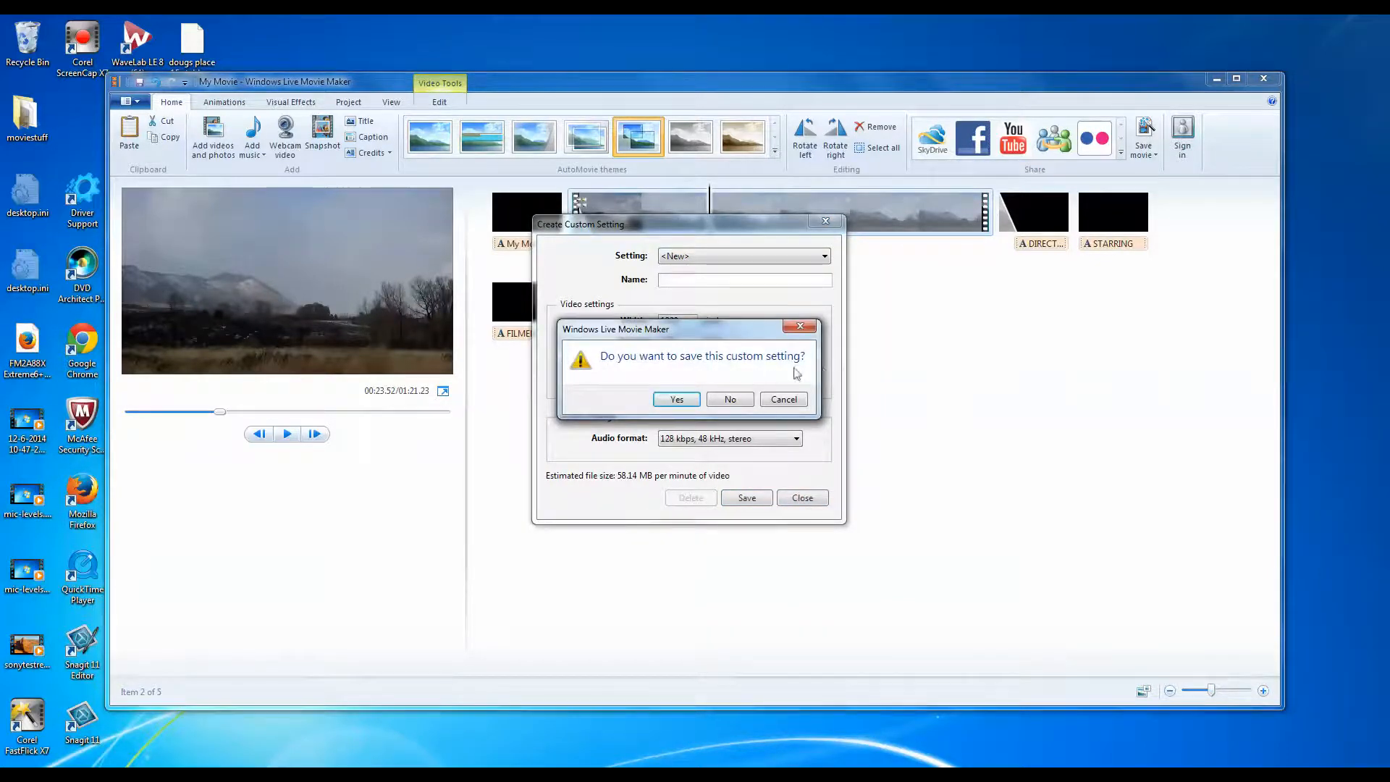
pyautogui.click(729, 401)
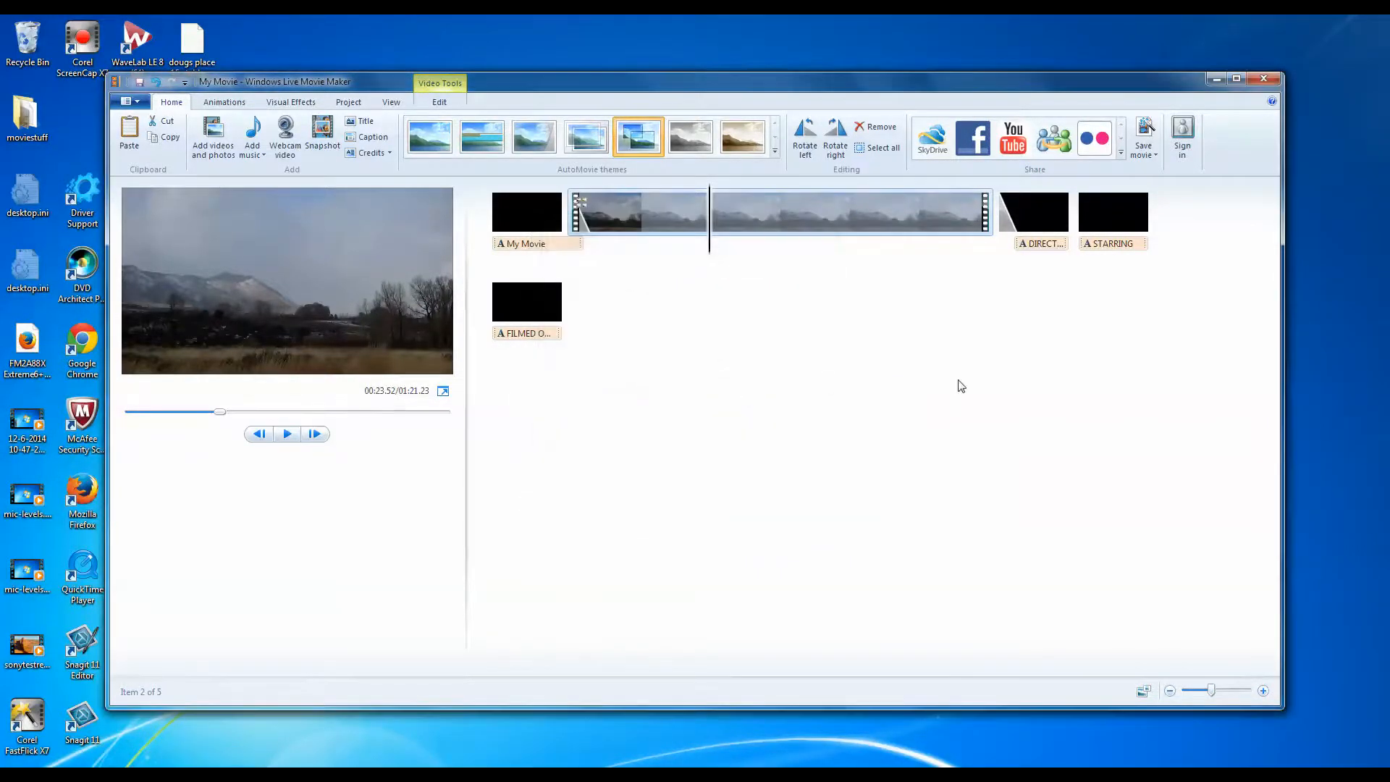
# Start saving the movie for high-definition display and name the file movie-maker-simple.wmv.
pyautogui.click(1153, 156)
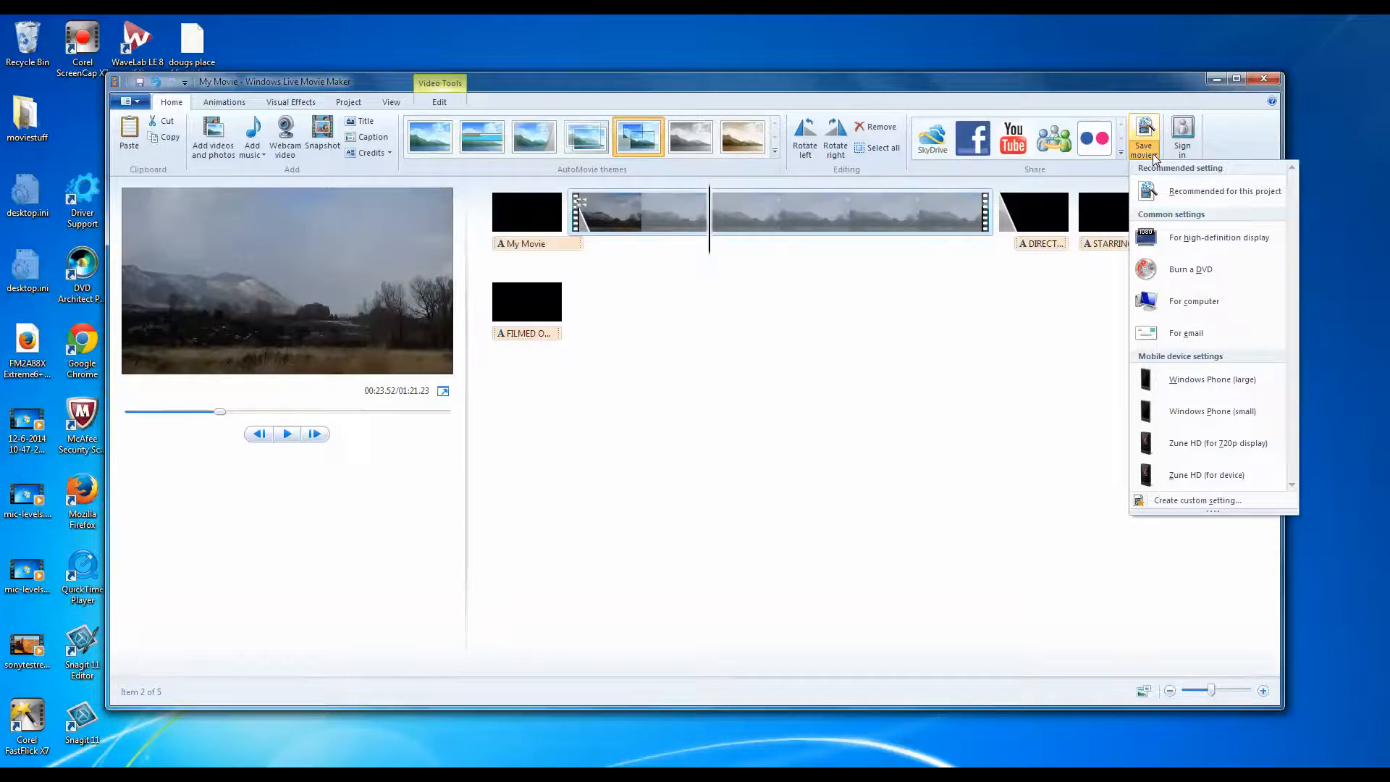
pyautogui.click(1219, 238)
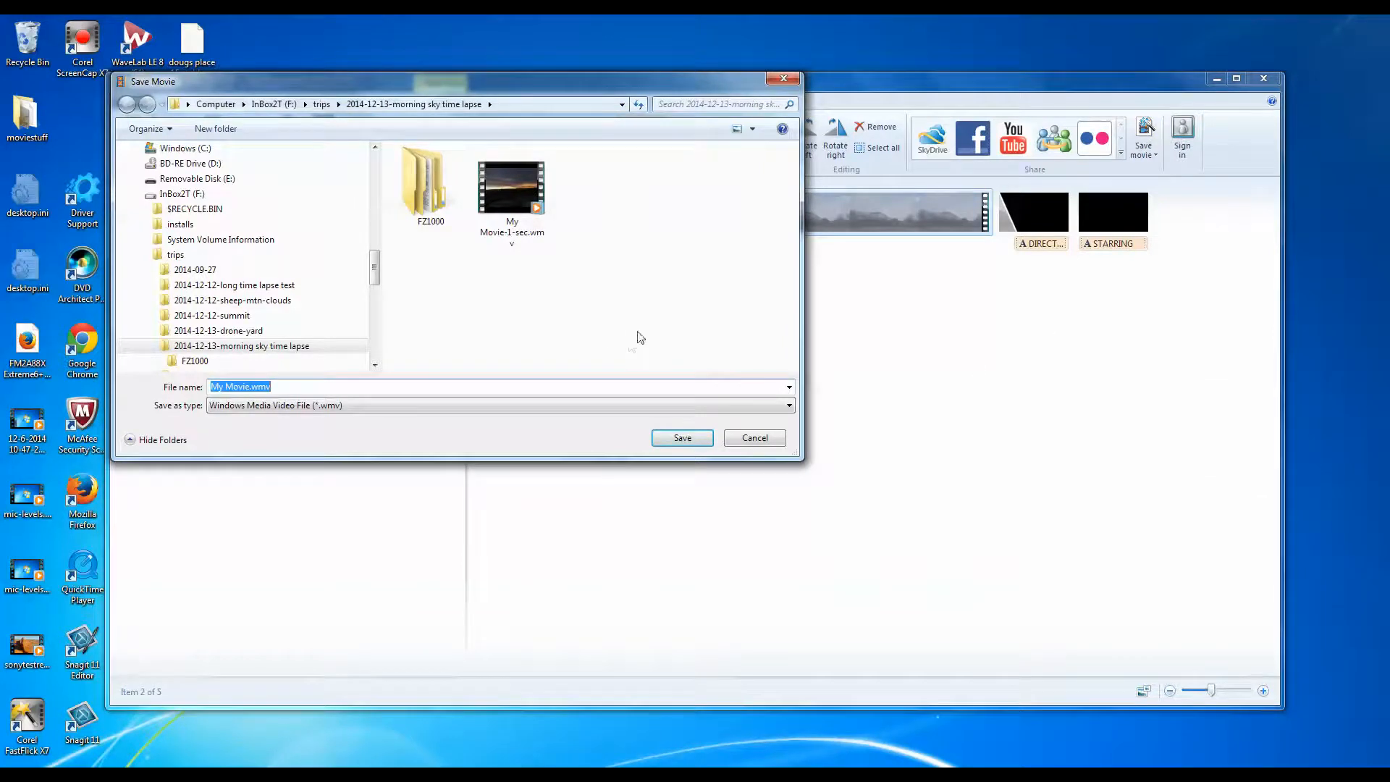
pyautogui.click(248, 387)
pyautogui.press('BackSpace')
pyautogui.press('BackSpace')
pyautogui.press('BackSpace')
pyautogui.press('BackSpace')
pyautogui.press('BackSpace')
pyautogui.press('BackSpace')
pyautogui.press('BackSpace')
pyautogui.press('BackSpace')
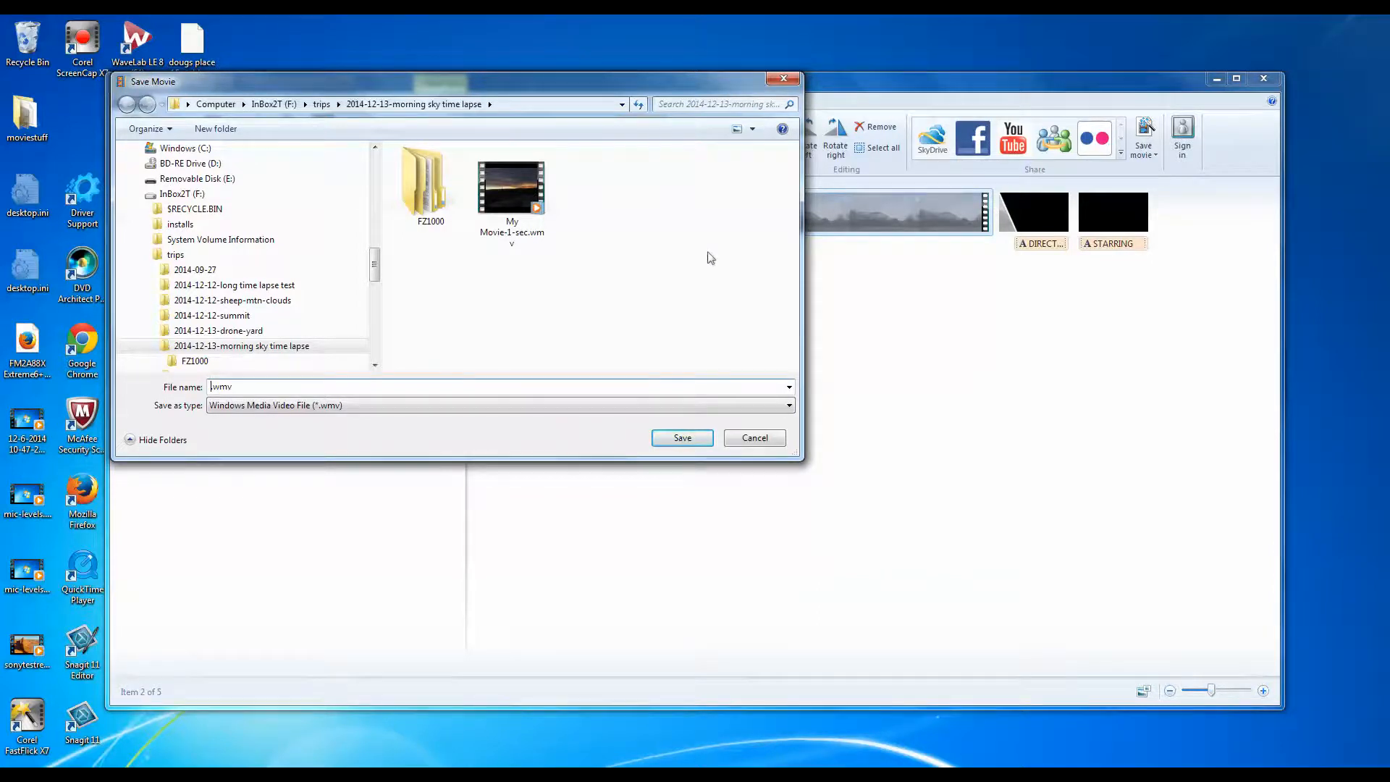
pyautogui.click(790, 408)
pyautogui.click(789, 409)
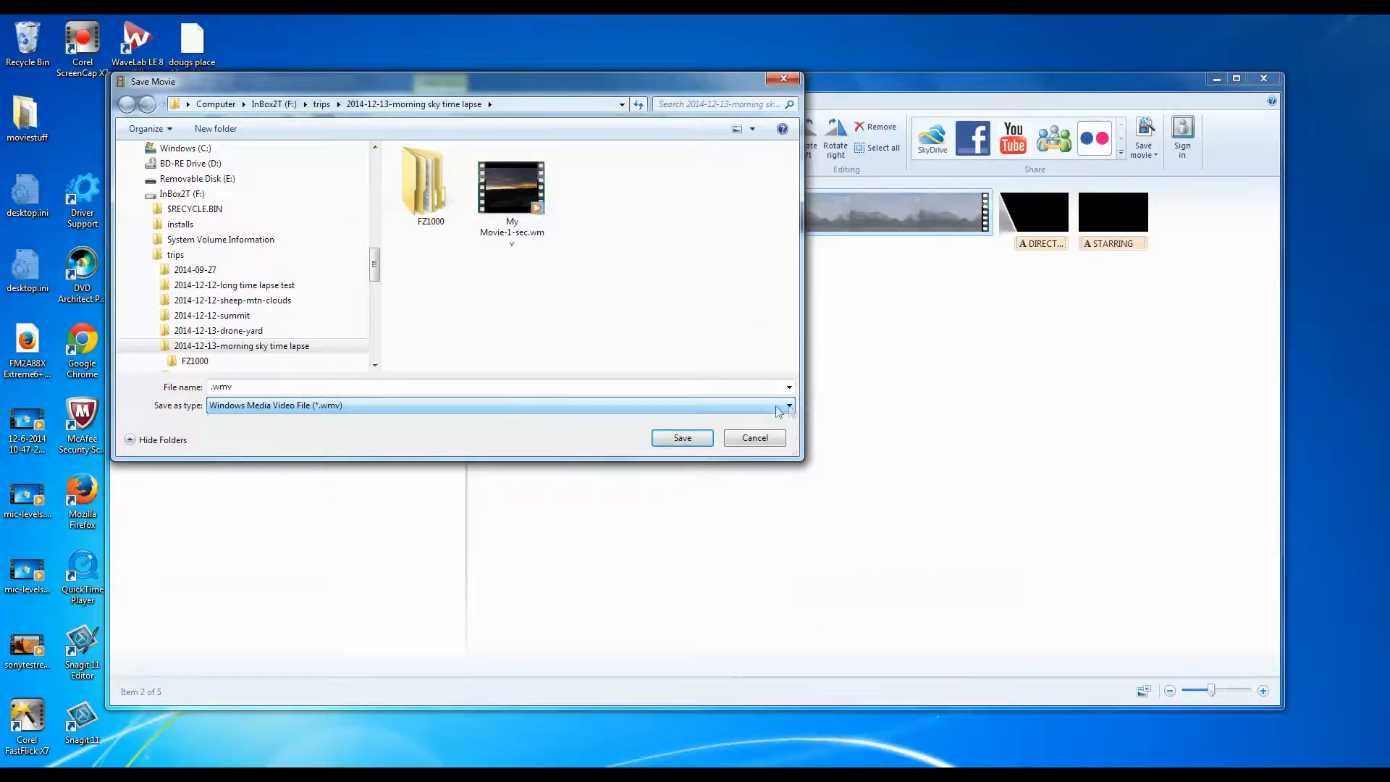
pyautogui.doubleClick(211, 386)
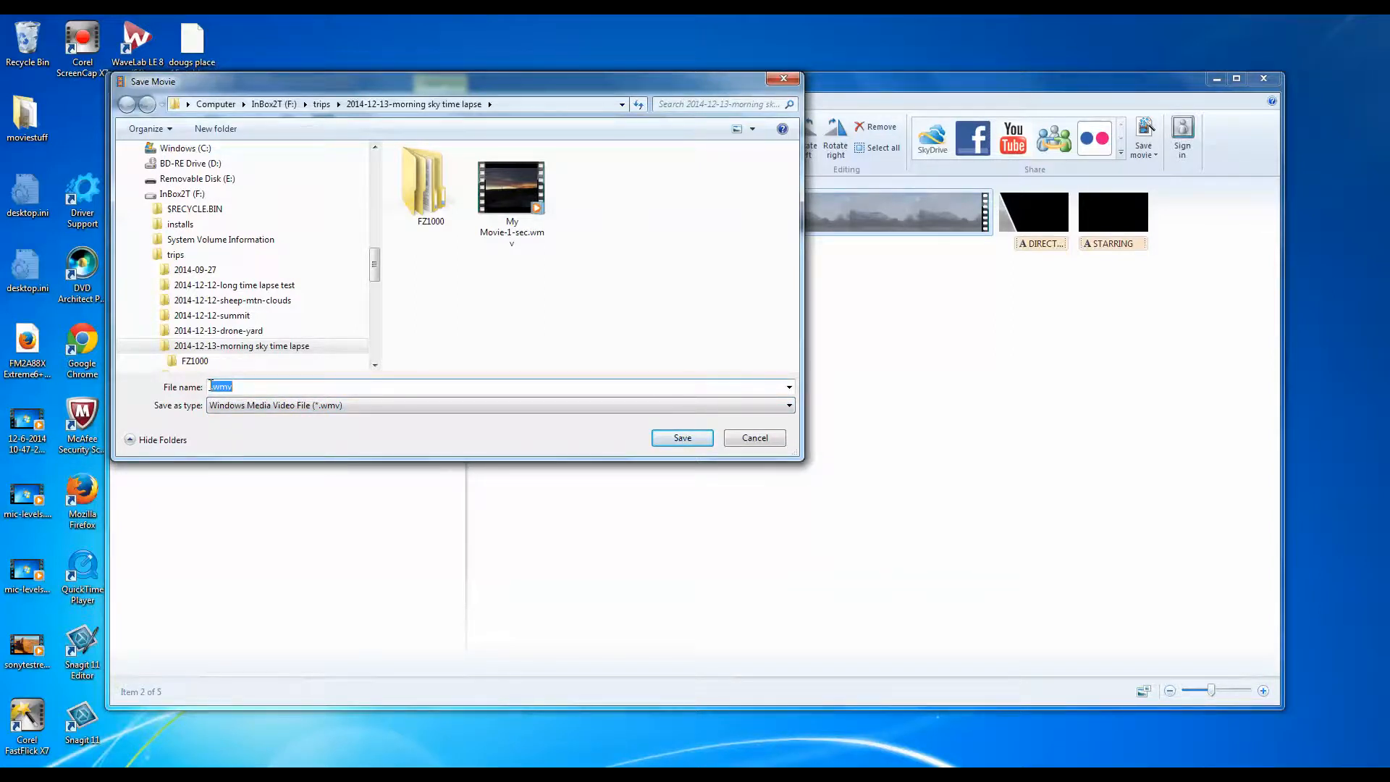
pyautogui.click(211, 386)
pyautogui.write('movi')
pyautogui.write('e-maker-simple')
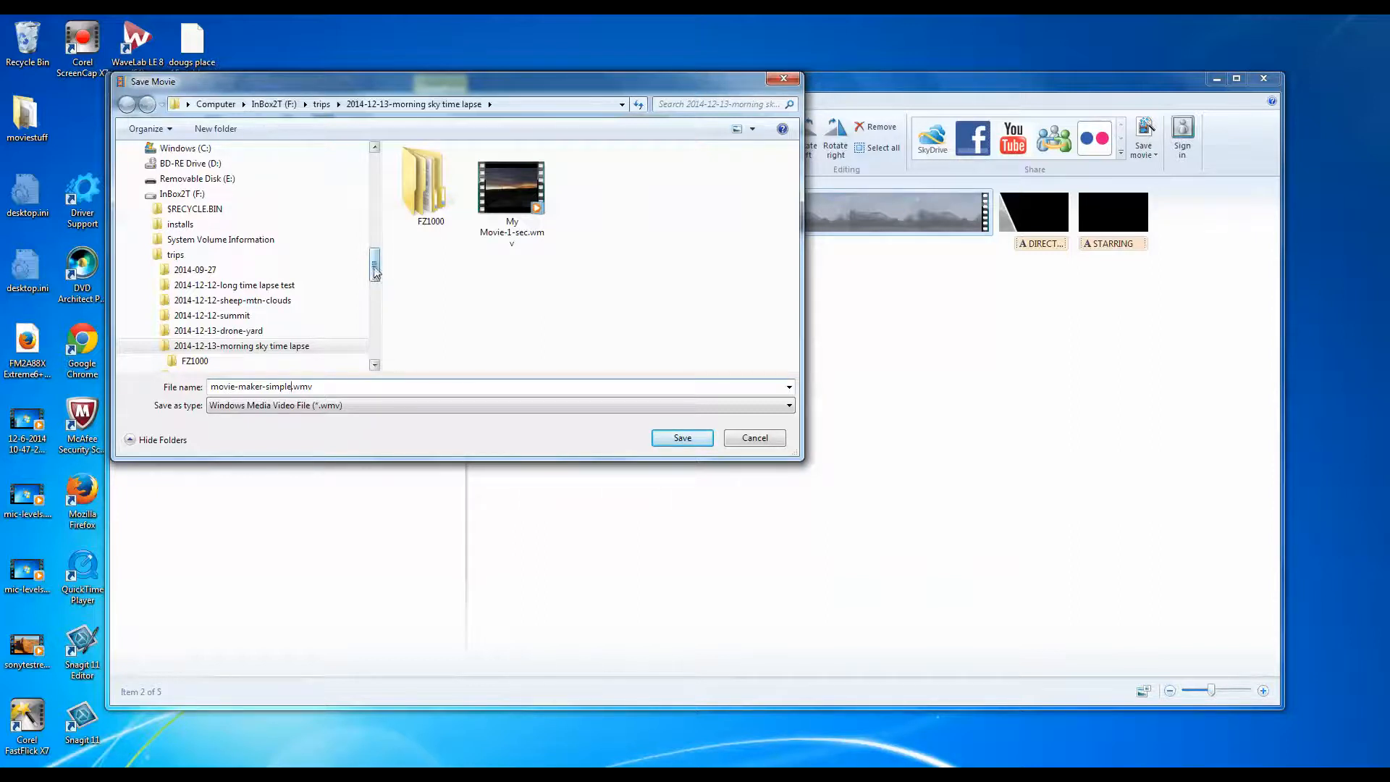
# Browse to the 2014-11-23-Jelm Squalls folder under TRIPS, 2014 on Seagate 3T DRIVE 3 (G:) as the save location.
pyautogui.moveTo(374, 265); pyautogui.dragTo(396, 336)
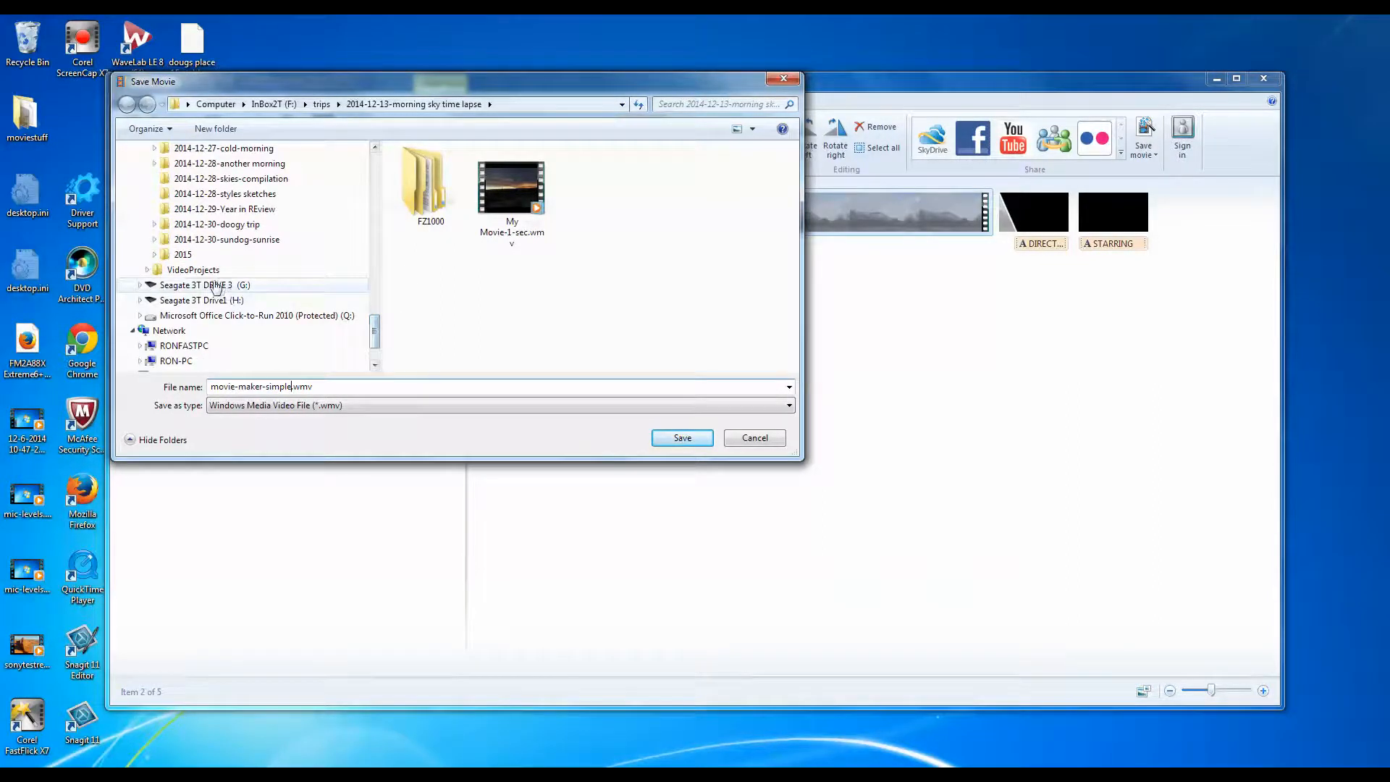
pyautogui.click(215, 286)
pyautogui.click(422, 279)
pyautogui.doubleClick(422, 279)
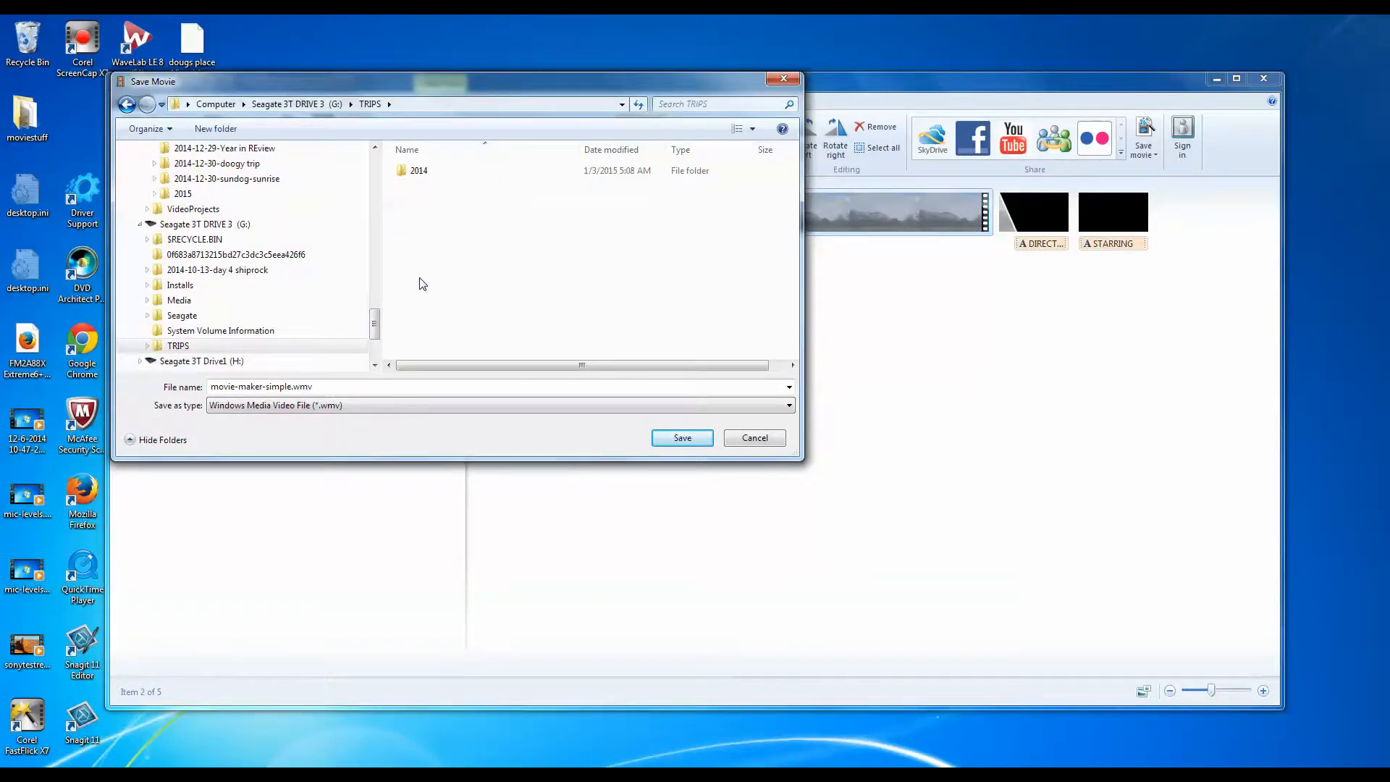
pyautogui.doubleClick(412, 171)
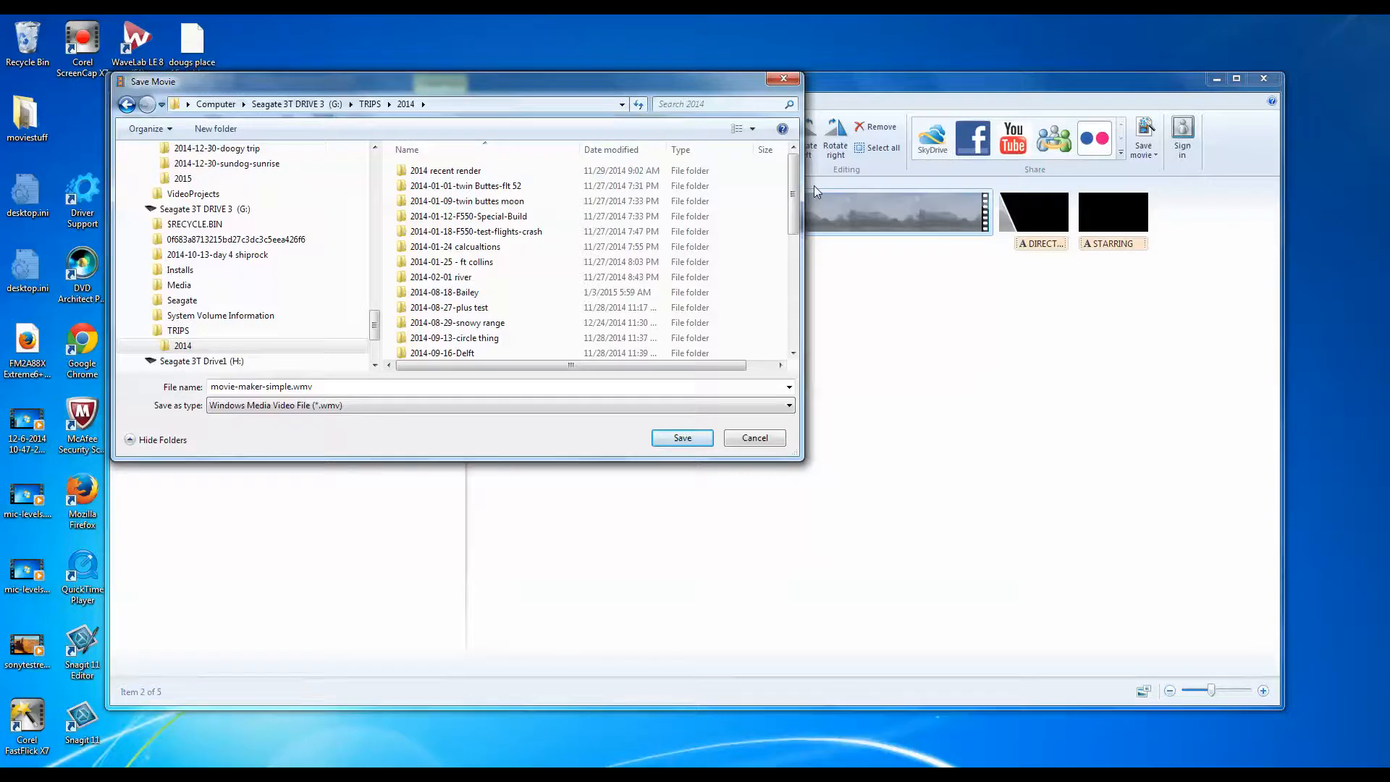
pyautogui.moveTo(791, 187); pyautogui.dragTo(816, 326)
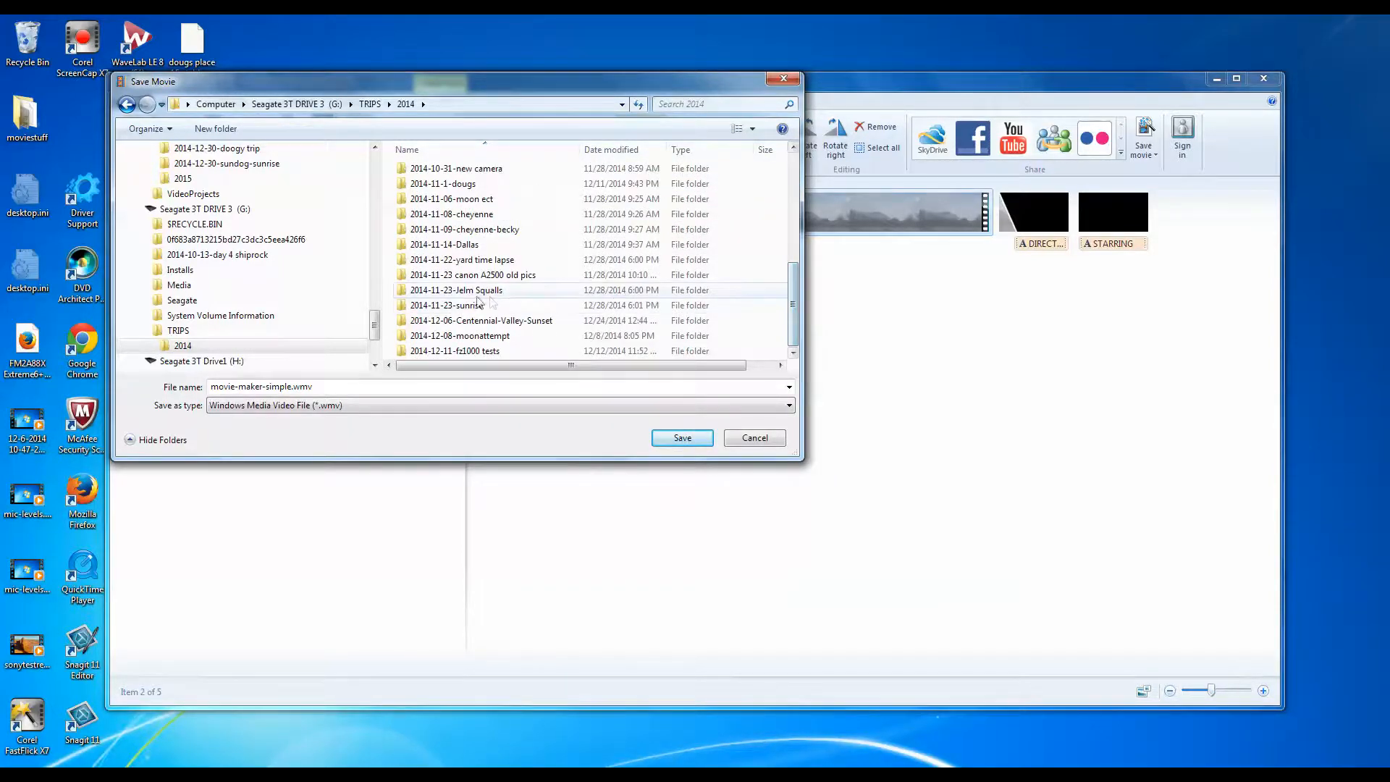
pyautogui.doubleClick(419, 290)
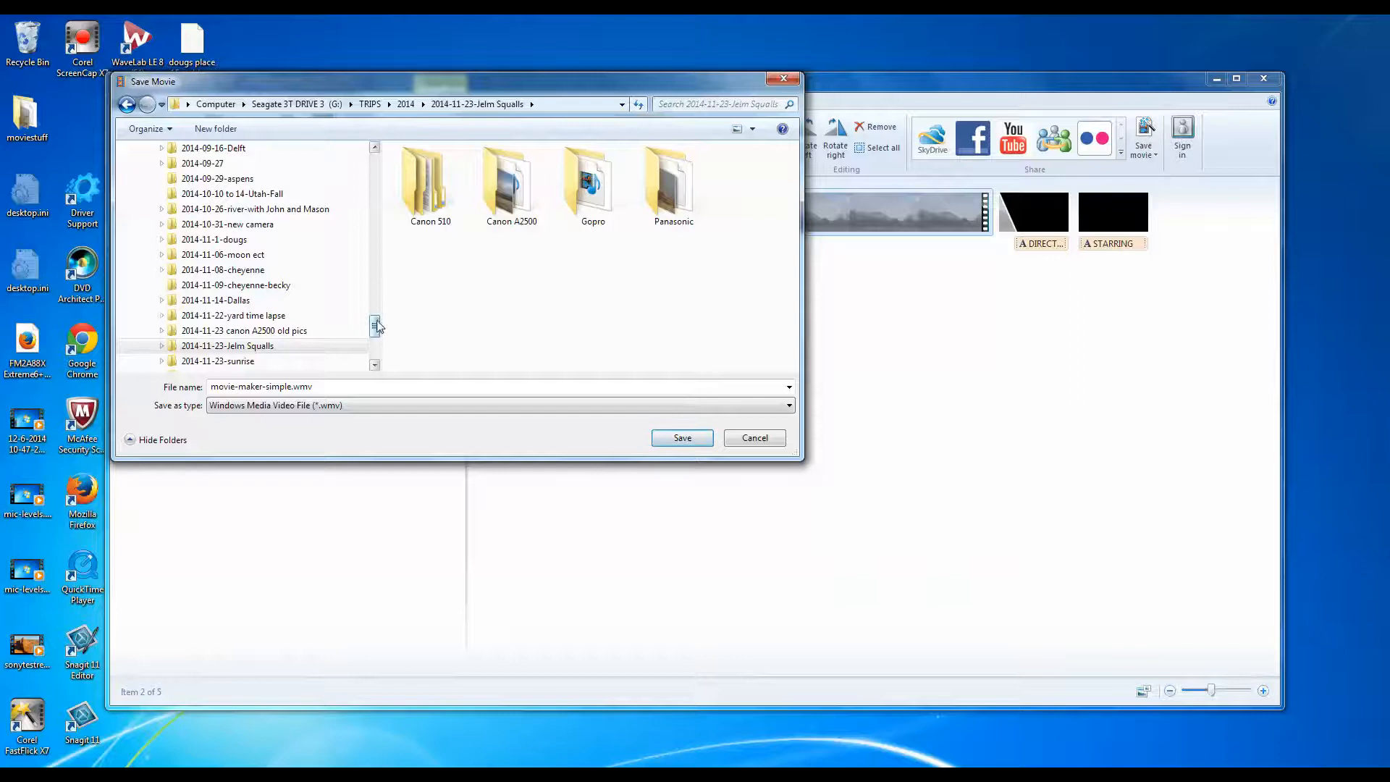
# Save the movie in the 2015-01-04-time lapse how to folder under trips, 2015 on the InBox2T (F:) drive.
pyautogui.moveTo(375, 328); pyautogui.dragTo(383, 233)
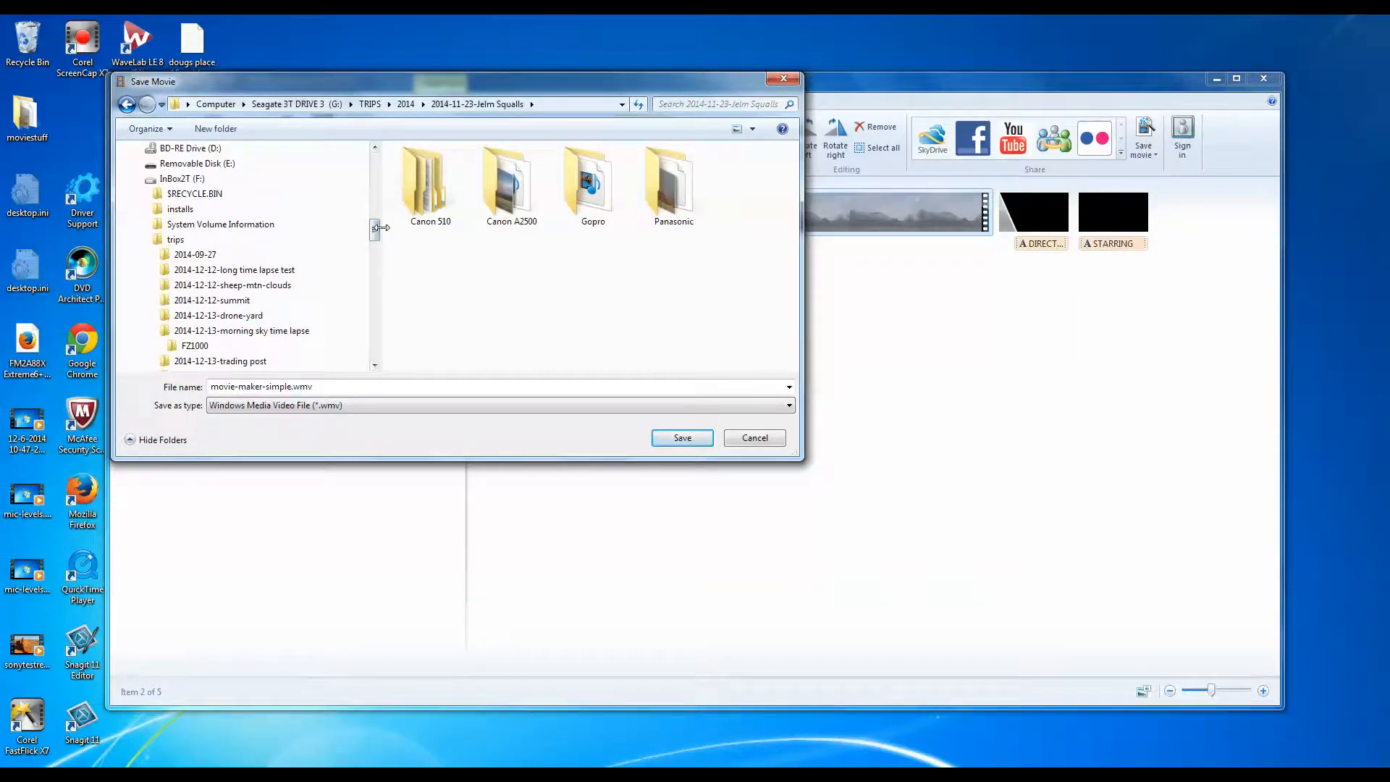
pyautogui.click(189, 181)
pyautogui.click(405, 221)
pyautogui.doubleClick(404, 220)
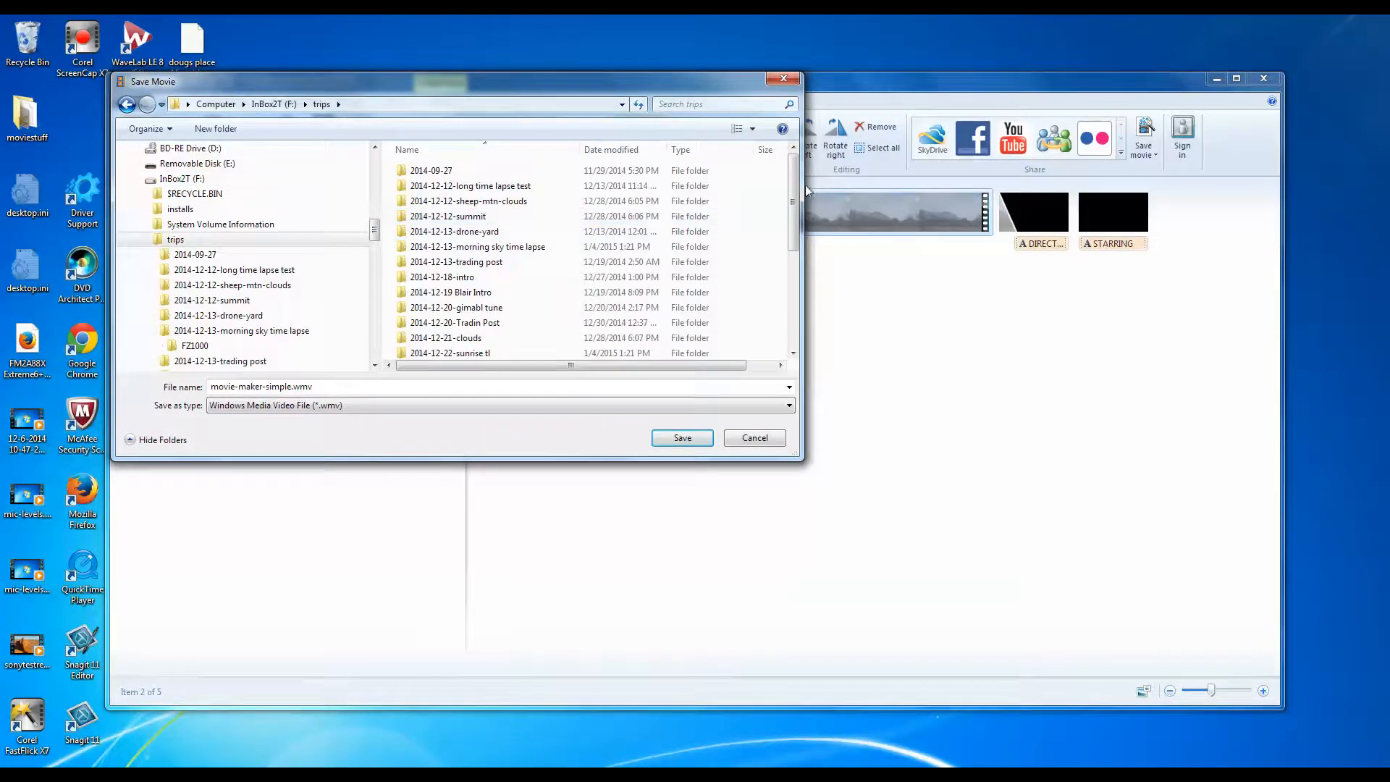
pyautogui.moveTo(798, 187); pyautogui.dragTo(793, 311)
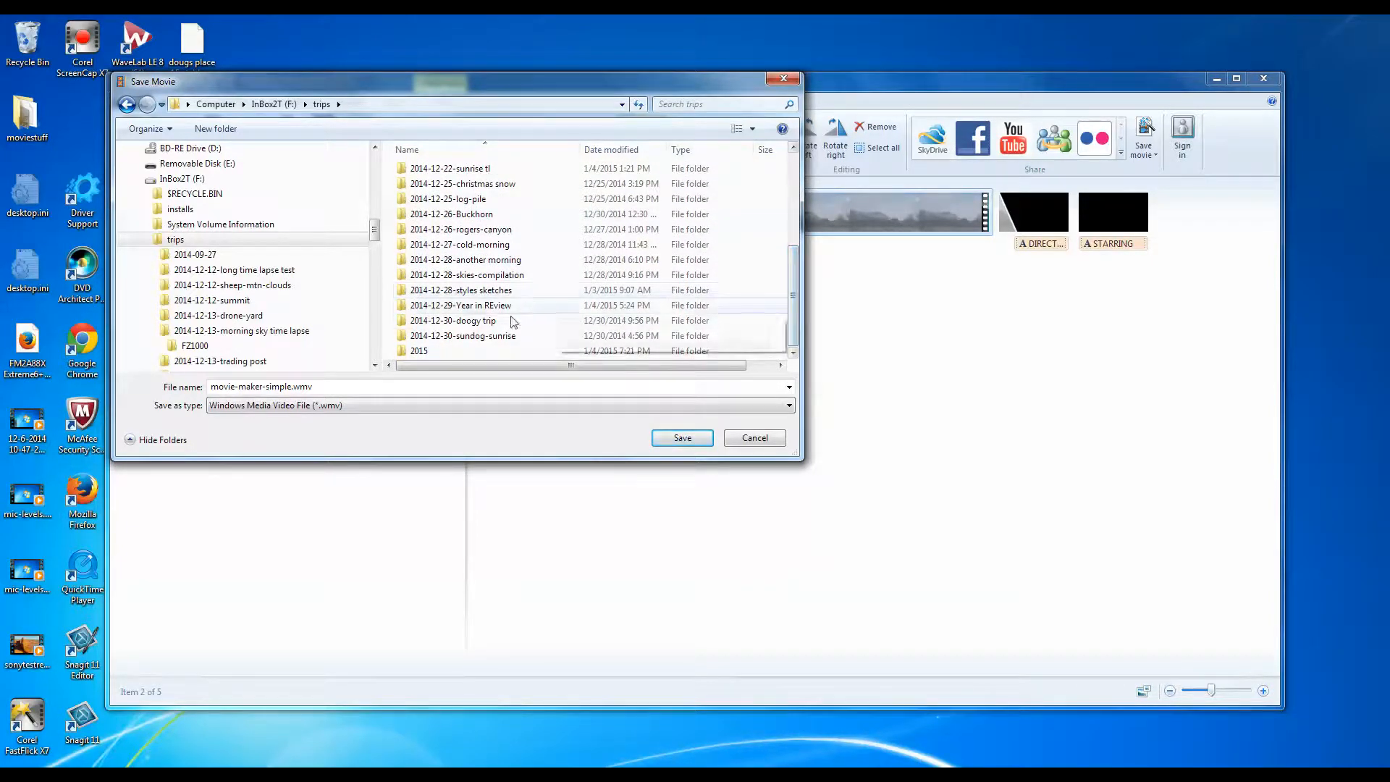
pyautogui.doubleClick(420, 351)
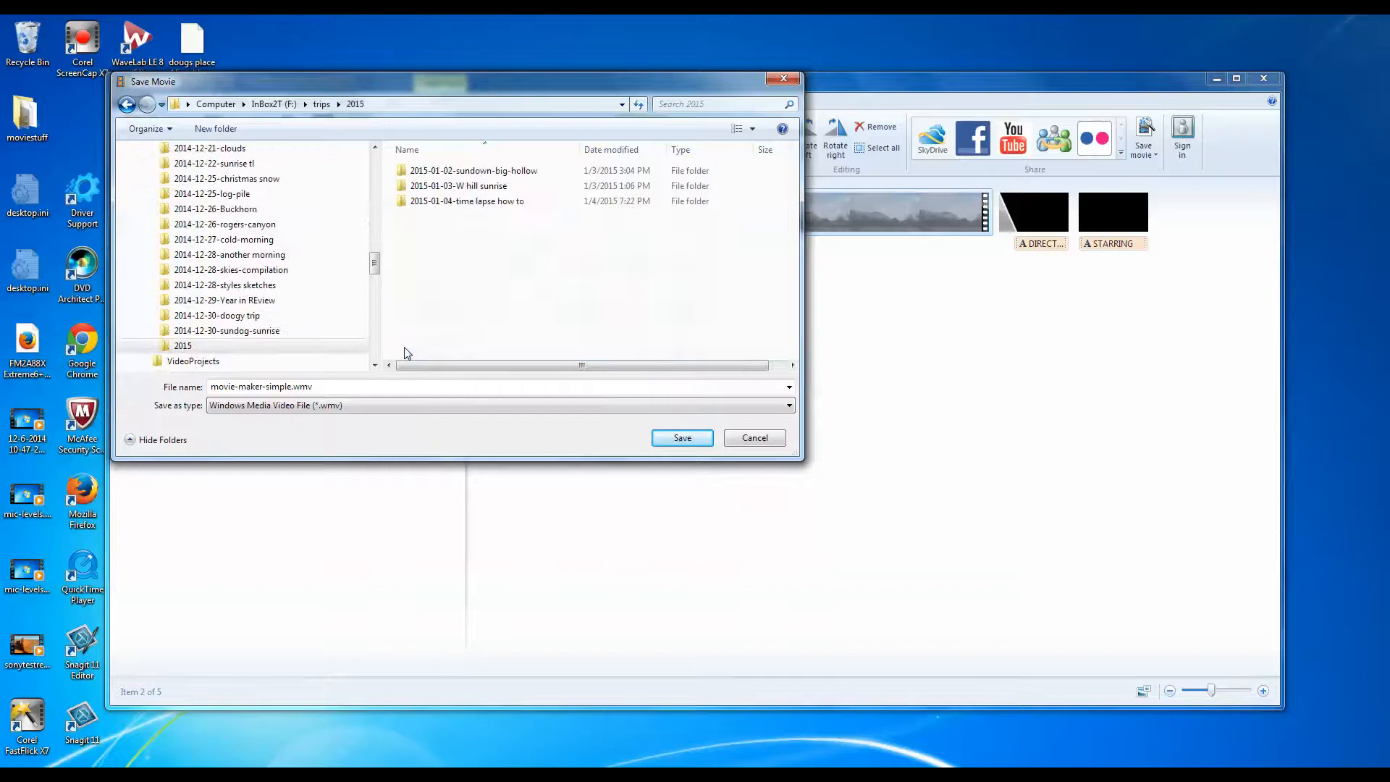
pyautogui.doubleClick(401, 202)
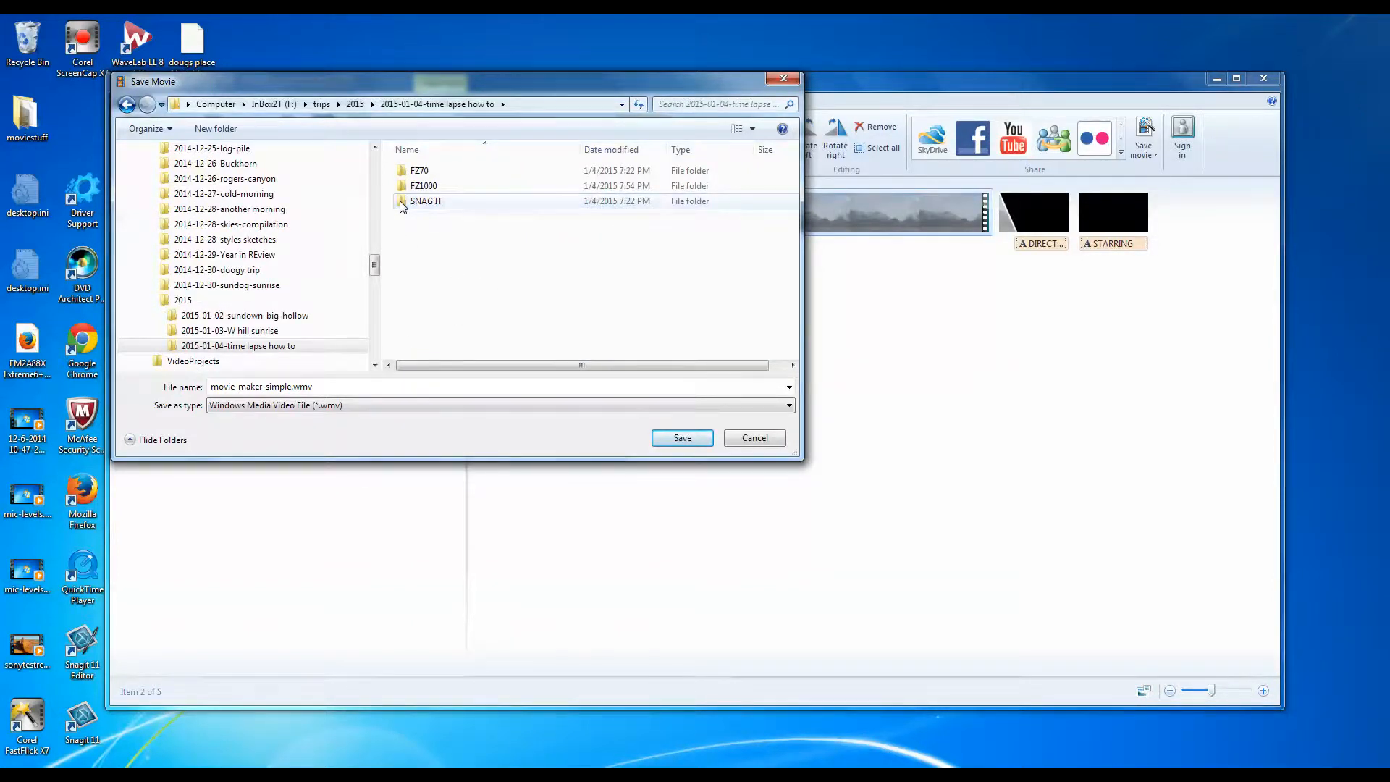
pyautogui.click(683, 438)
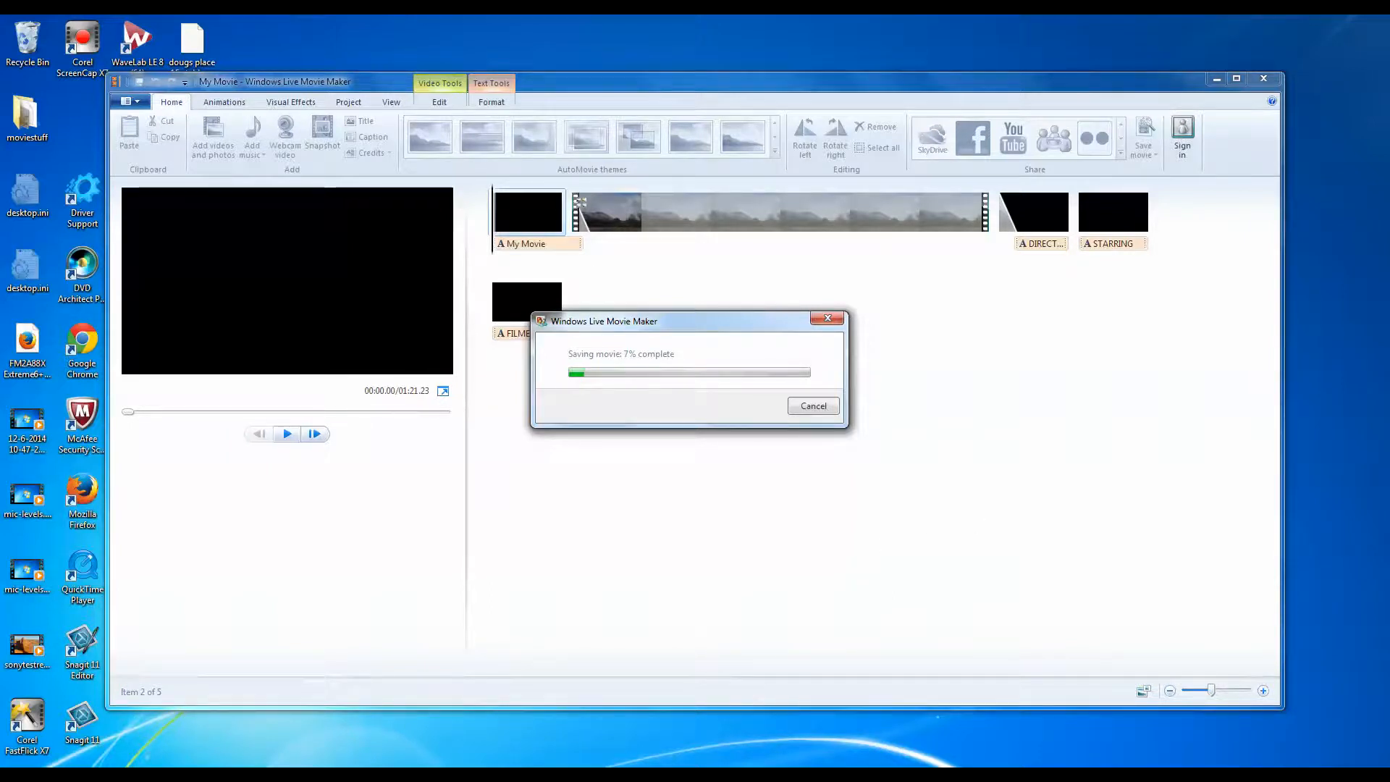
pyautogui.click(1264, 777)
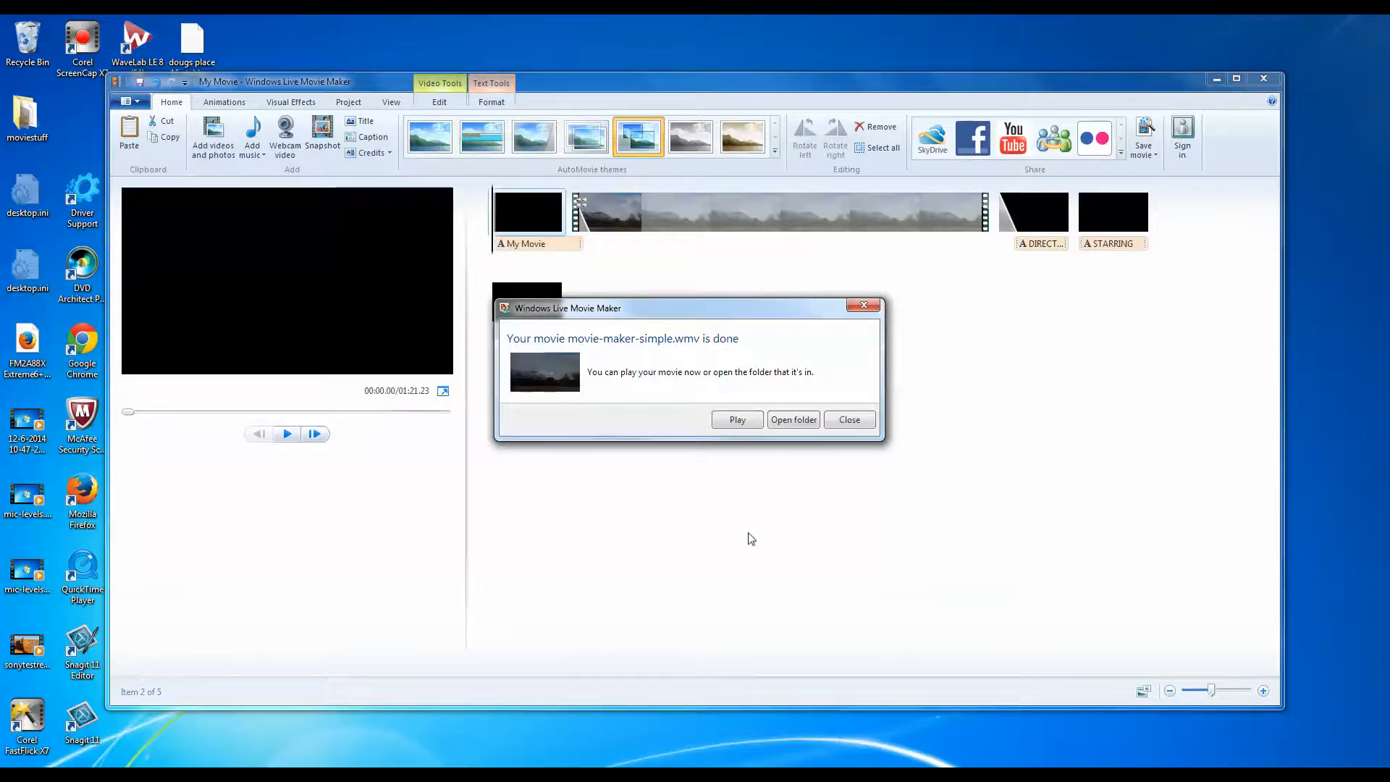
# Play the finished movie-maker-simple movie and view it full screen.
pyautogui.click(735, 422)
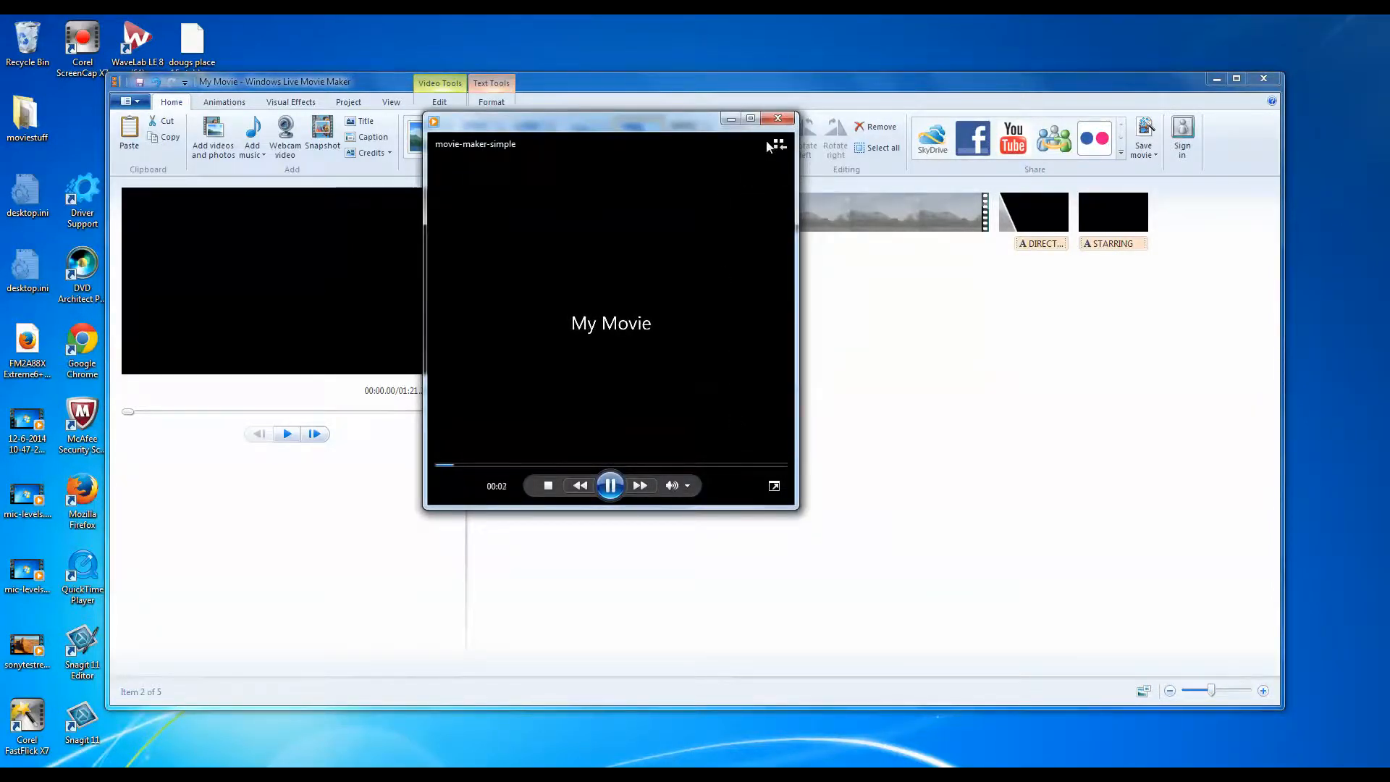
pyautogui.rightClick(718, 162)
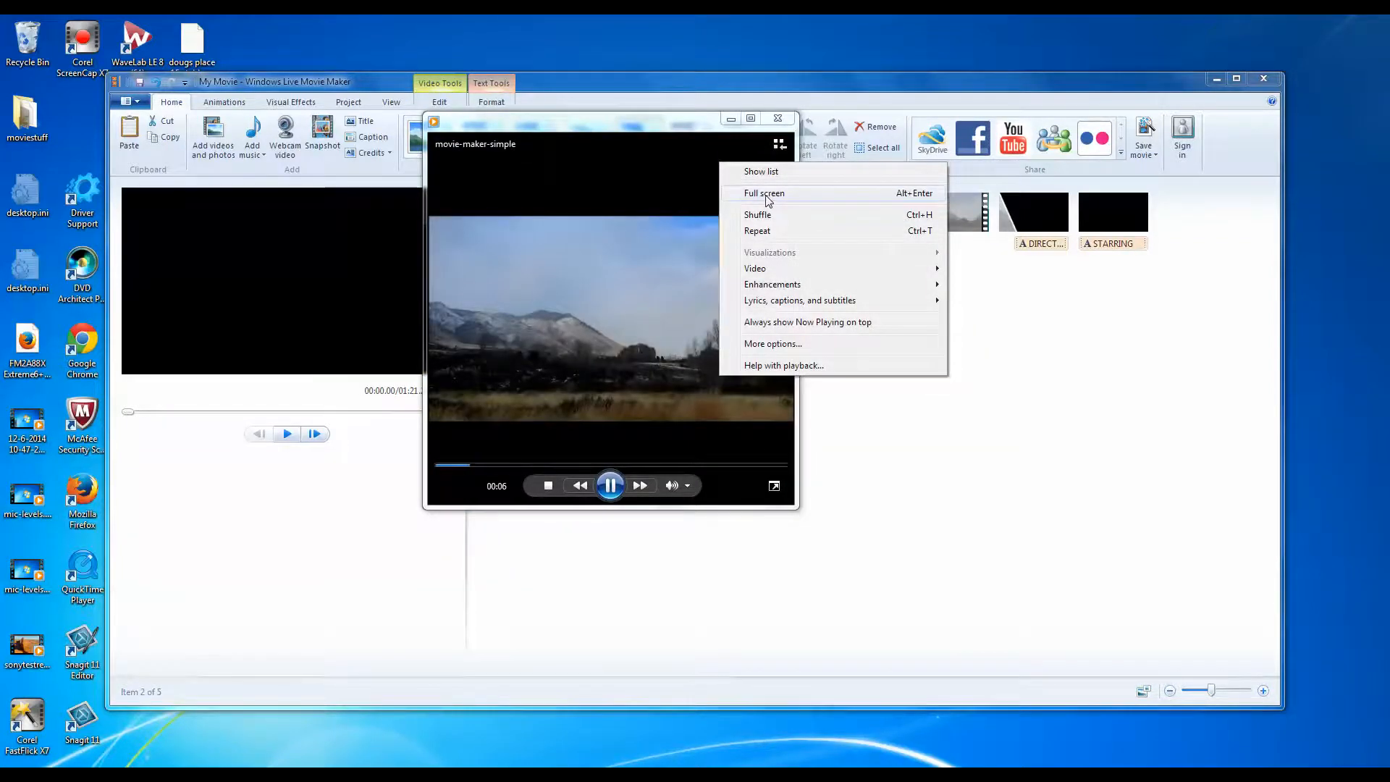
pyautogui.click(766, 193)
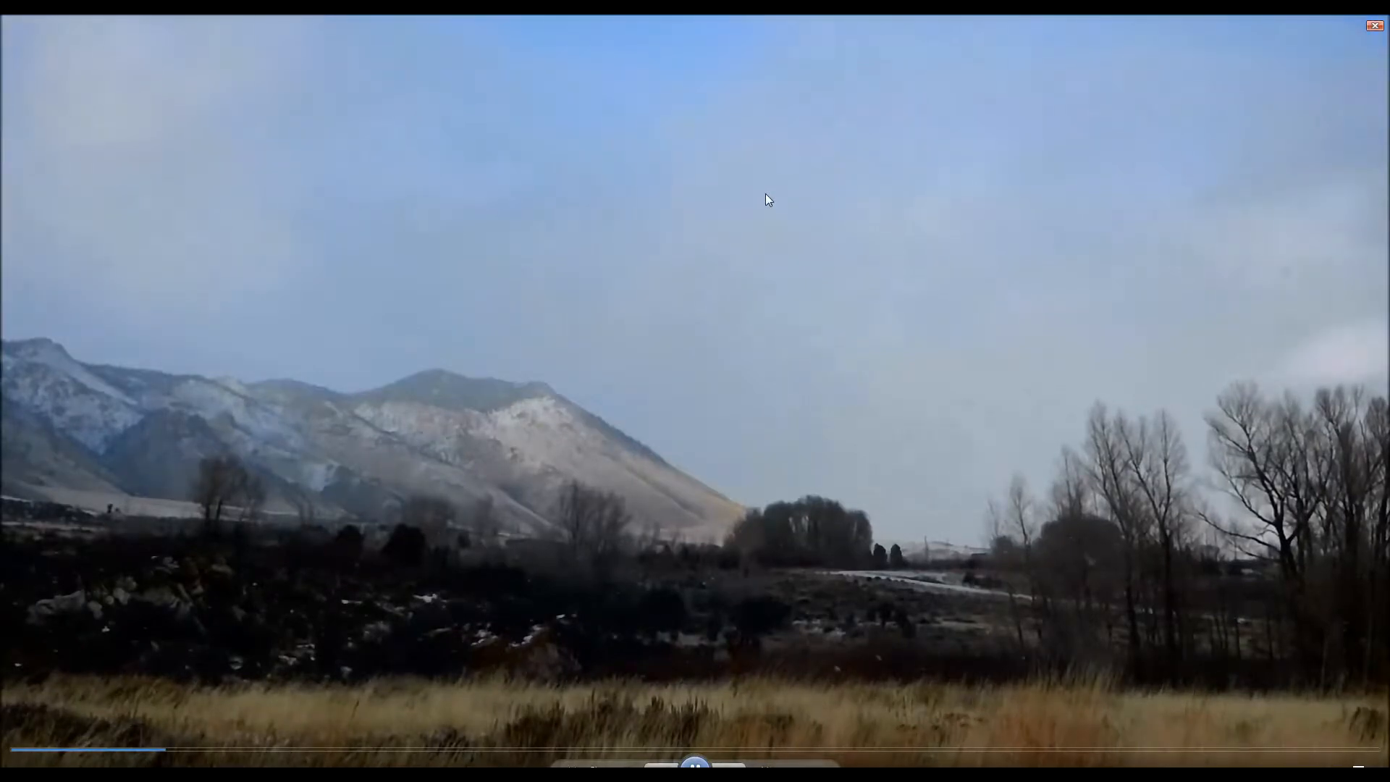
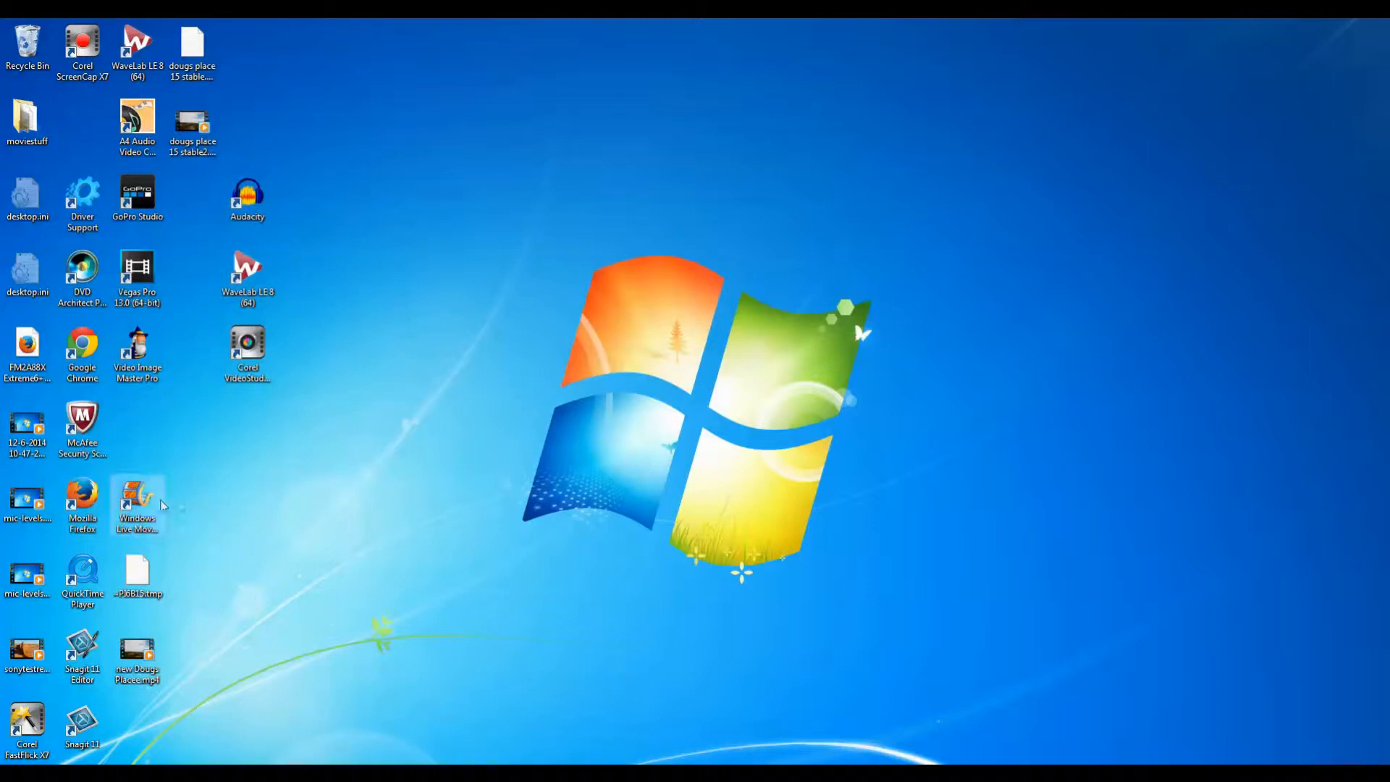
# Launch Windows Live Movie Maker and browse for photos in the 127_PANA folder under 2014-12-22-sunrise tl.
pyautogui.doubleClick(141, 499)
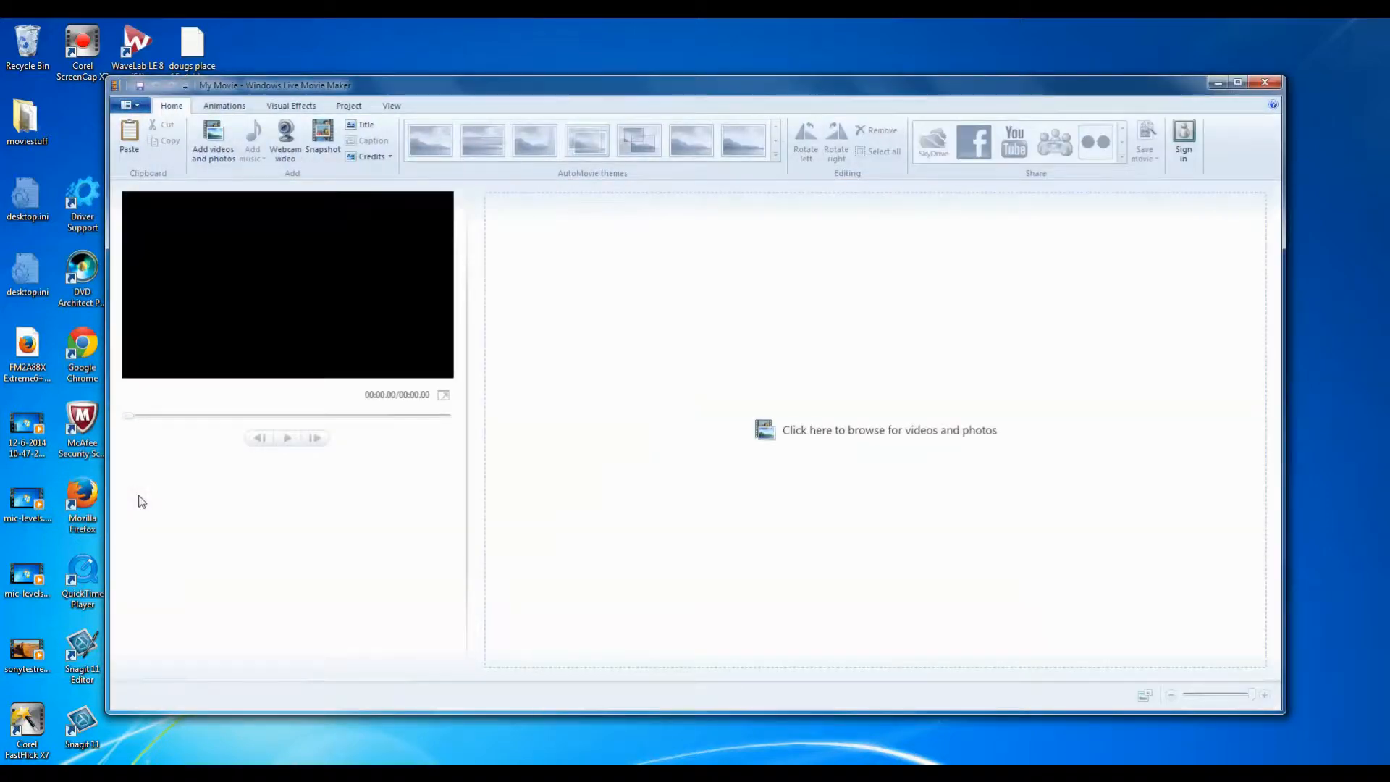
pyautogui.click(213, 147)
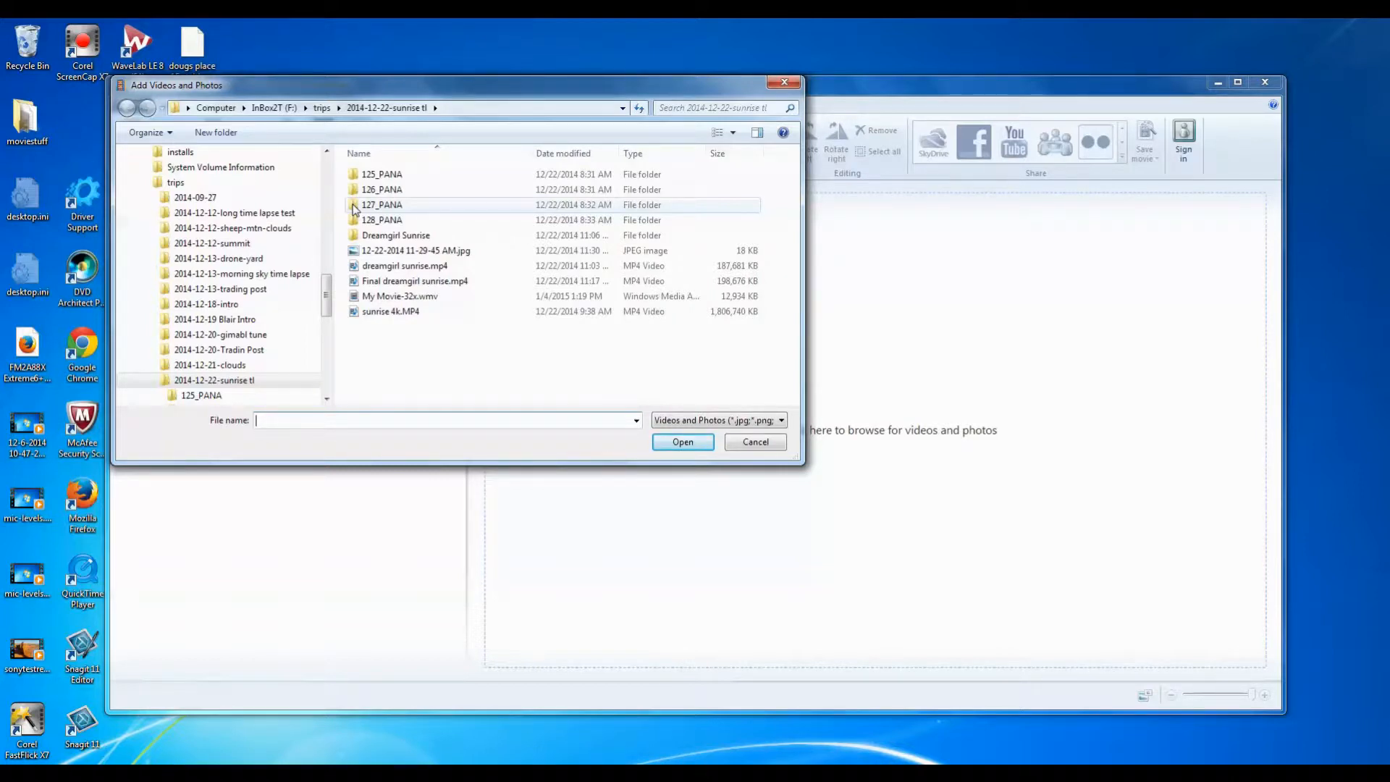
pyautogui.doubleClick(355, 205)
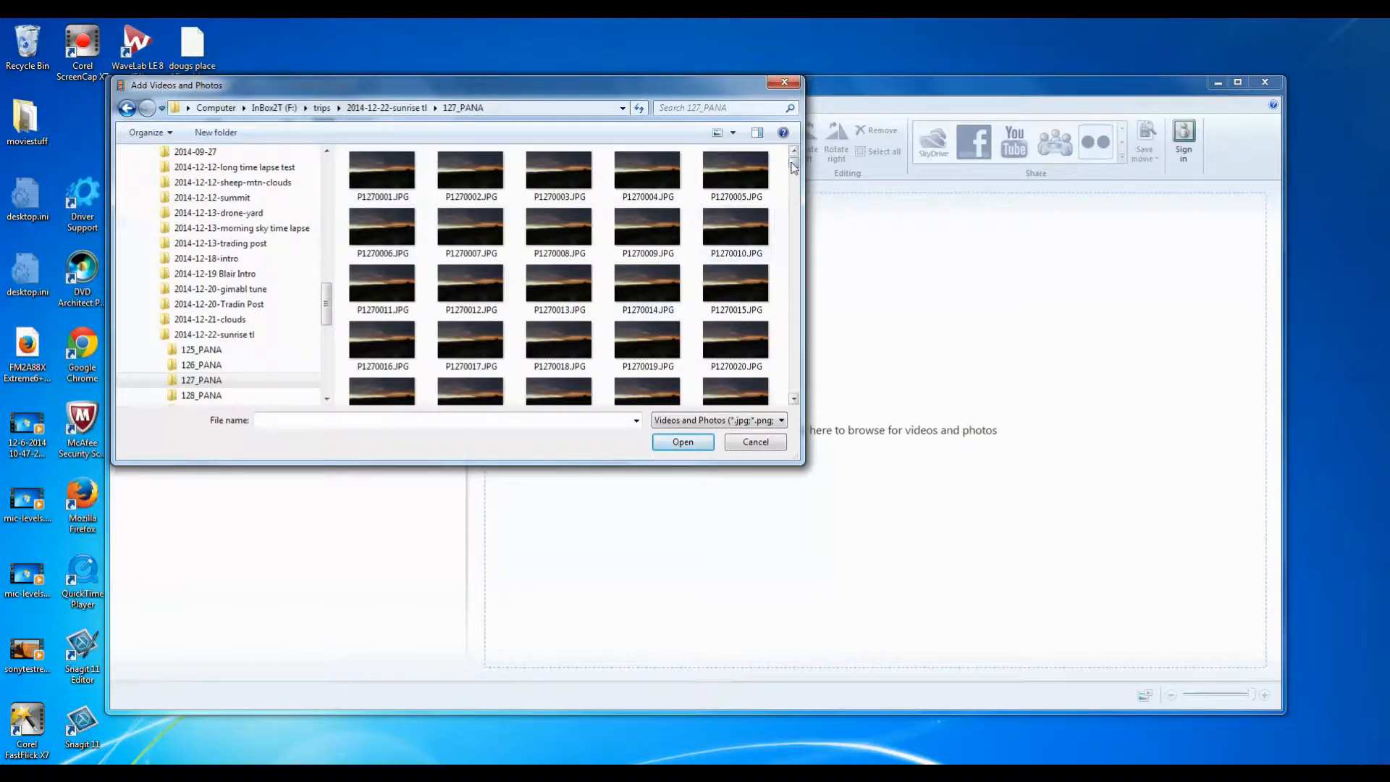
# Add all the photos from P1270001.JPG to P1270999.JPG to the project and briefly preview the sequence.
pyautogui.moveTo(794, 164); pyautogui.dragTo(766, 154)
pyautogui.click(375, 169)
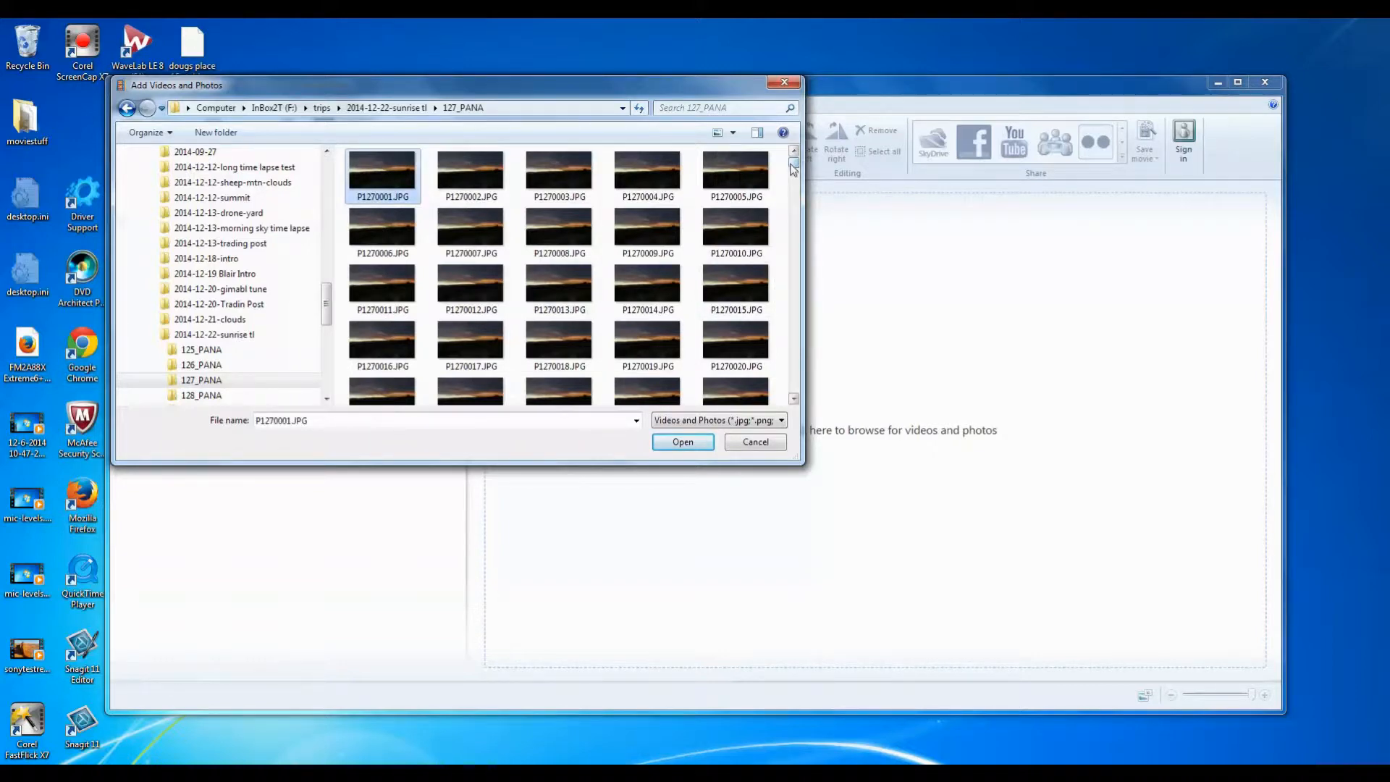
pyautogui.moveTo(797, 169); pyautogui.dragTo(799, 398)
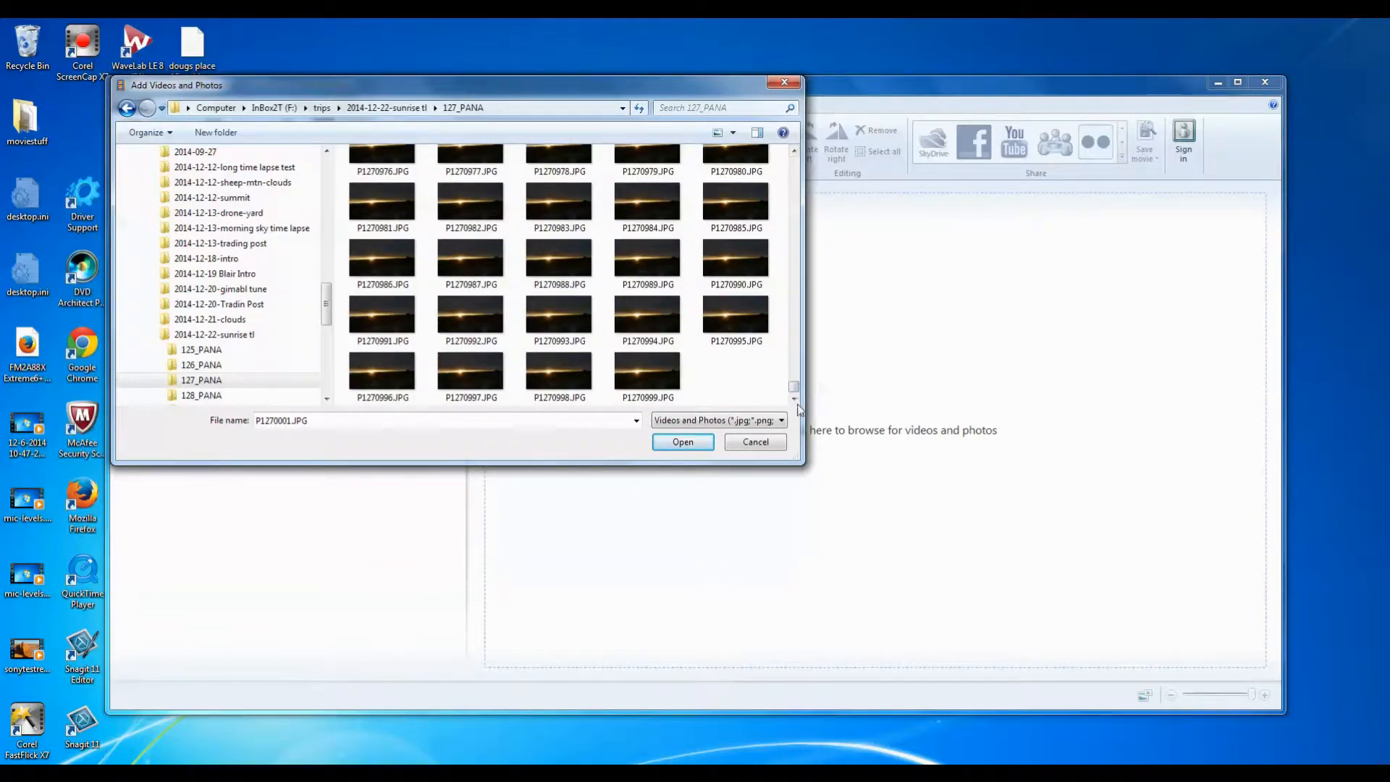
pyautogui.keyDown('ctrl'); pyautogui.click(647, 374); pyautogui.keyUp('ctrl')
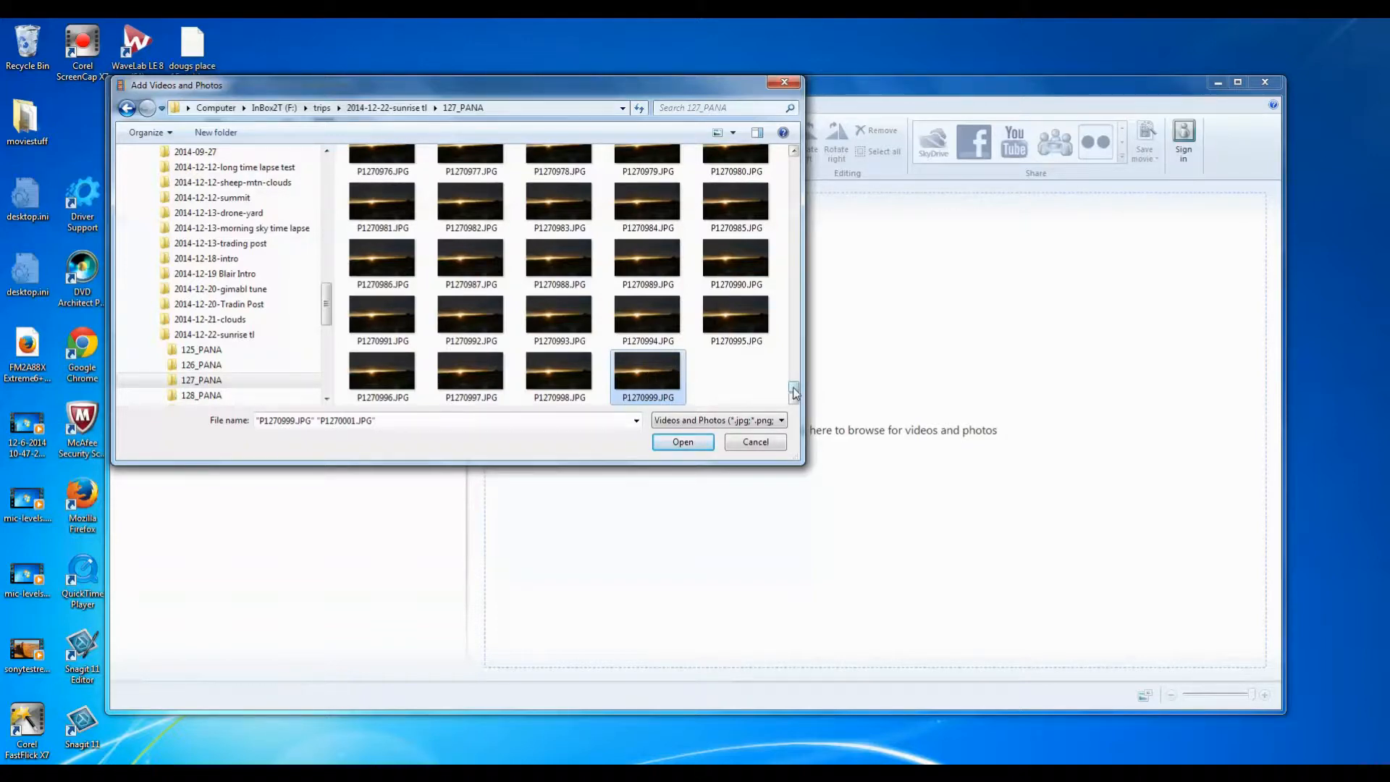
pyautogui.scroll(3, 793, 383)
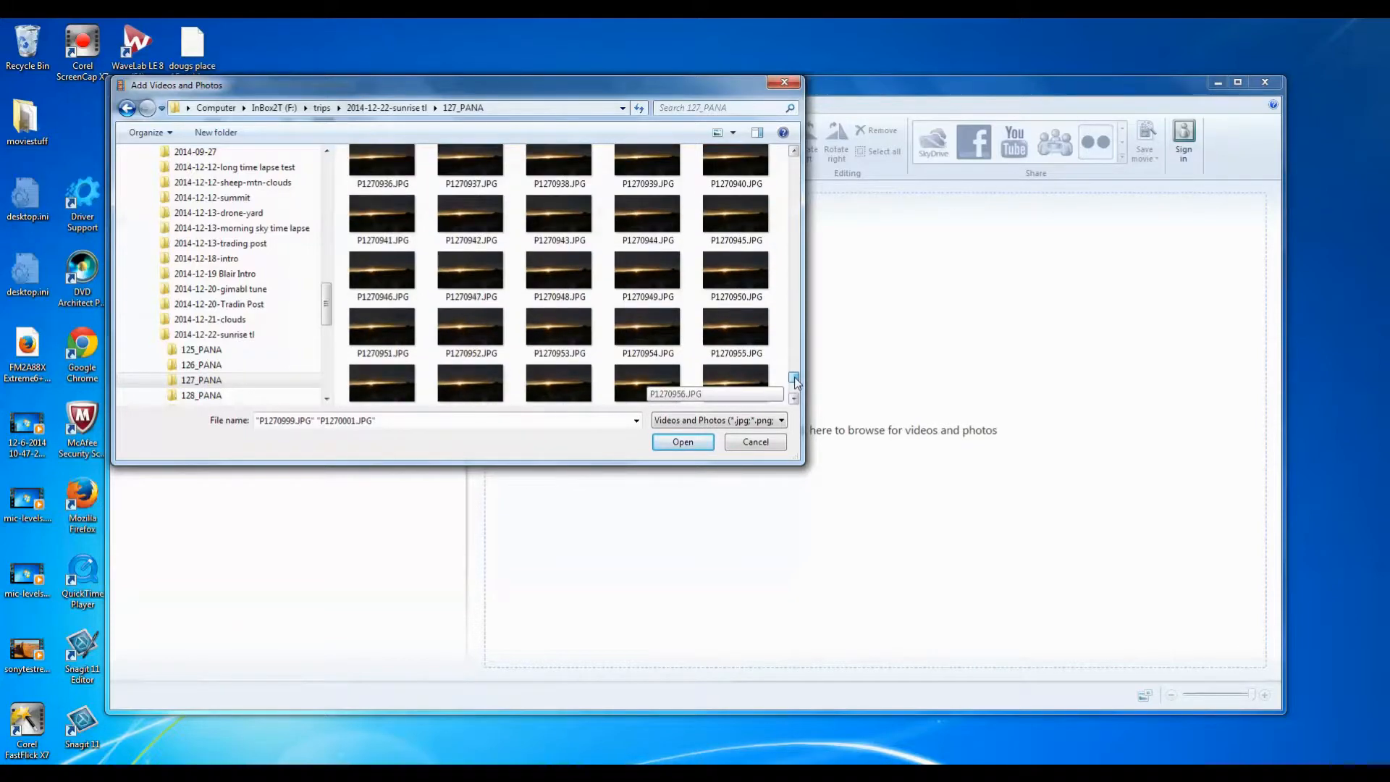
pyautogui.moveTo(794, 380); pyautogui.dragTo(801, 150)
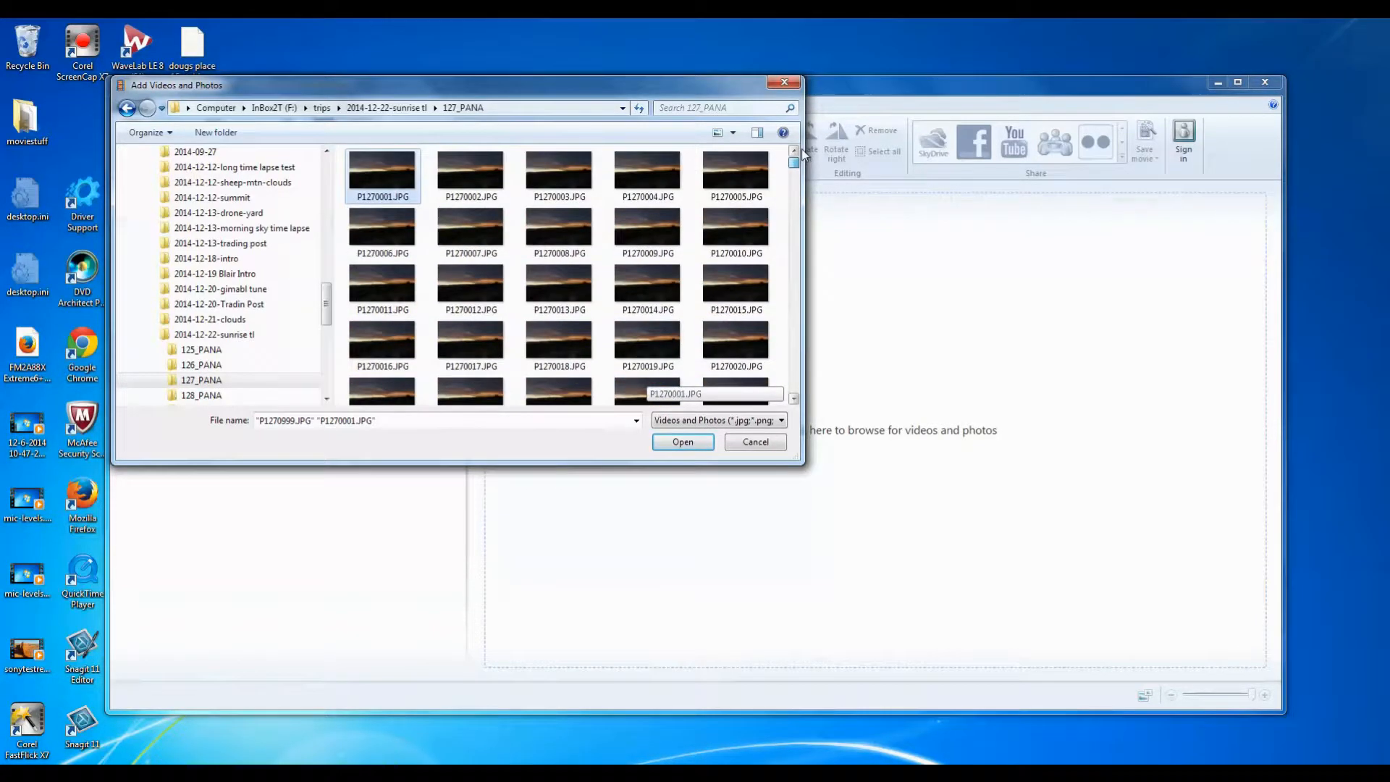
pyautogui.keyDown('shift'); pyautogui.click(381, 183); pyautogui.keyUp('shift')
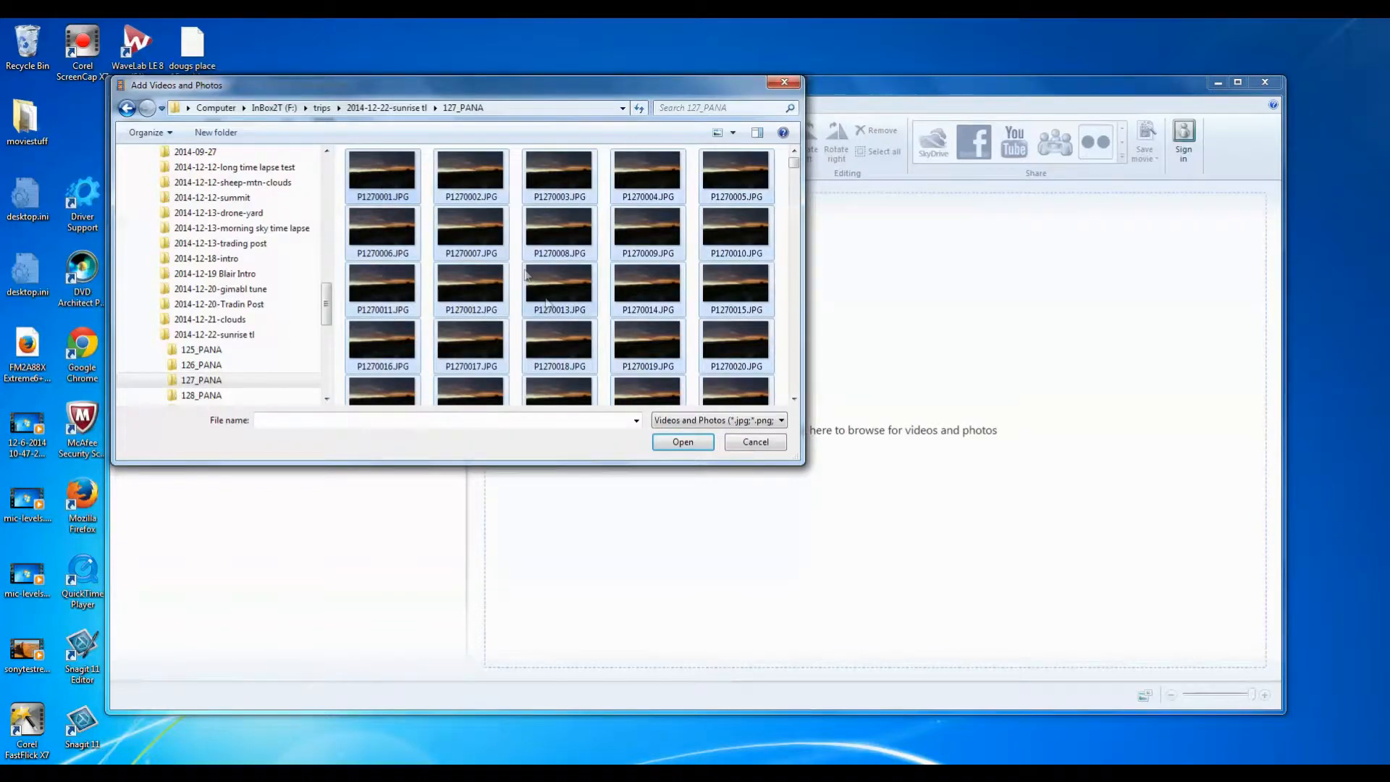
pyautogui.click(681, 446)
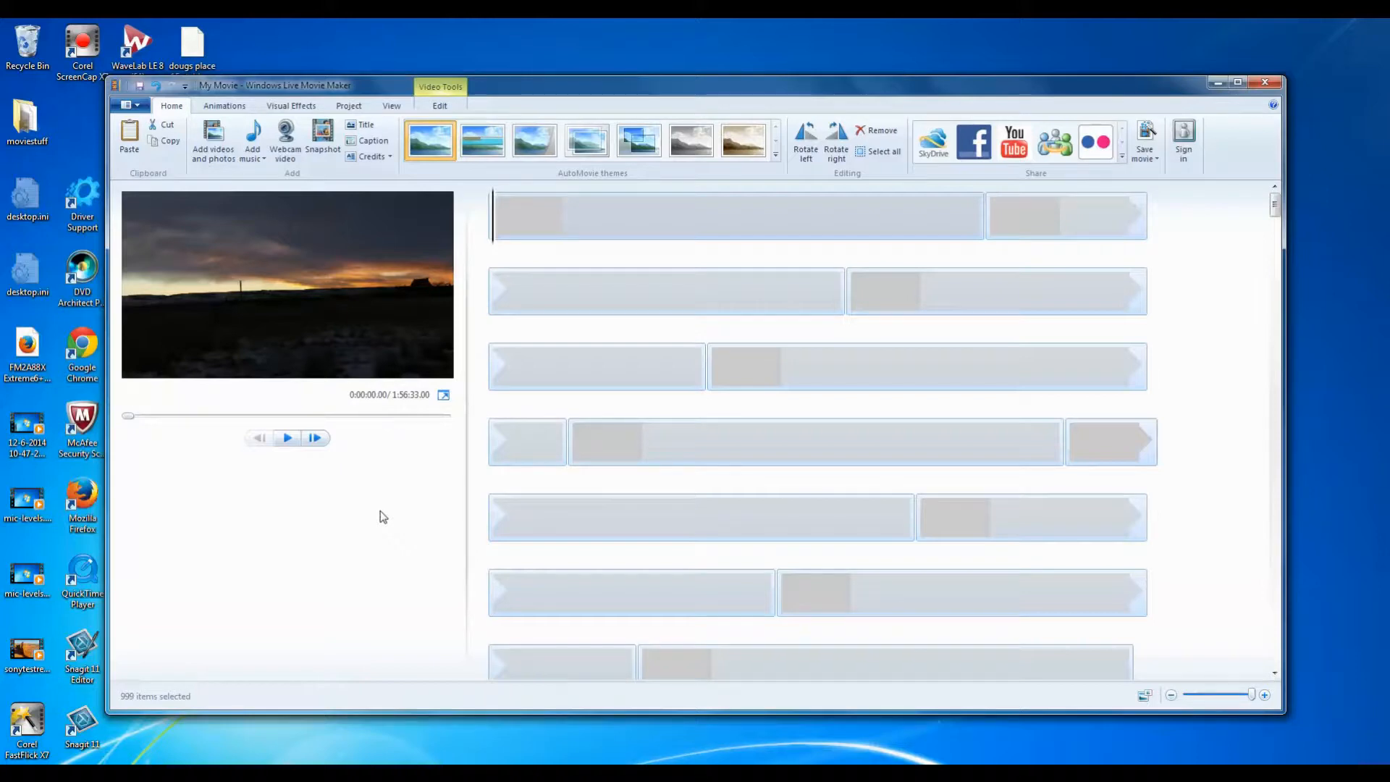
pyautogui.click(287, 439)
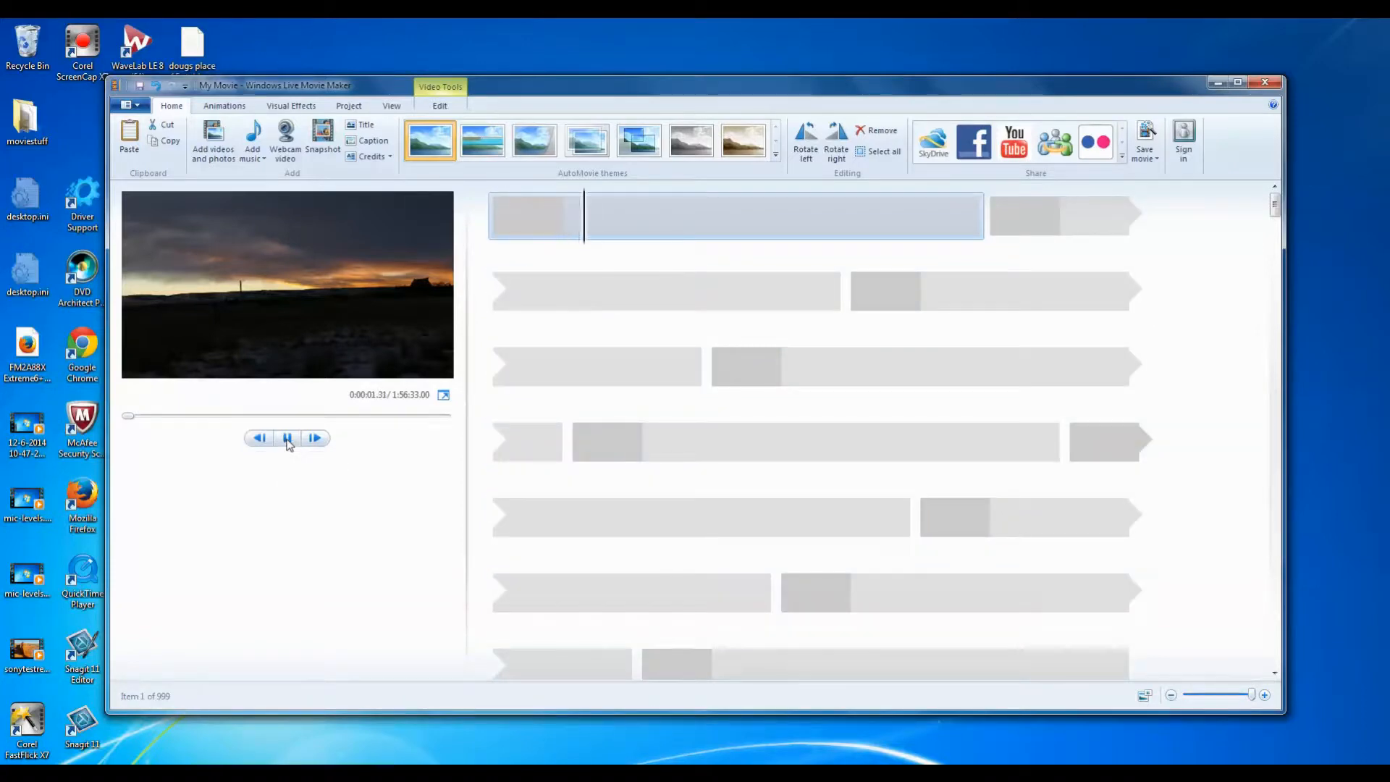
pyautogui.click(288, 442)
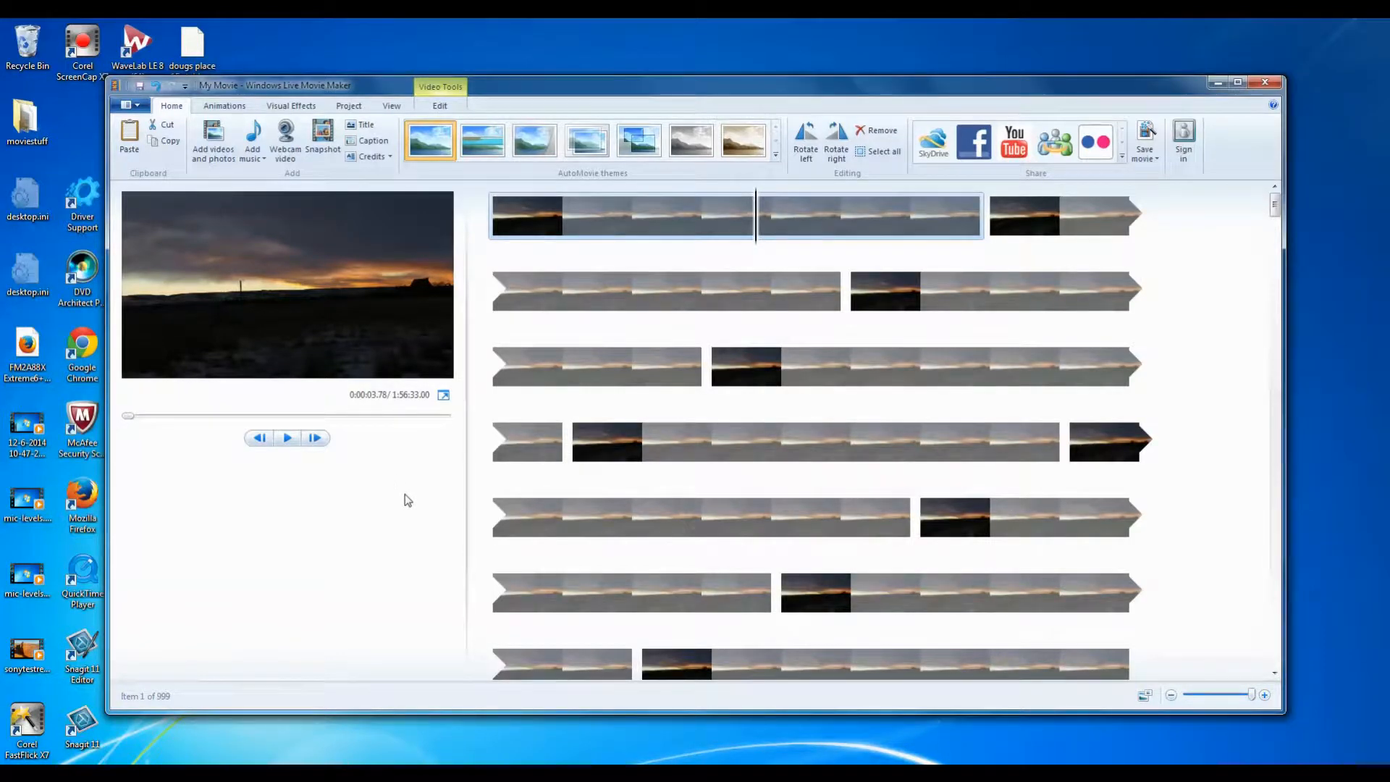
# Set the duration of every photo in the project to 1.00 seconds and preview the sequence.
pyautogui.click(538, 216)
pyautogui.moveTo(1276, 206); pyautogui.dragTo(1275, 648)
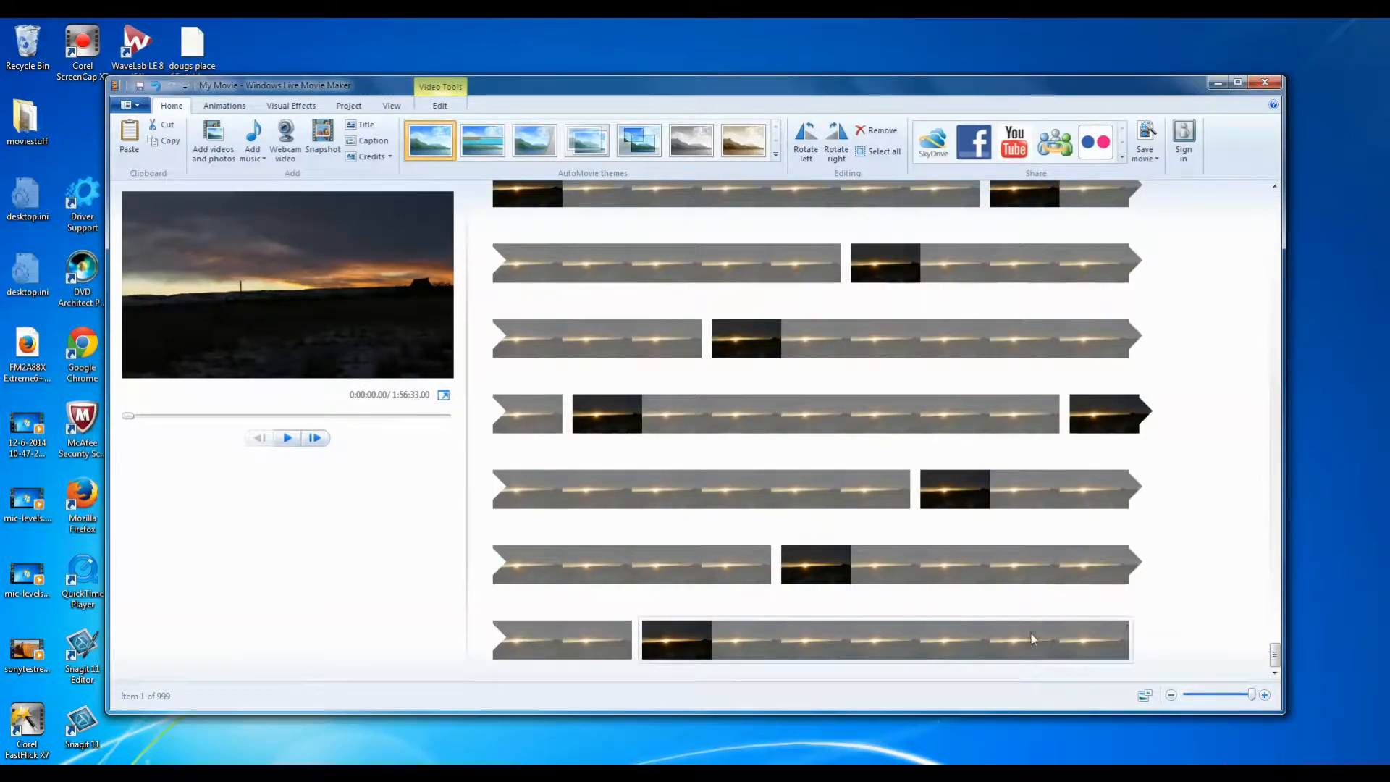
pyautogui.keyDown('shift'); pyautogui.click(1013, 647); pyautogui.keyUp('shift')
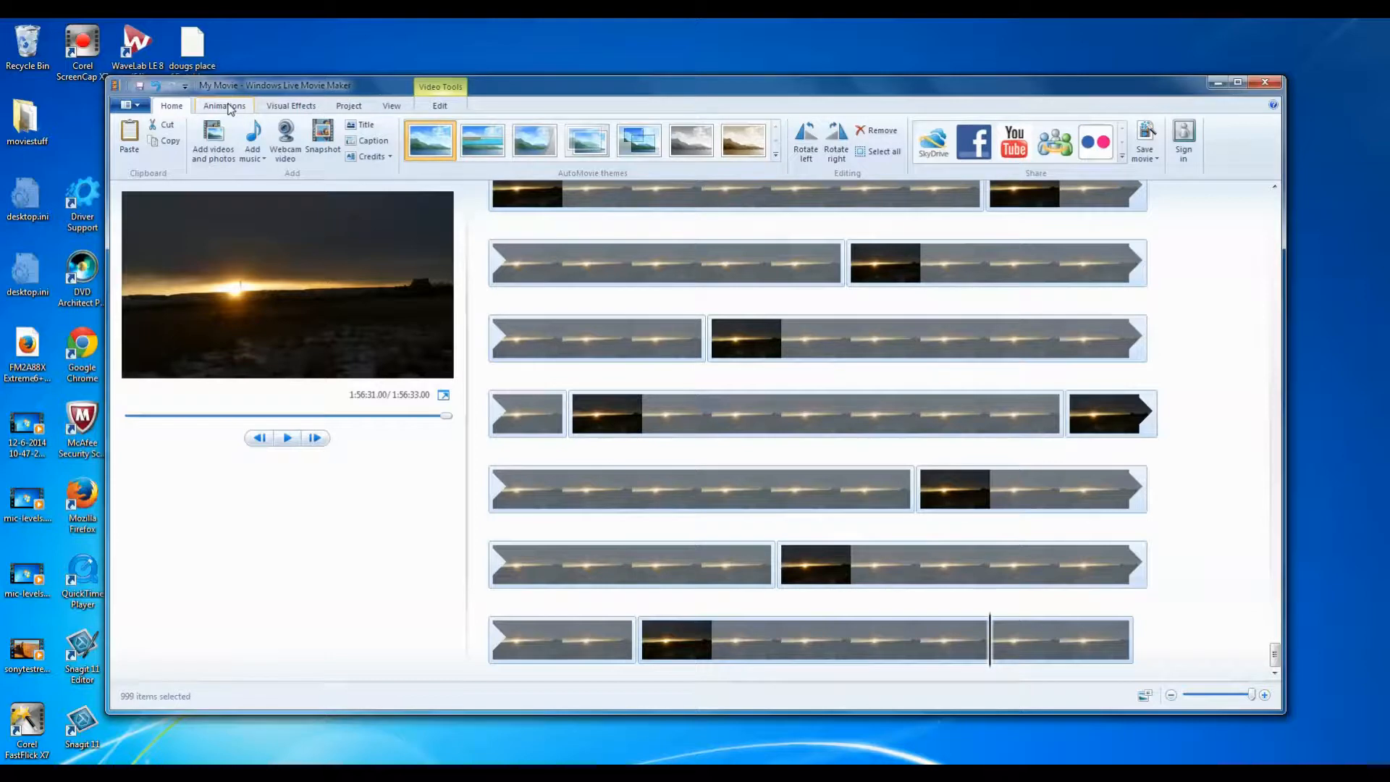
pyautogui.click(440, 106)
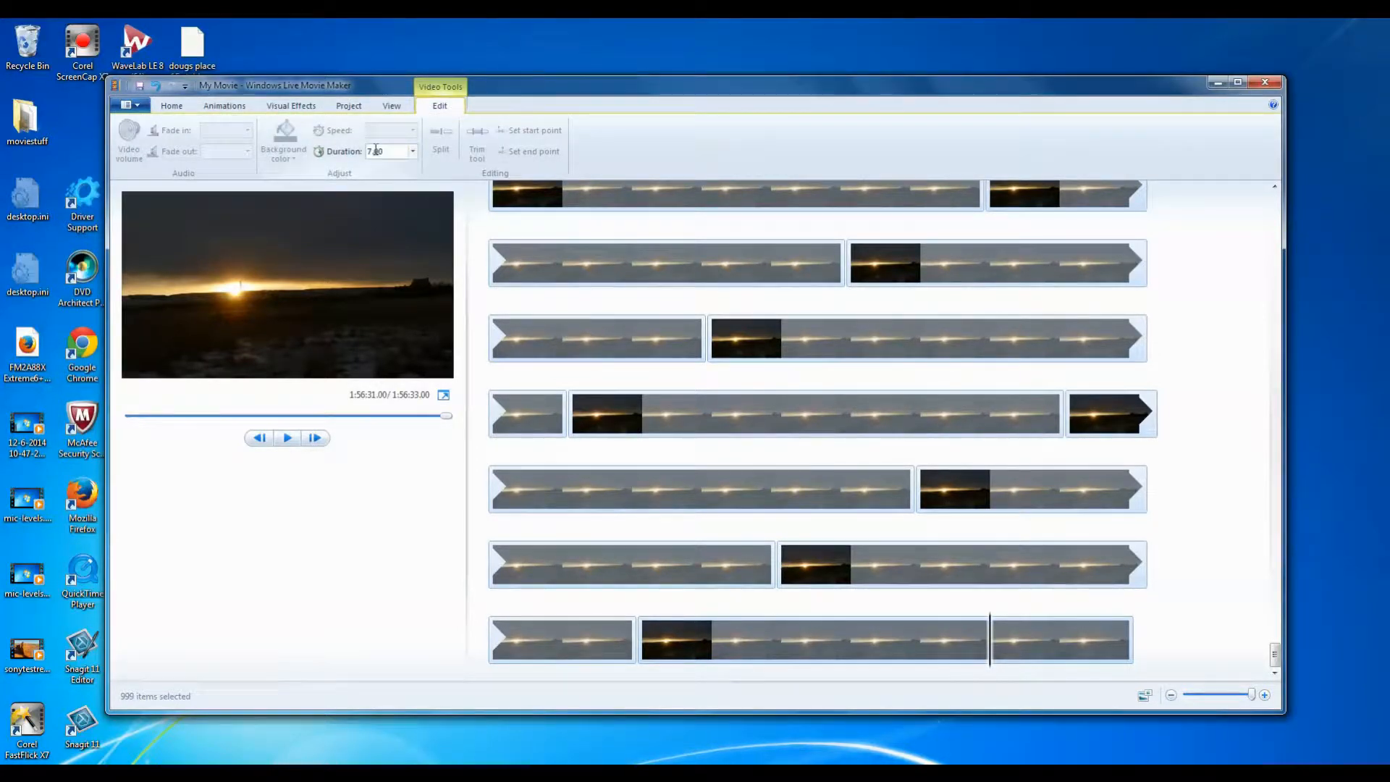
pyautogui.click(413, 153)
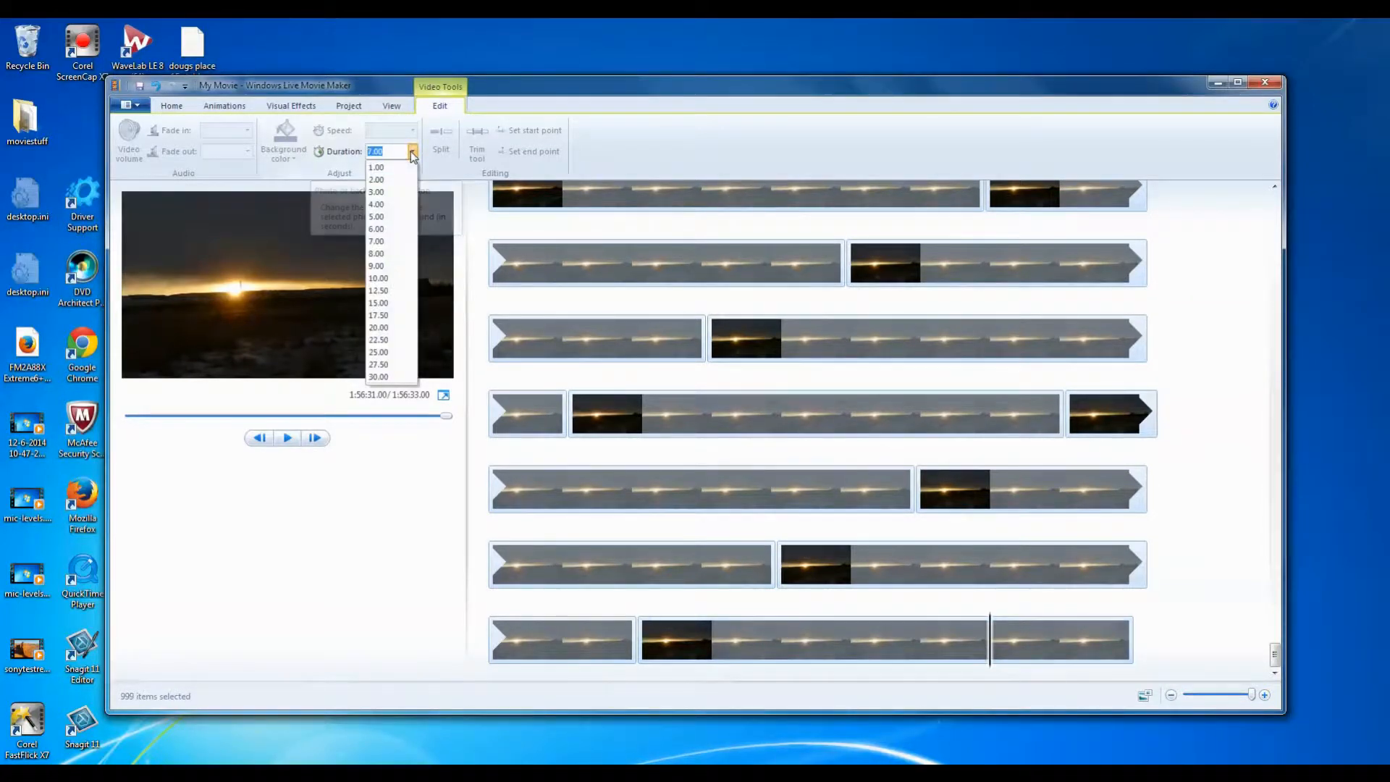
pyautogui.click(376, 167)
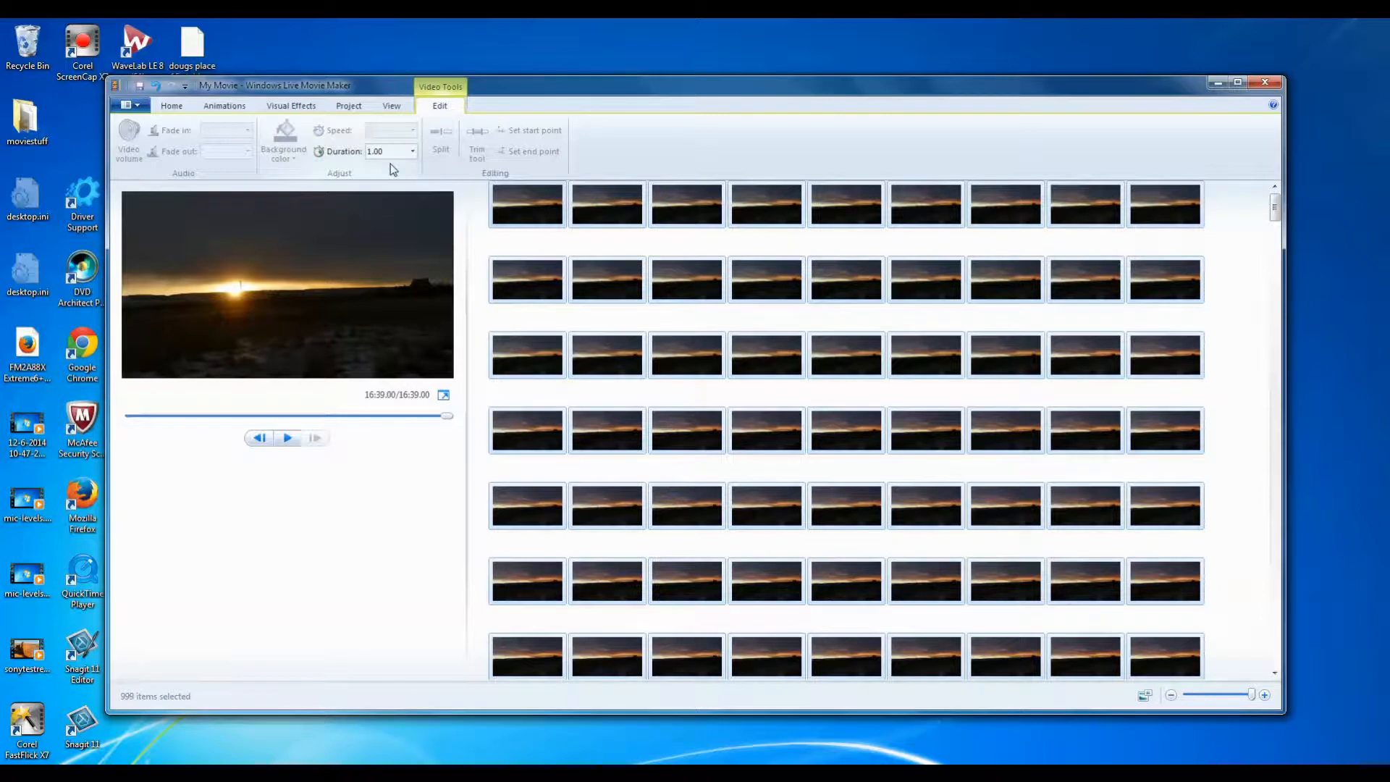
pyautogui.click(289, 440)
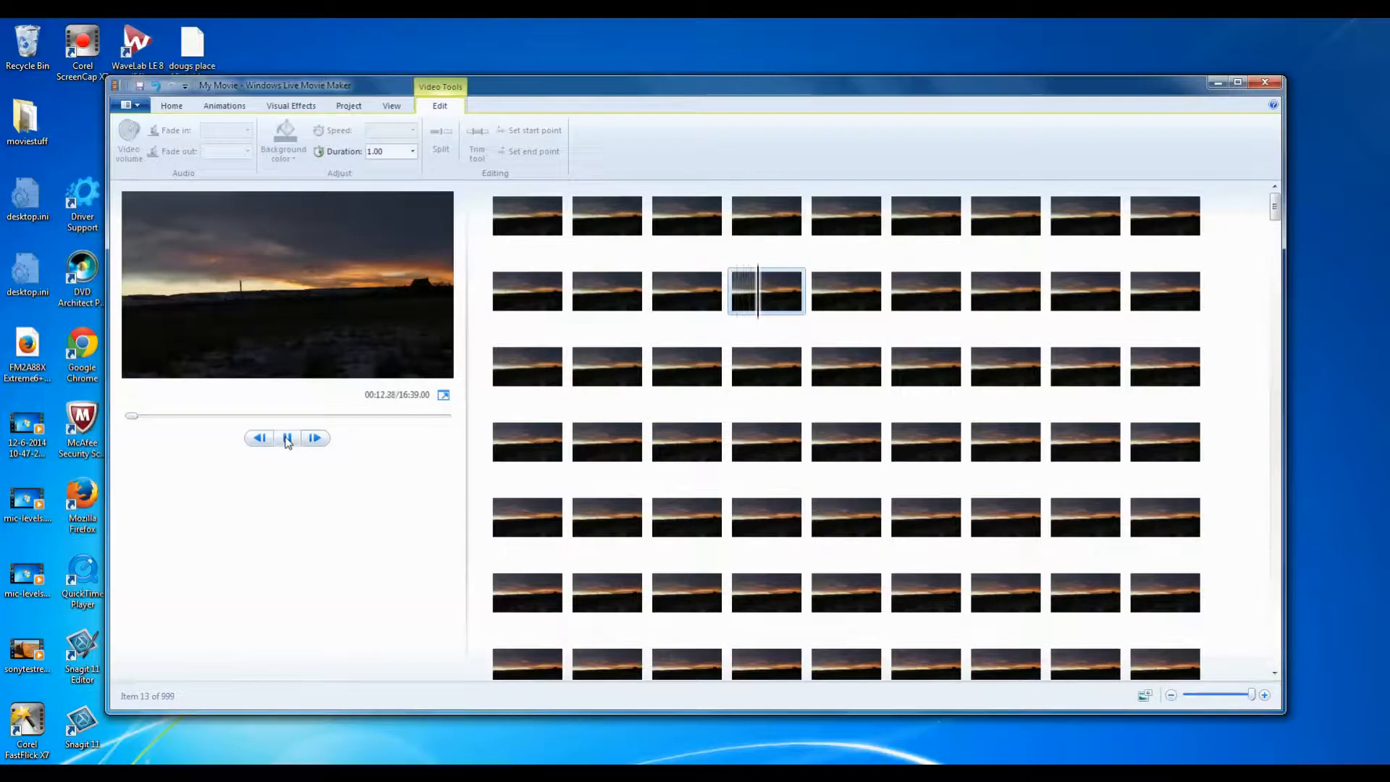
pyautogui.click(287, 438)
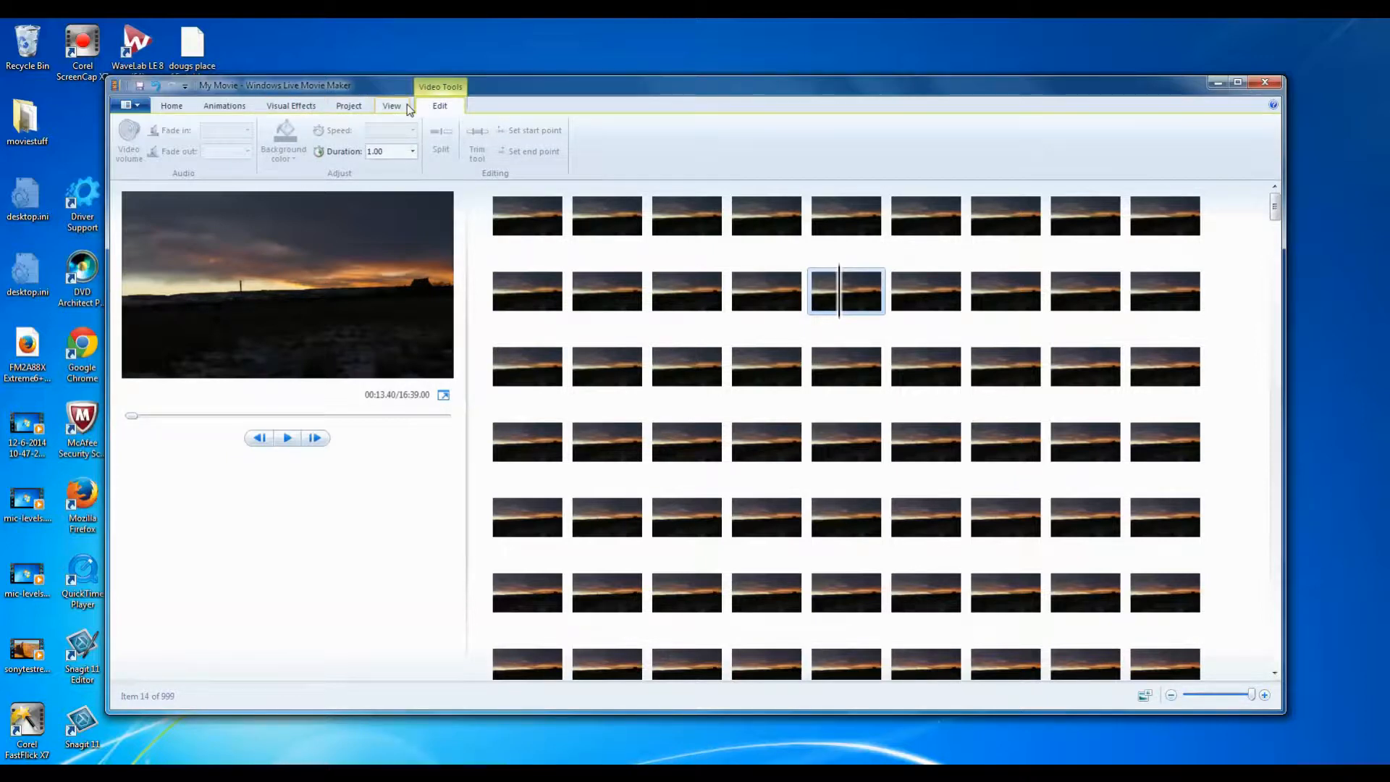
# Start saving the movie for high-definition display in the 2015-01-04-time lapse how to folder.
pyautogui.click(173, 106)
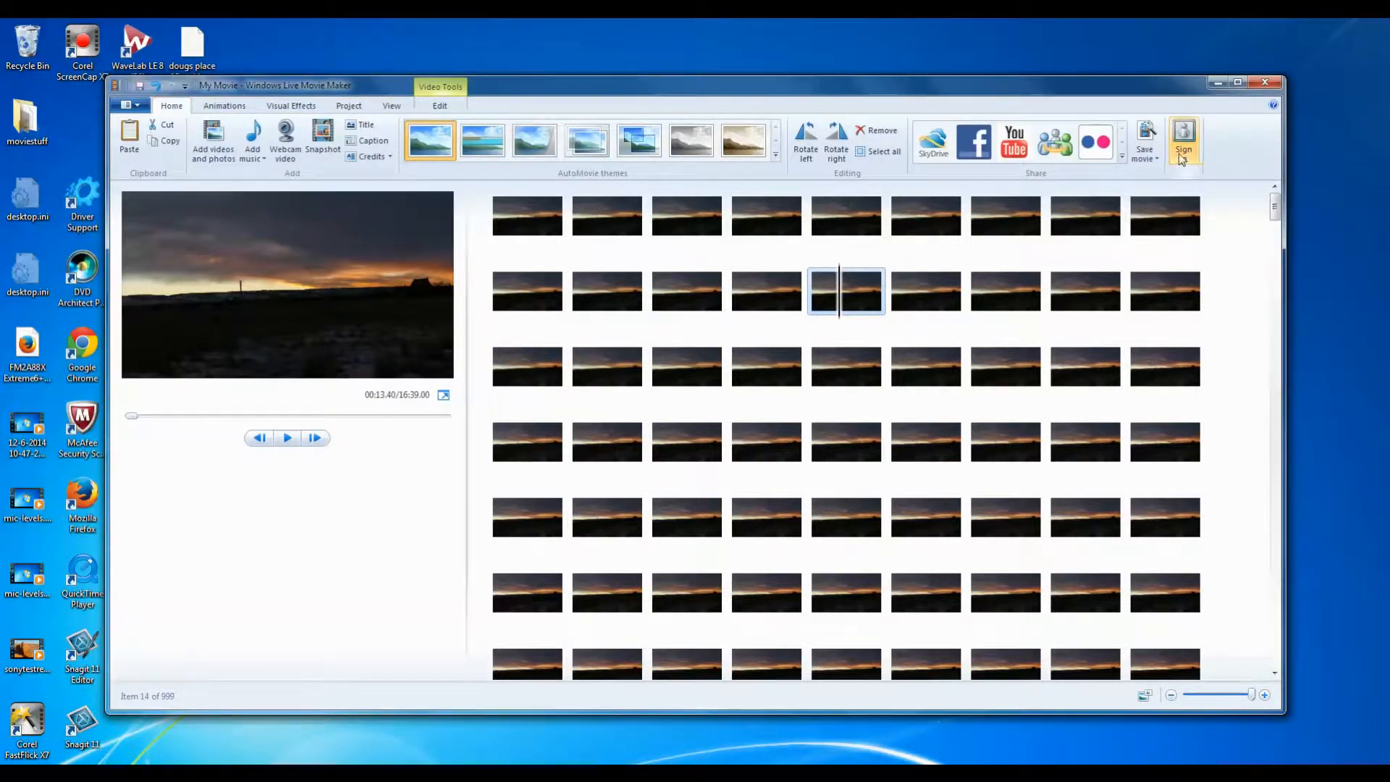
pyautogui.click(1148, 154)
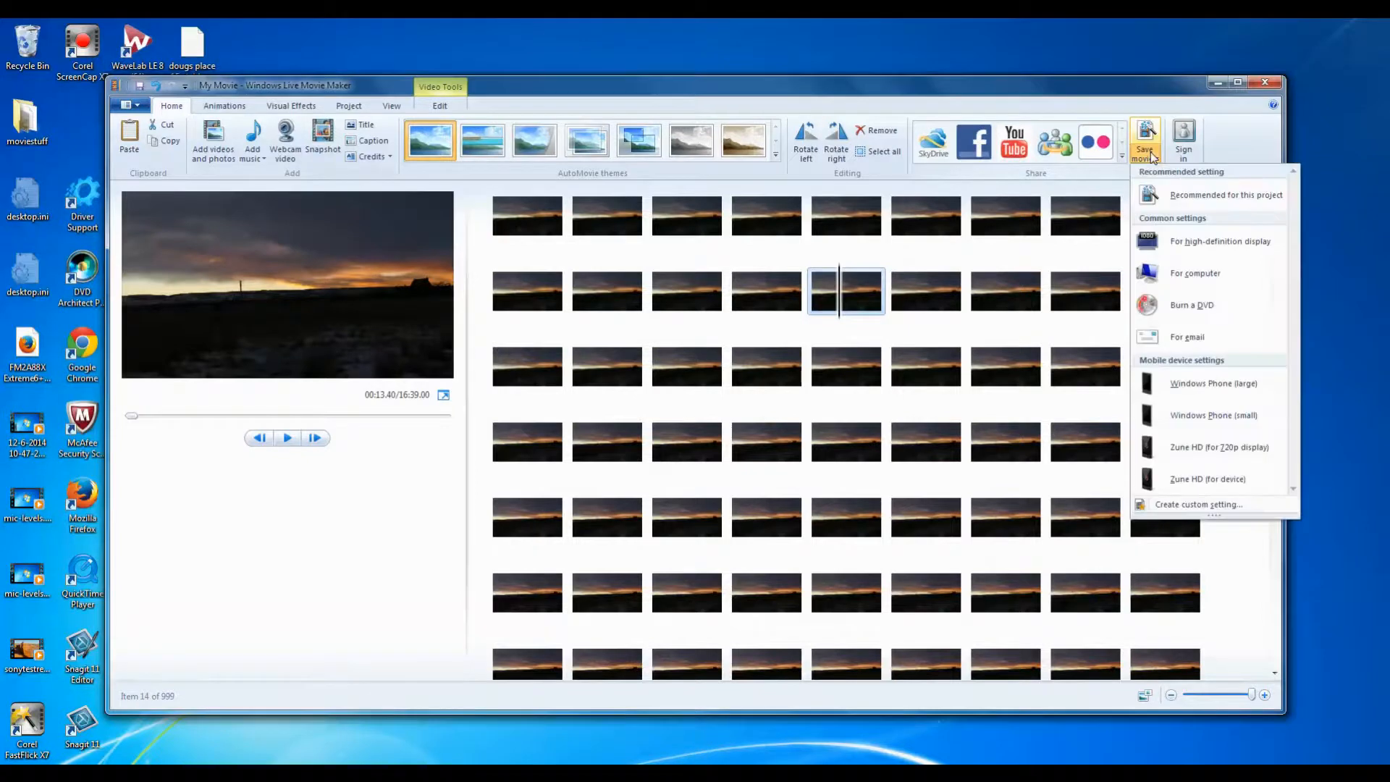
pyautogui.click(1179, 240)
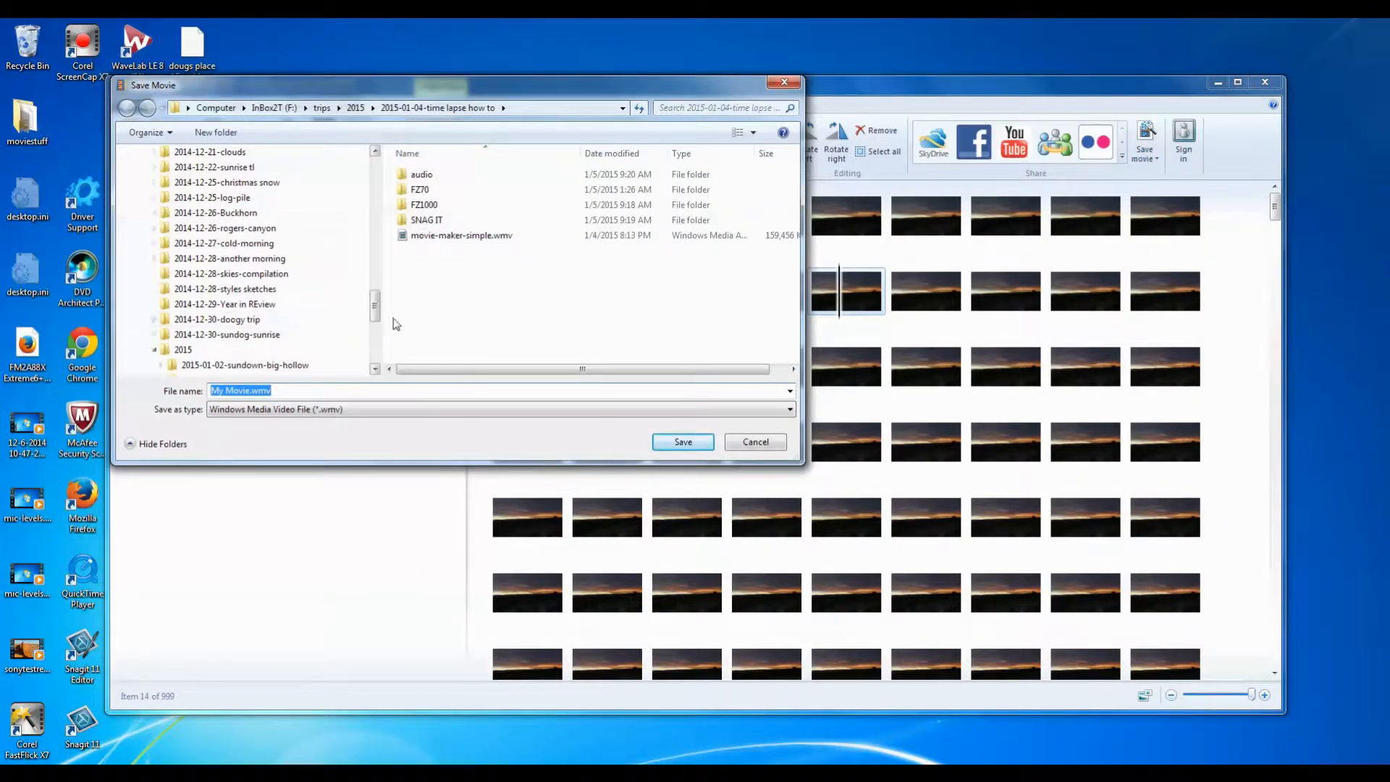
pyautogui.moveTo(377, 302); pyautogui.dragTo(375, 328)
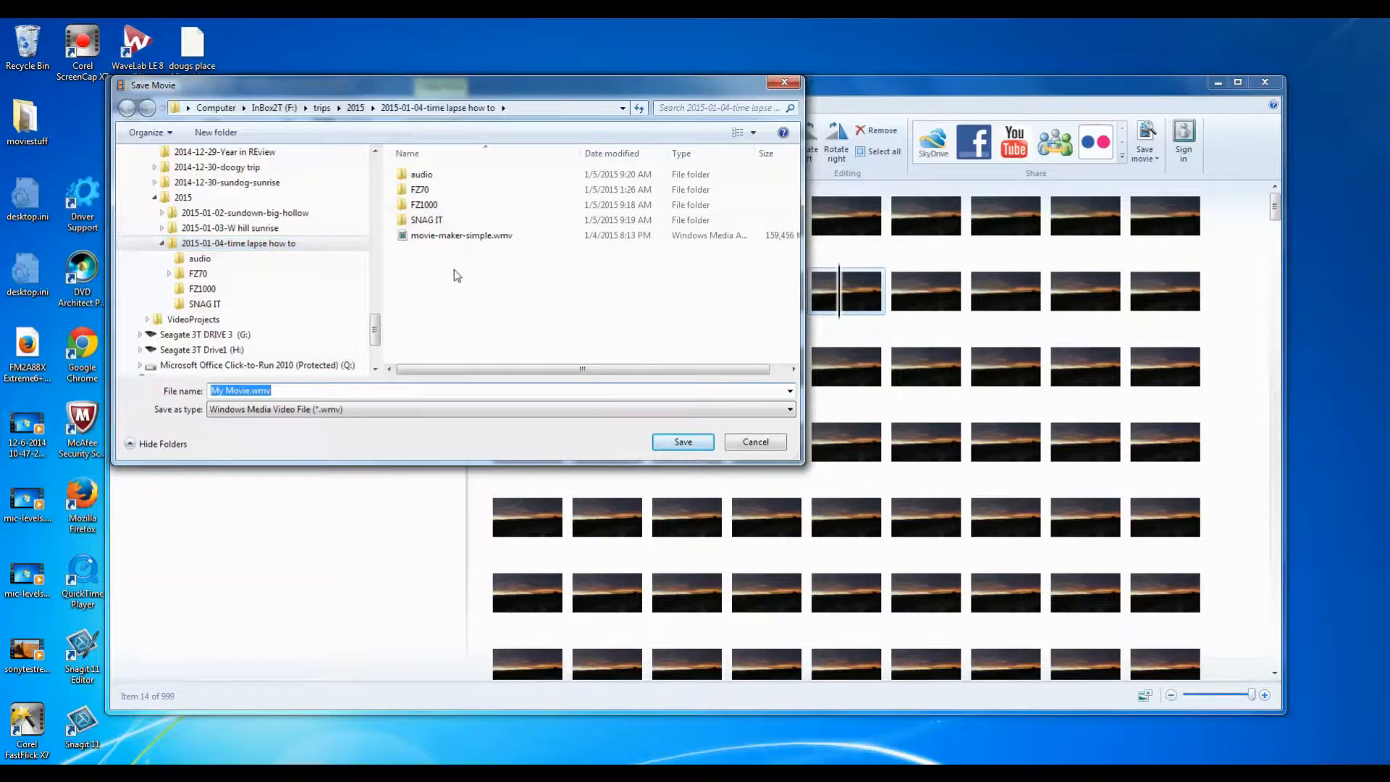
# Name the movie file movie-from-stack.wmv and save it.
pyautogui.click(249, 390)
pyautogui.press('BackSpace')
pyautogui.press('BackSpace')
pyautogui.press('BackSpace')
pyautogui.press('BackSpace')
pyautogui.press('BackSpace')
pyautogui.press('BackSpace')
pyautogui.press('BackSpace')
pyautogui.press('BackSpace')
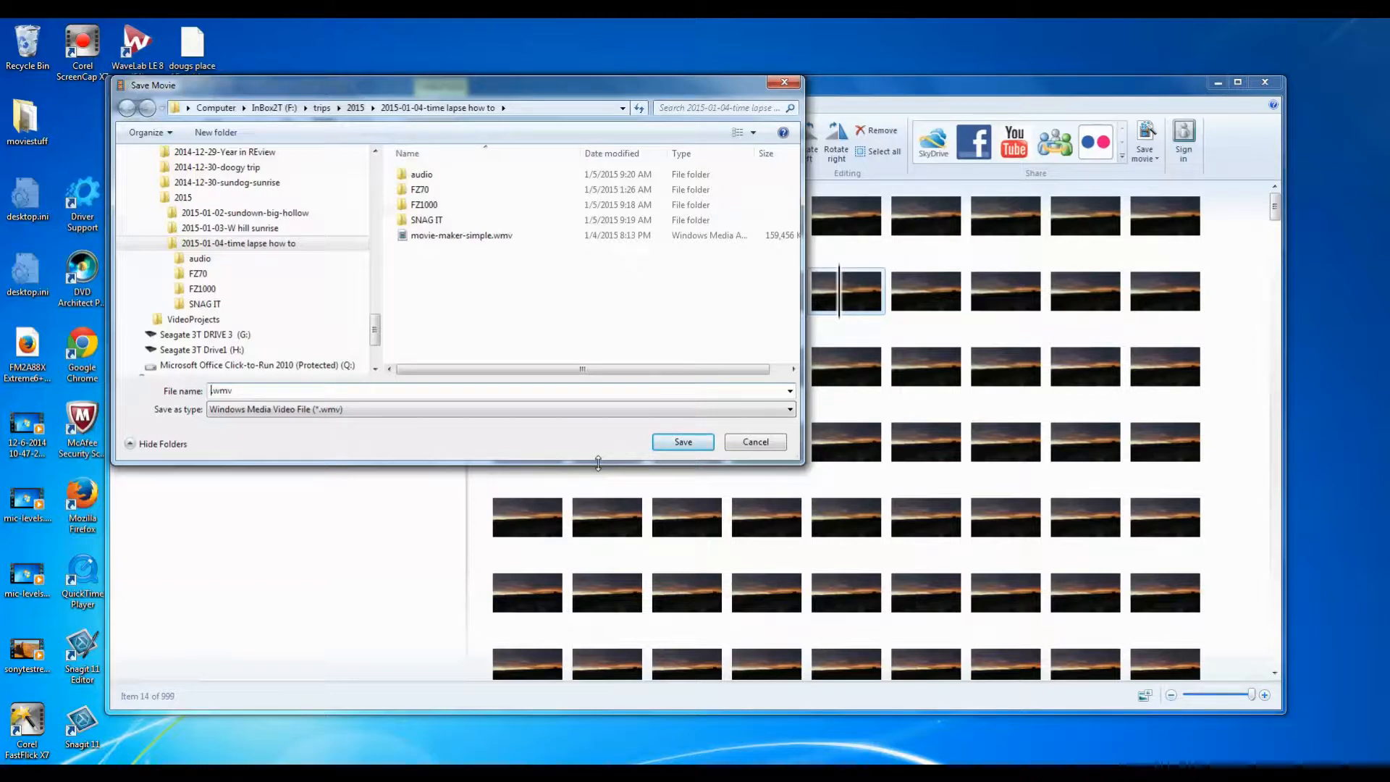
pyautogui.write('movie')
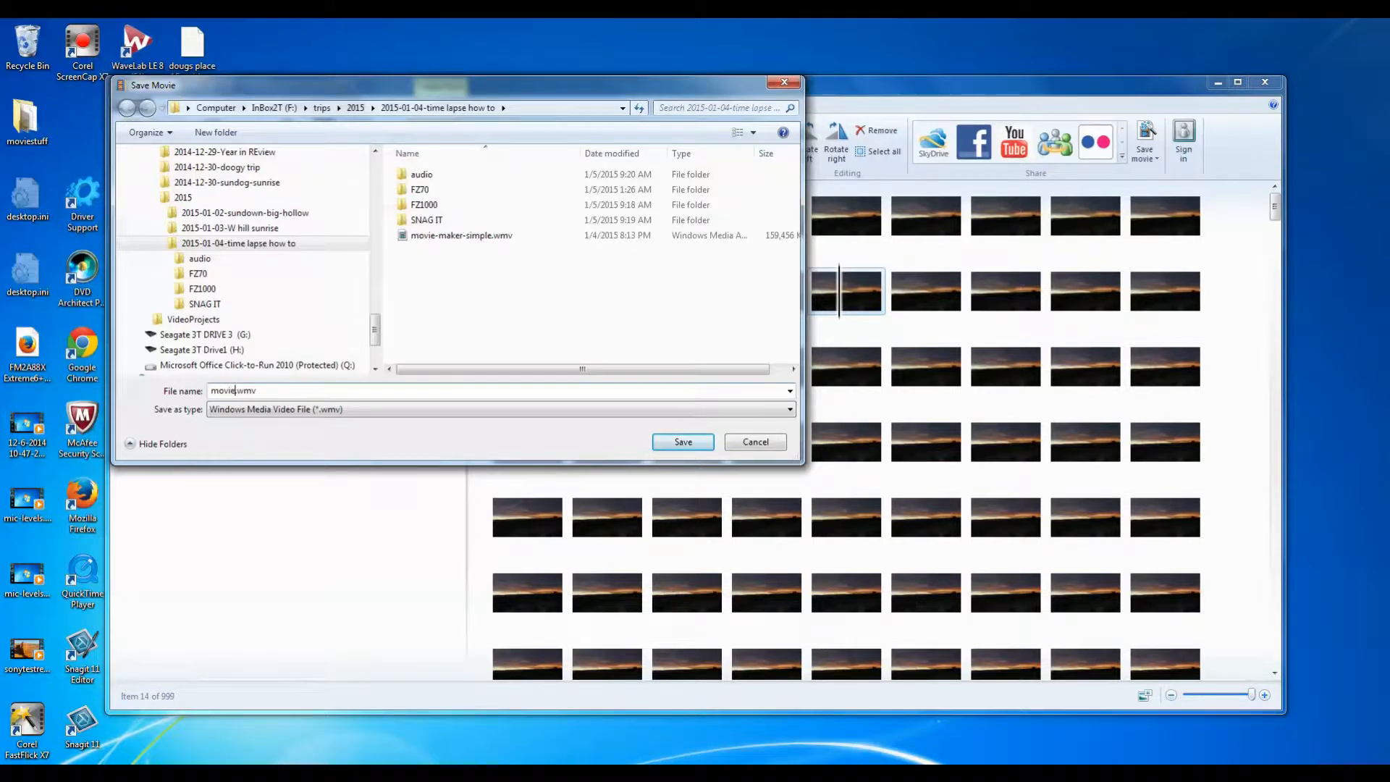
pyautogui.write('-from-s')
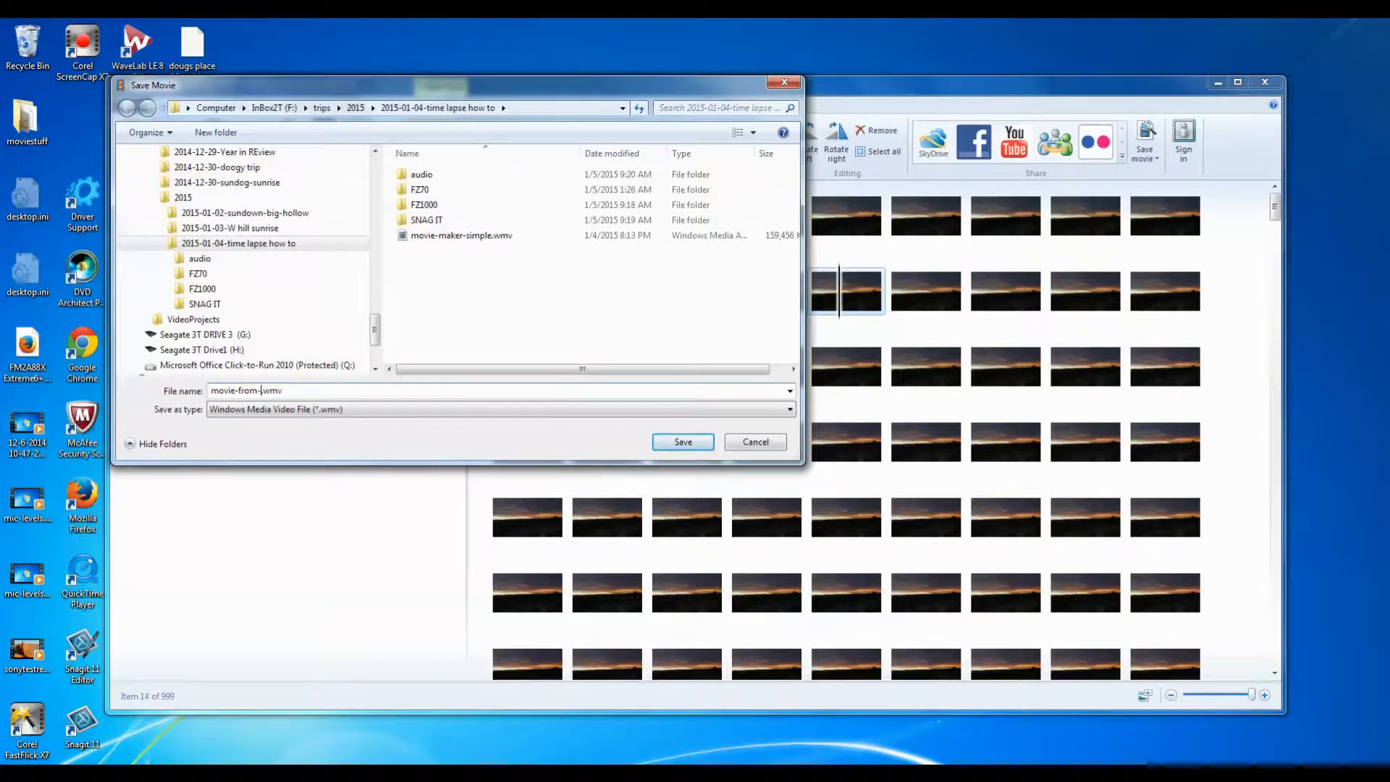
pyautogui.write('tack')
pyautogui.click(674, 442)
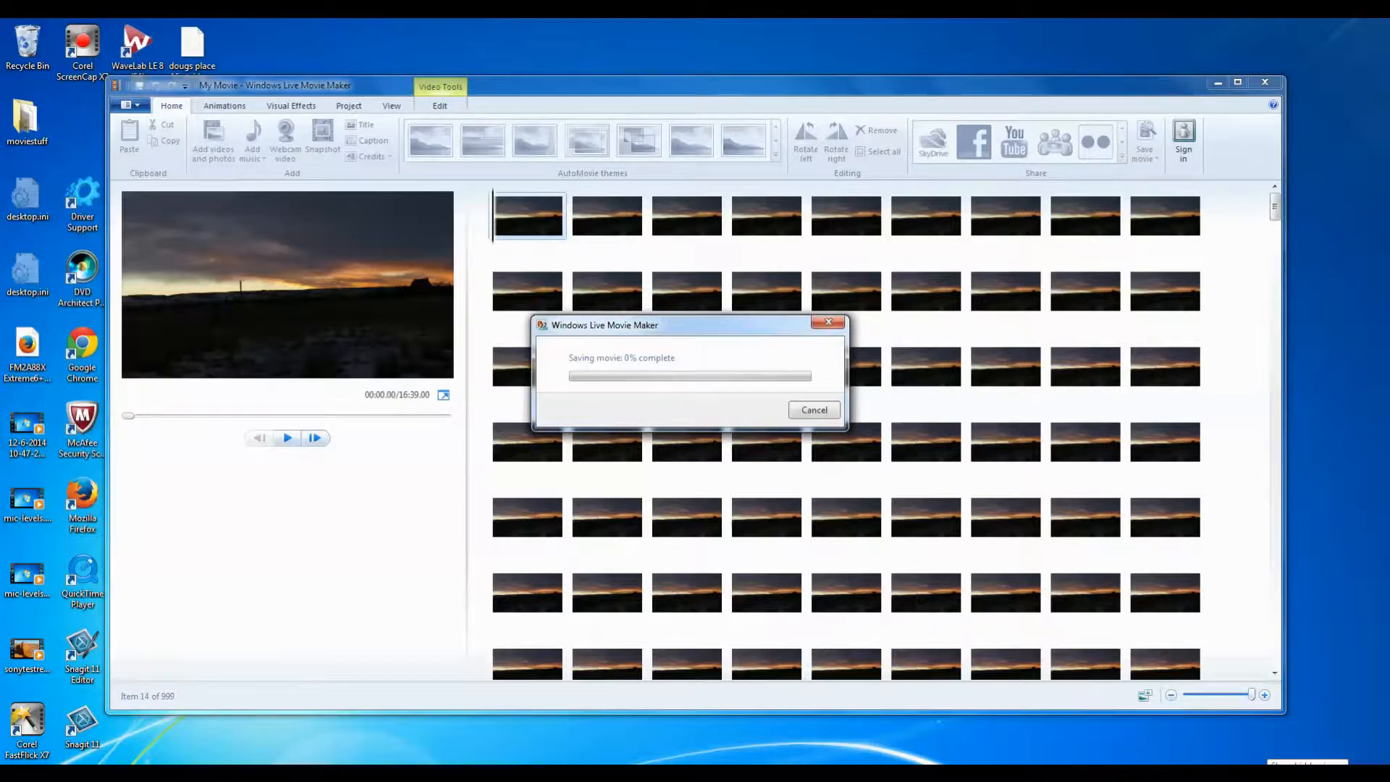
pyautogui.click(1265, 768)
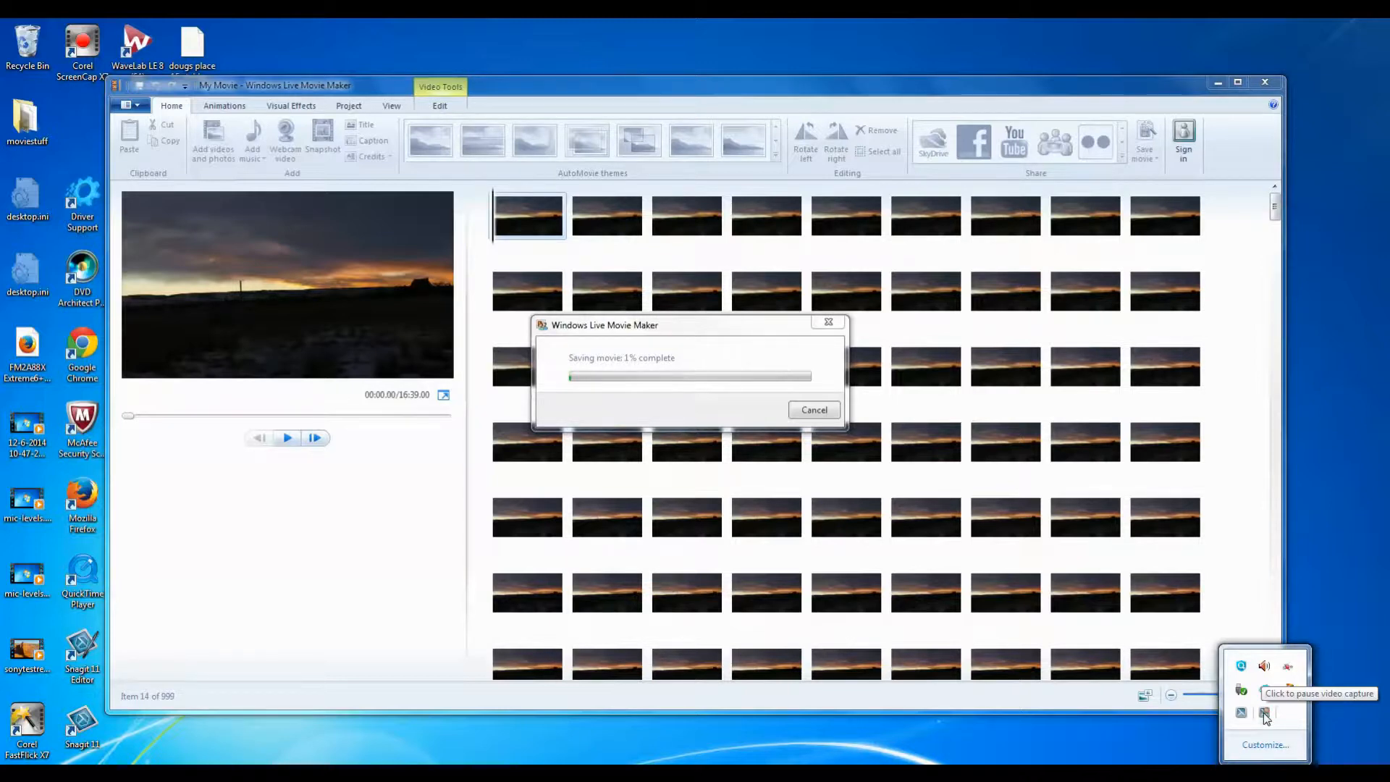
pyautogui.click(1262, 712)
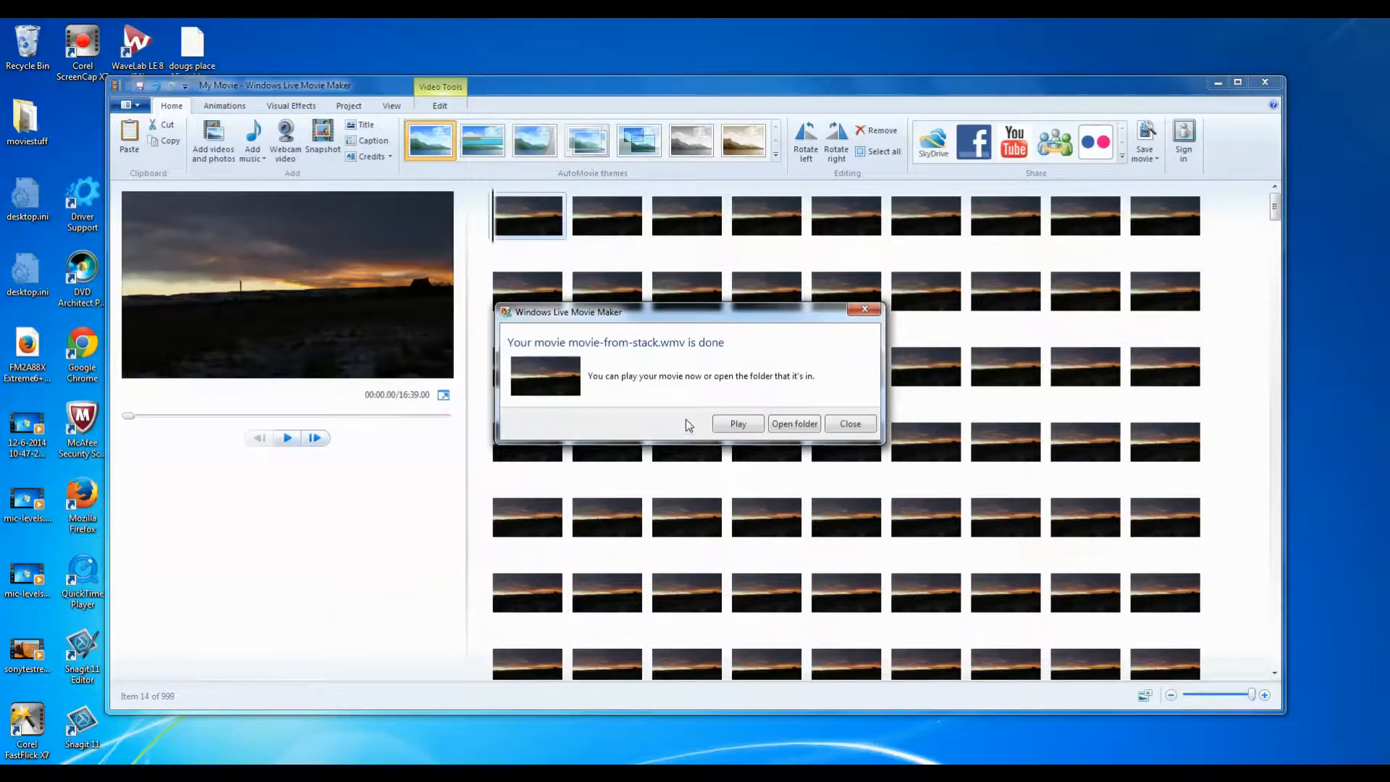
# Dismiss the movie completion dialog without playing the movie.
pyautogui.click(857, 428)
pyautogui.click(857, 425)
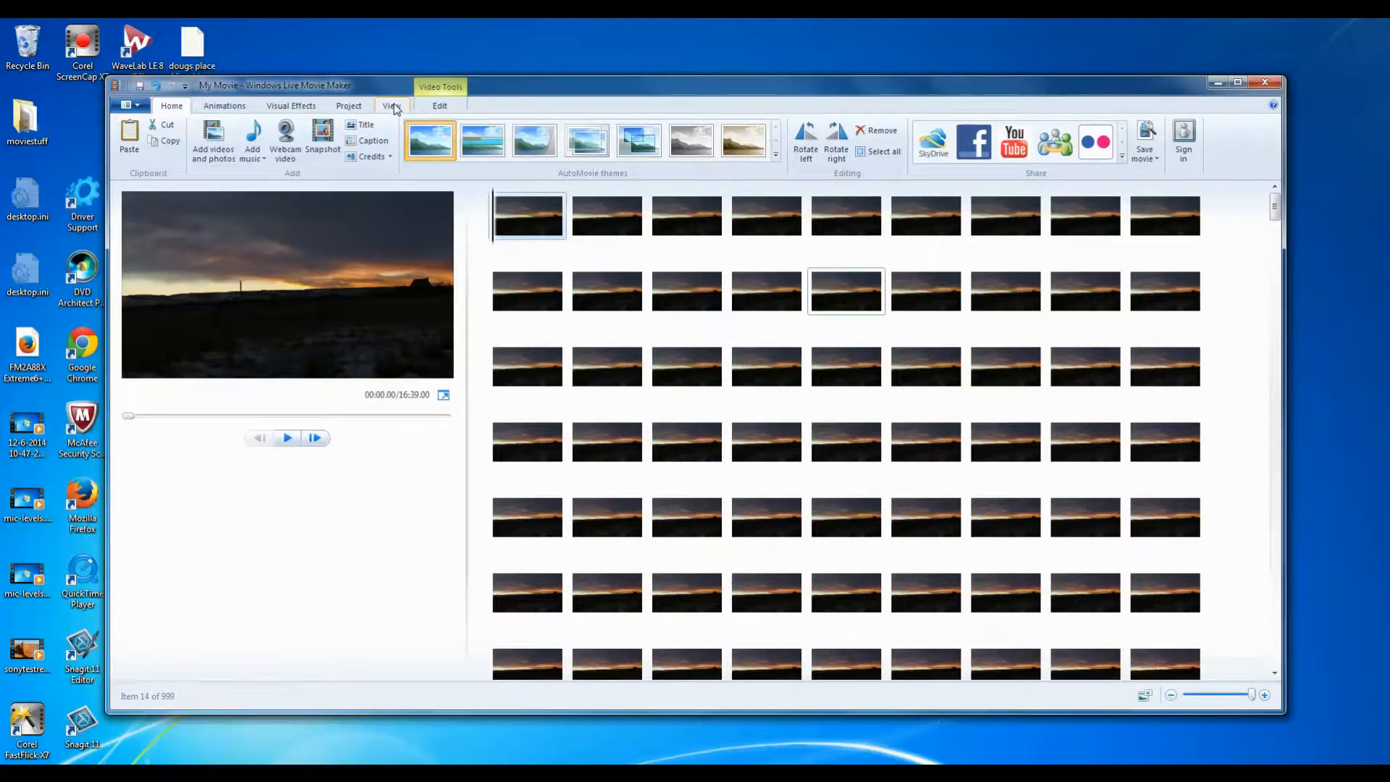
pyautogui.click(440, 107)
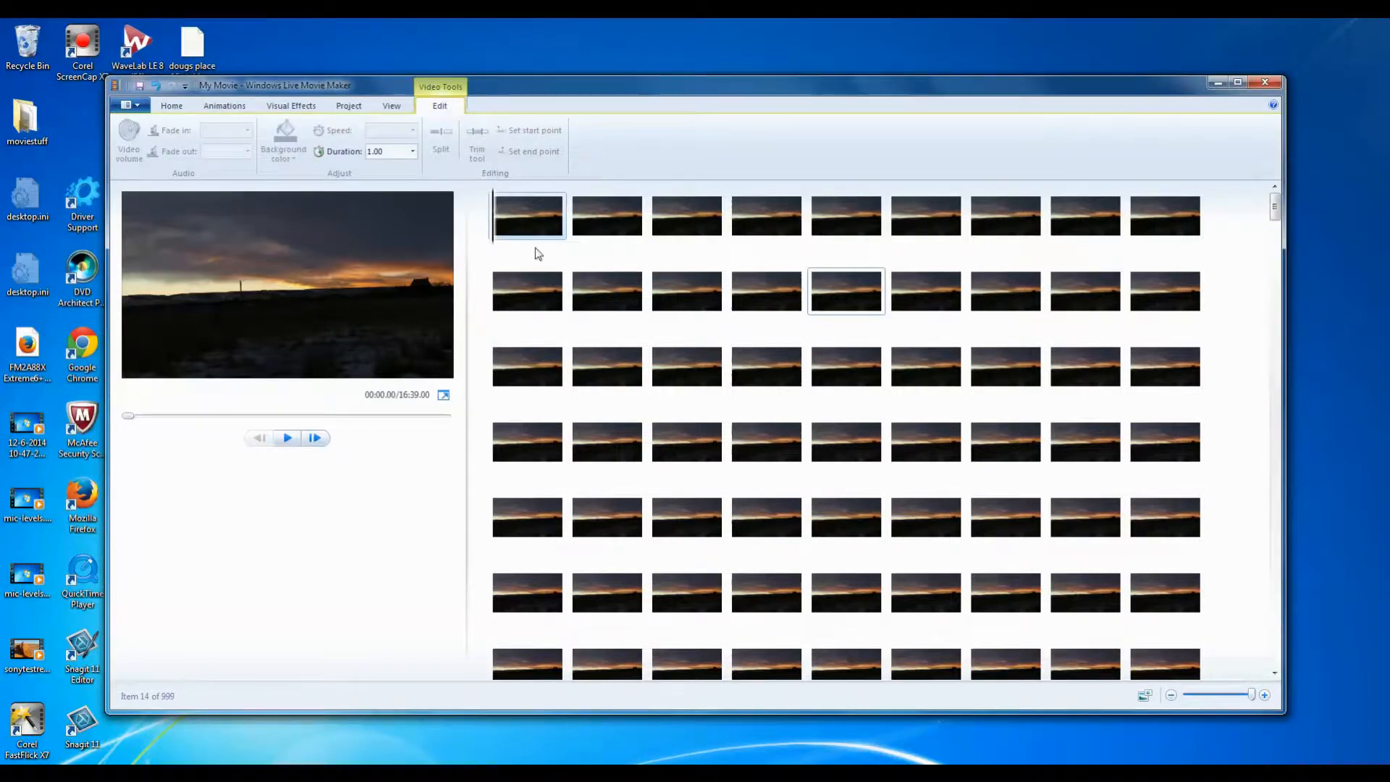
pyautogui.click(116, 86)
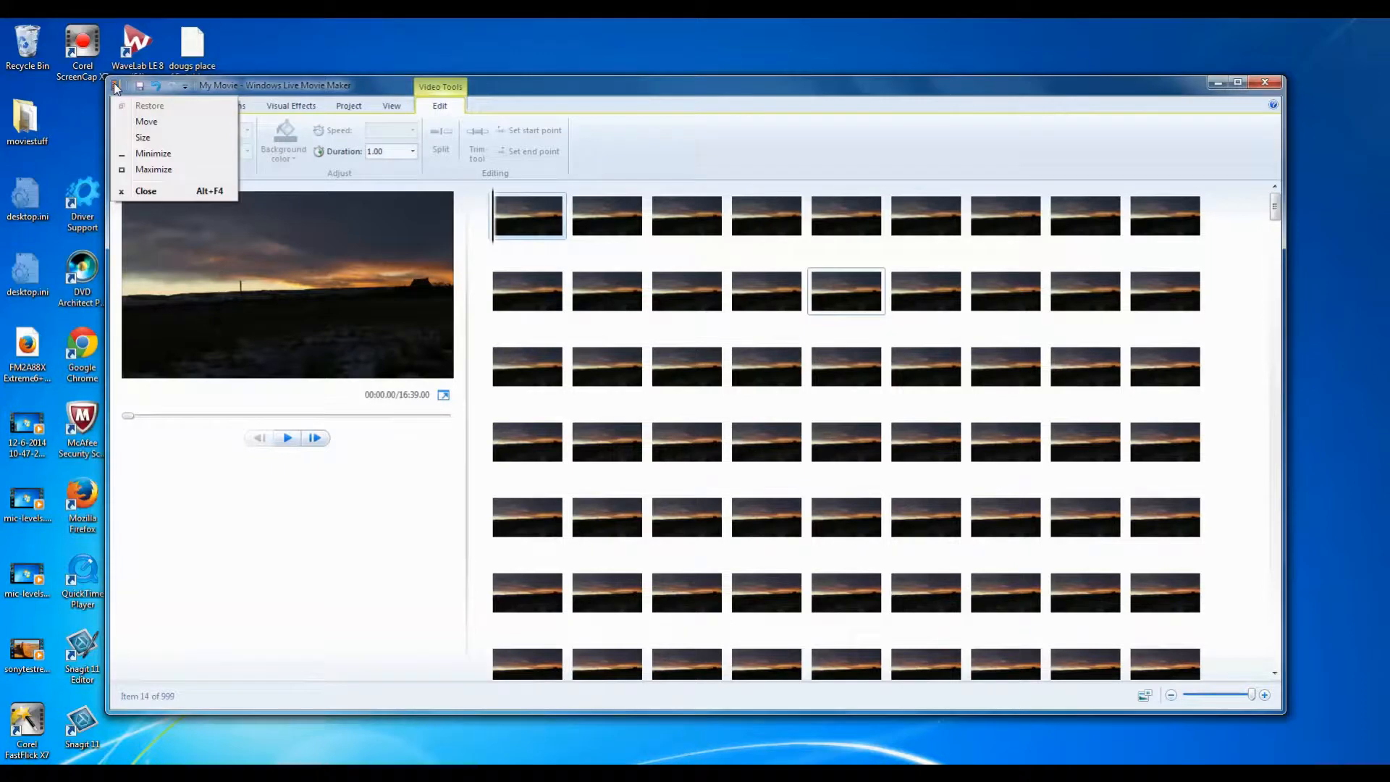
pyautogui.click(592, 98)
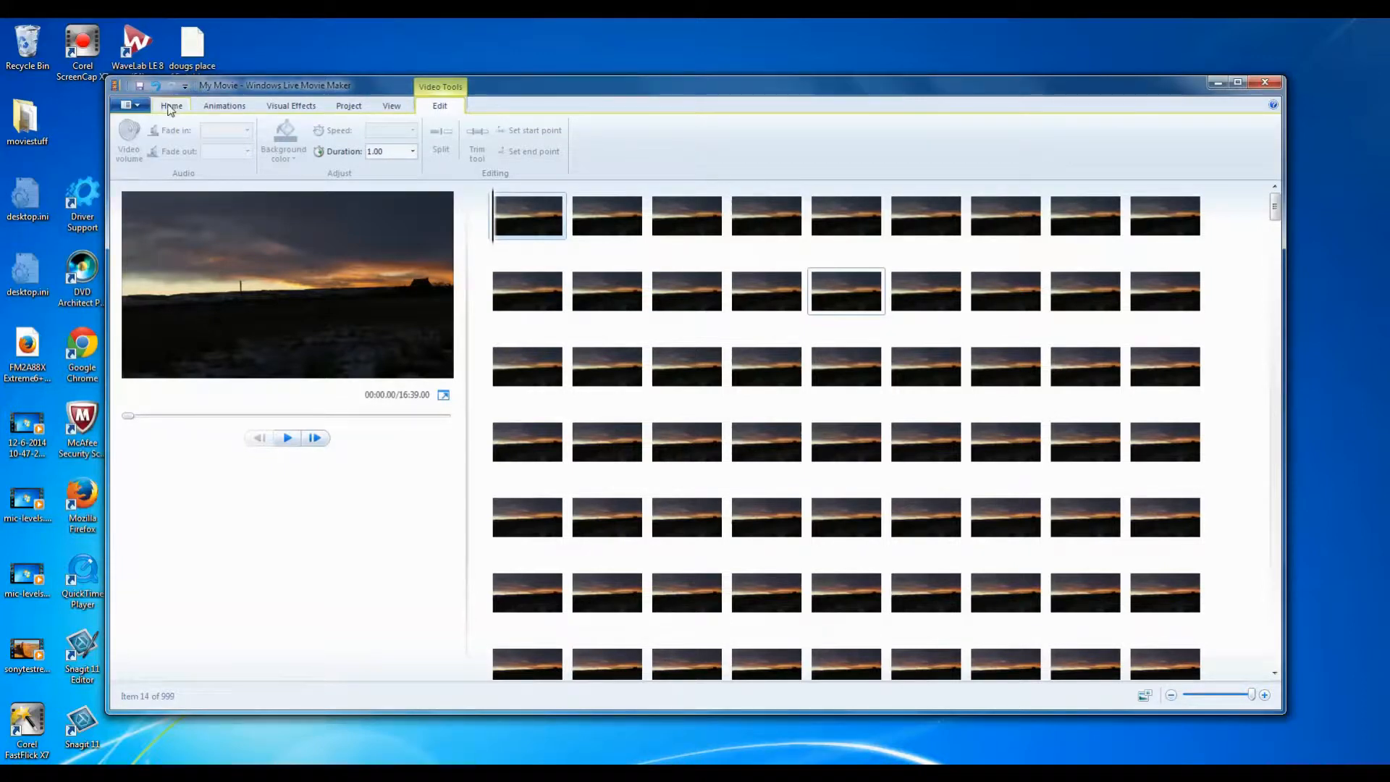
pyautogui.click(171, 106)
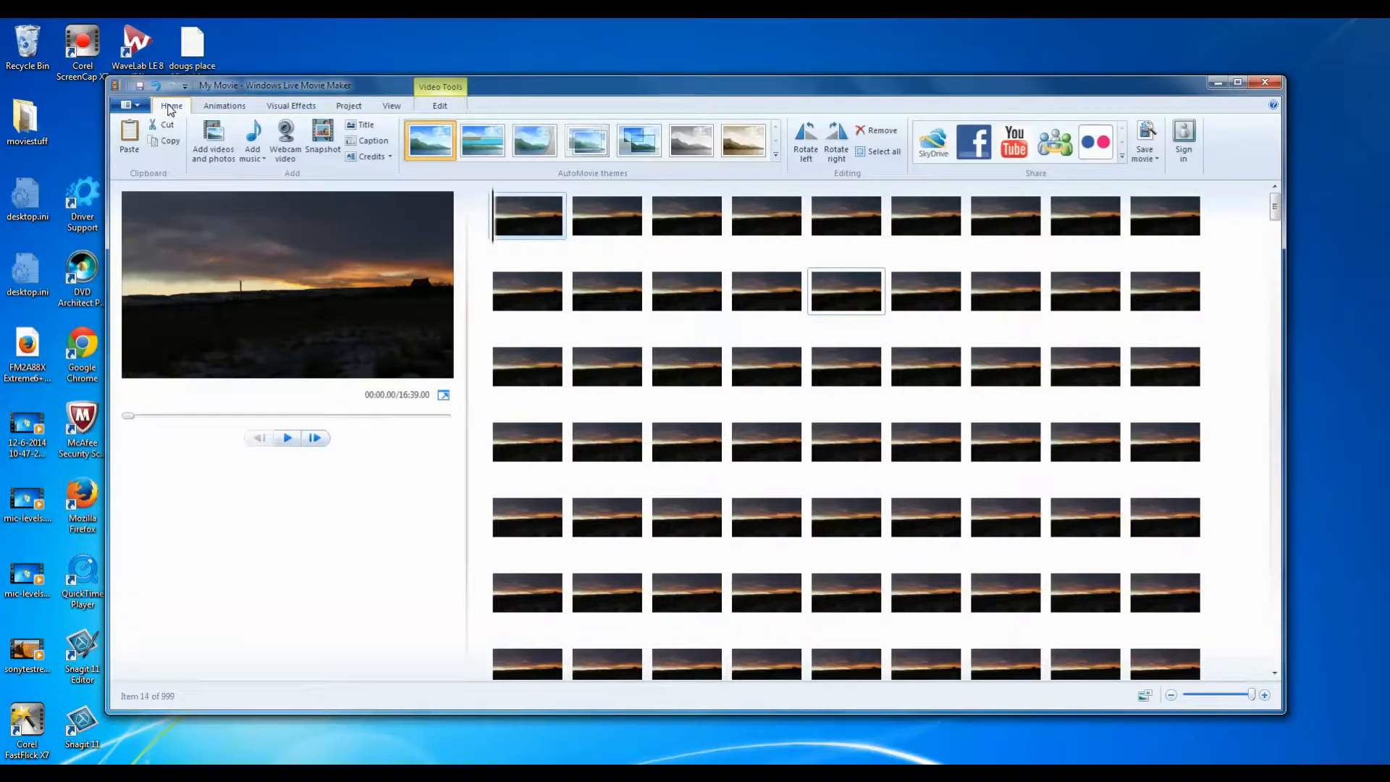
# Start a new project without saving the changes to the current photo project.
pyautogui.click(135, 105)
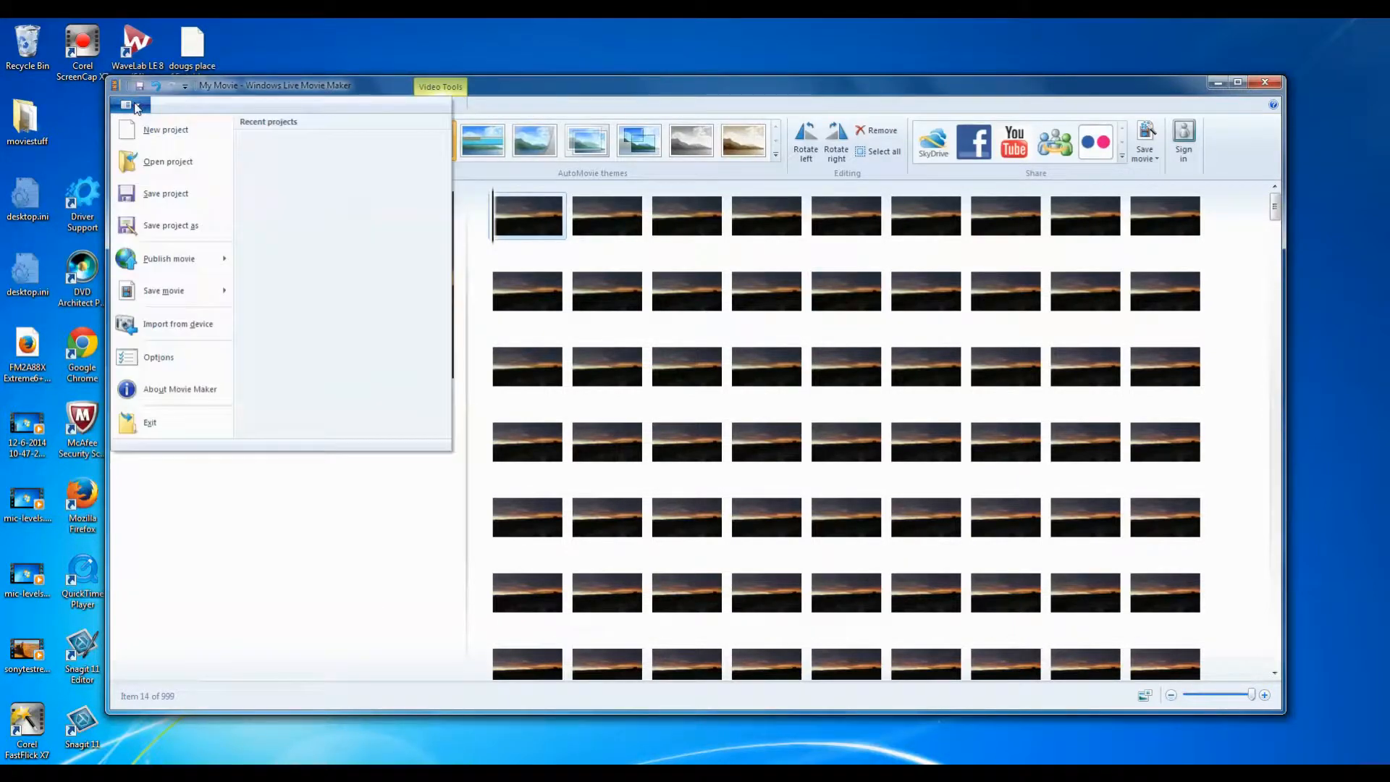
pyautogui.click(166, 131)
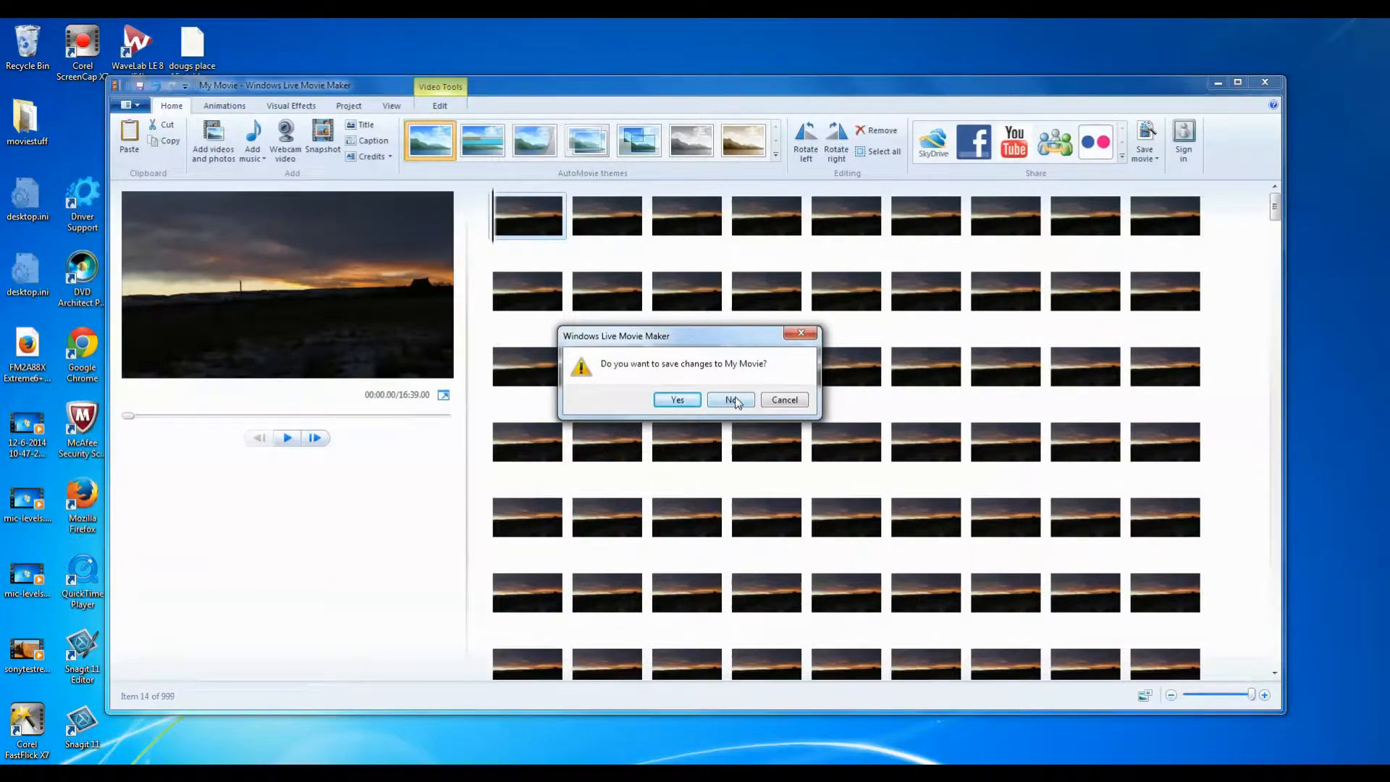
pyautogui.click(732, 400)
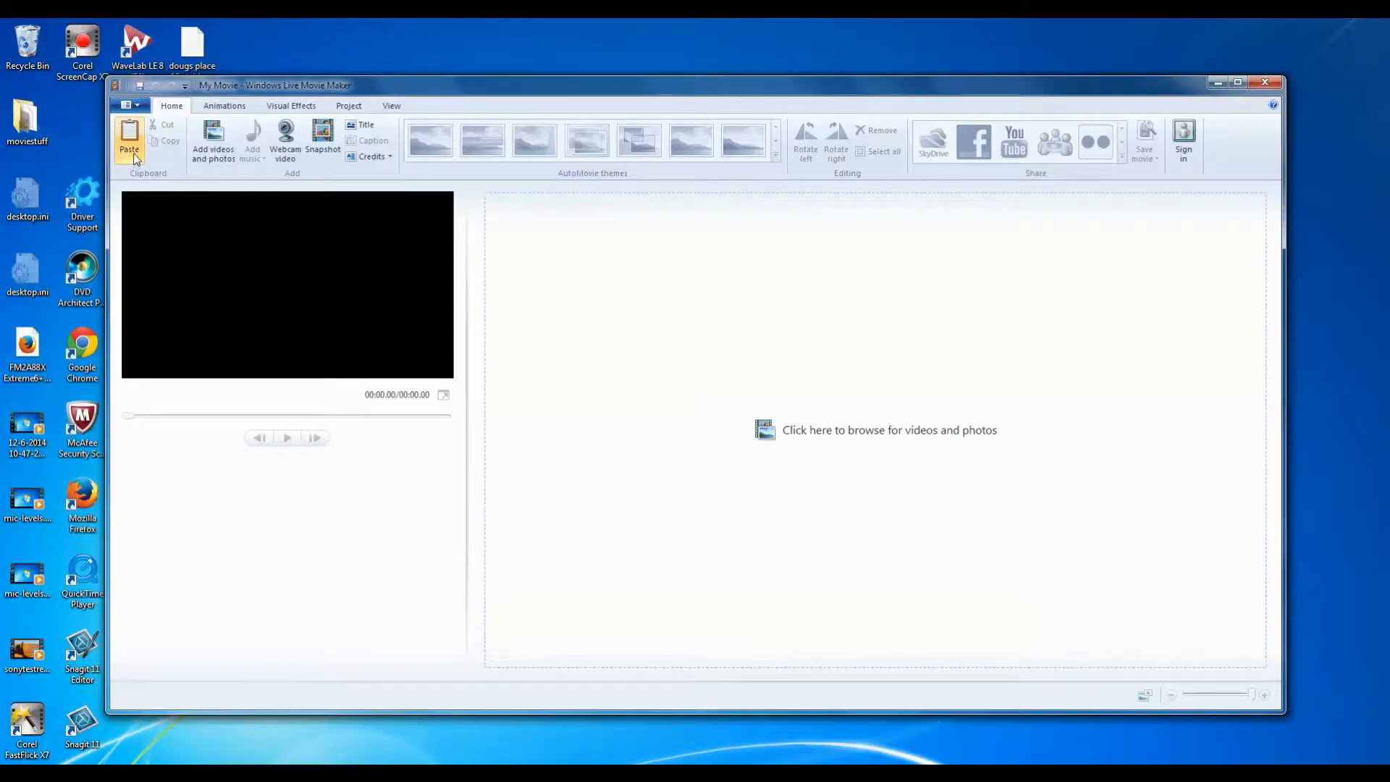
# Start adding a video to the project and browse to the trips folder on the InBox2T (F:) drive.
pyautogui.click(217, 137)
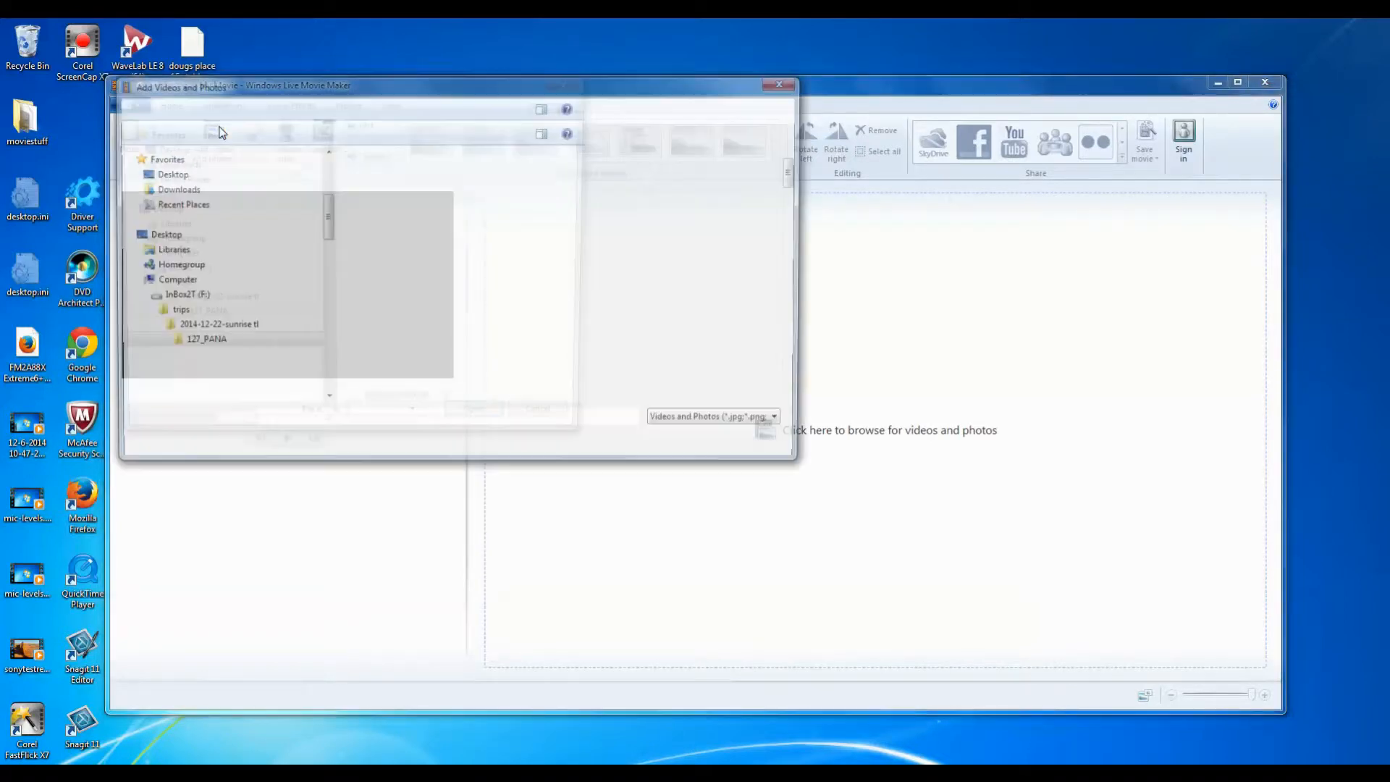
pyautogui.moveTo(326, 260); pyautogui.dragTo(326, 364)
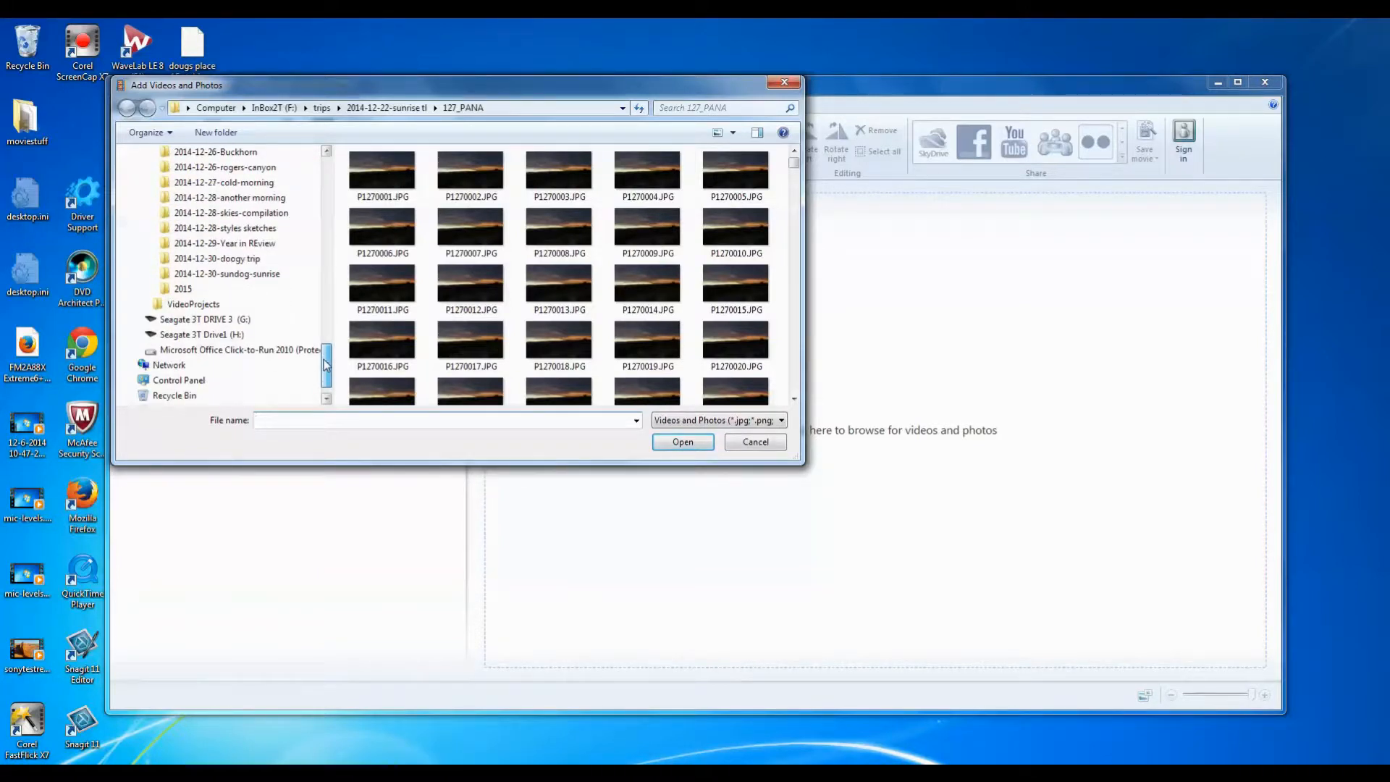
pyautogui.scroll(10, 174, 293)
pyautogui.click(190, 289)
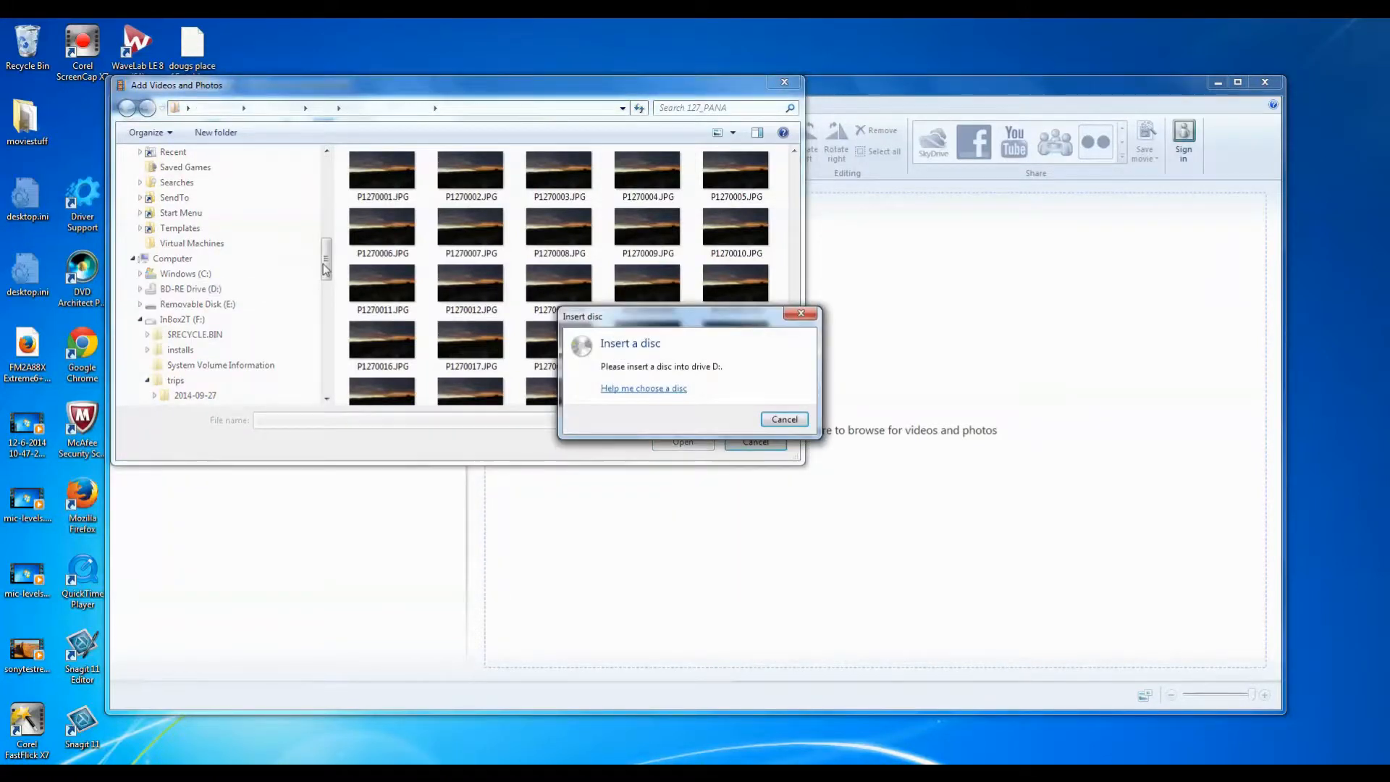
pyautogui.click(801, 316)
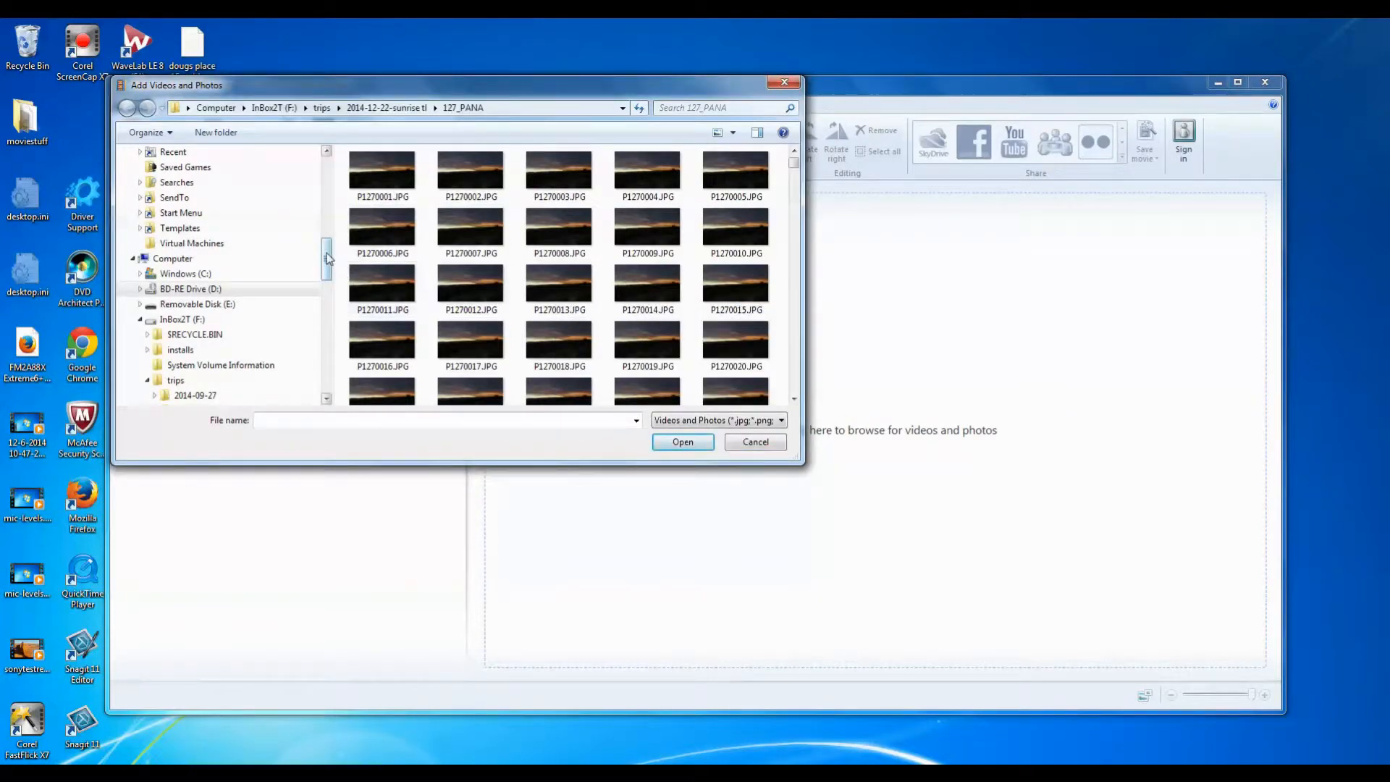
pyautogui.scroll(-3, 326, 258)
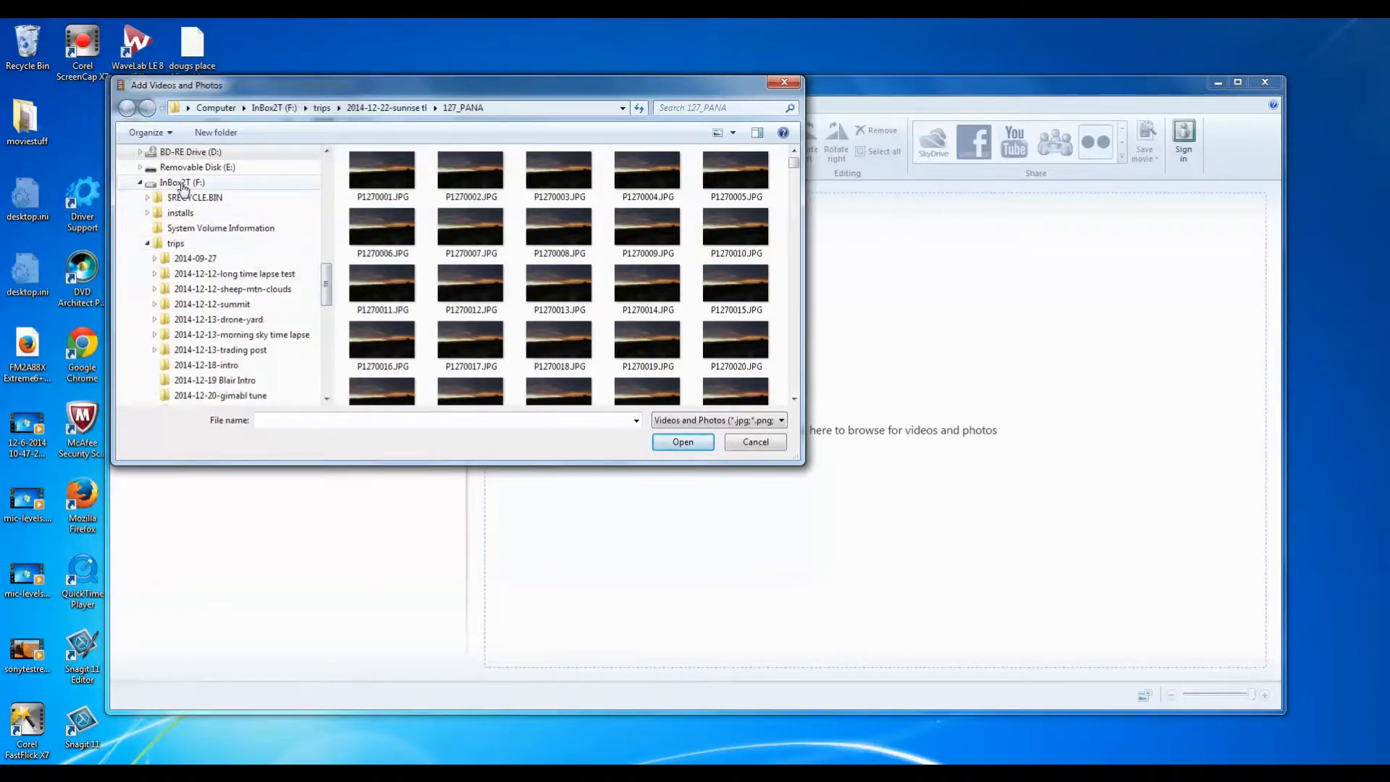
pyautogui.click(183, 185)
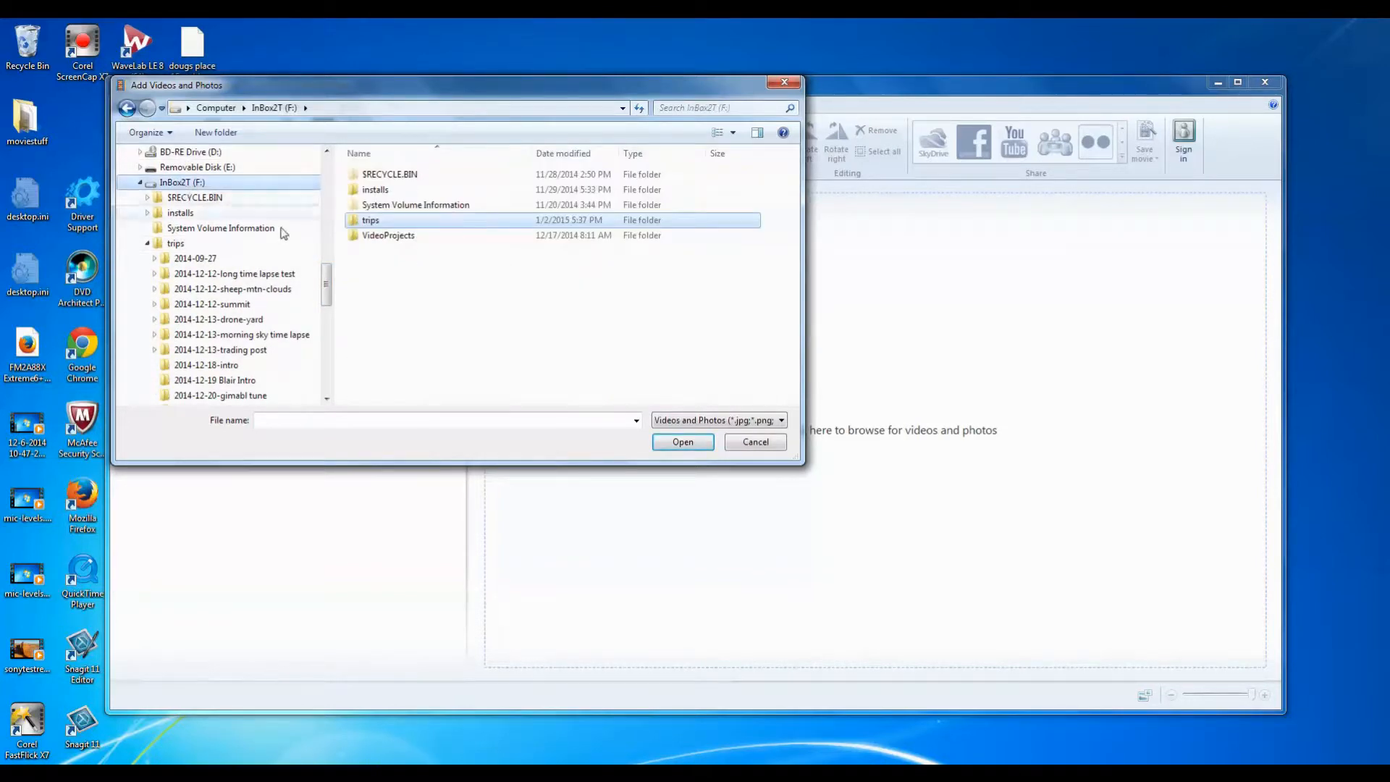
pyautogui.doubleClick(358, 220)
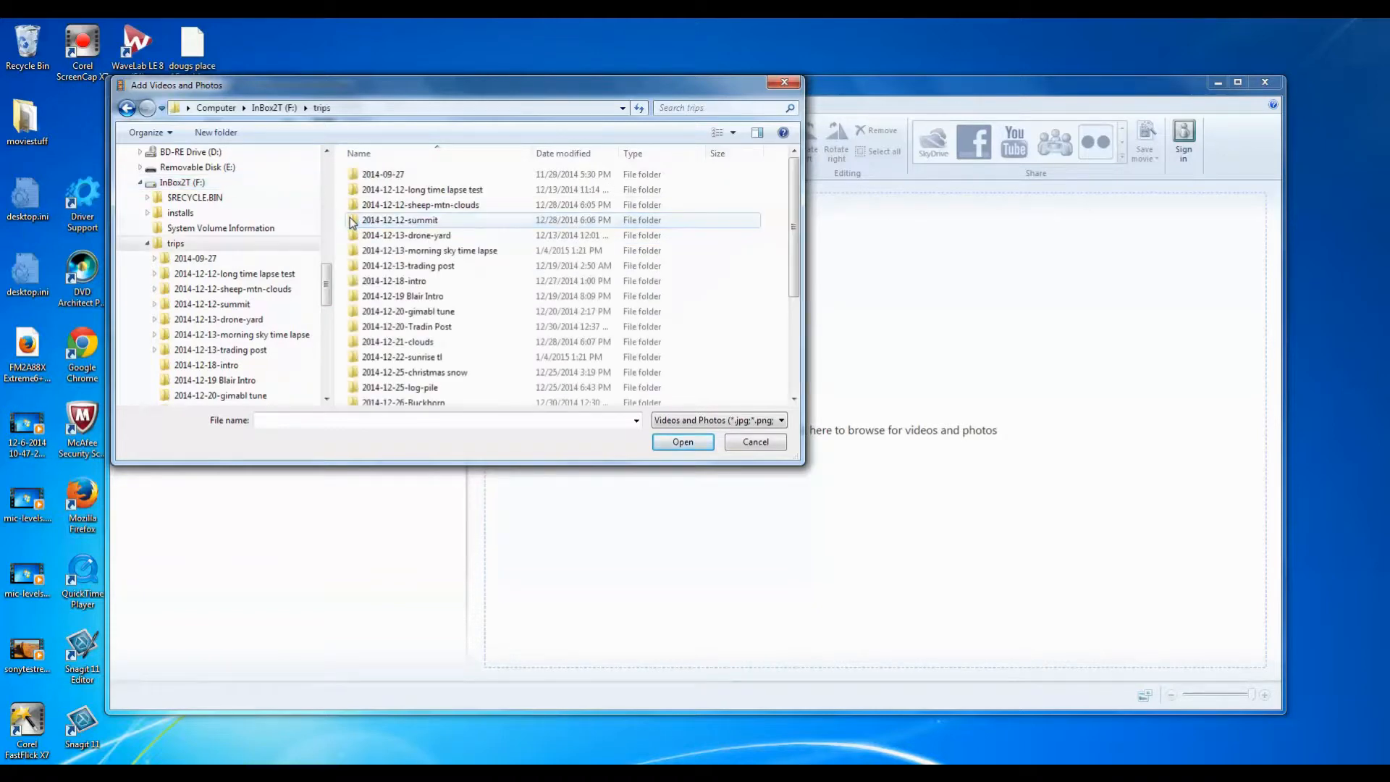
# Import movie-from-stack.wmv from the 2015-01-04-time lapse how to folder inside the 2015 folder.
pyautogui.moveTo(794, 199); pyautogui.dragTo(776, 331)
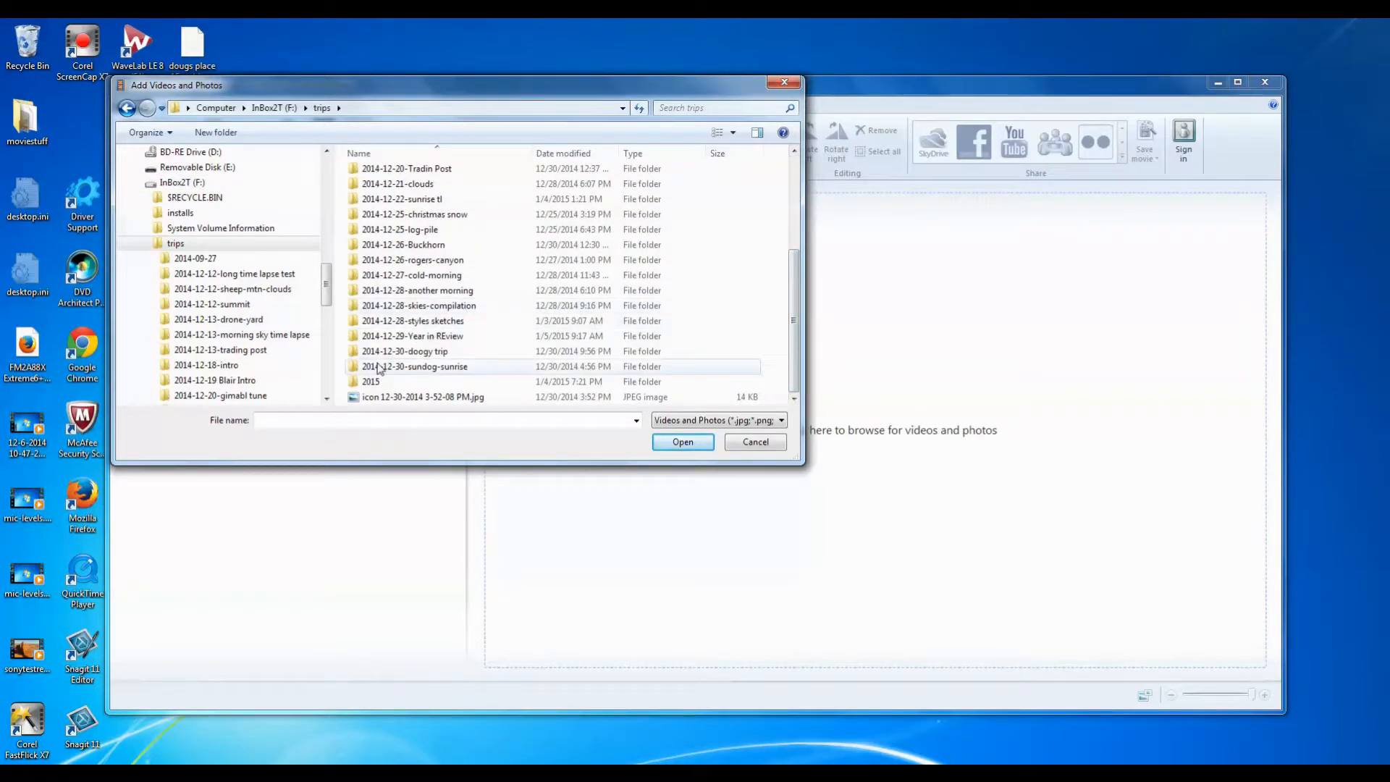
pyautogui.doubleClick(355, 381)
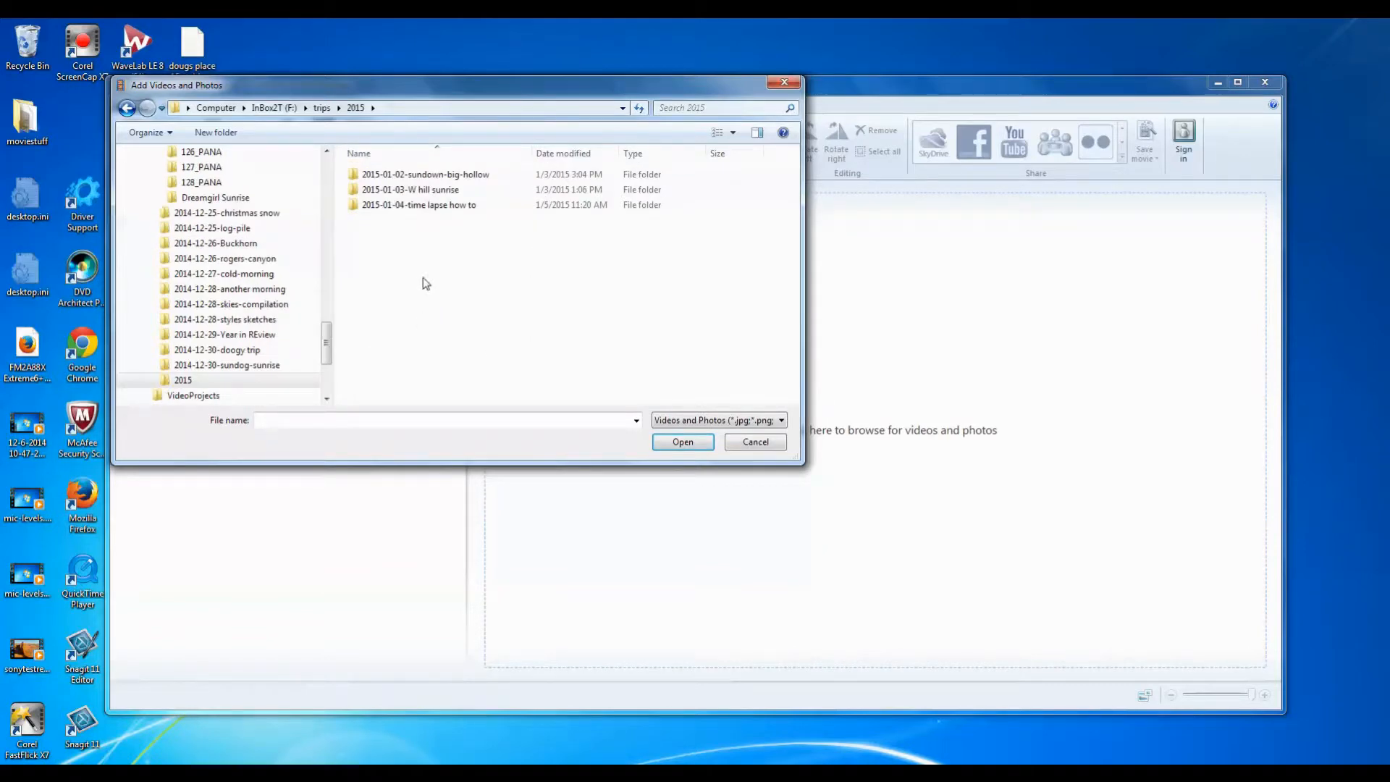
pyautogui.doubleClick(352, 205)
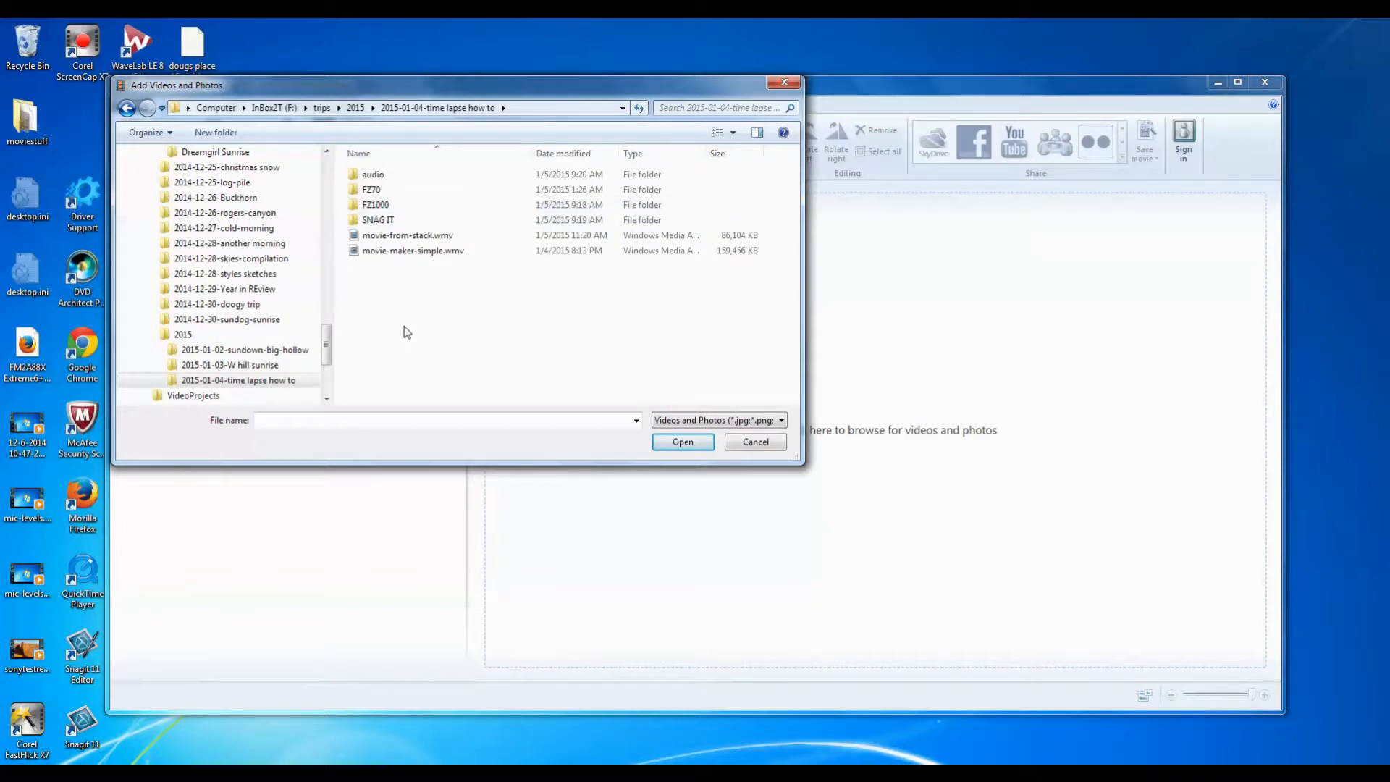
pyautogui.click(398, 238)
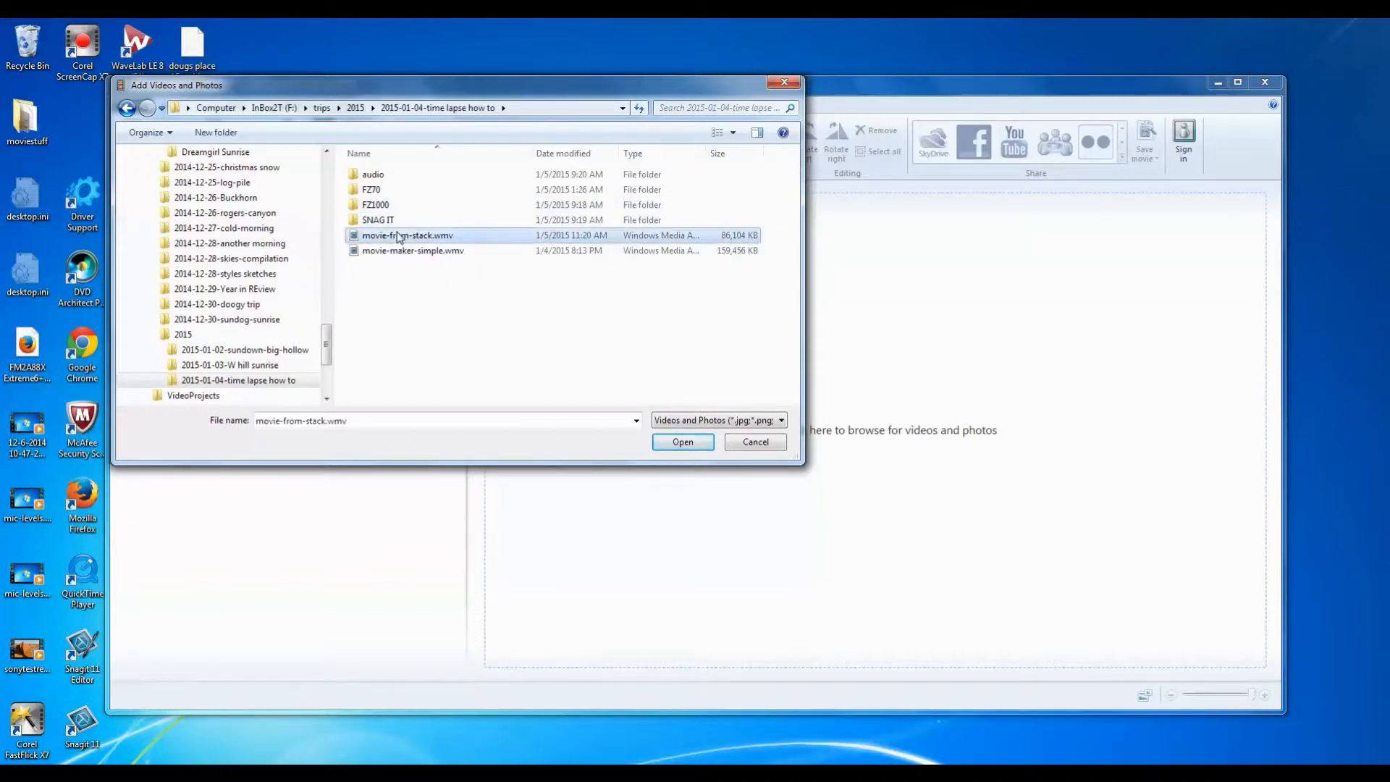
pyautogui.click(682, 441)
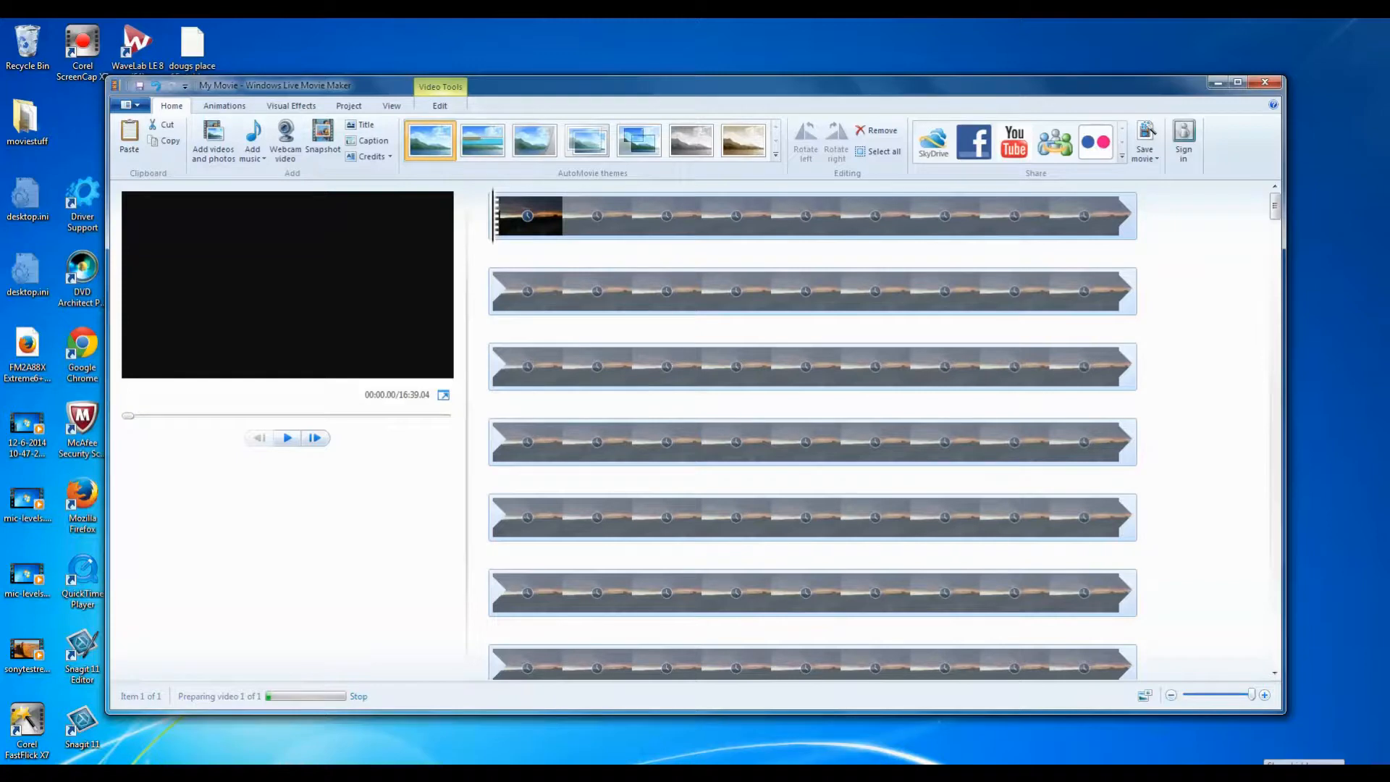
pyautogui.click(1265, 774)
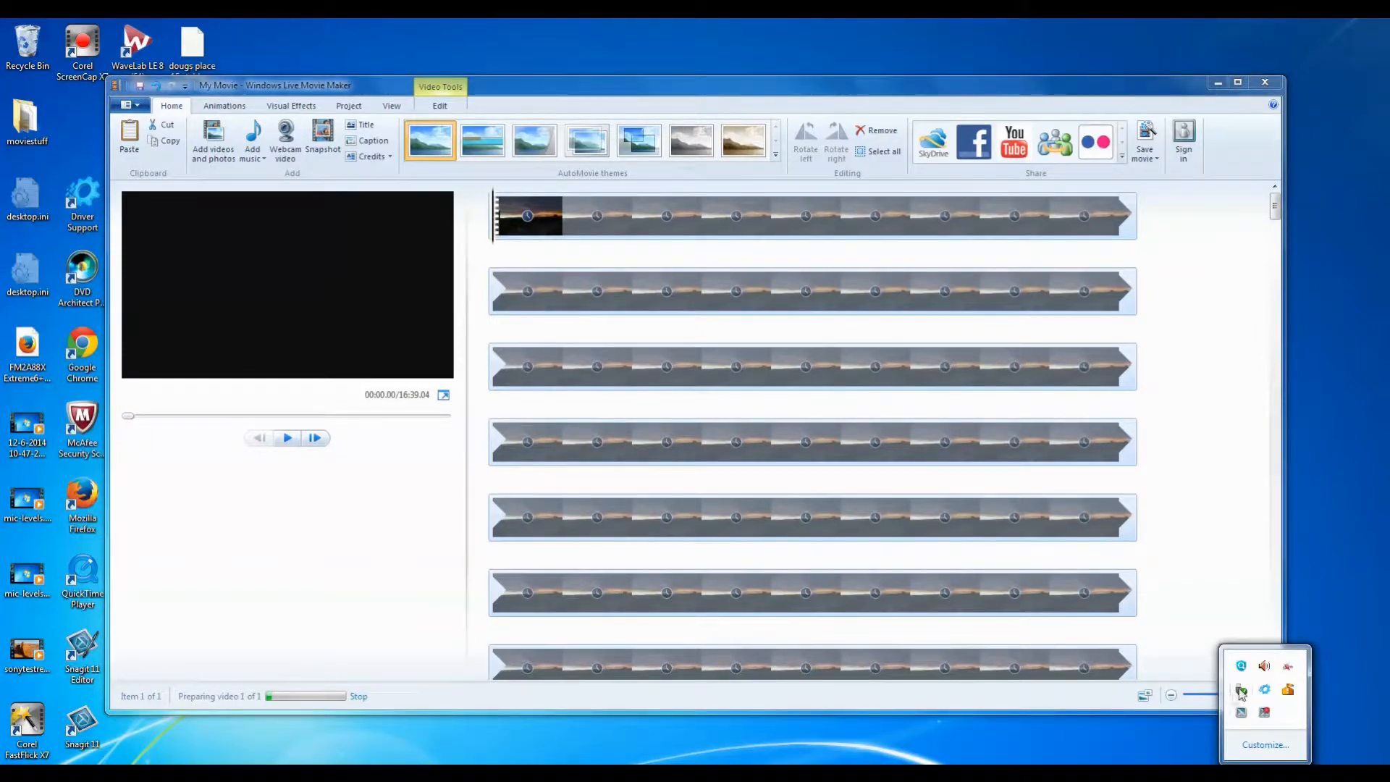
pyautogui.click(1264, 714)
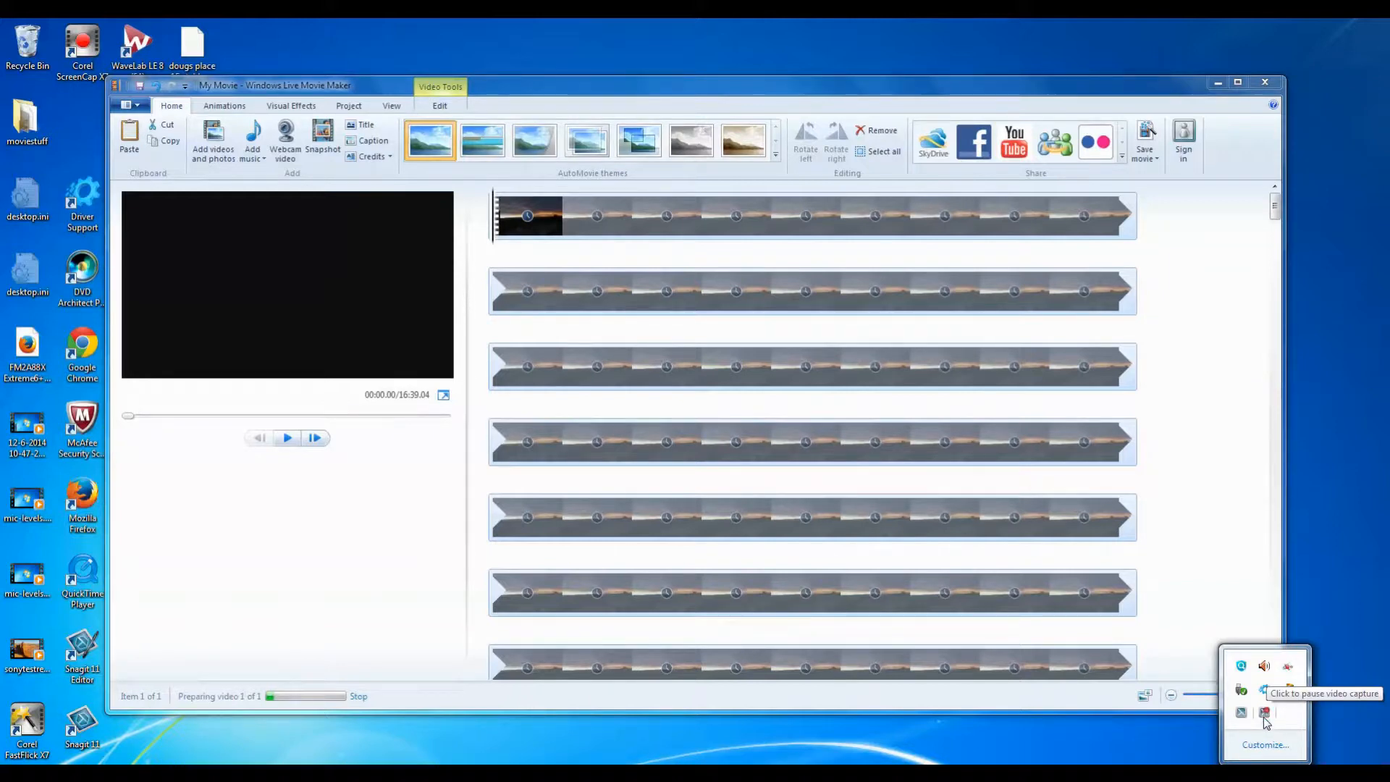
pyautogui.click(1264, 718)
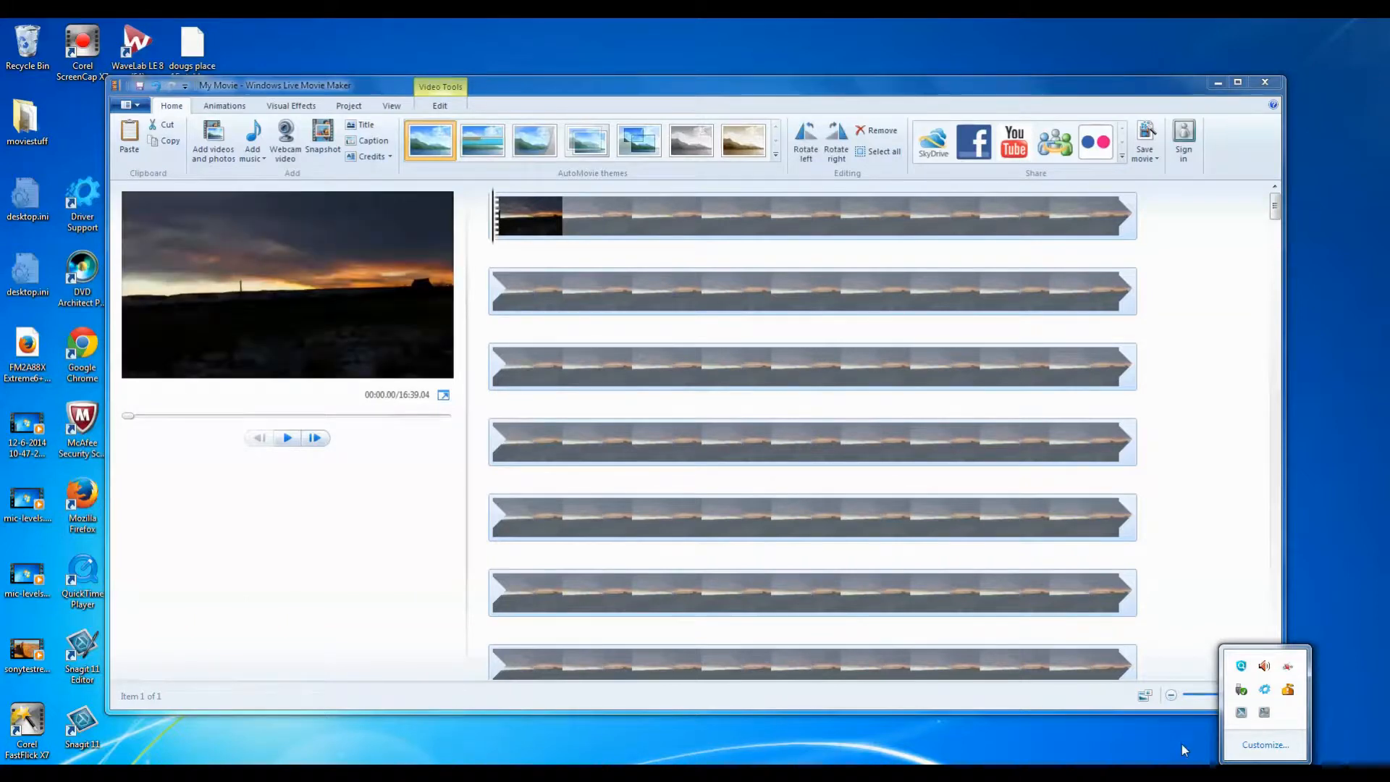
pyautogui.click(1182, 745)
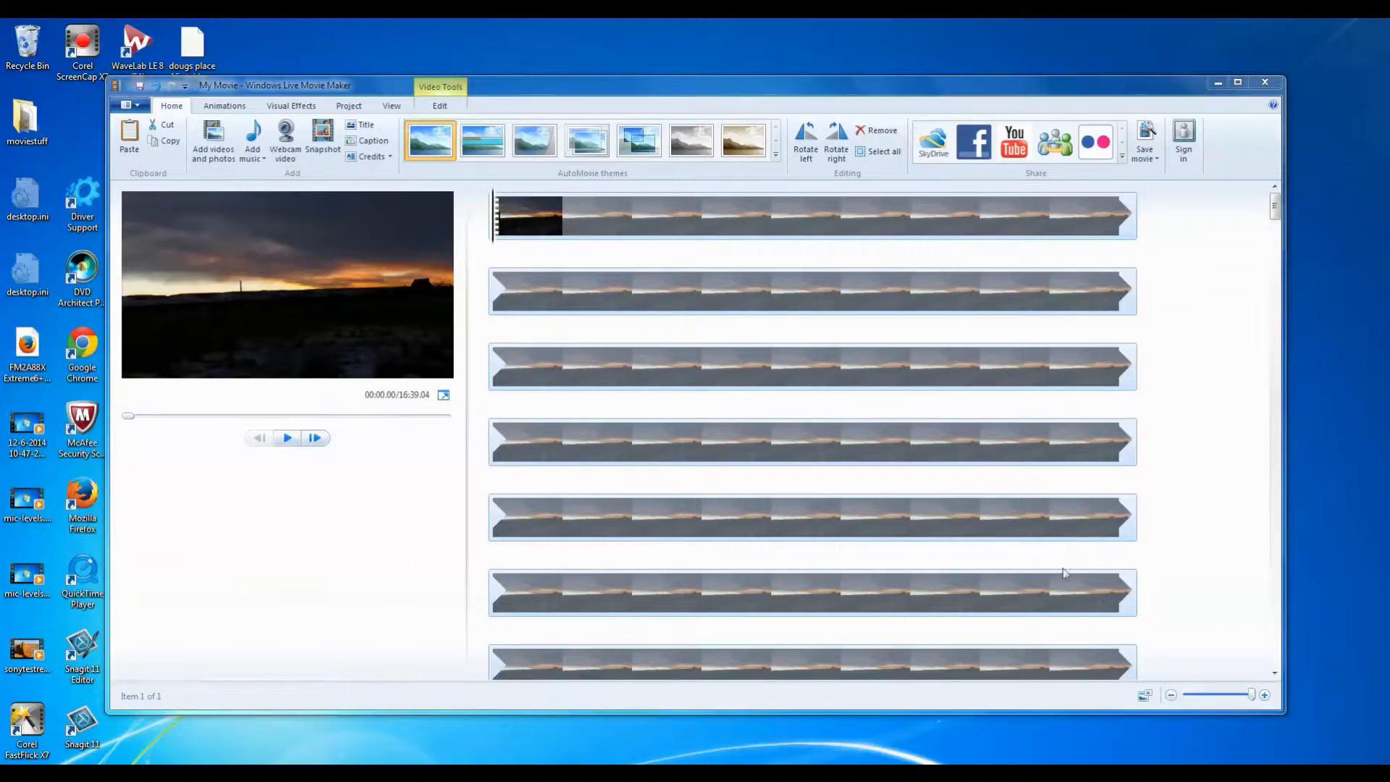
# Preview the beginning of the imported clip and set its playback speed to 32x.
pyautogui.click(288, 438)
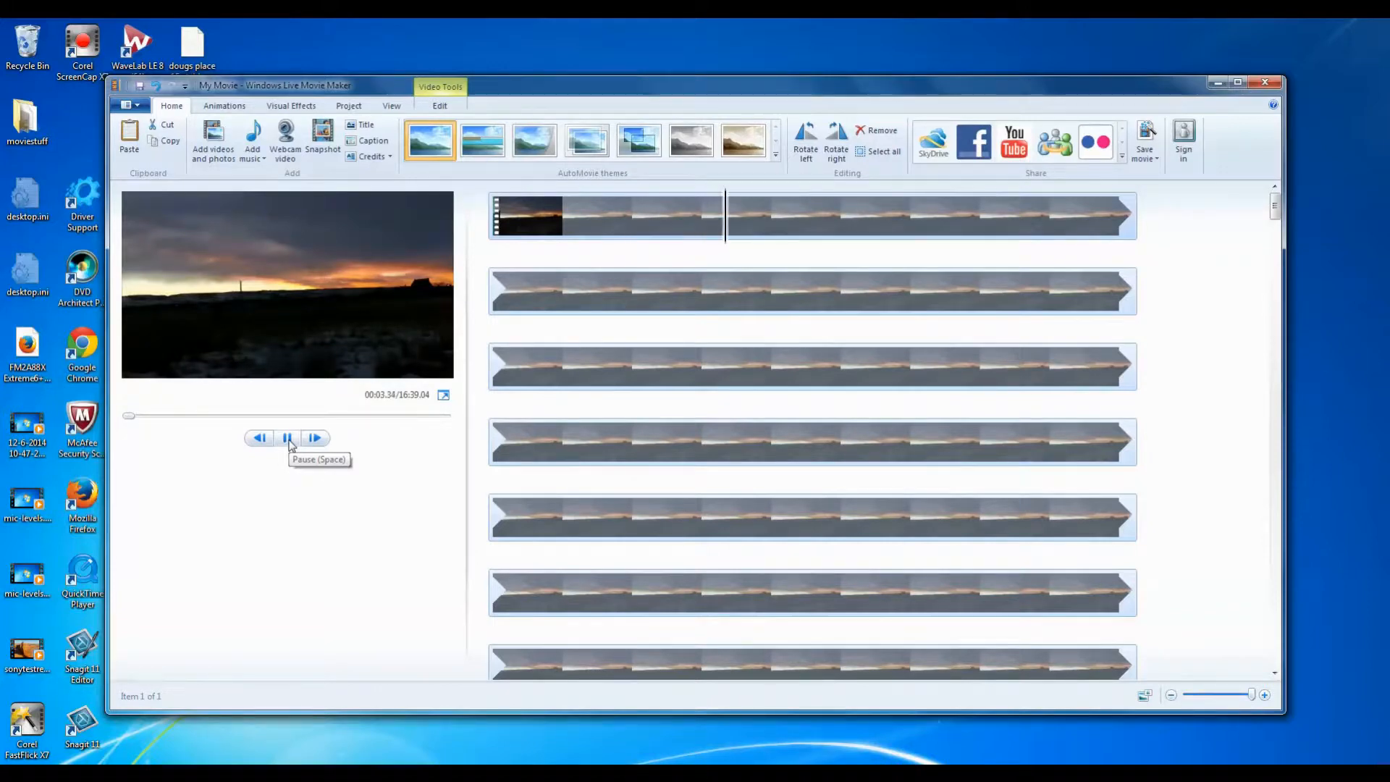
pyautogui.click(288, 438)
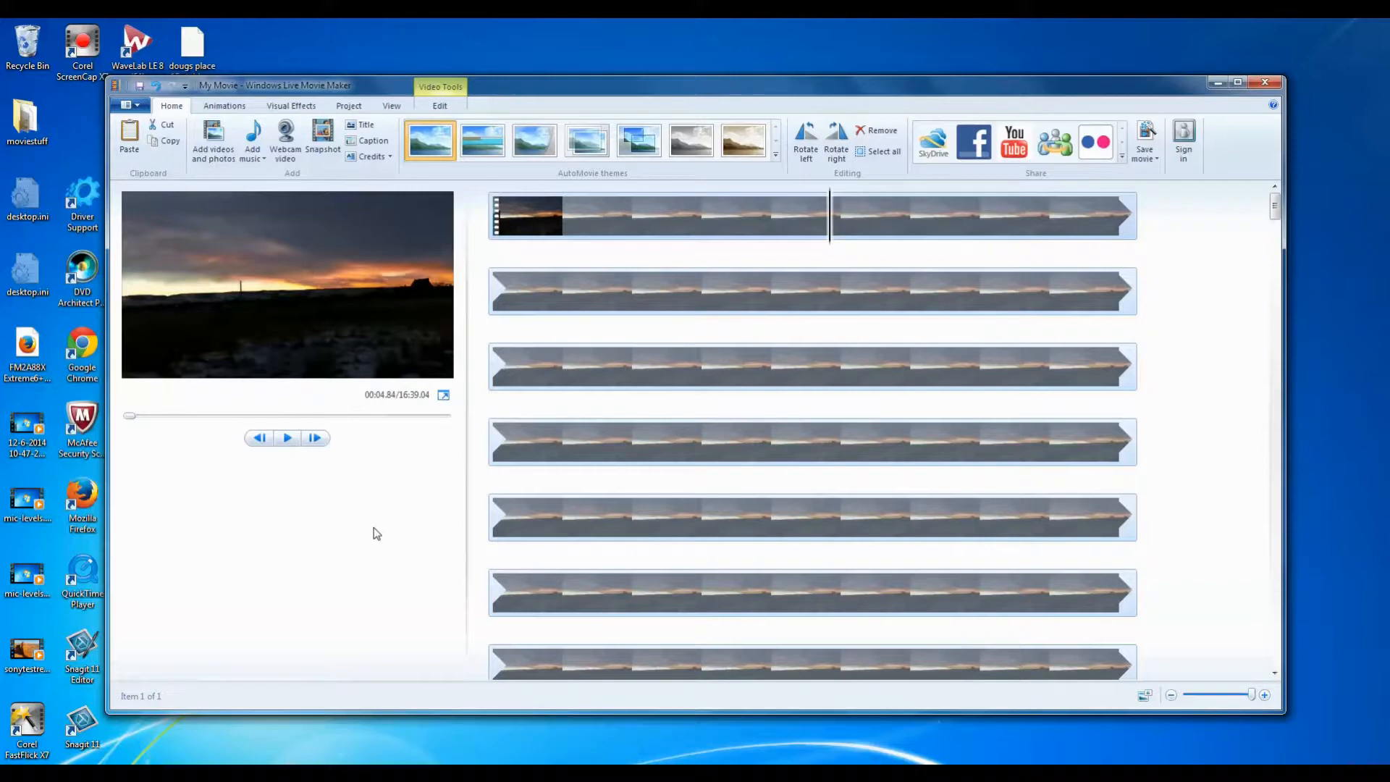
pyautogui.click(442, 106)
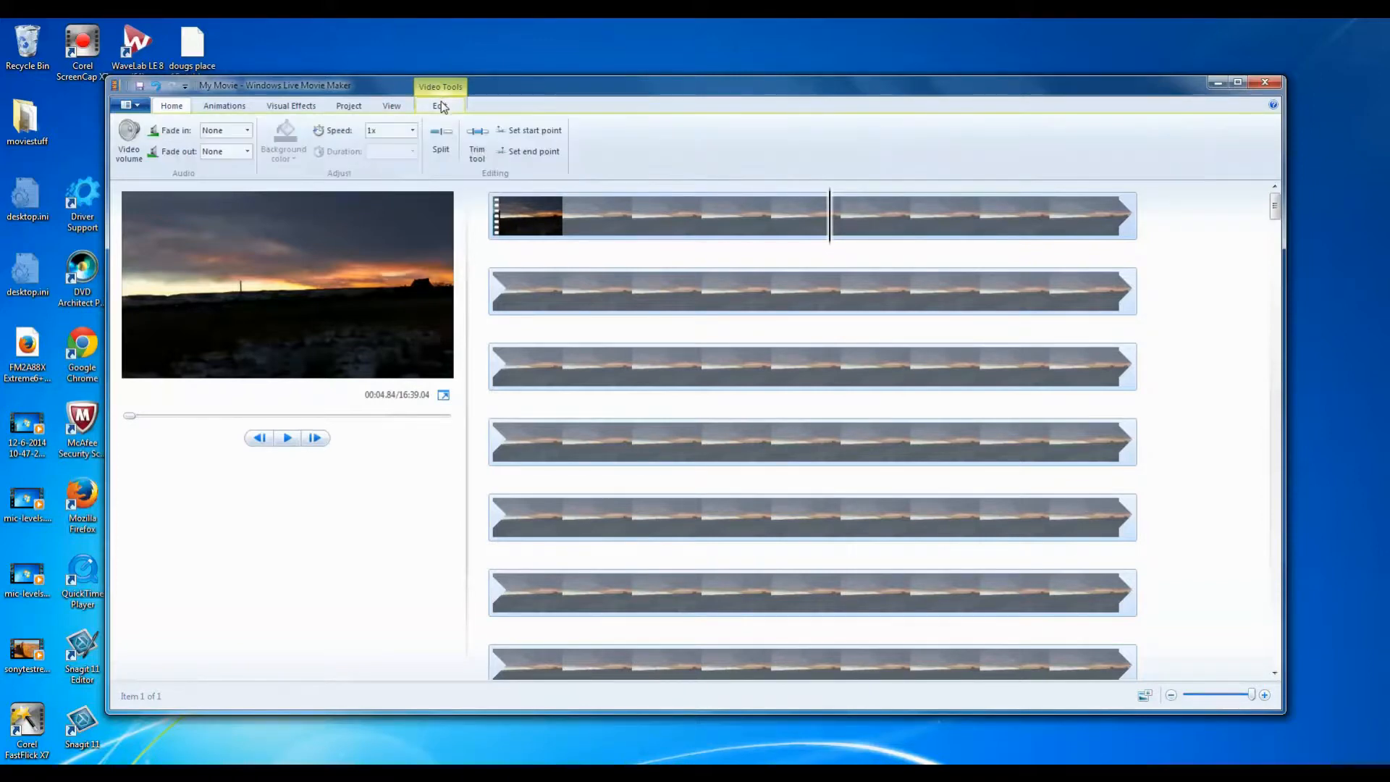
pyautogui.click(413, 132)
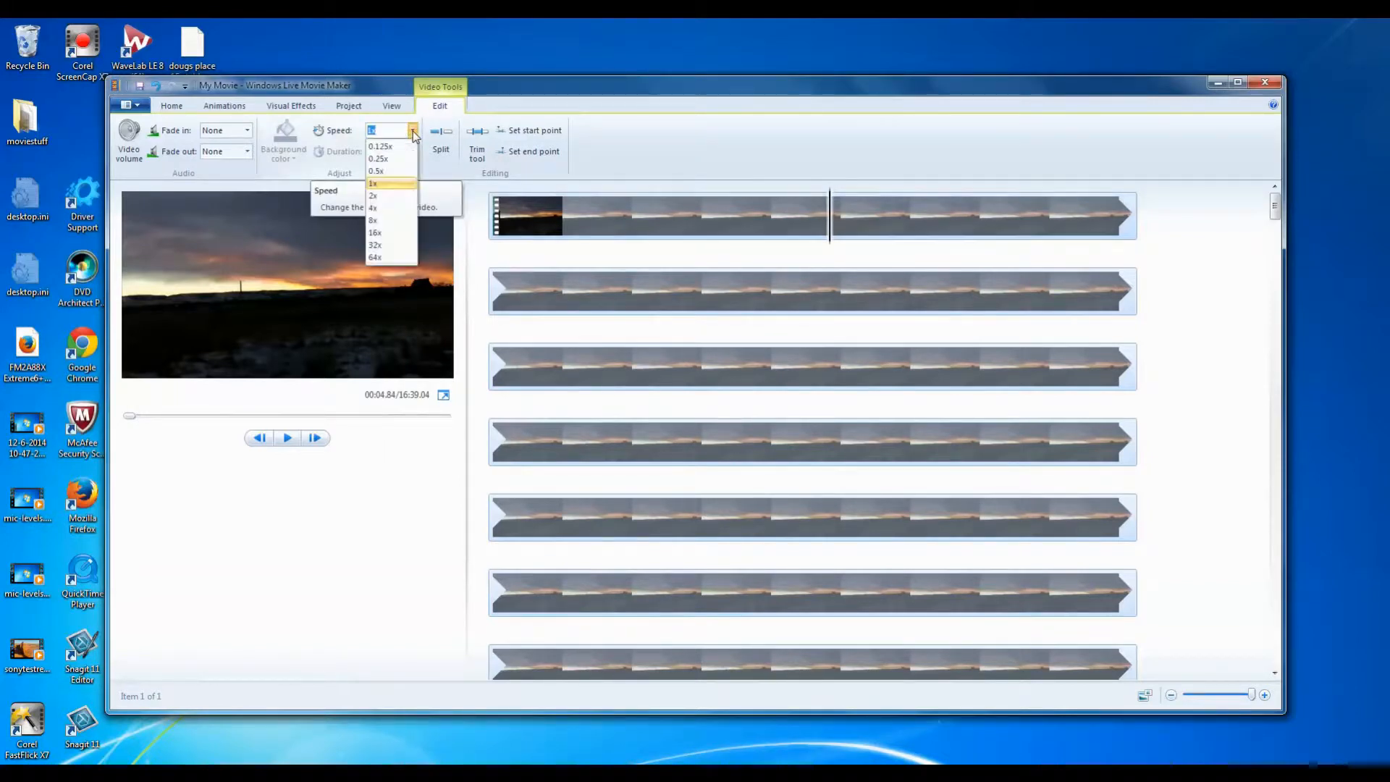
pyautogui.click(388, 247)
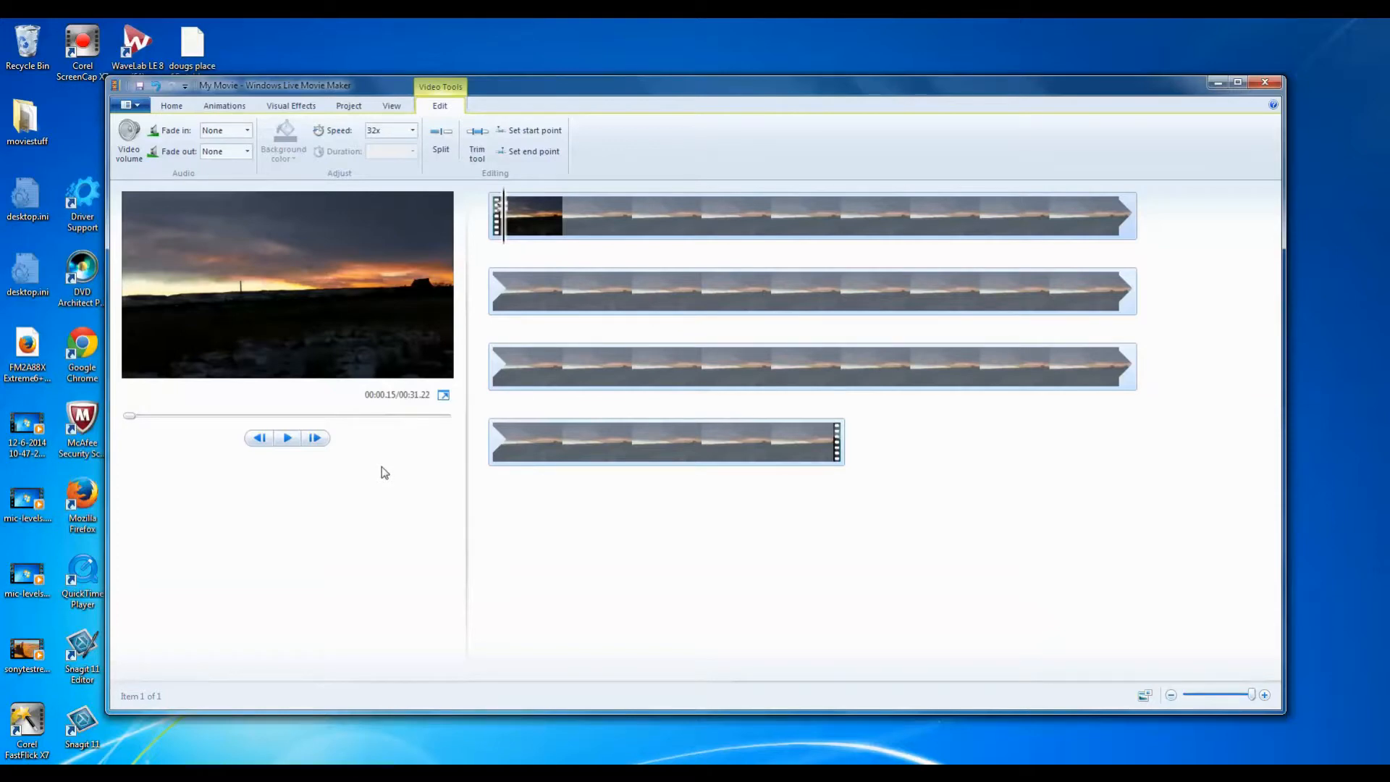
# Examine the sped-up clip's storyboard at several smaller and larger time scales.
pyautogui.click(172, 107)
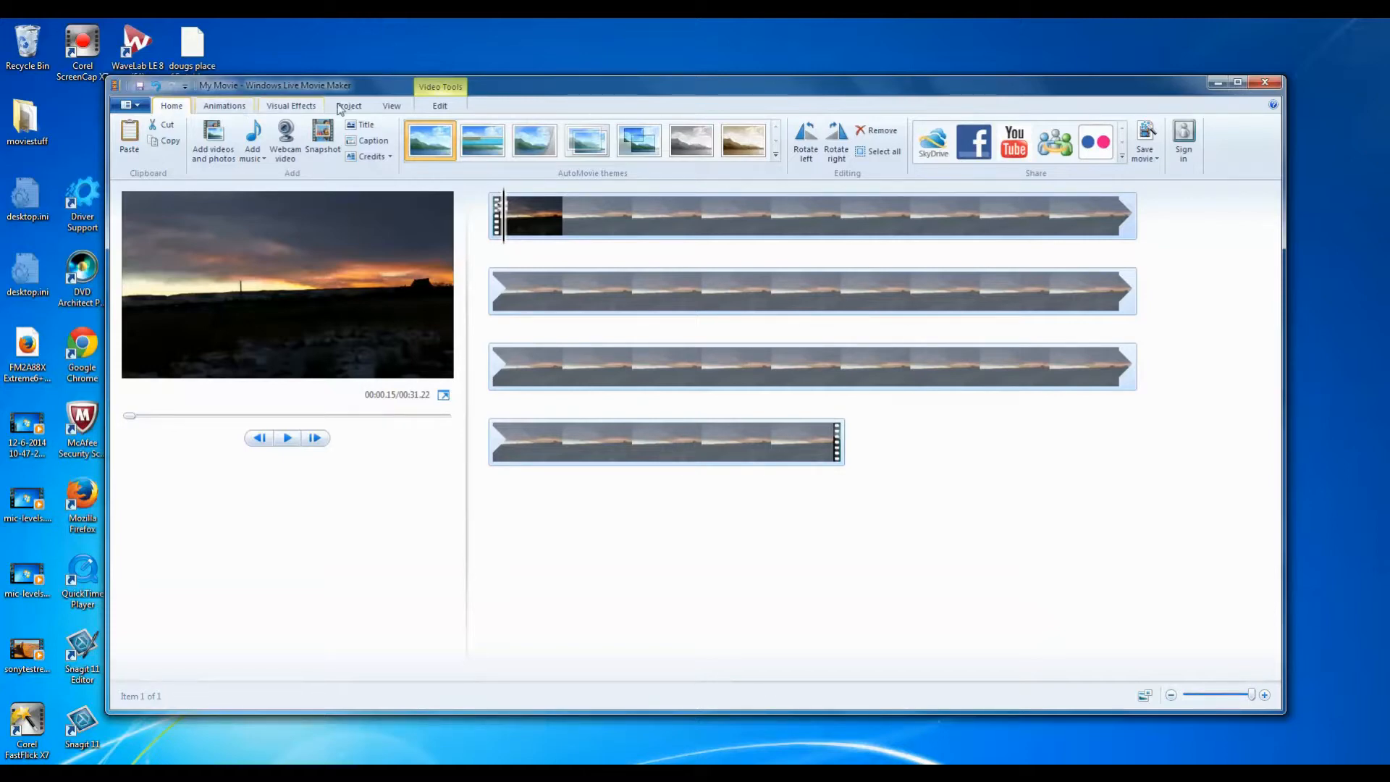
pyautogui.click(391, 107)
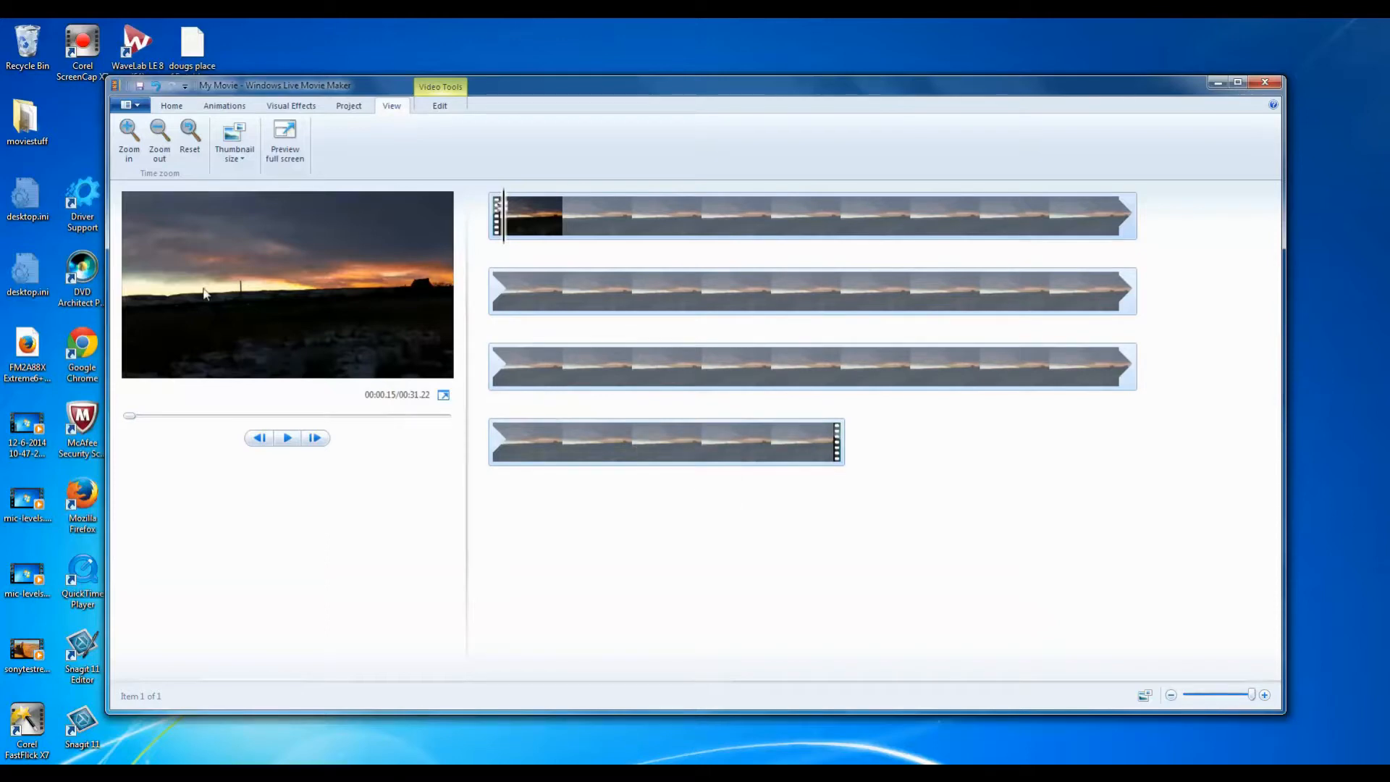
pyautogui.click(161, 132)
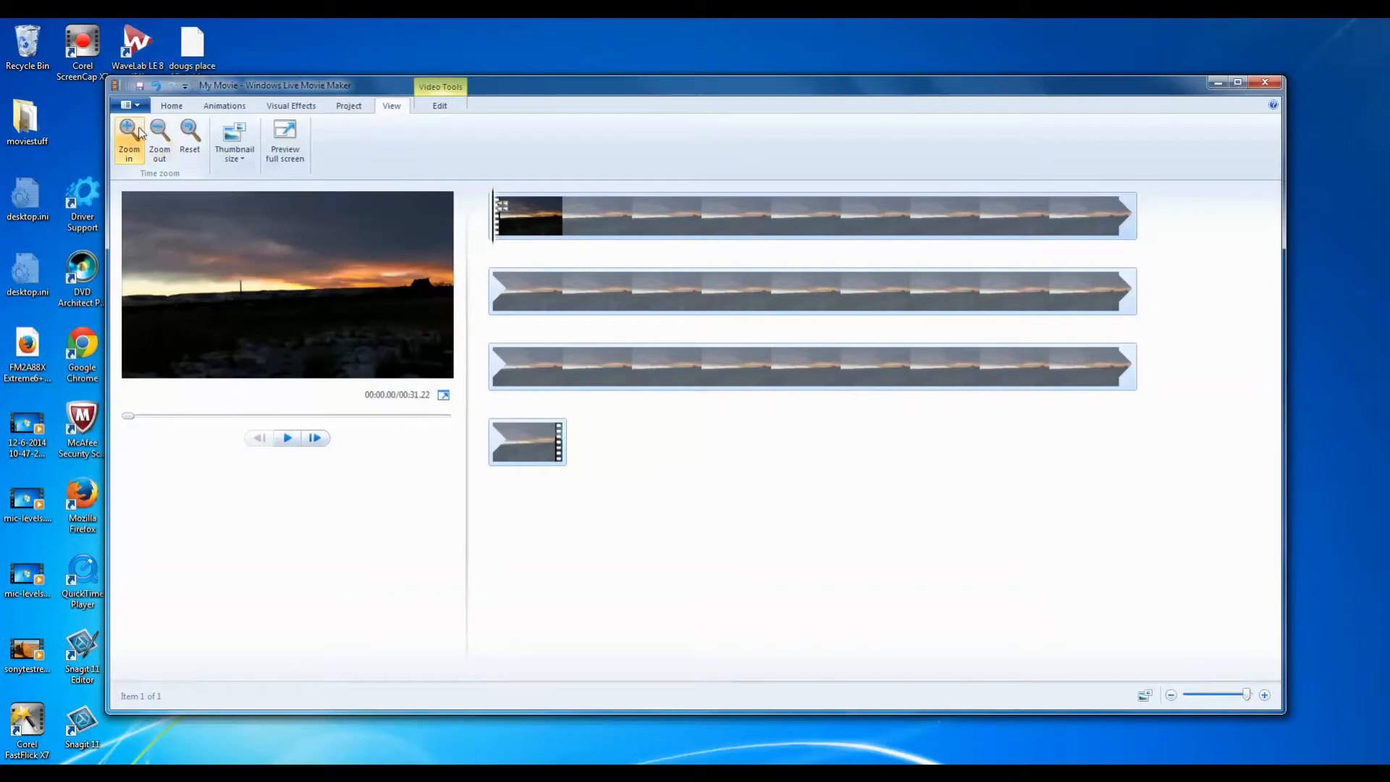
pyautogui.click(129, 131)
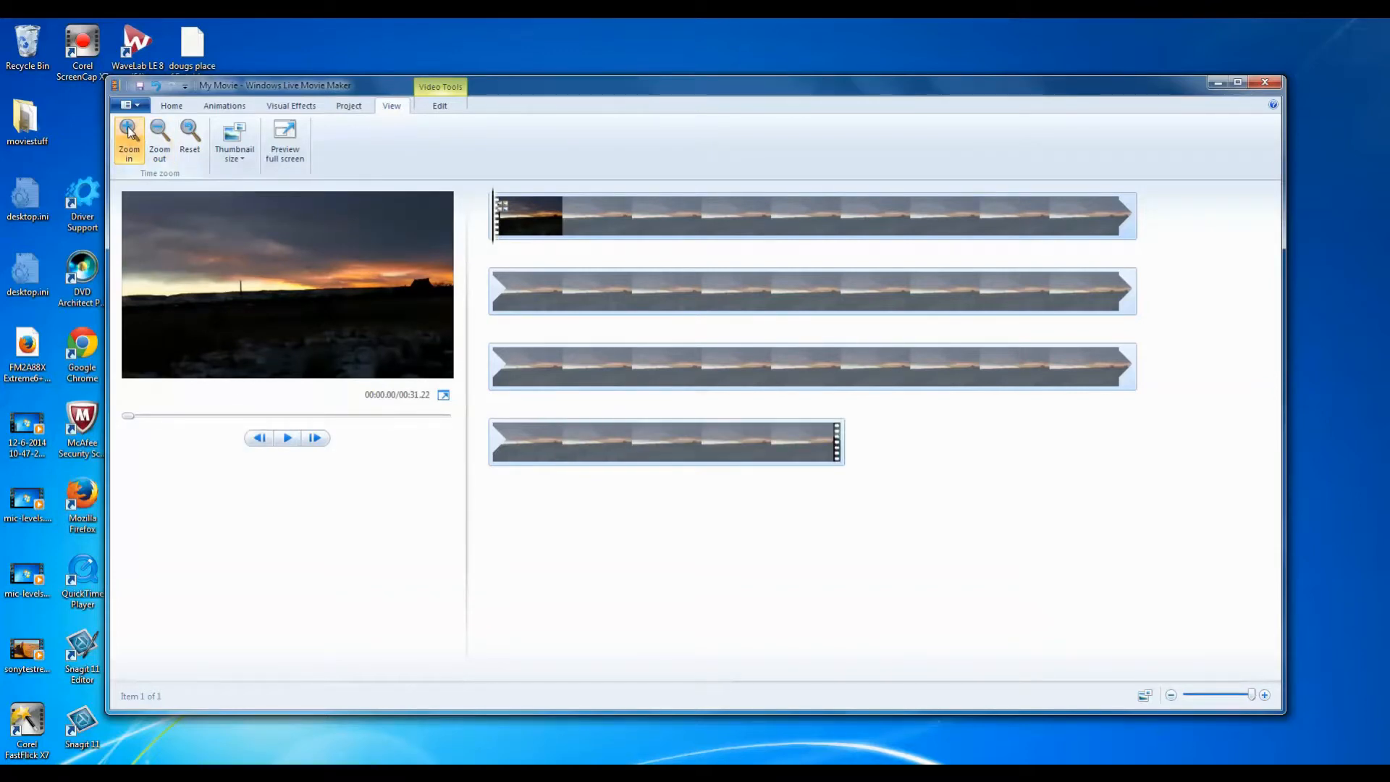
pyautogui.click(129, 132)
pyautogui.click(129, 130)
pyautogui.click(130, 131)
pyautogui.click(158, 130)
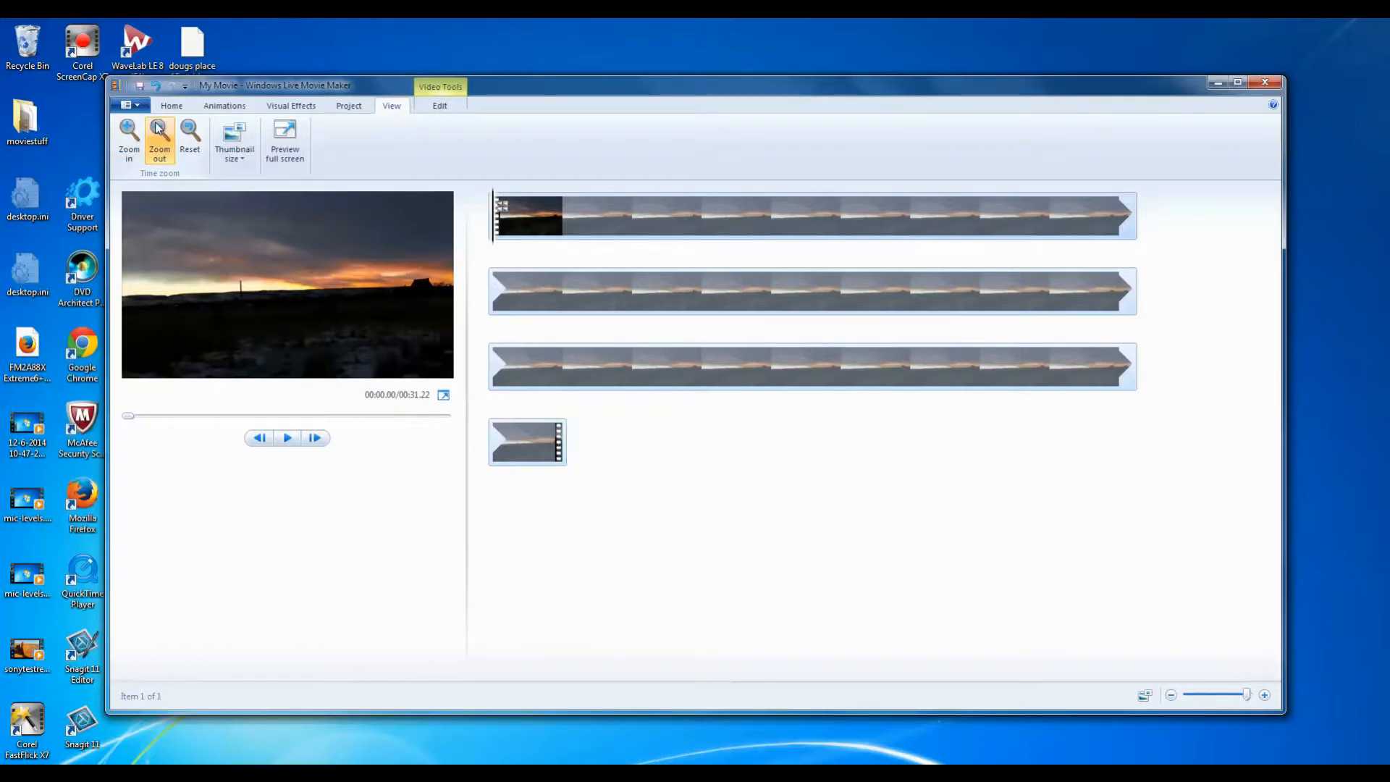
pyautogui.click(159, 129)
pyautogui.click(158, 129)
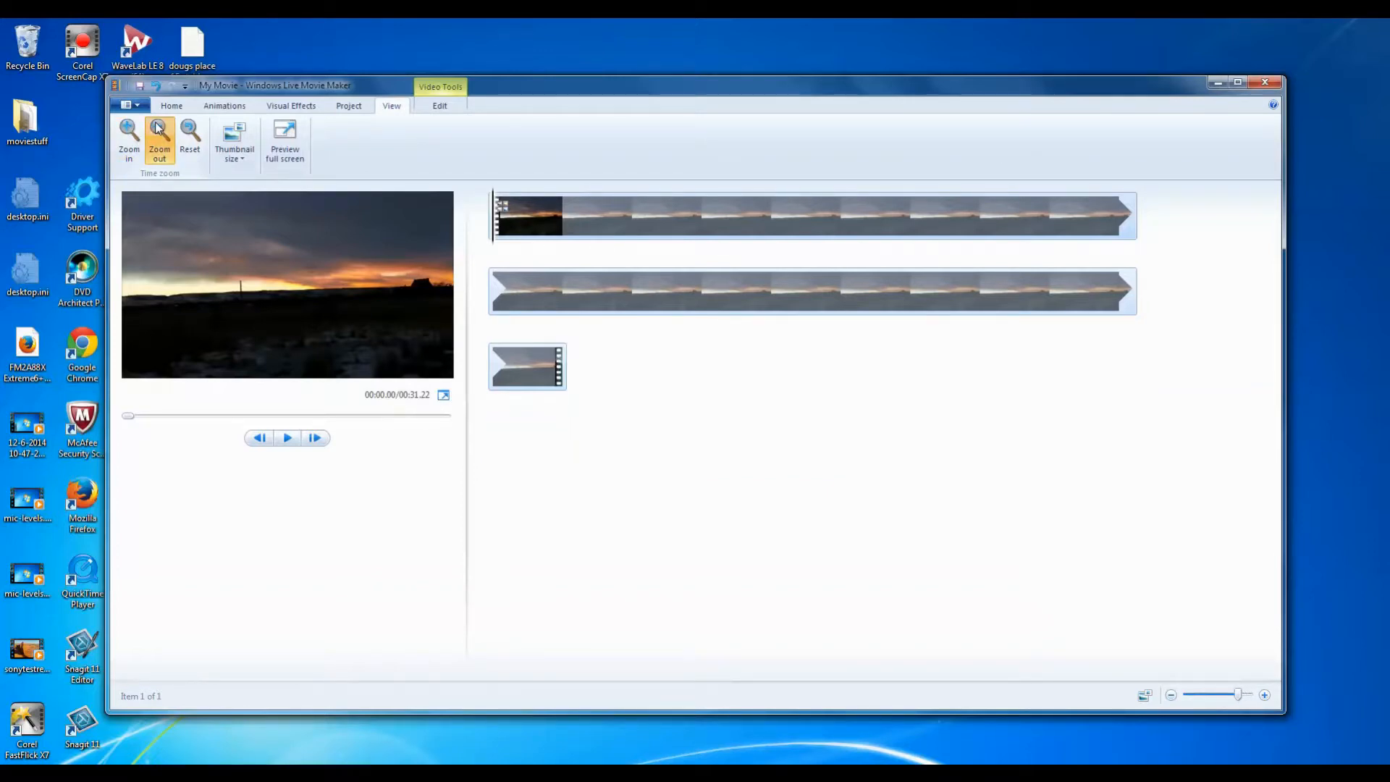
pyautogui.click(159, 129)
pyautogui.click(127, 130)
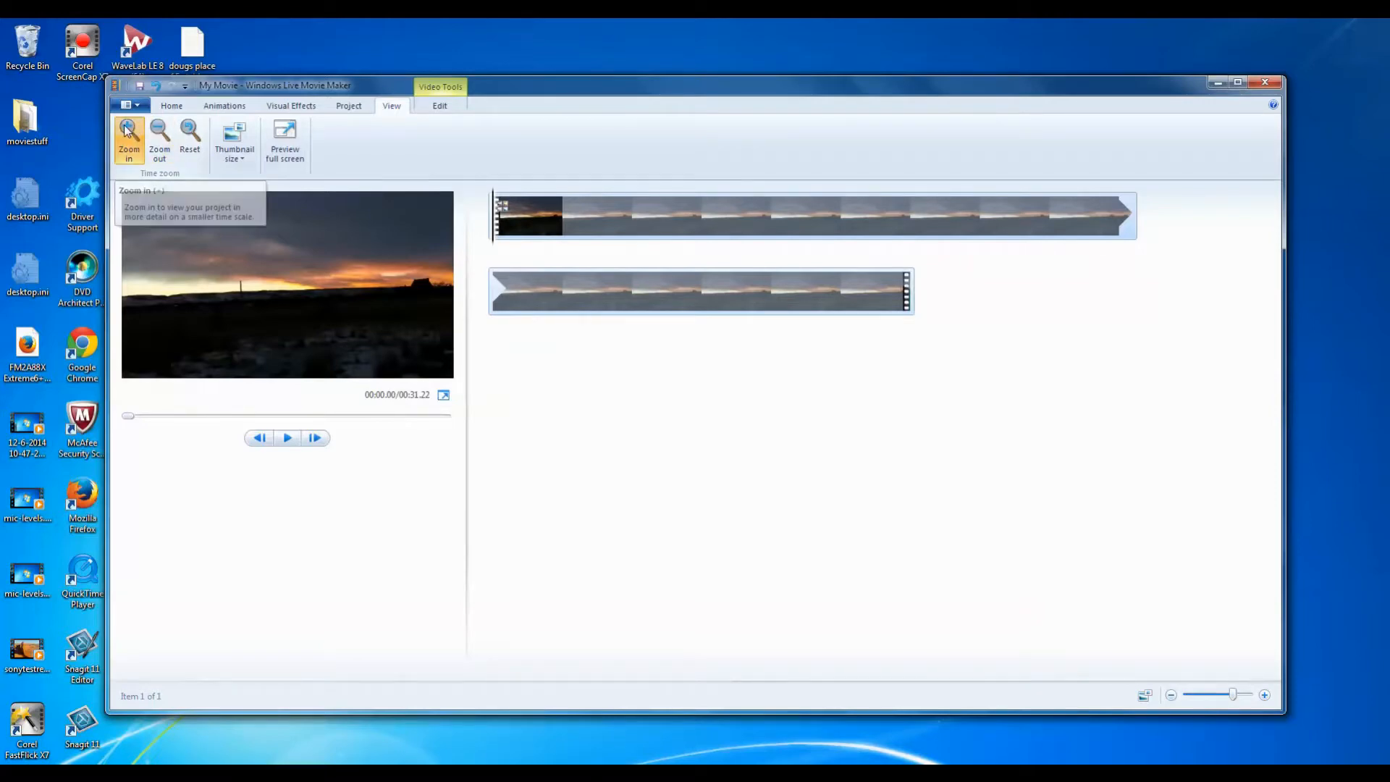
pyautogui.click(127, 130)
pyautogui.click(127, 130)
pyautogui.click(127, 130)
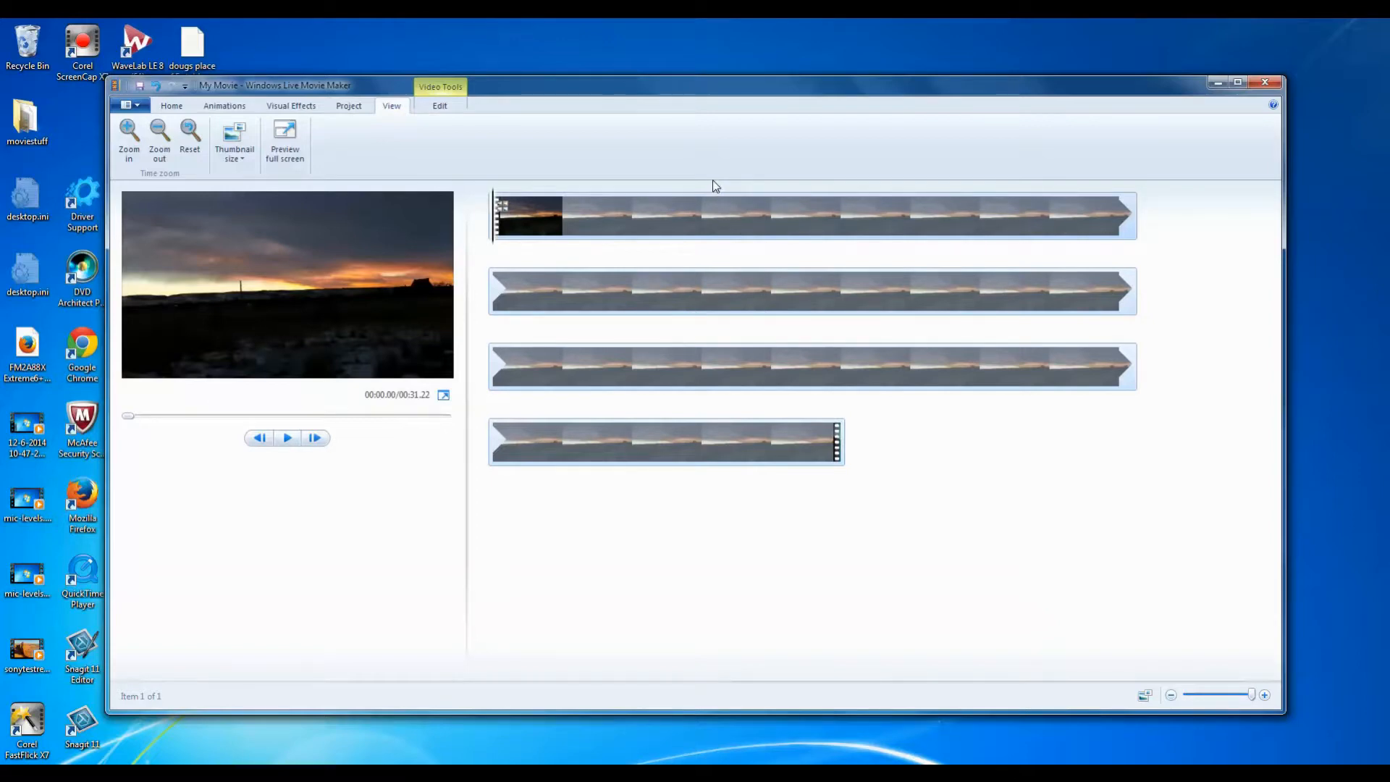
# Split the sped-up clip at 00:02.93 and again at 00:06.83.
pyautogui.moveTo(699, 202)
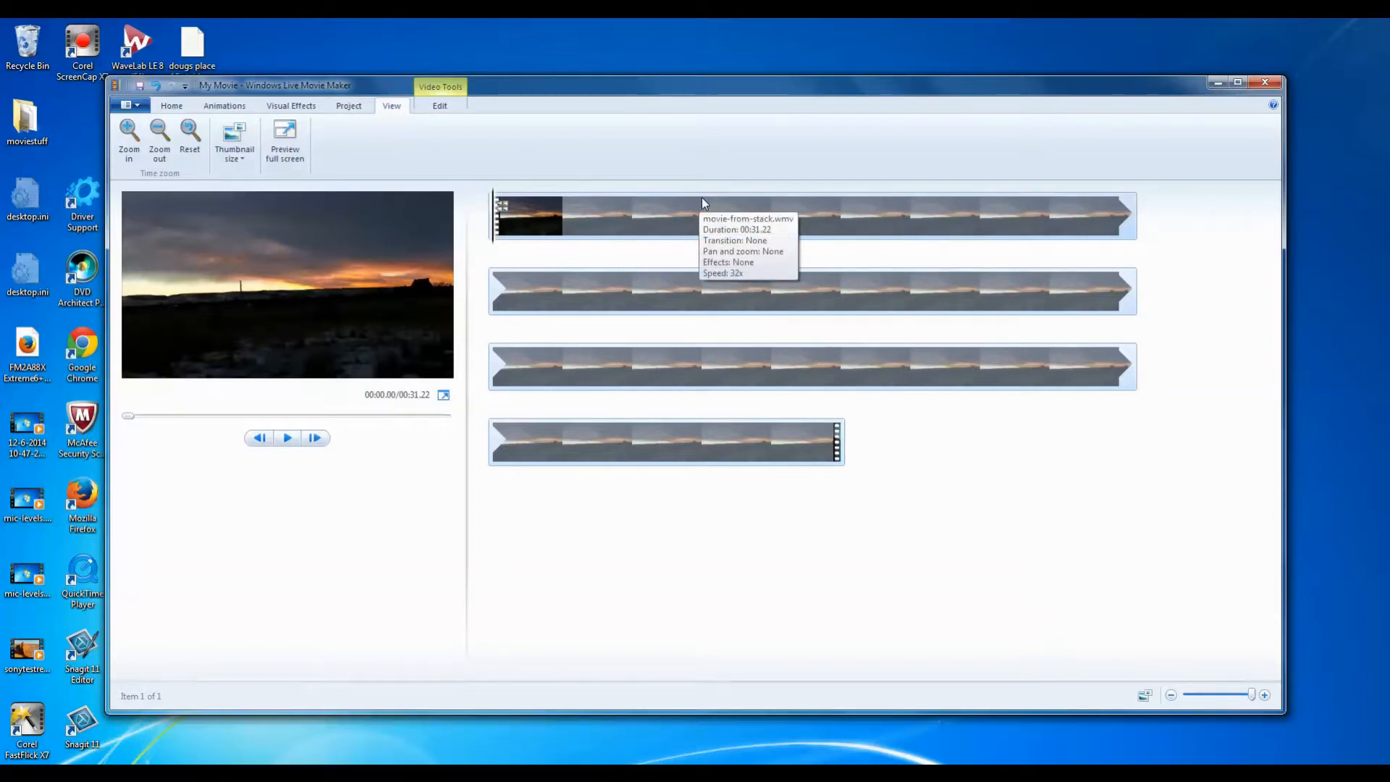
pyautogui.click(702, 199)
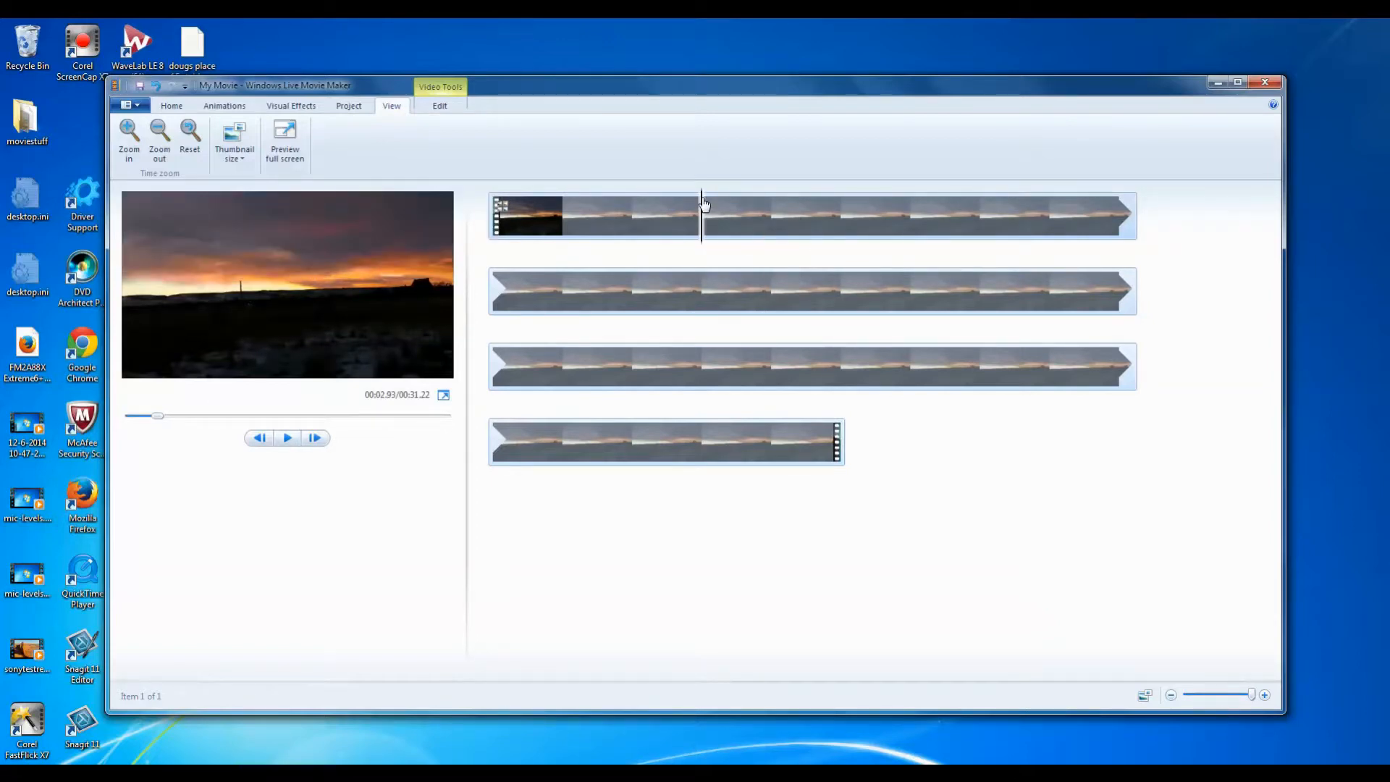
pyautogui.rightClick(702, 204)
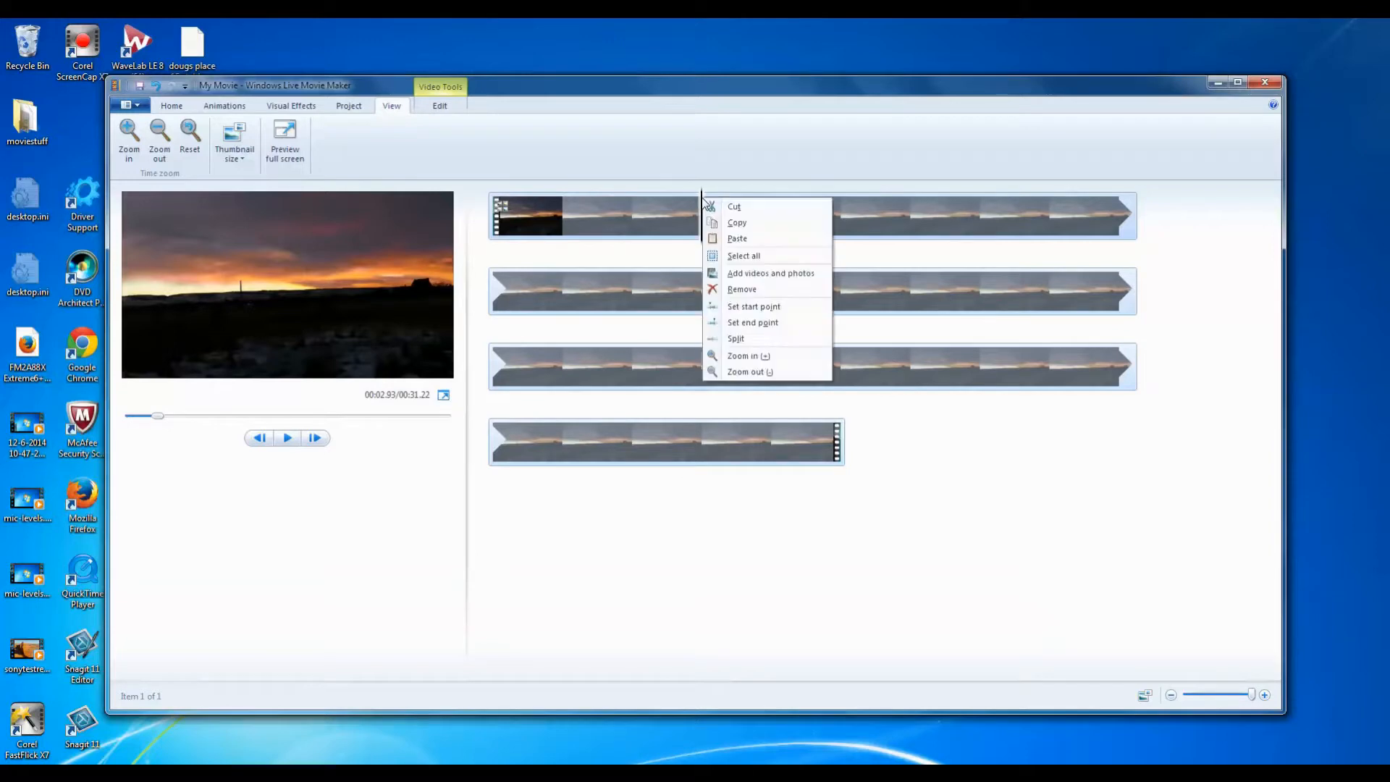
pyautogui.click(735, 339)
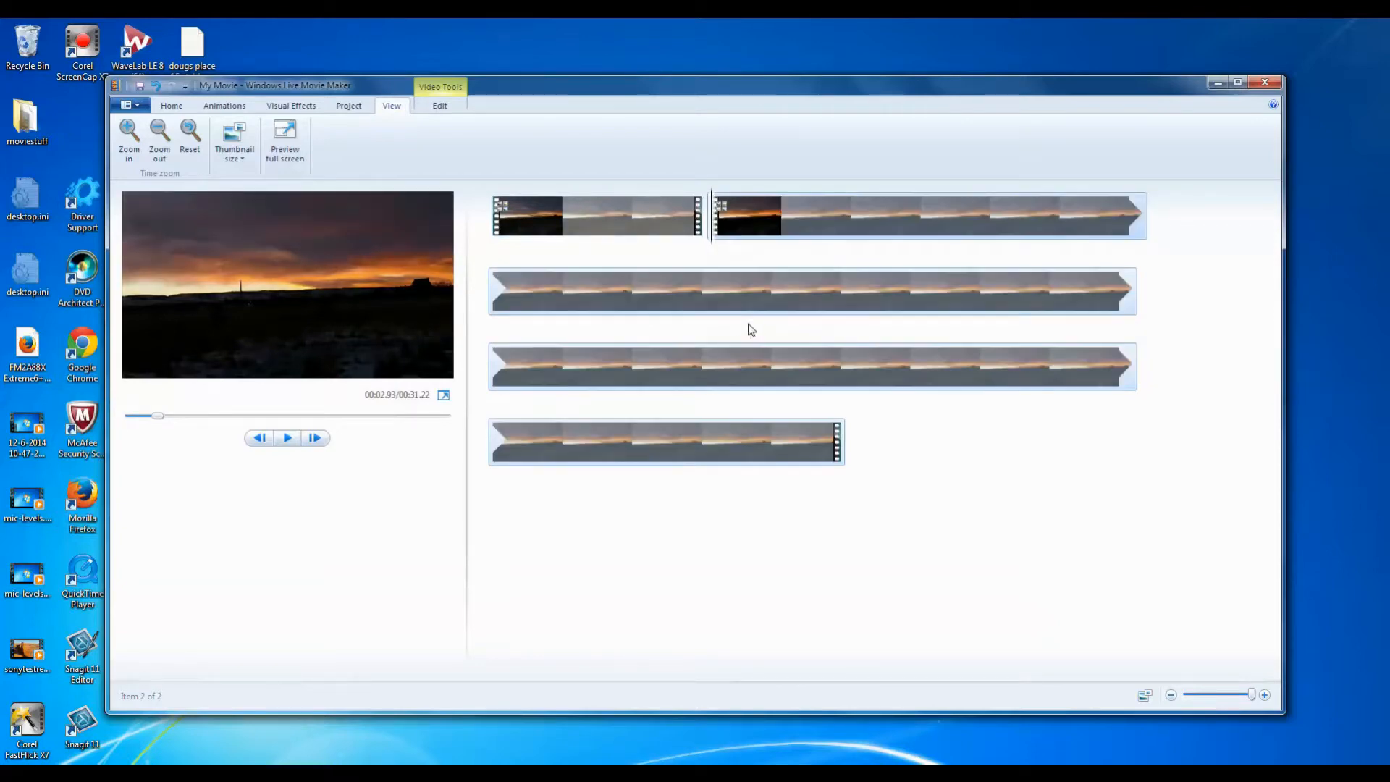
pyautogui.click(990, 208)
pyautogui.rightClick(992, 208)
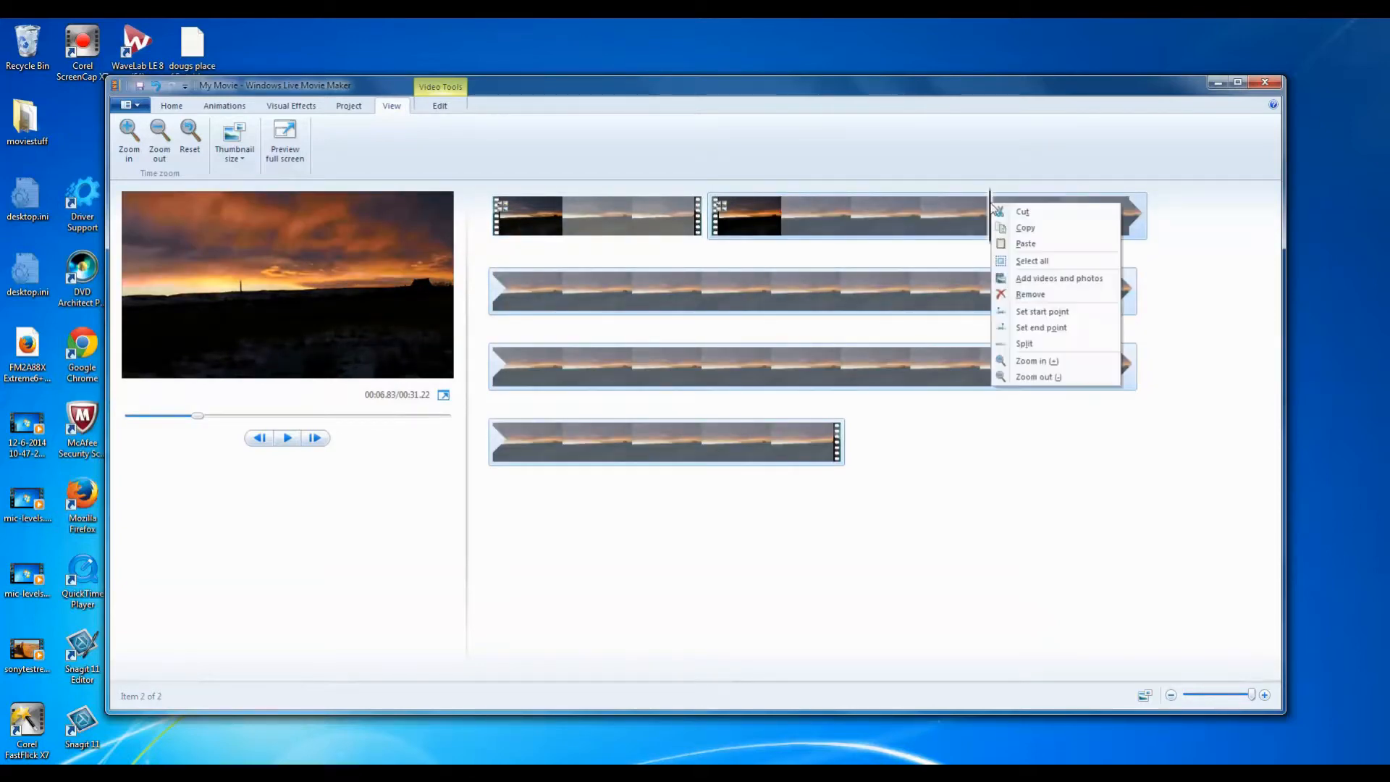
pyautogui.click(1023, 344)
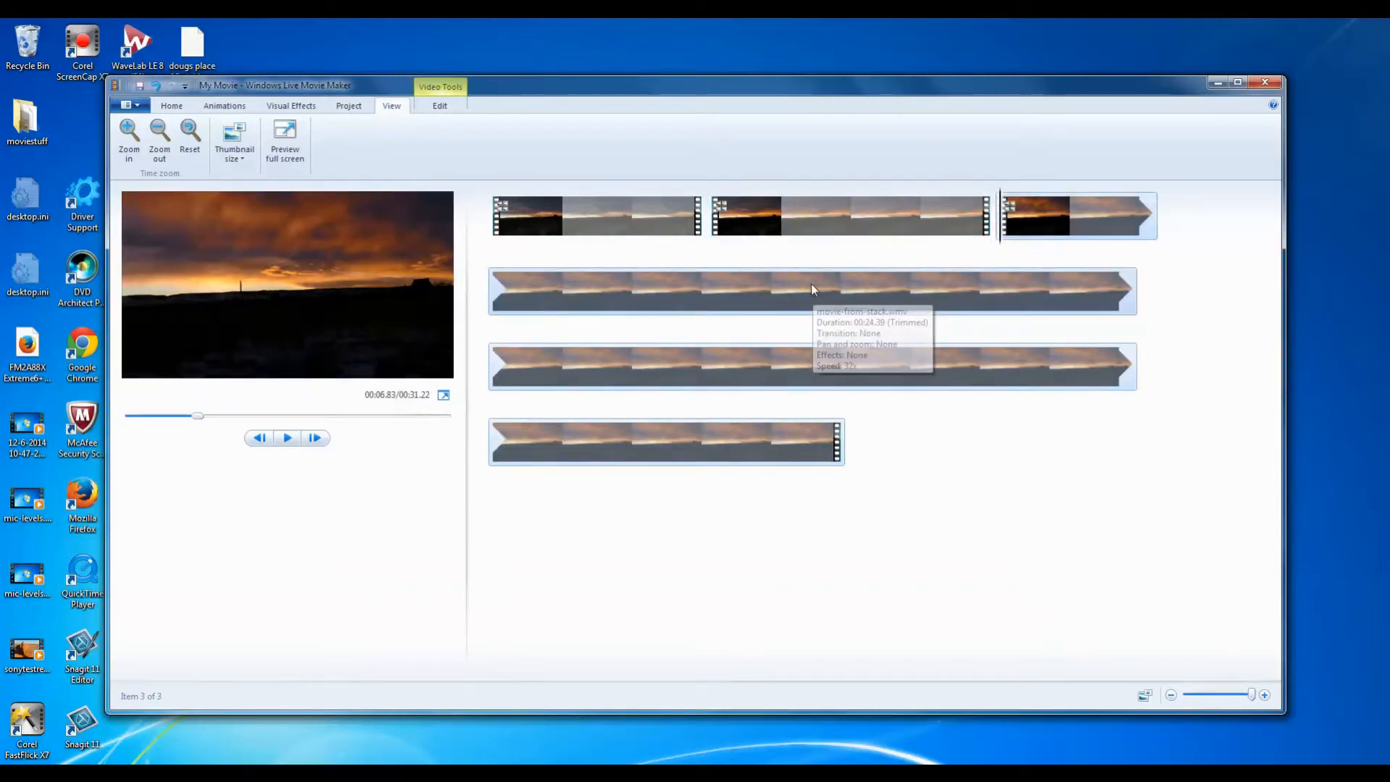
# Split the remaining long part of the clip at 00:12.68 and again at 00:22.44.
pyautogui.click(808, 284)
pyautogui.rightClick(777, 285)
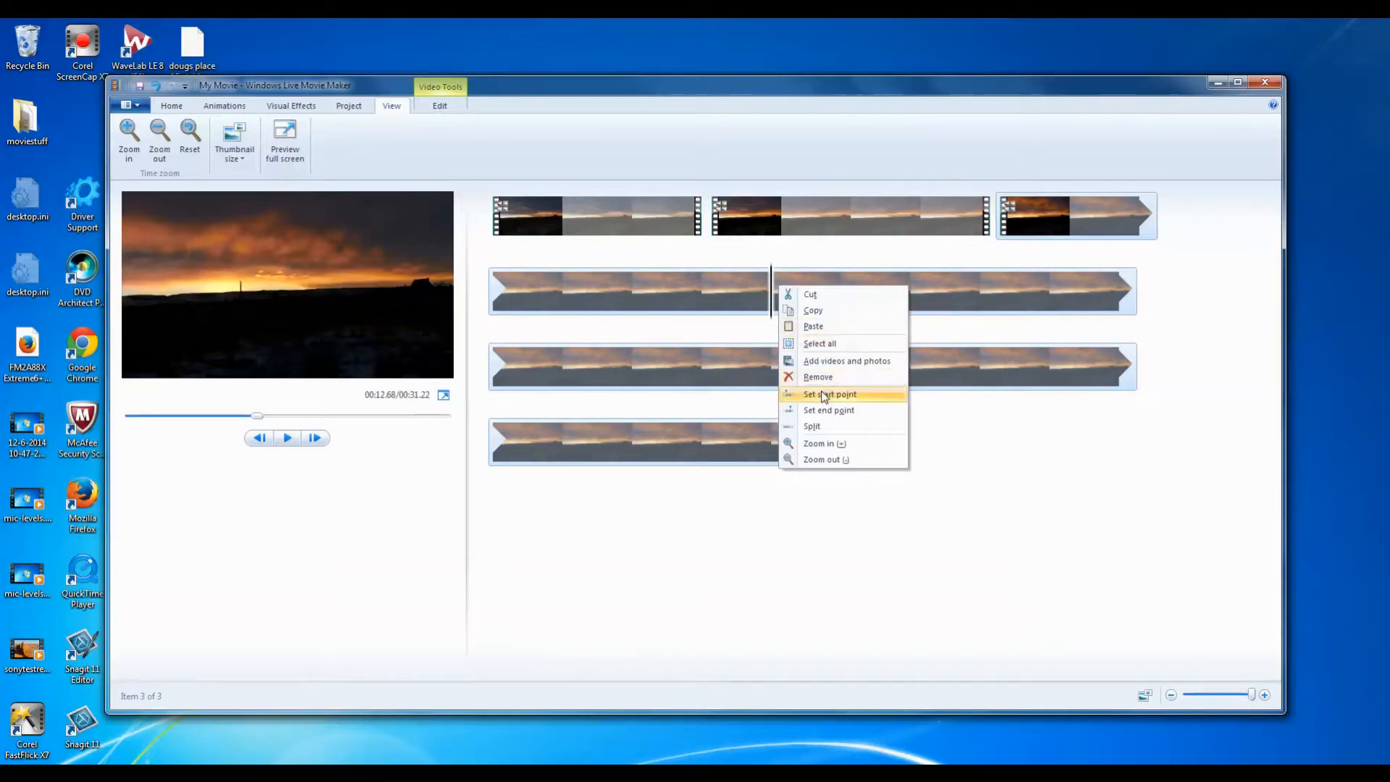
pyautogui.click(830, 423)
pyautogui.rightClick(883, 352)
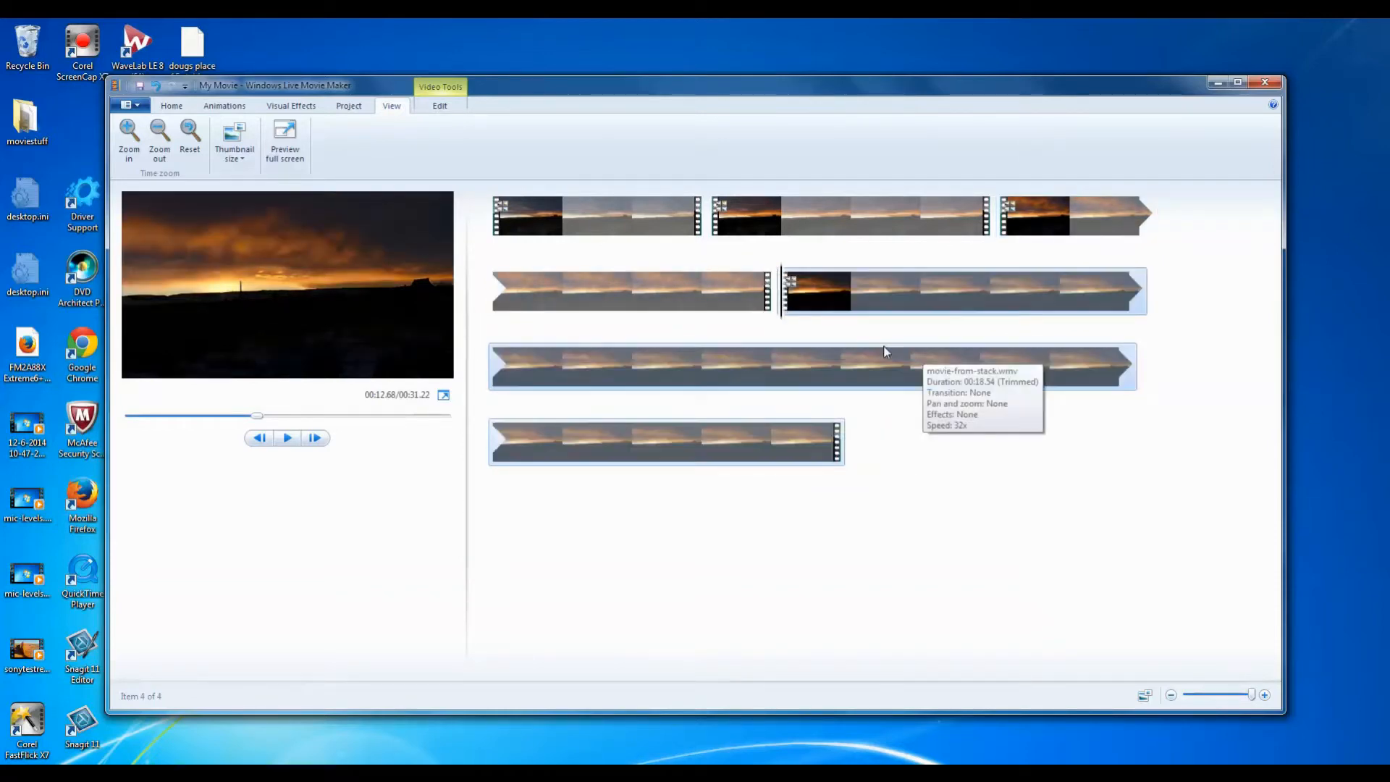
pyautogui.click(865, 356)
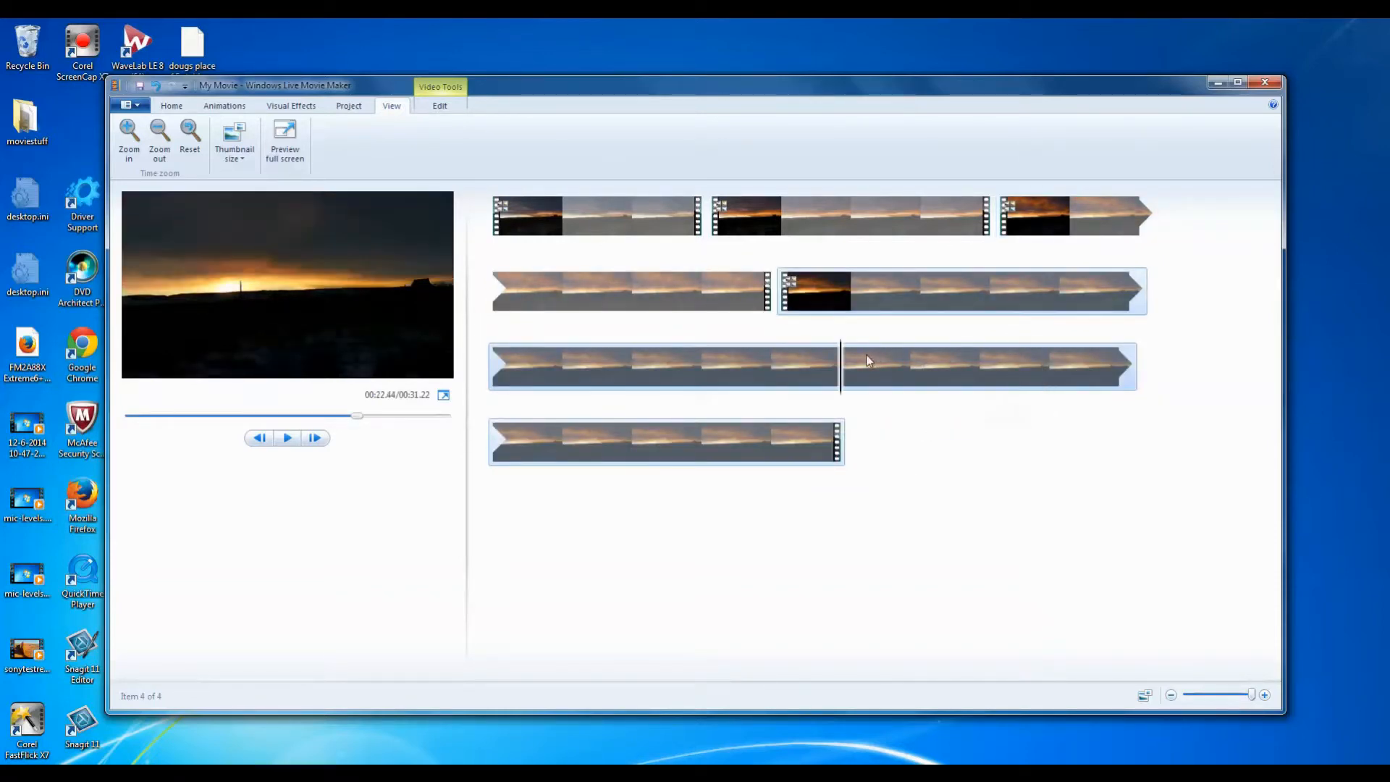
pyautogui.rightClick(866, 354)
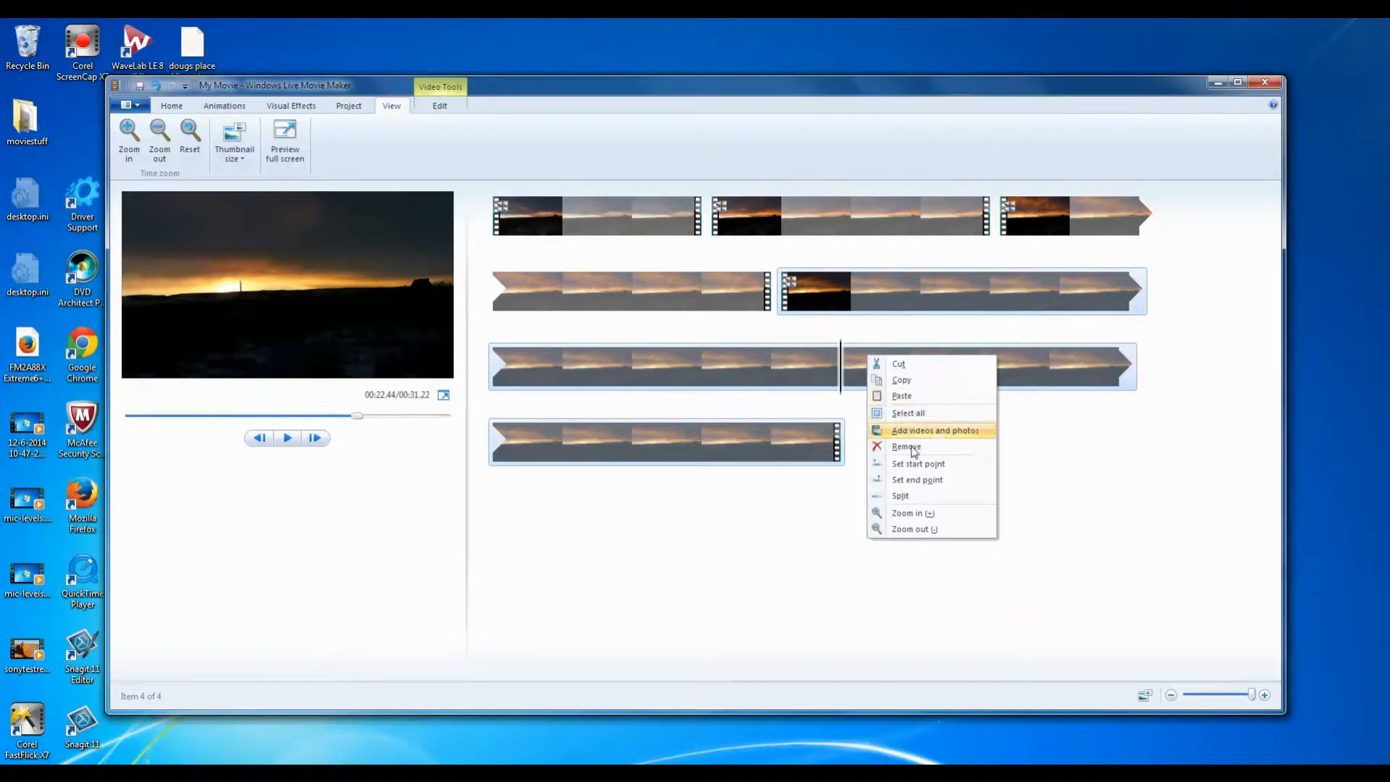
pyautogui.click(901, 495)
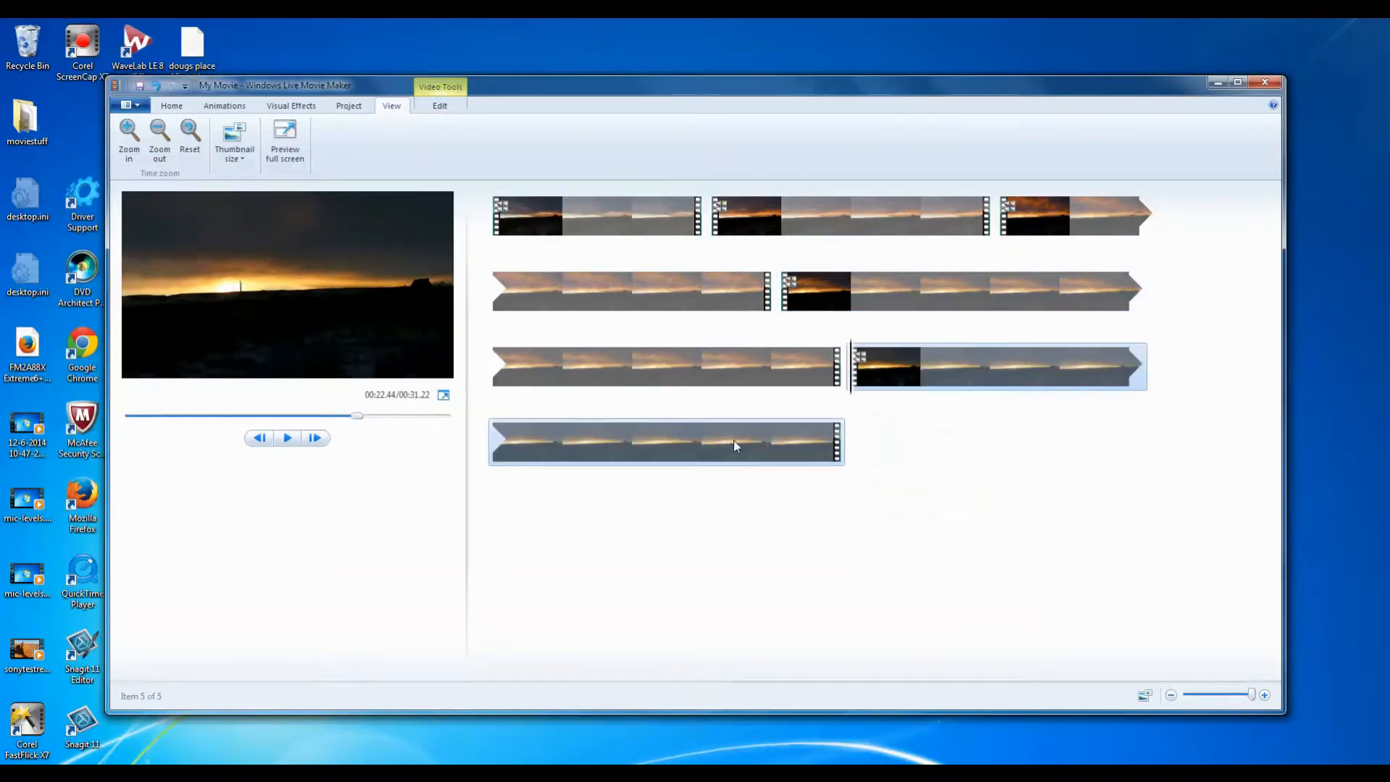
# Split the last part of the clip at 00:28.29.
pyautogui.click(699, 440)
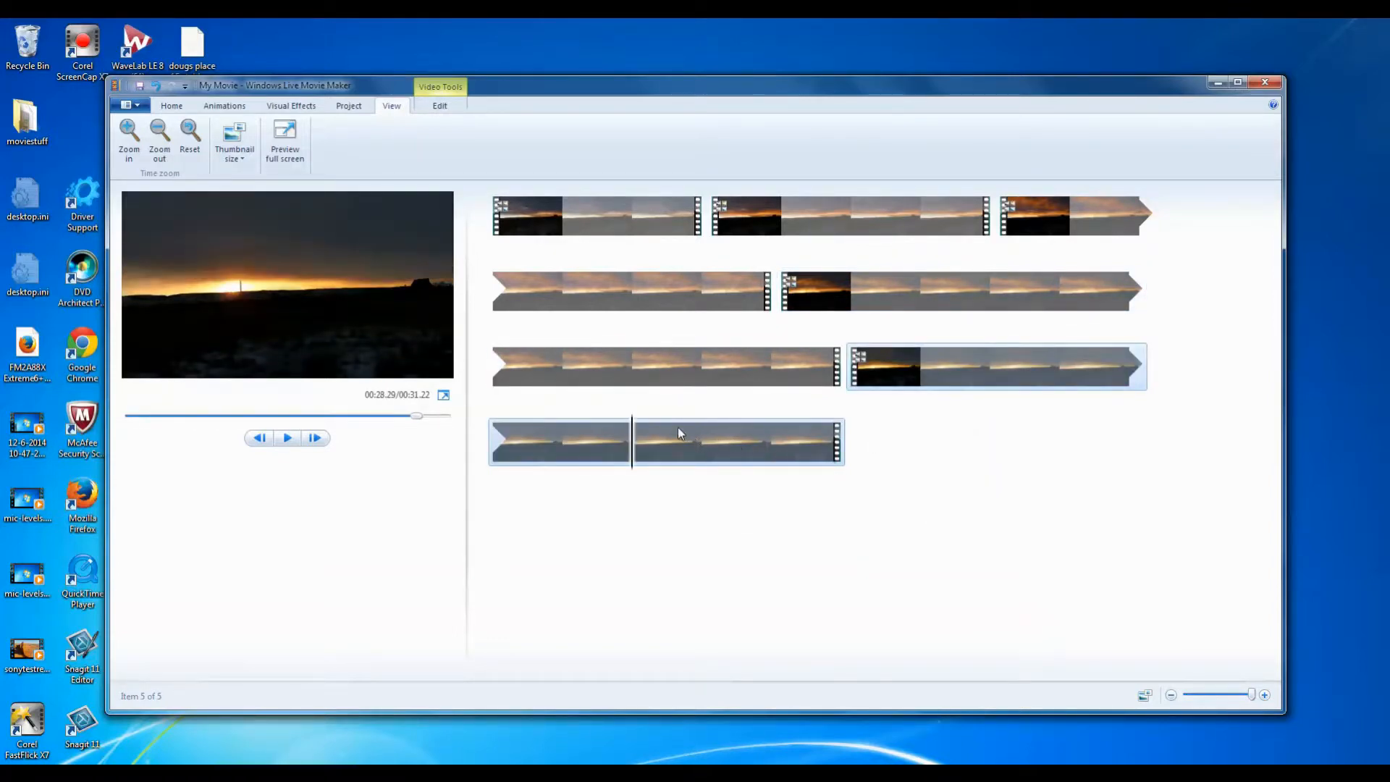
pyautogui.rightClick(679, 433)
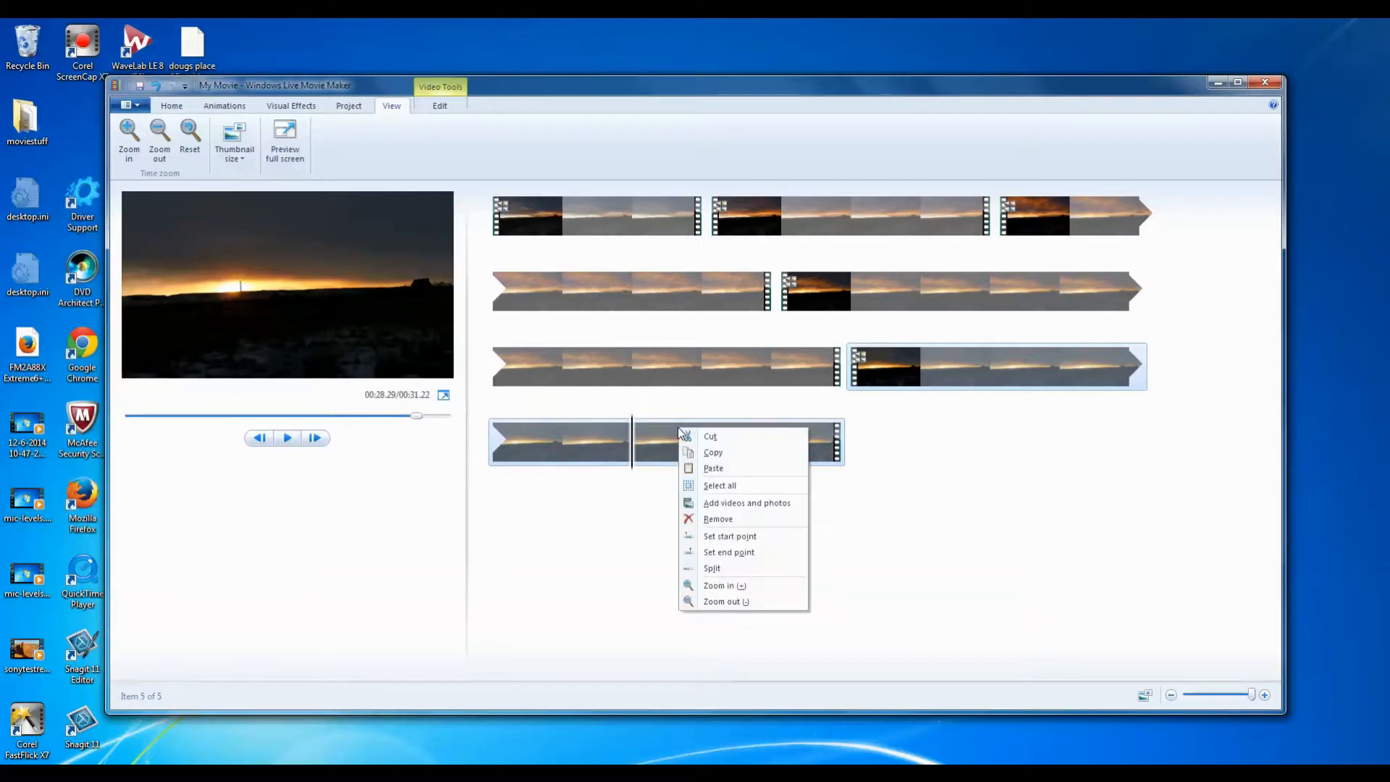
pyautogui.click(715, 566)
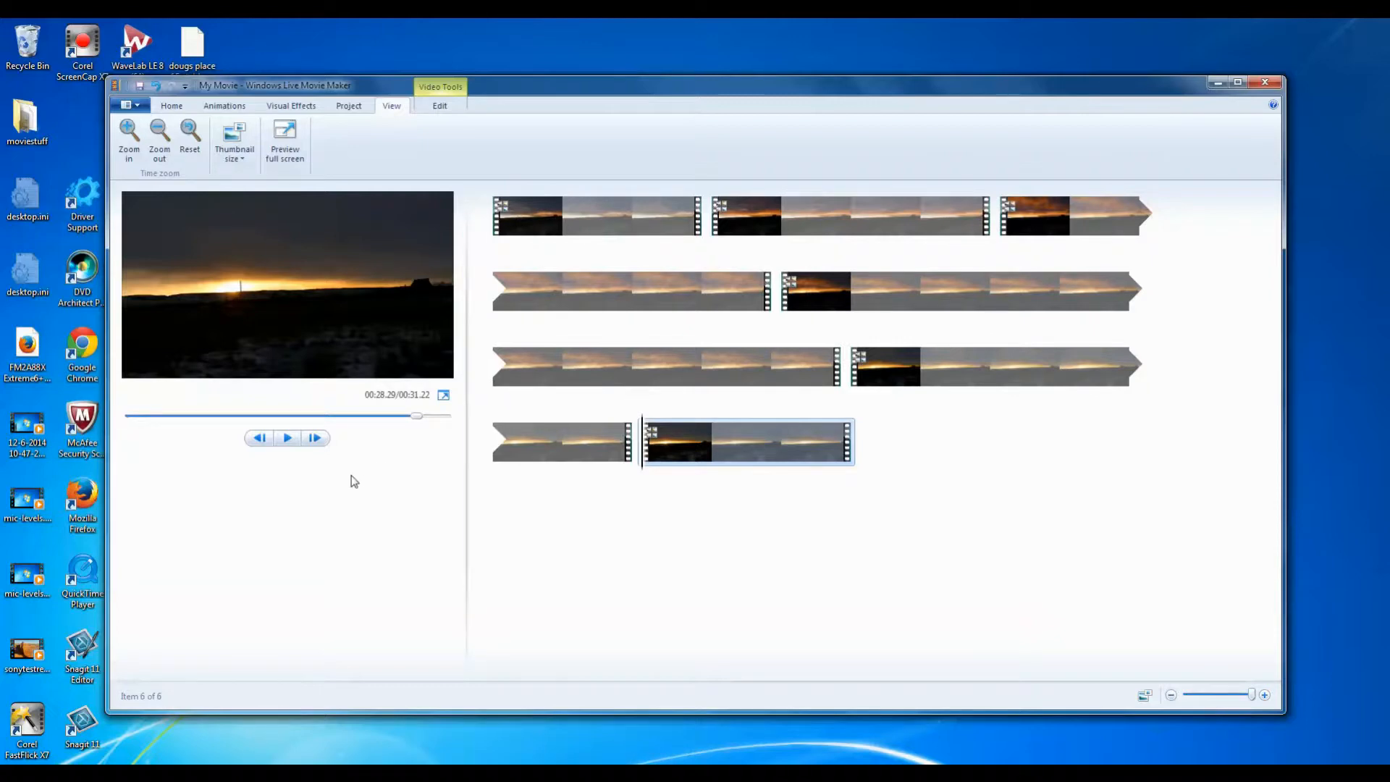
# Examine the available transitions and pan and zoom effects for the last segment.
pyautogui.click(223, 107)
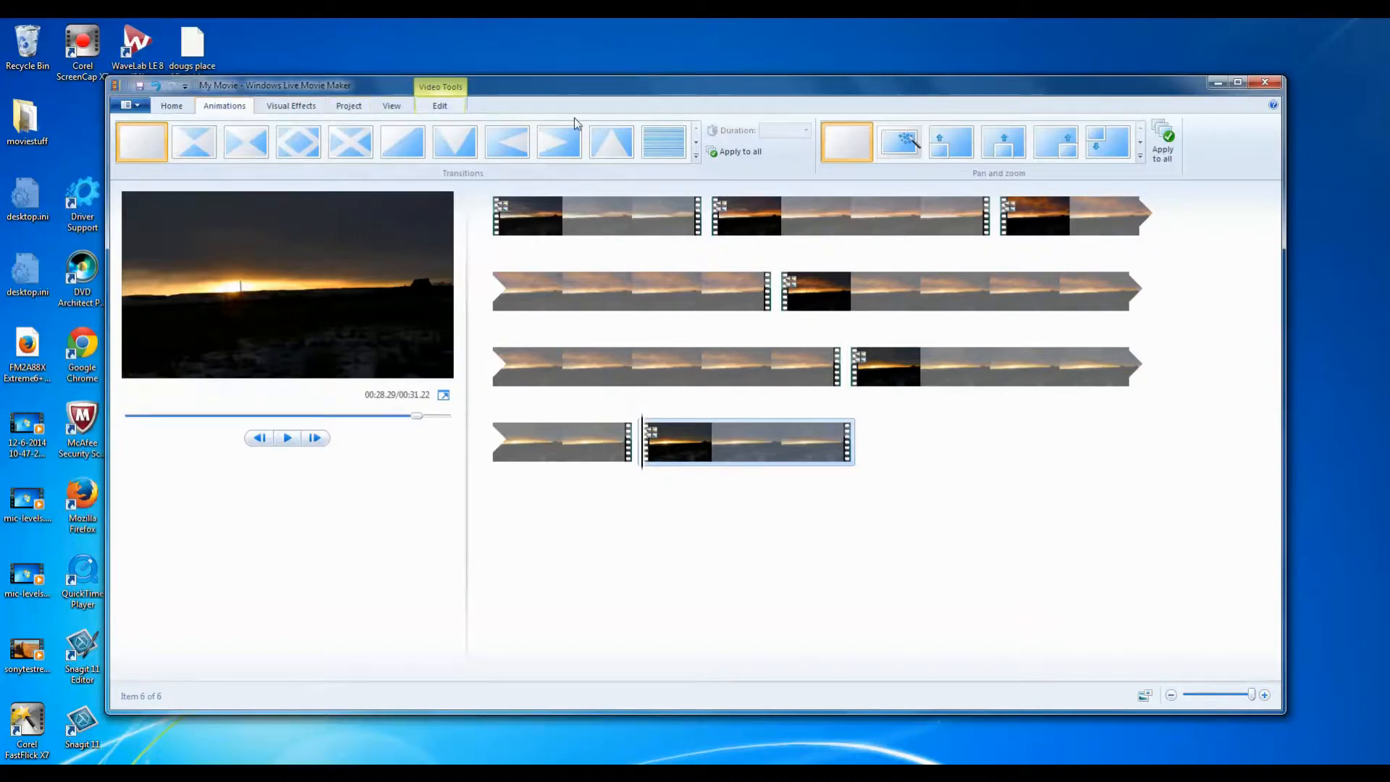
pyautogui.click(696, 156)
pyautogui.moveTo(698, 145)
pyautogui.mouseDown()
pyautogui.moveTo(705, 220)
pyautogui.moveTo(705, 132)
pyautogui.mouseUp()
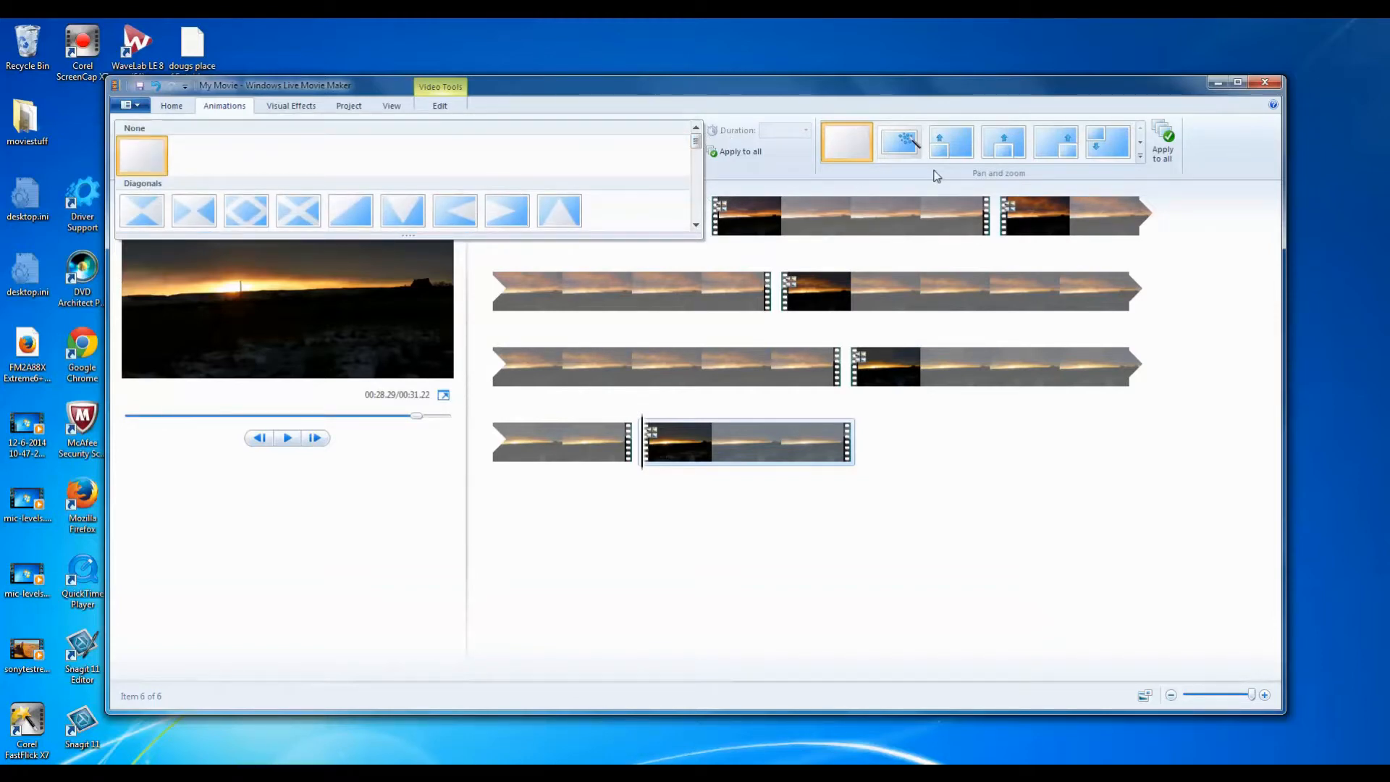
pyautogui.click(746, 93)
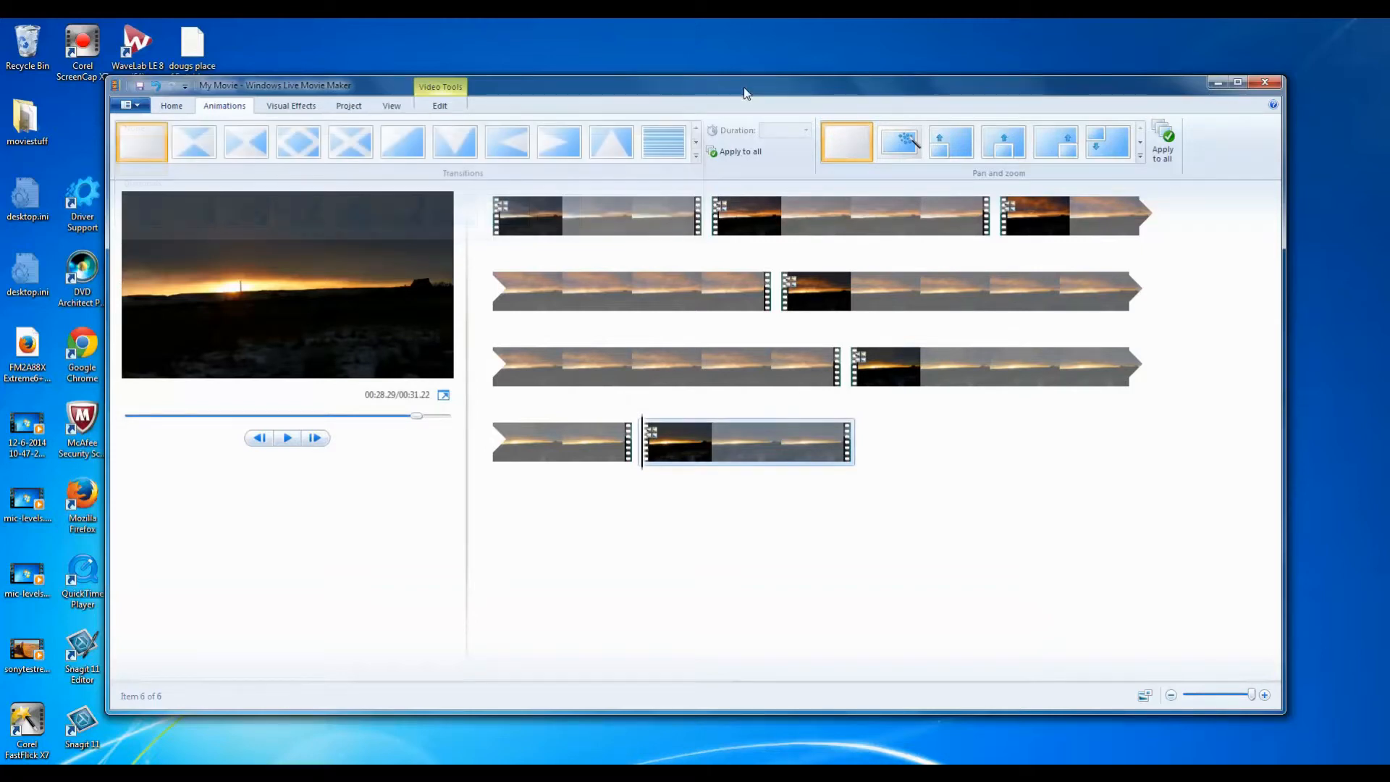
pyautogui.click(904, 144)
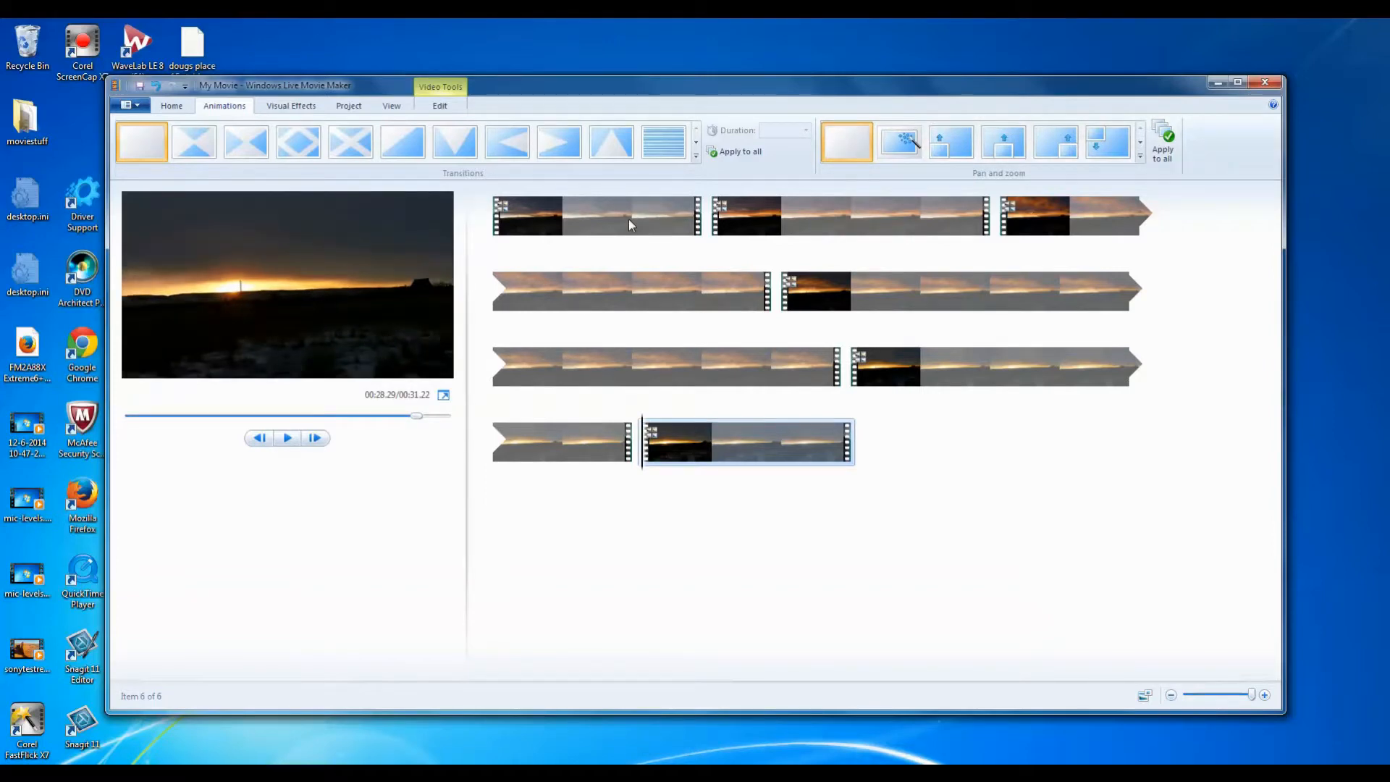
# Preview the split movie from the start of the first segment into the third segment.
pyautogui.moveTo(629, 218)
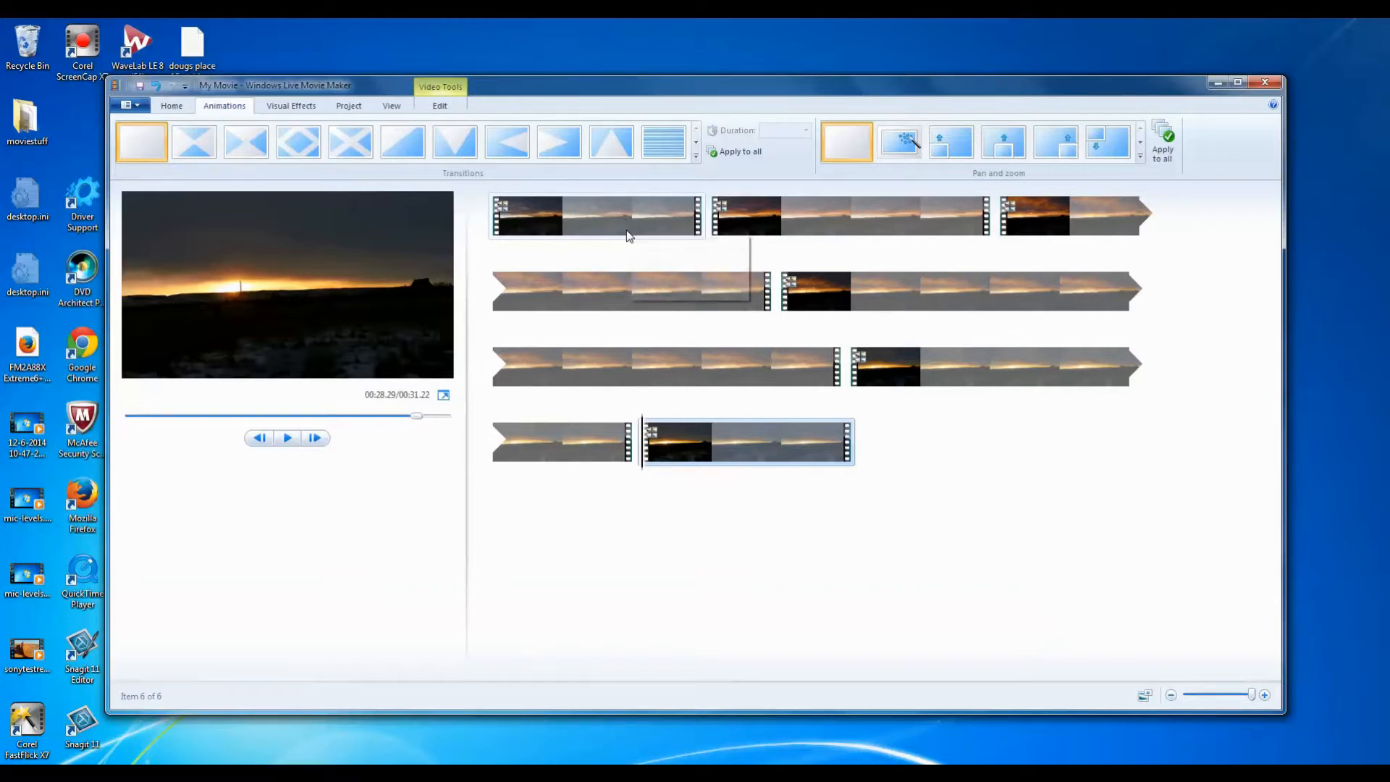
pyautogui.rightClick(624, 216)
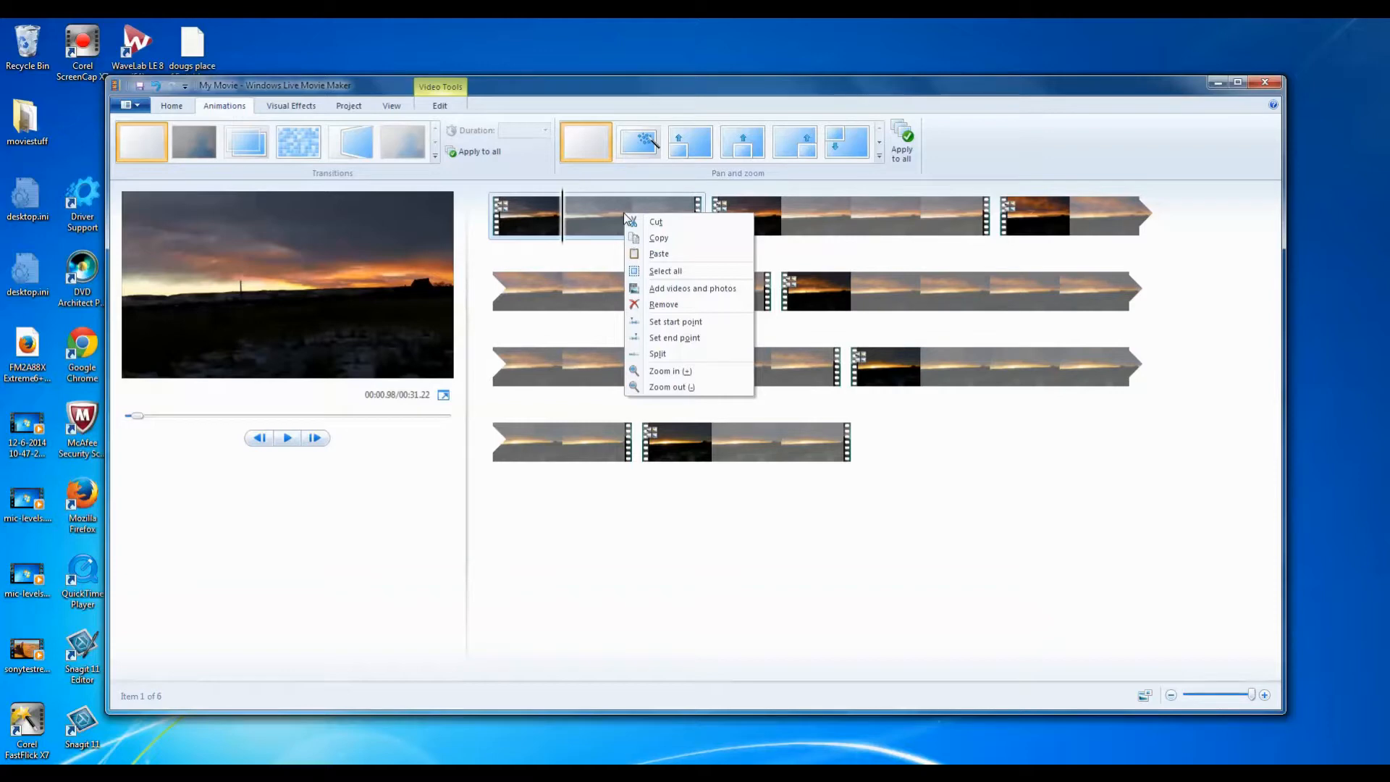
pyautogui.click(493, 204)
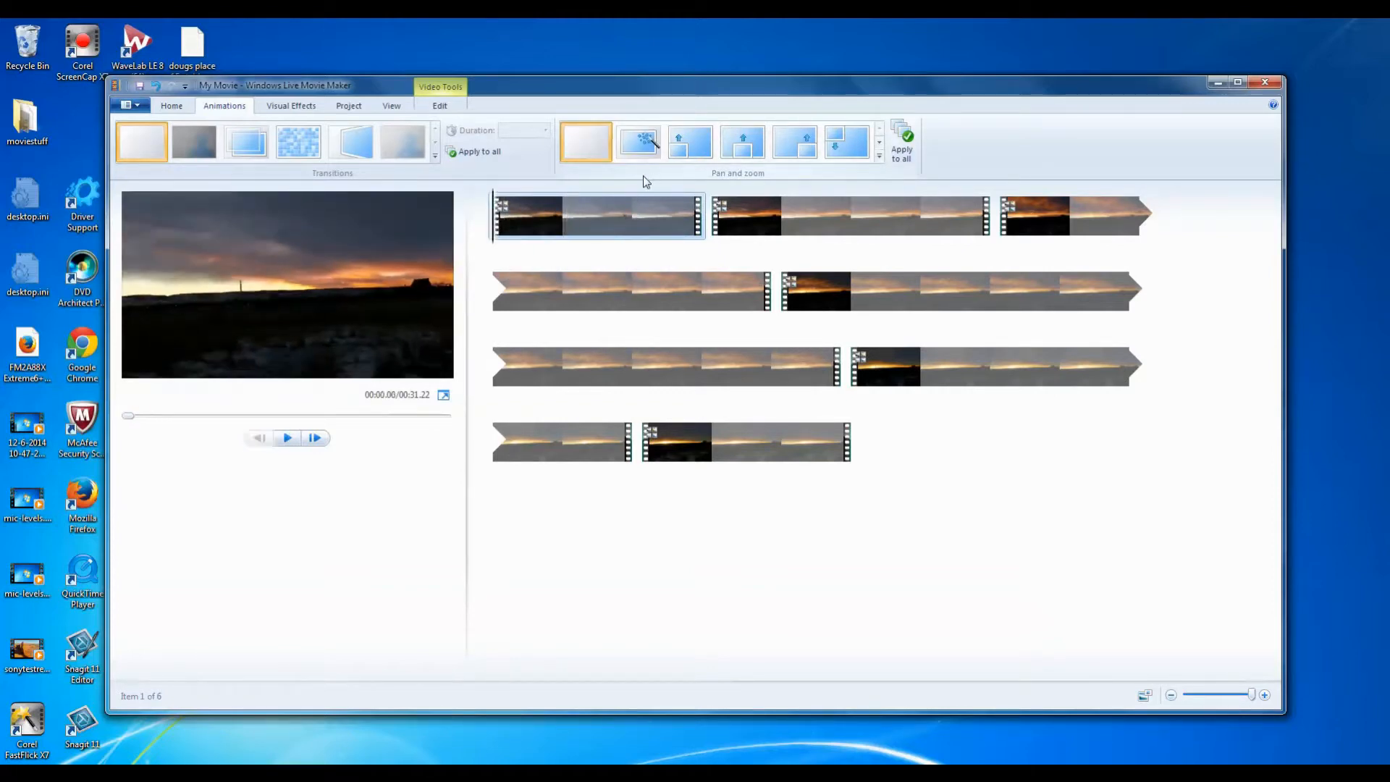
pyautogui.click(289, 438)
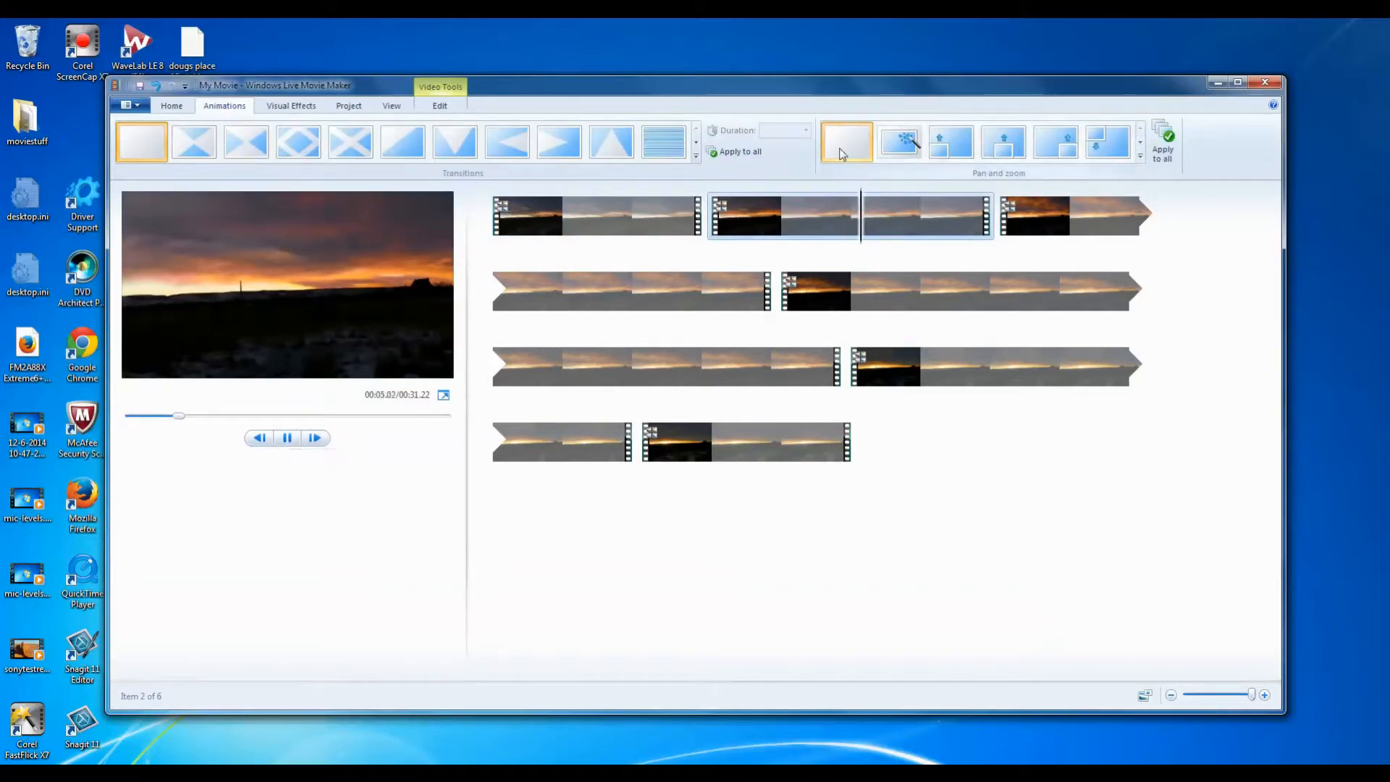
pyautogui.click(285, 439)
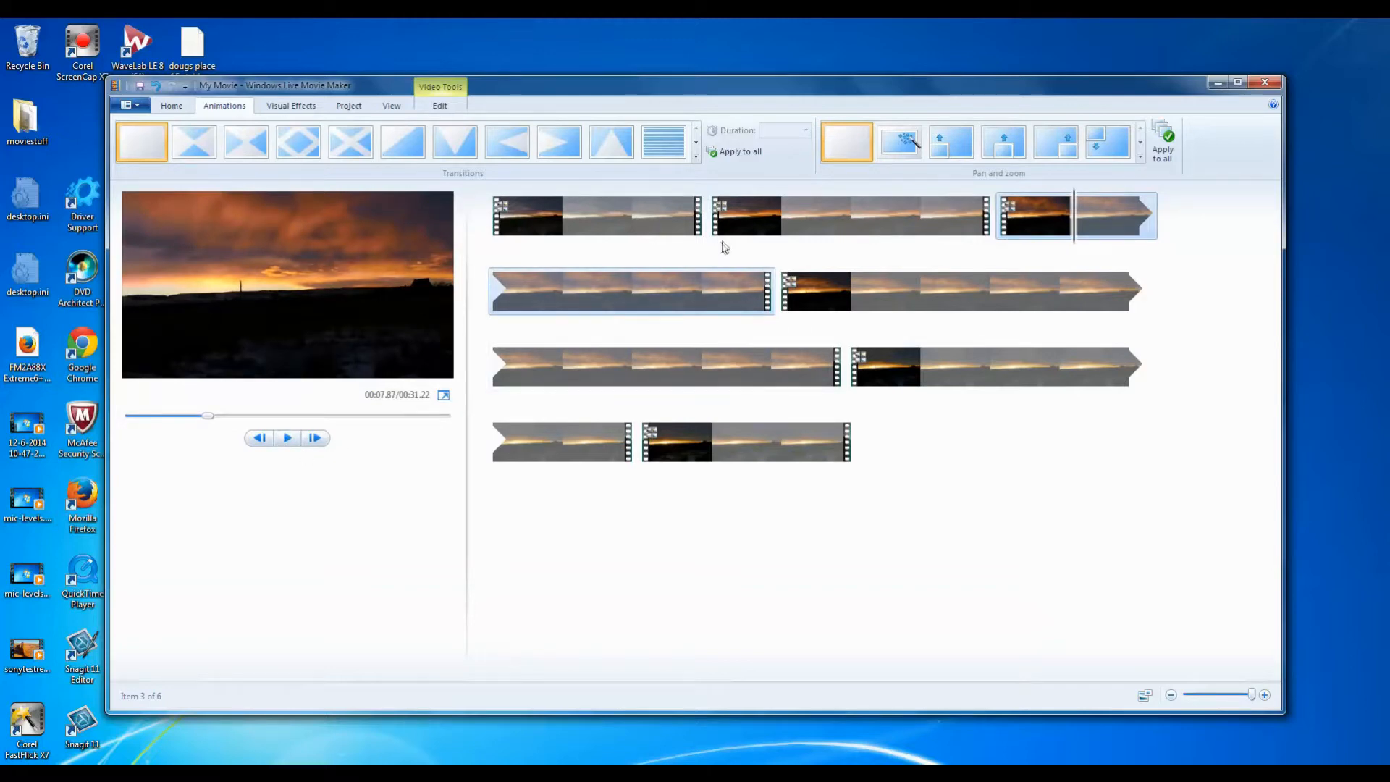
# Apply the centered zoom-in pan and zoom effect to the first segment.
pyautogui.click(770, 210)
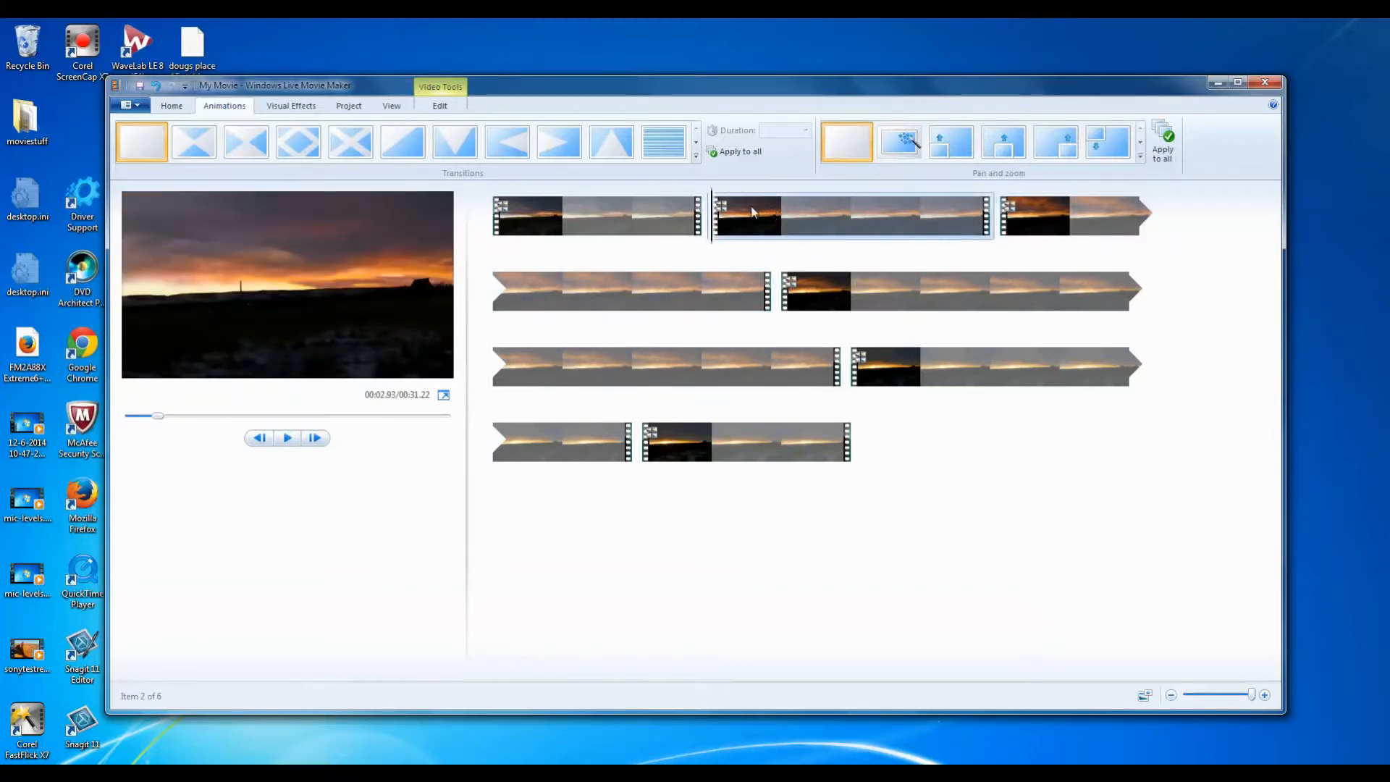
pyautogui.click(631, 211)
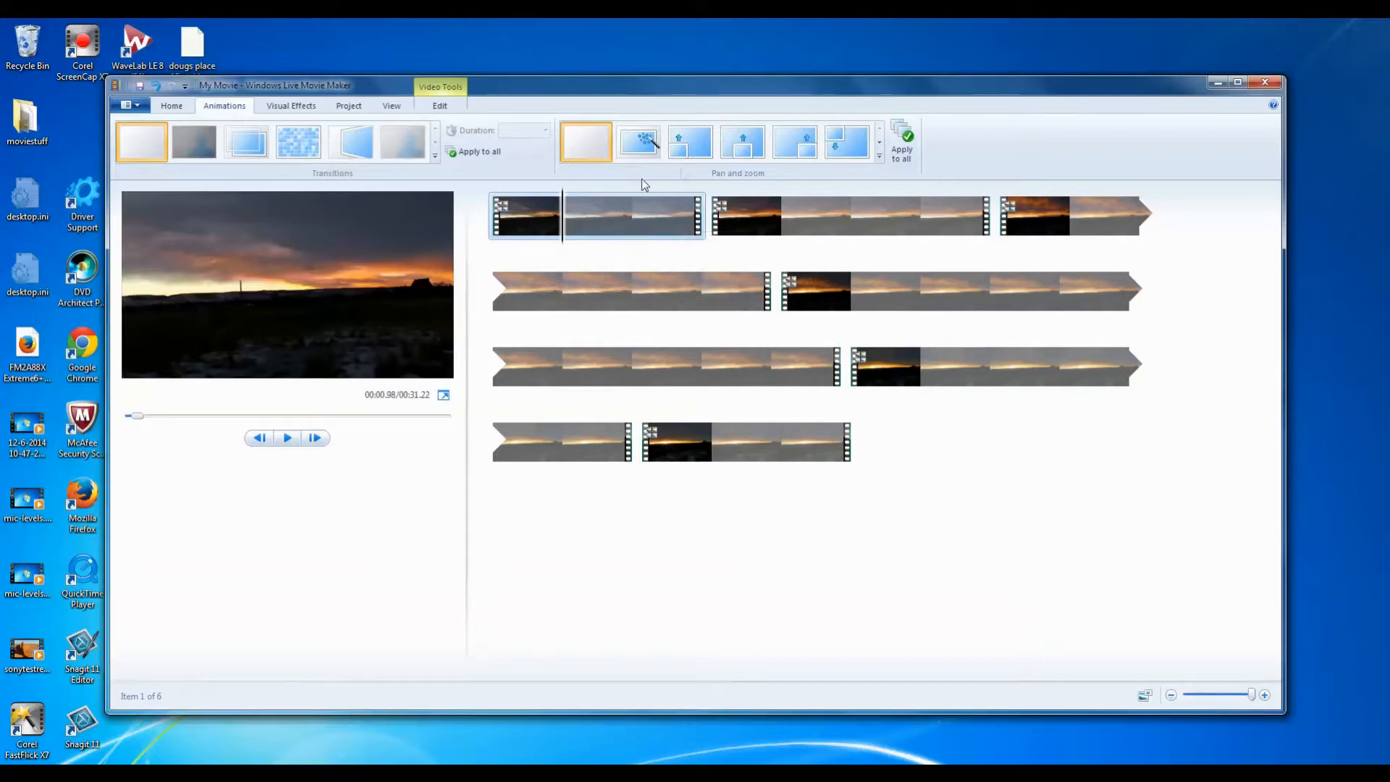
pyautogui.click(679, 146)
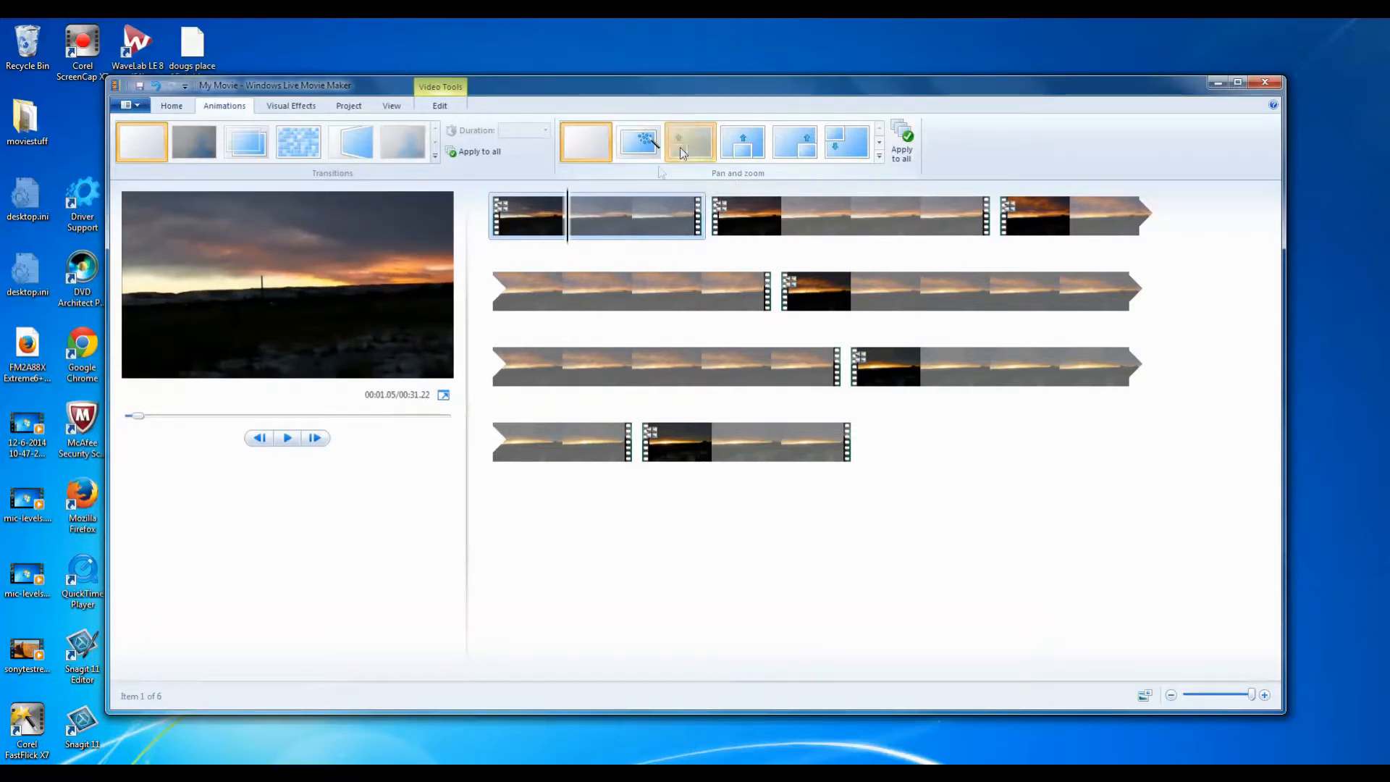
pyautogui.click(599, 218)
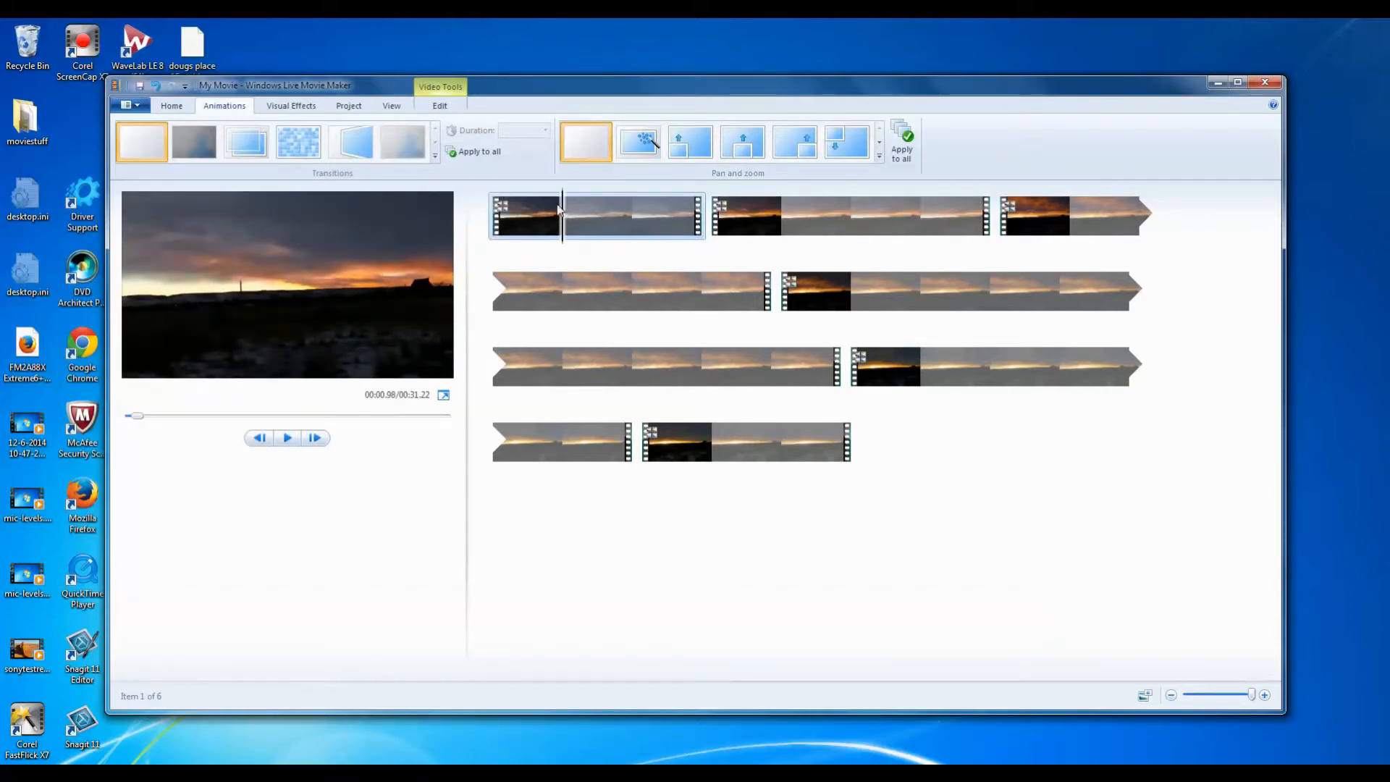
pyautogui.click(552, 199)
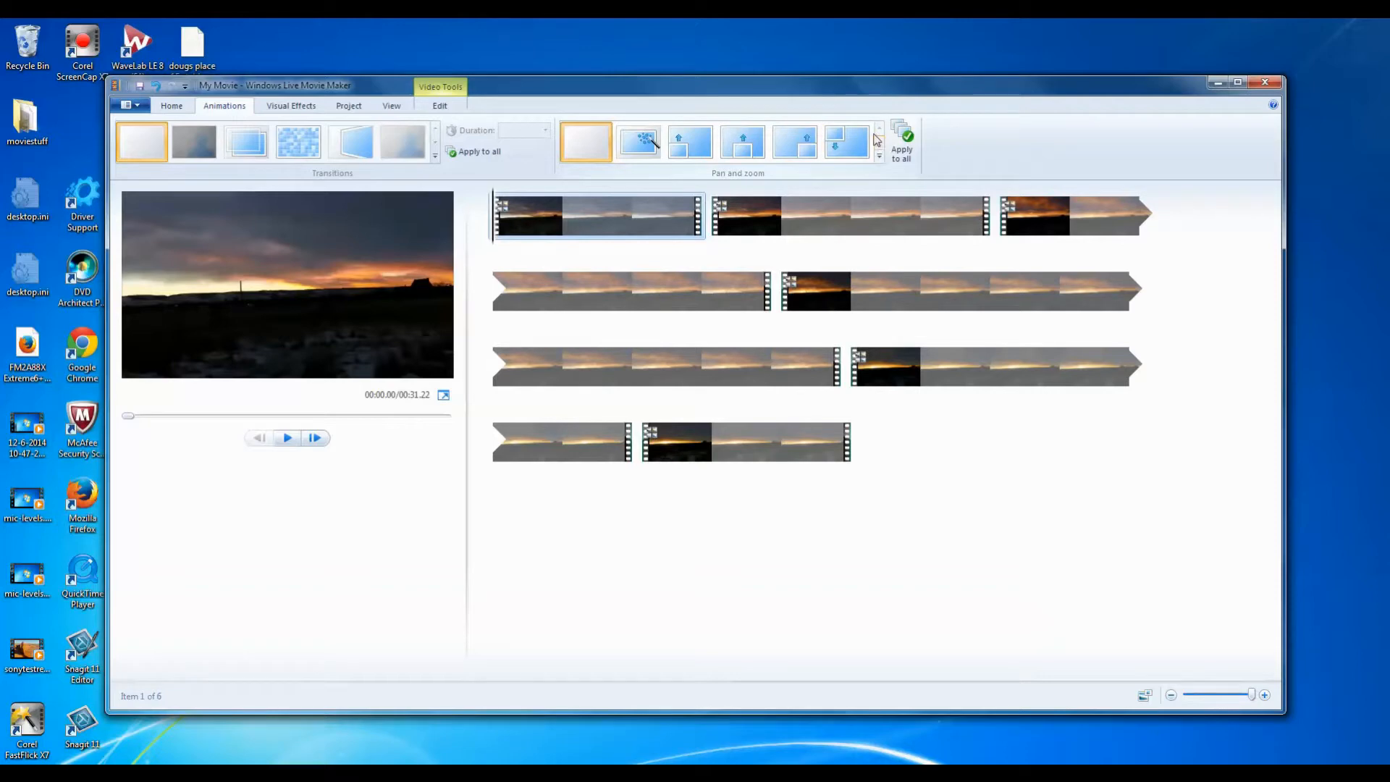
pyautogui.click(881, 157)
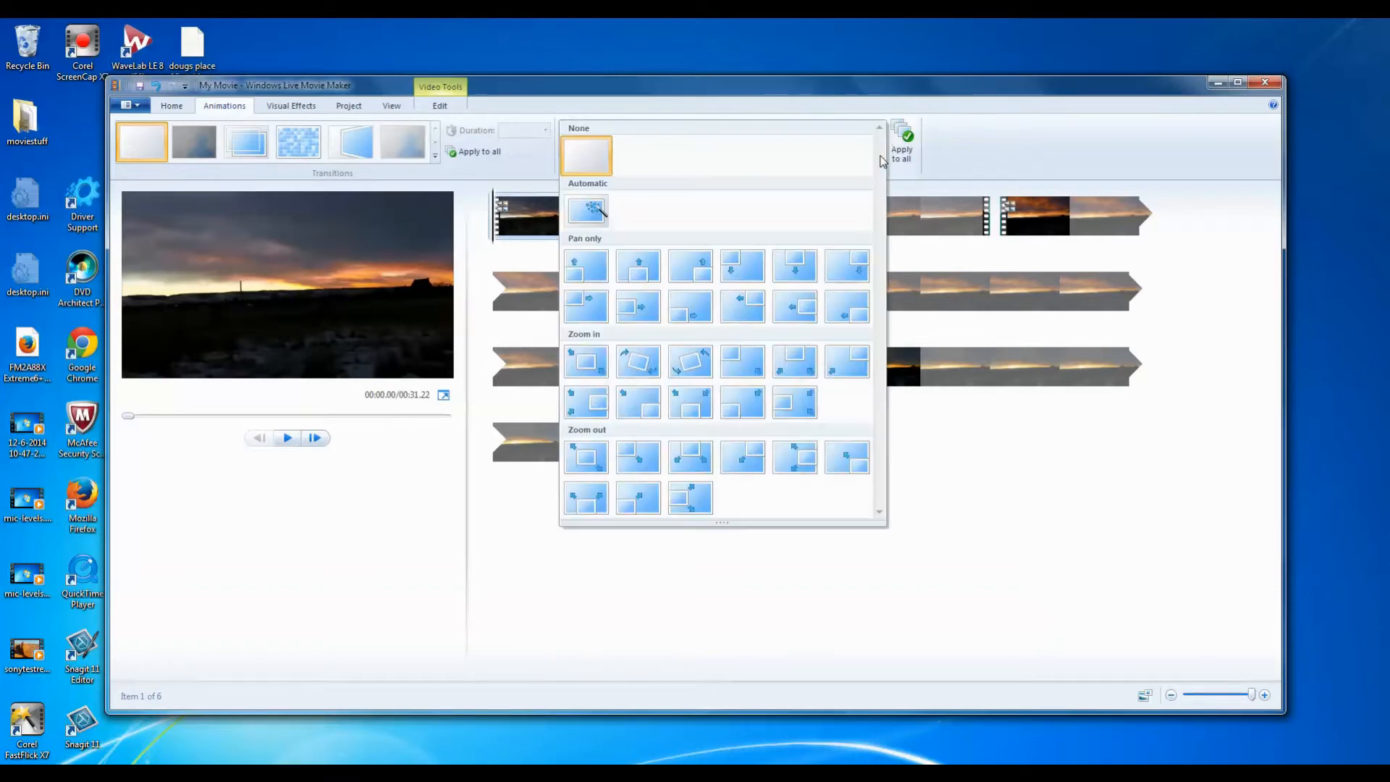
pyautogui.click(589, 362)
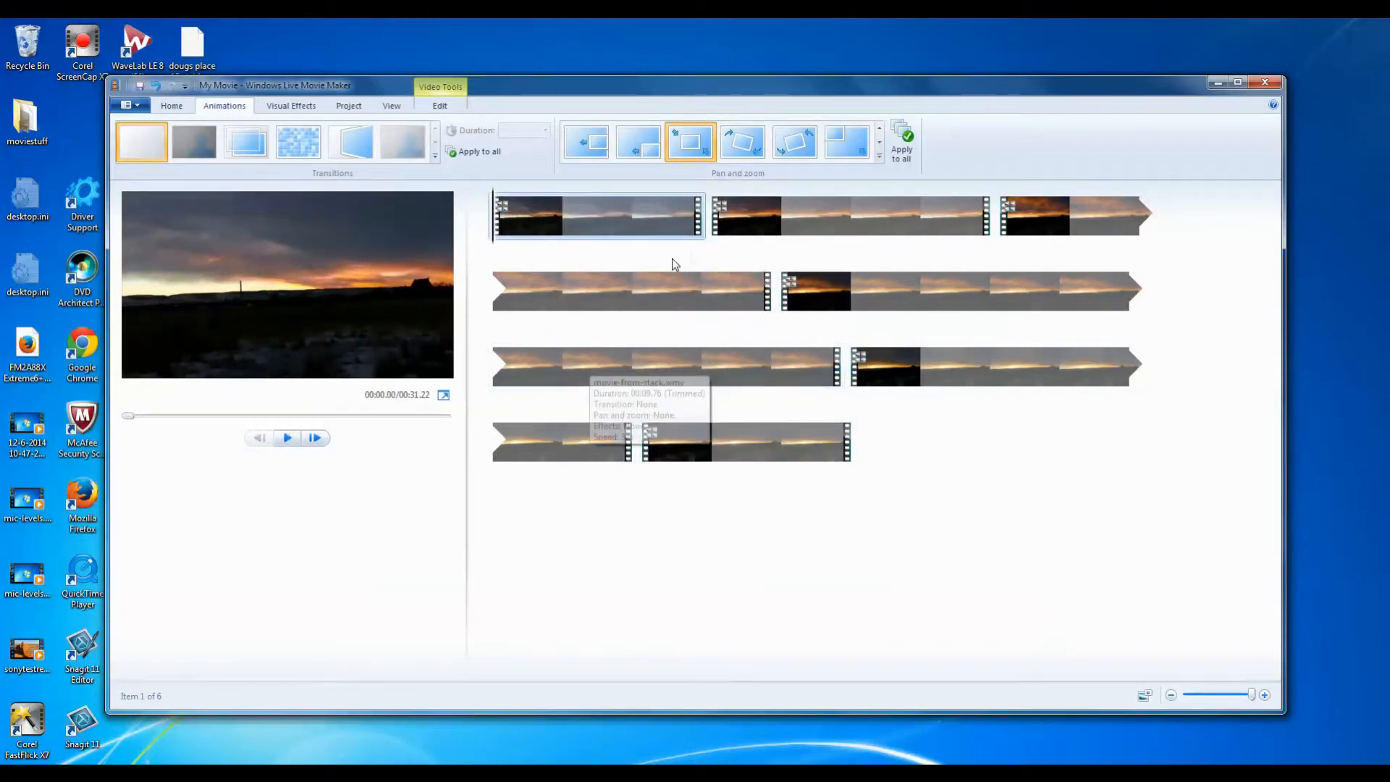
# Apply the Zoom in center effect to the second segment and the upward pan along the right side to the third.
pyautogui.click(817, 215)
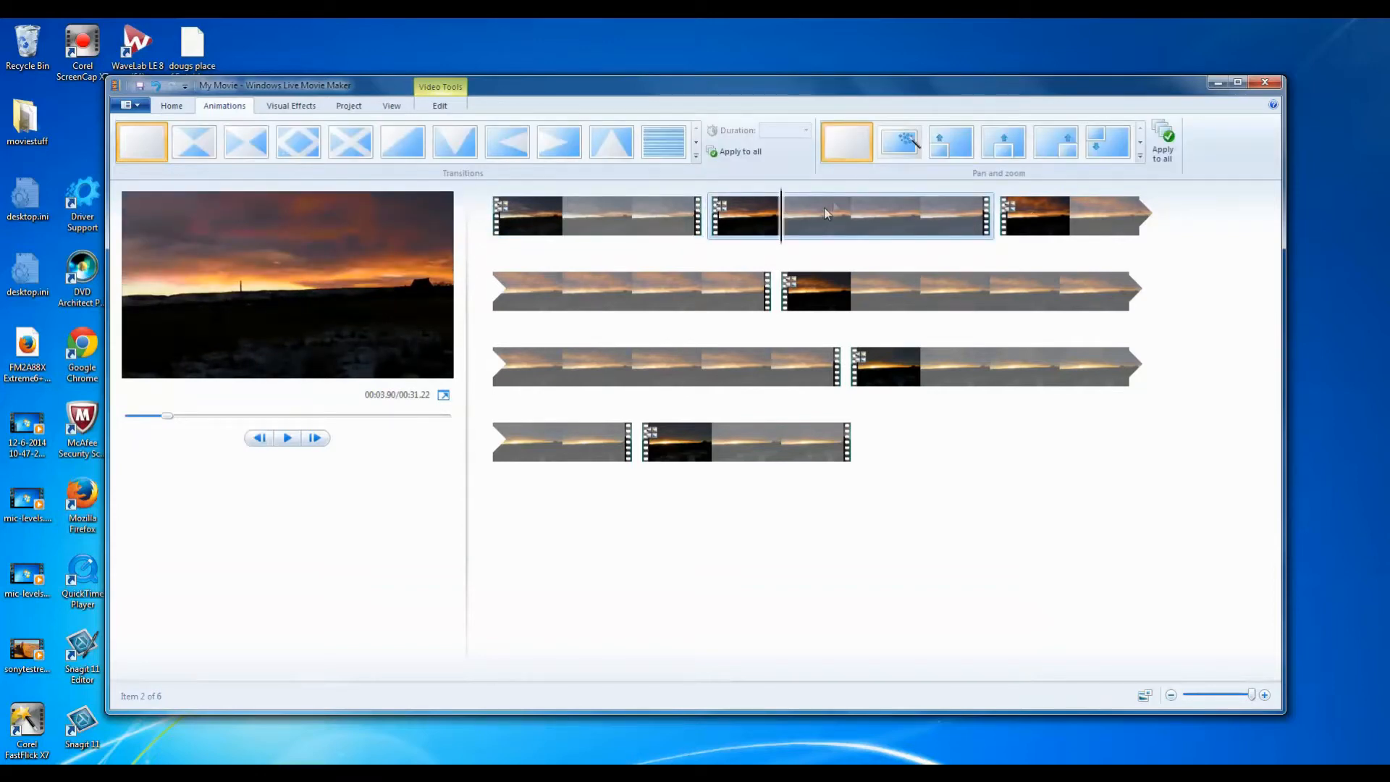
pyautogui.click(1141, 159)
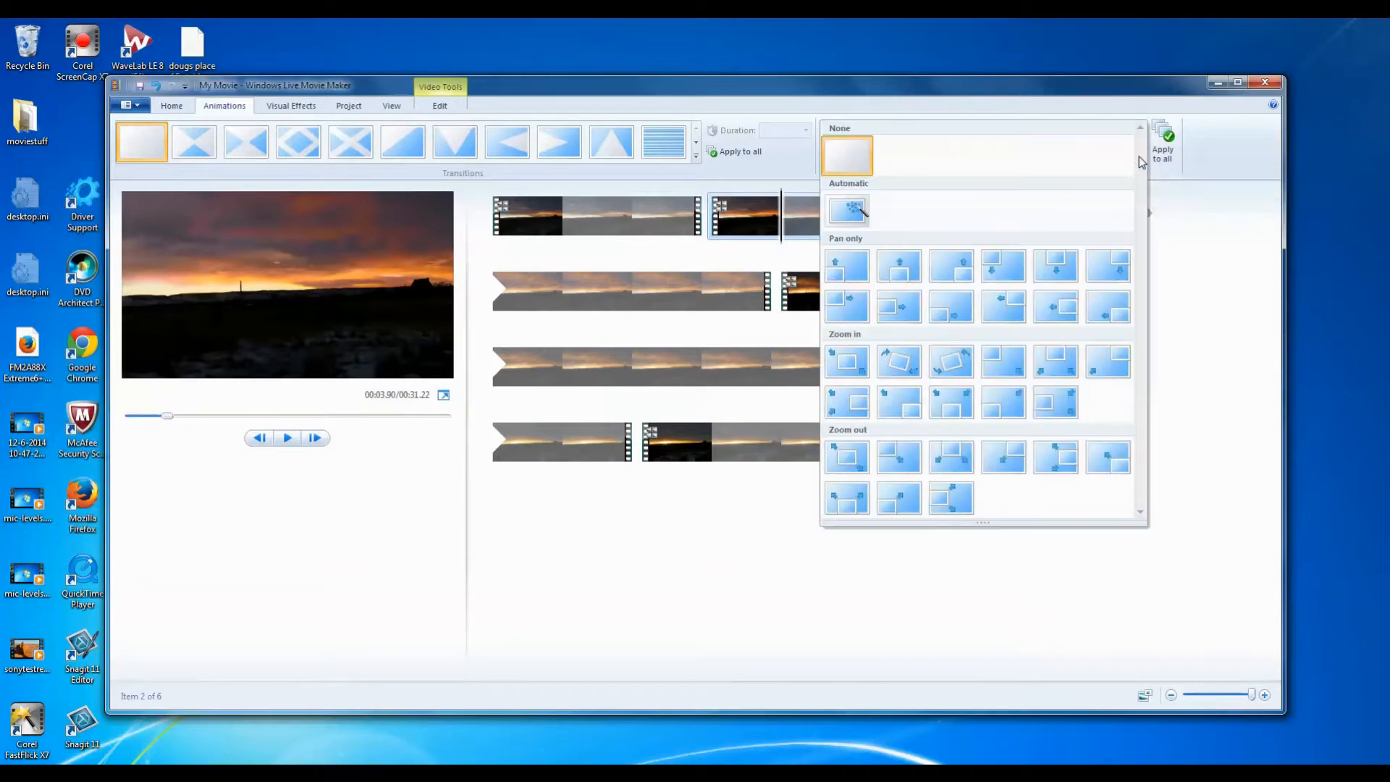
pyautogui.click(846, 361)
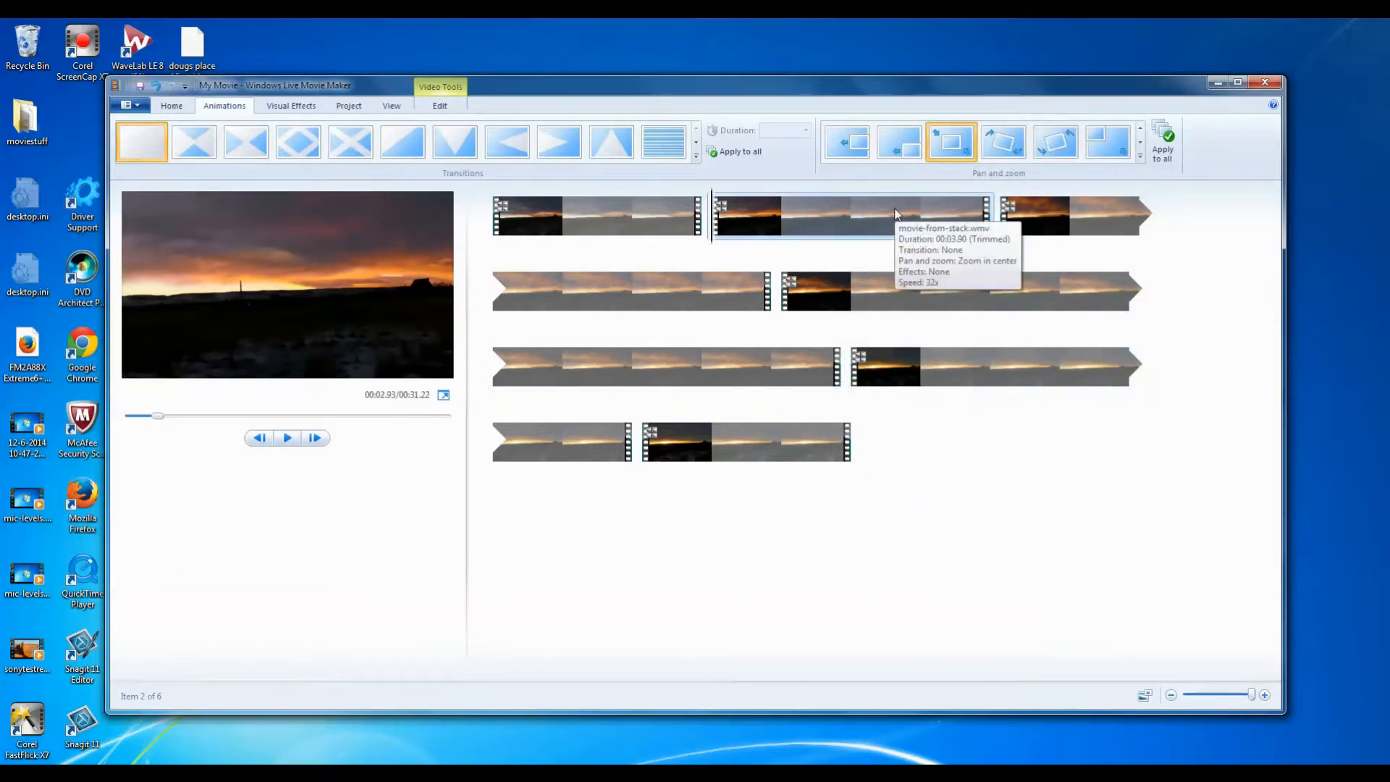
pyautogui.click(1057, 212)
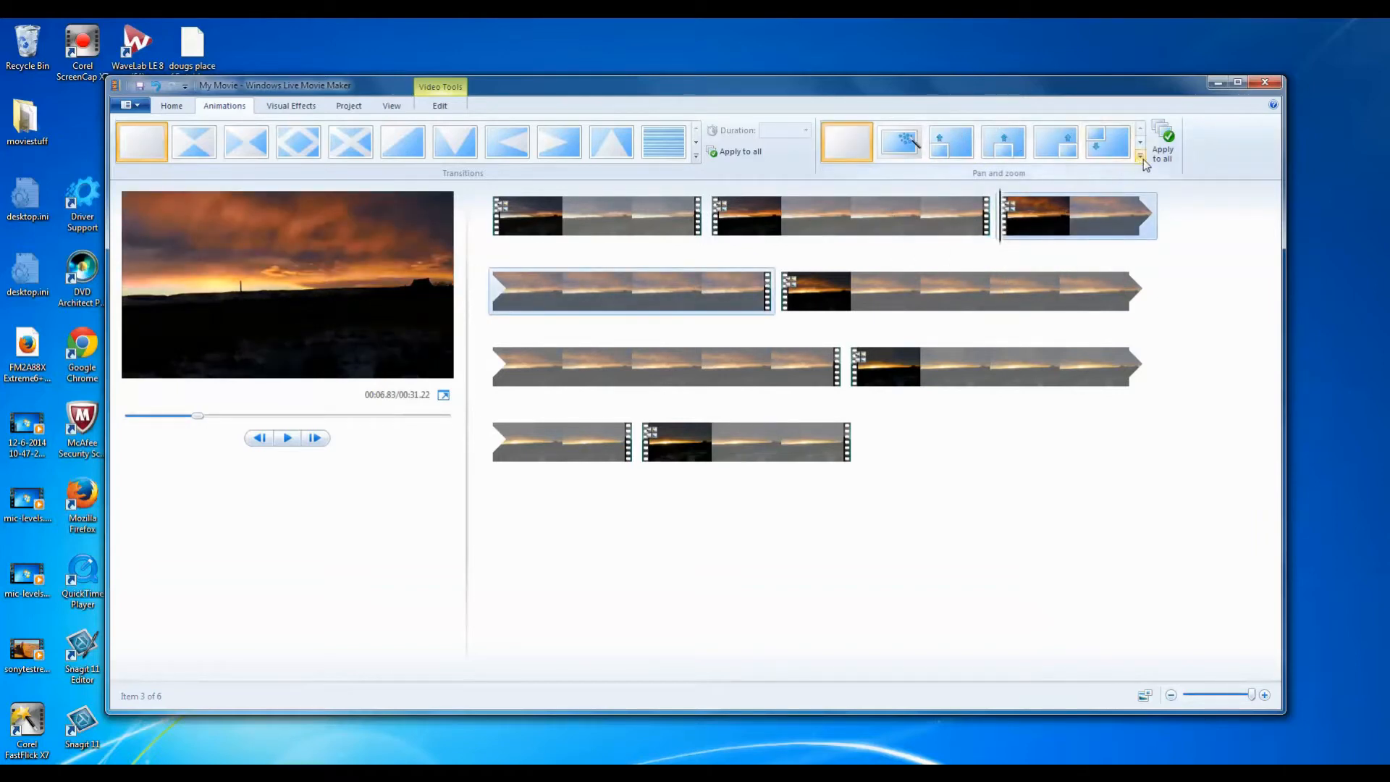
pyautogui.click(1064, 152)
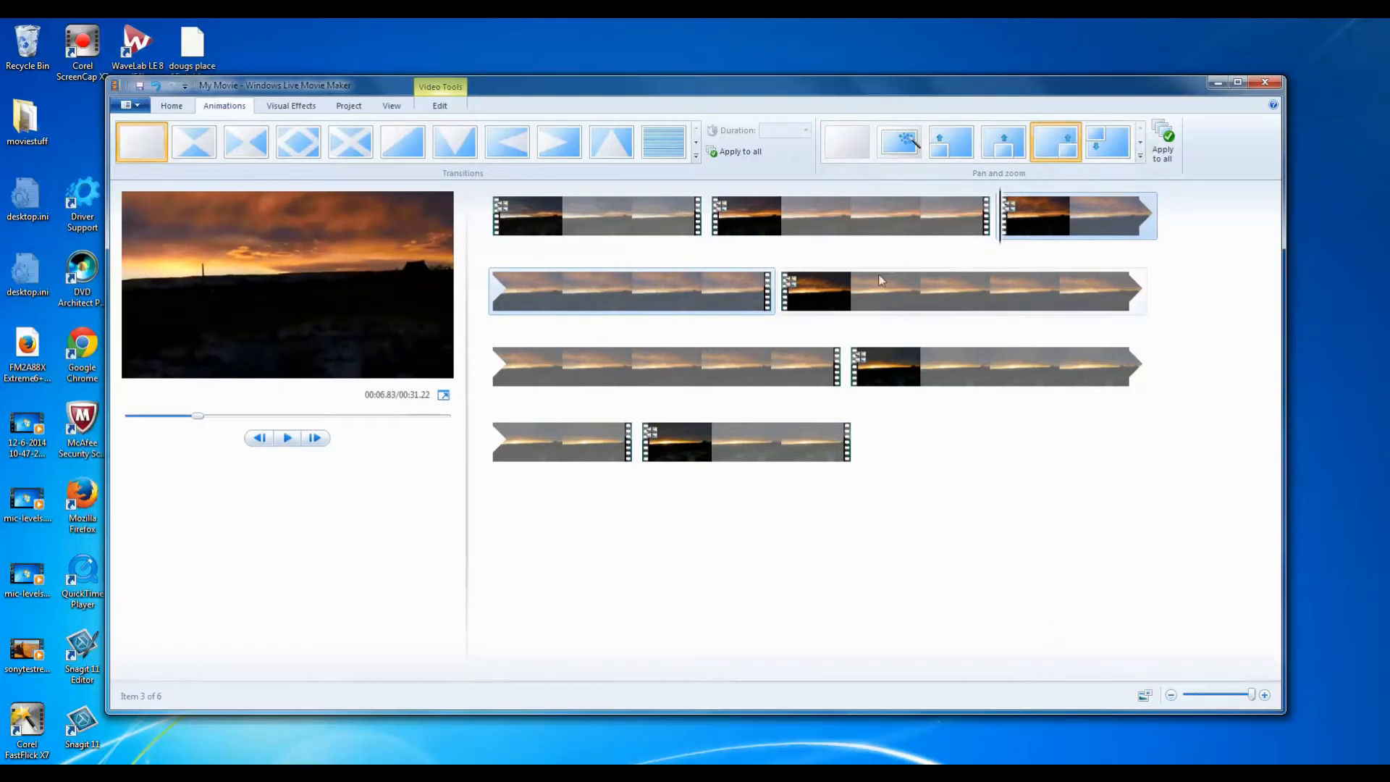
# Apply the Zoom out top-right pan and zoom effect to the fourth segment.
pyautogui.click(876, 295)
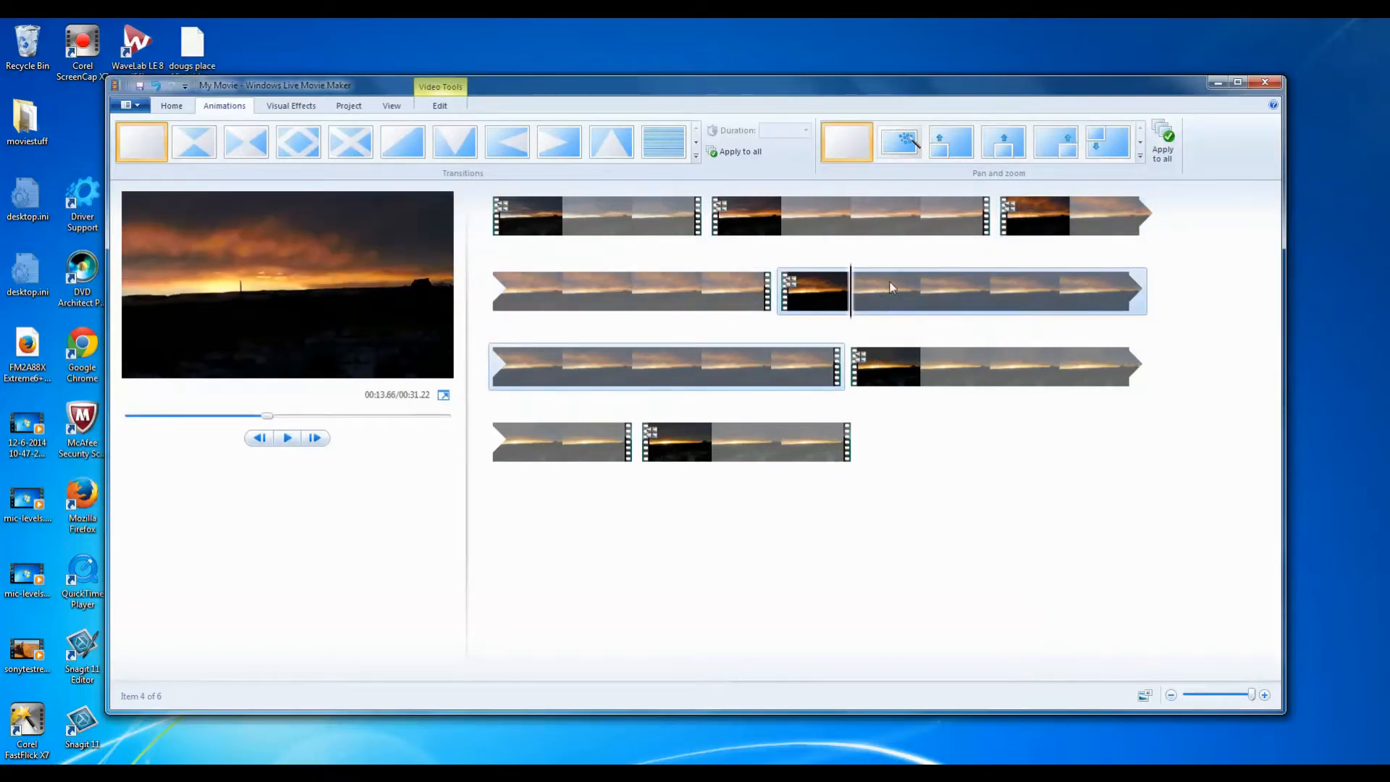
pyautogui.click(1140, 155)
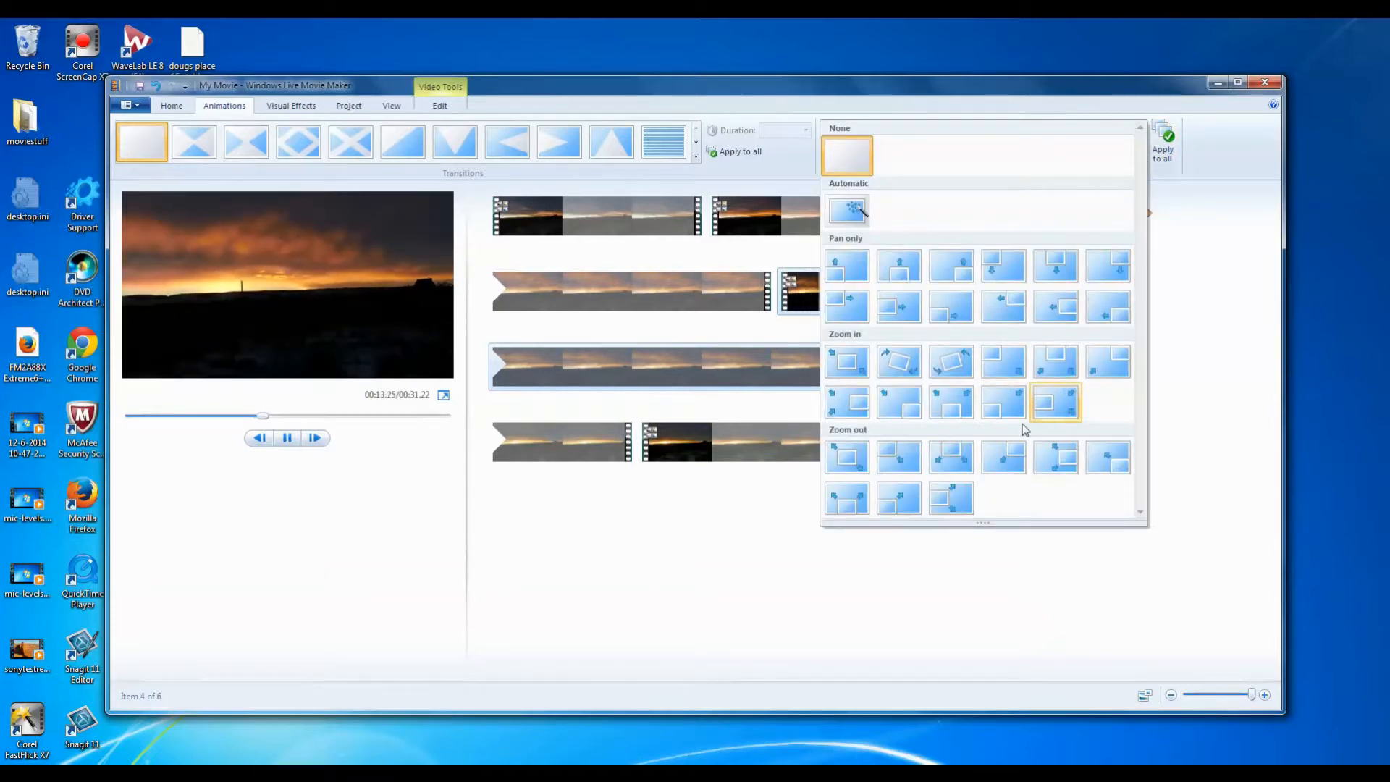
pyautogui.click(1003, 459)
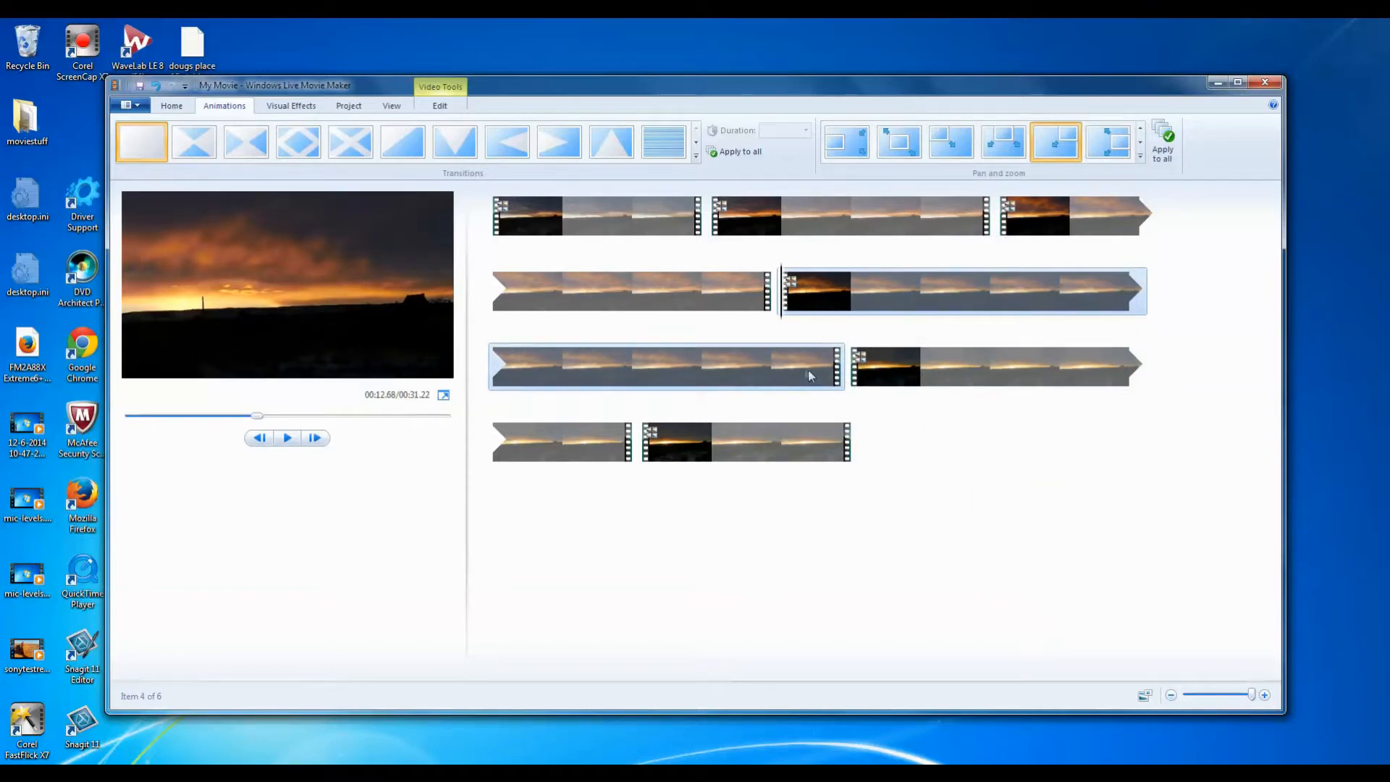
pyautogui.moveTo(806, 373)
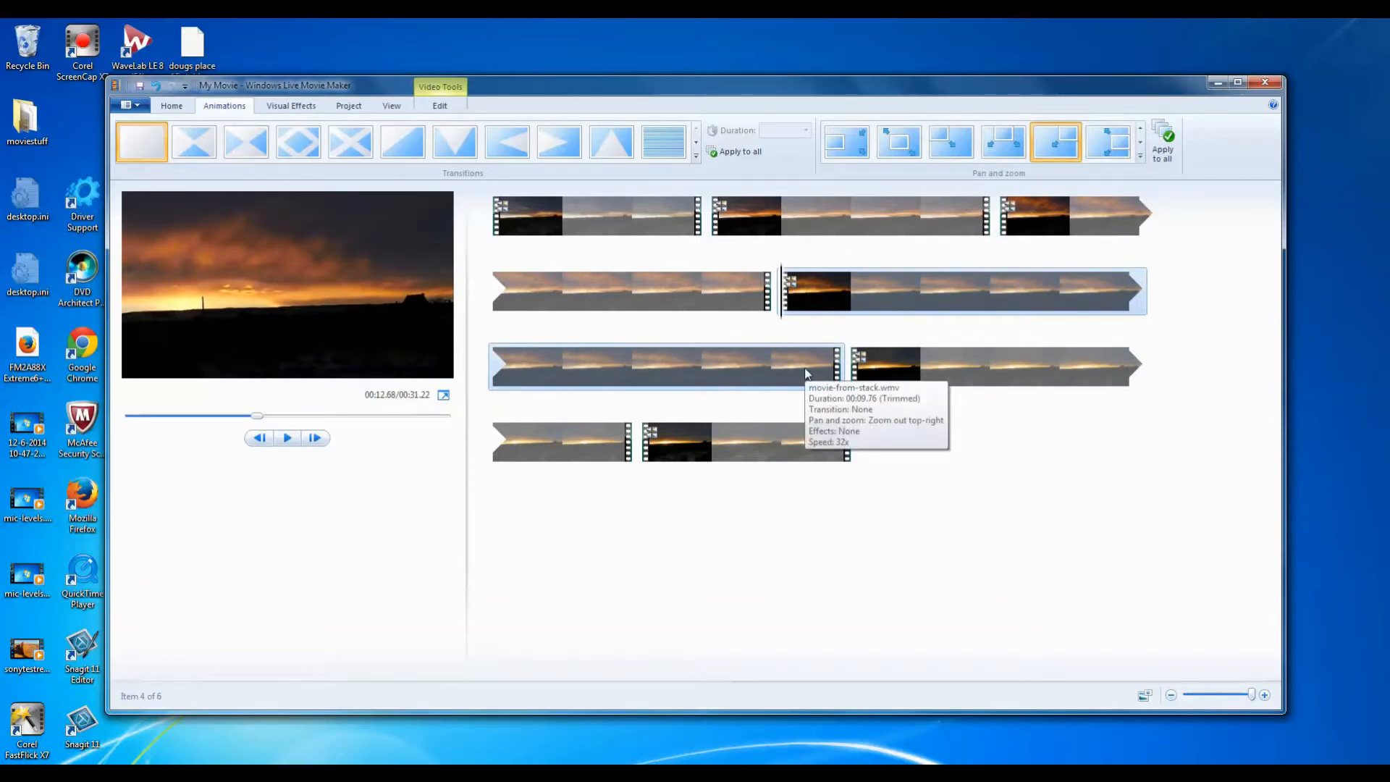
# Apply a zoom-in pan and zoom effect to the fifth segment and a zoom-out effect to the last segment.
pyautogui.click(935, 367)
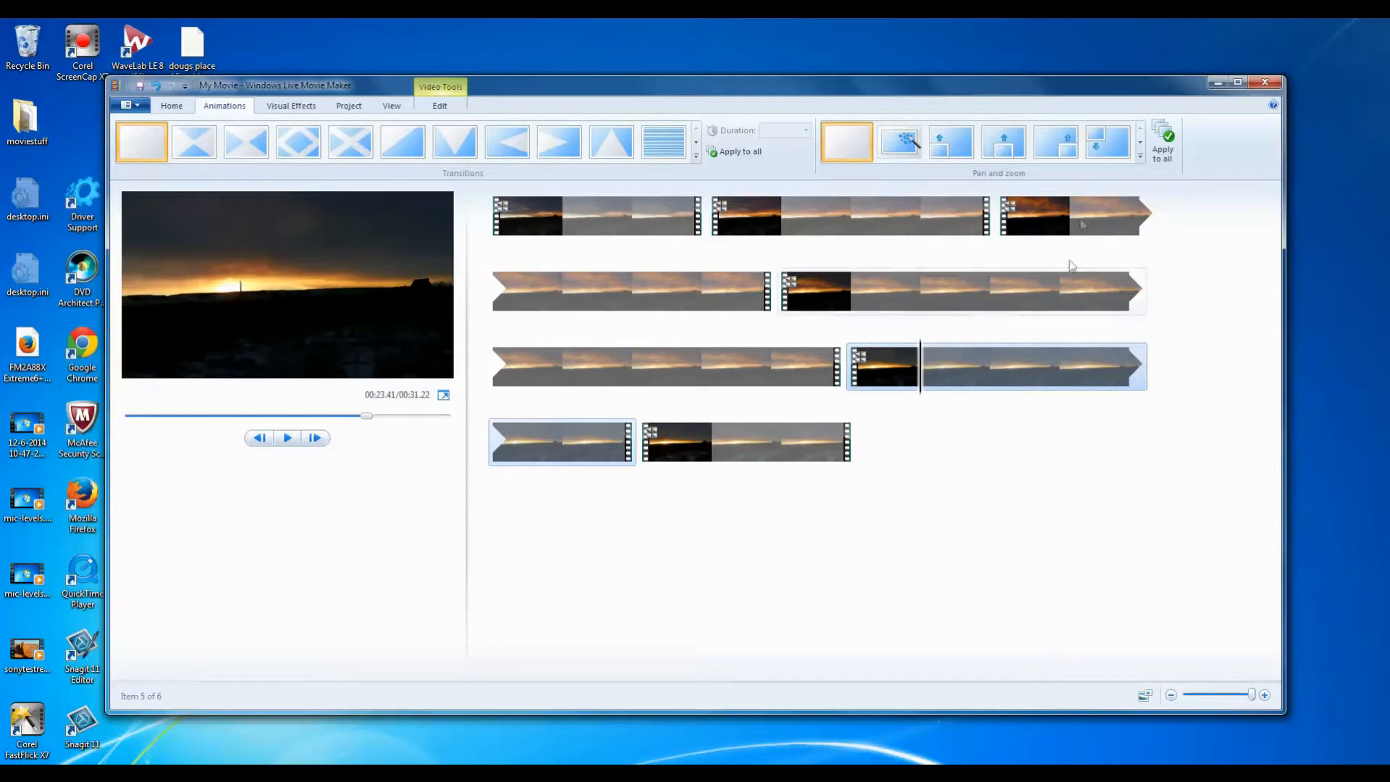
pyautogui.click(1140, 156)
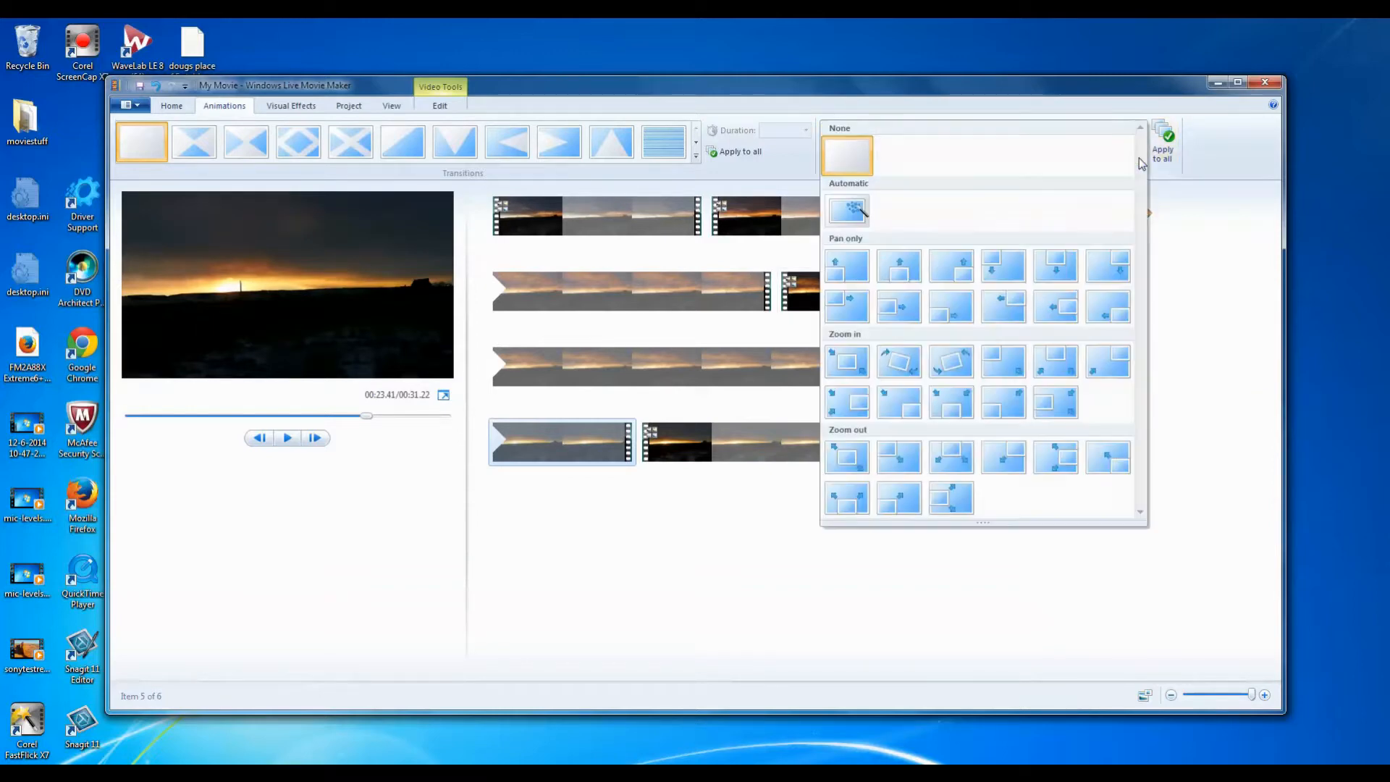
pyautogui.click(957, 404)
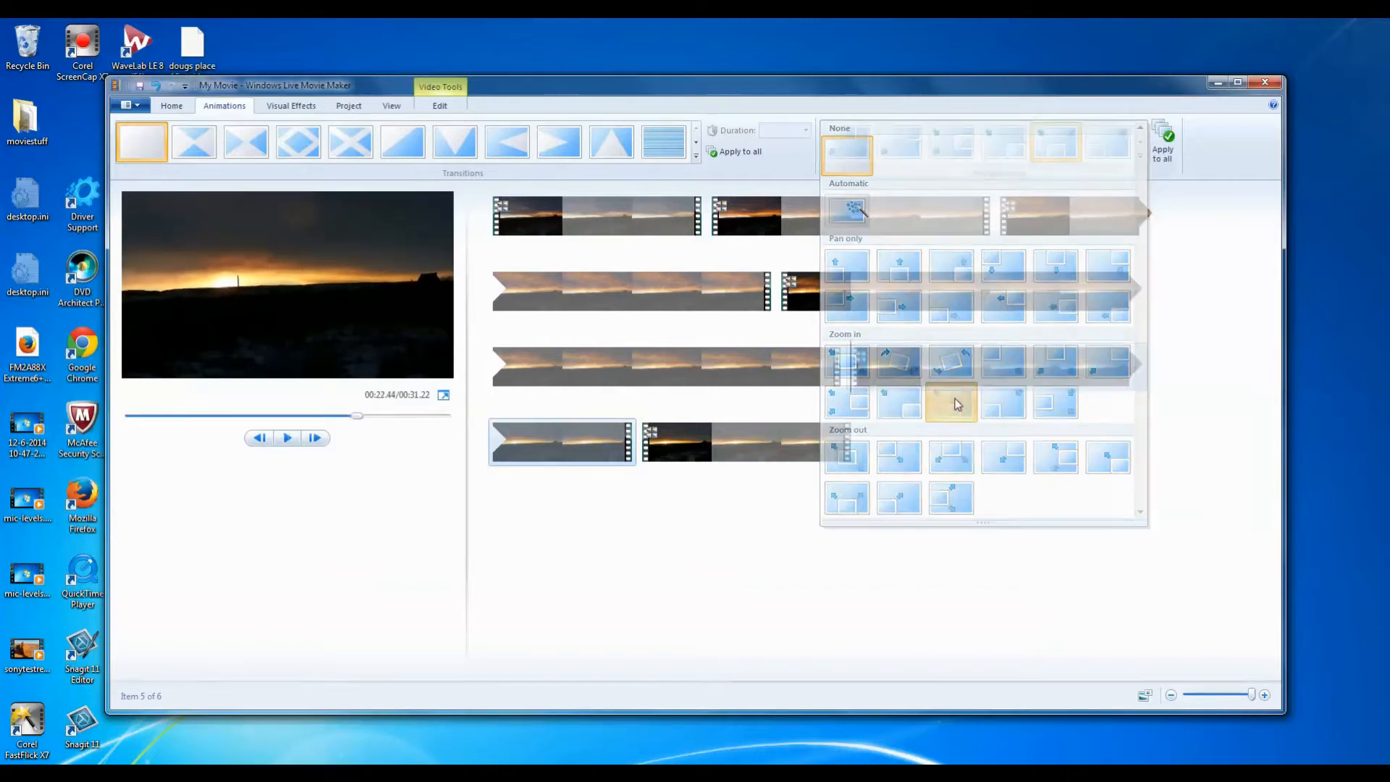
pyautogui.click(770, 442)
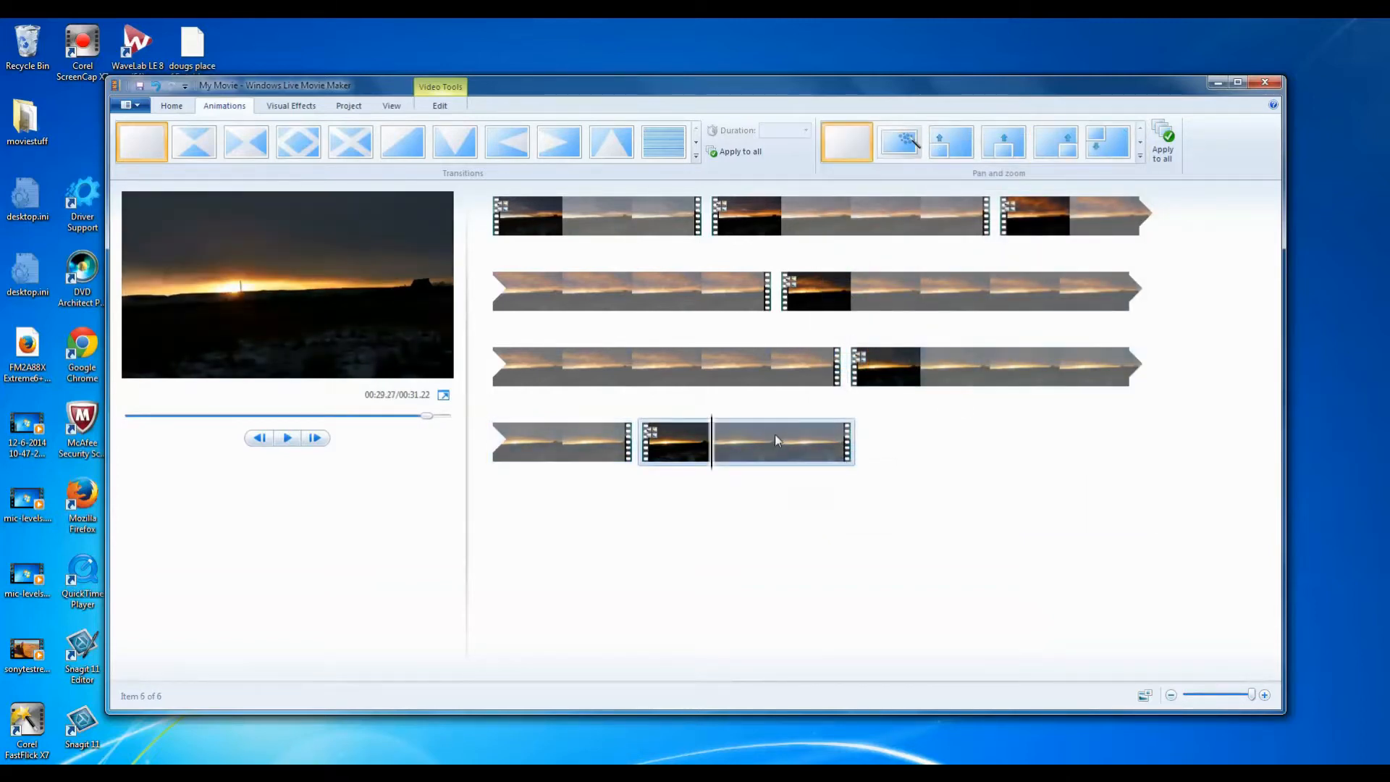
pyautogui.click(1141, 159)
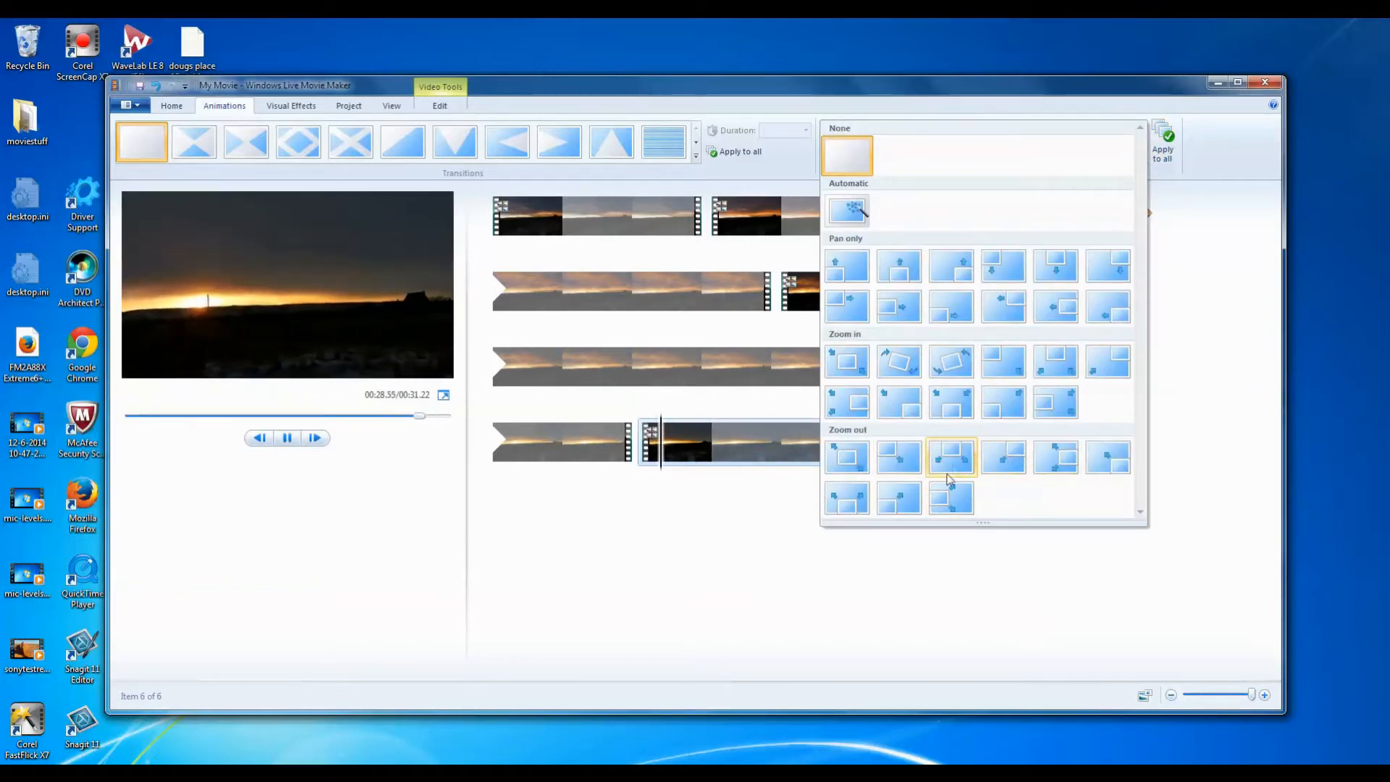
pyautogui.click(898, 498)
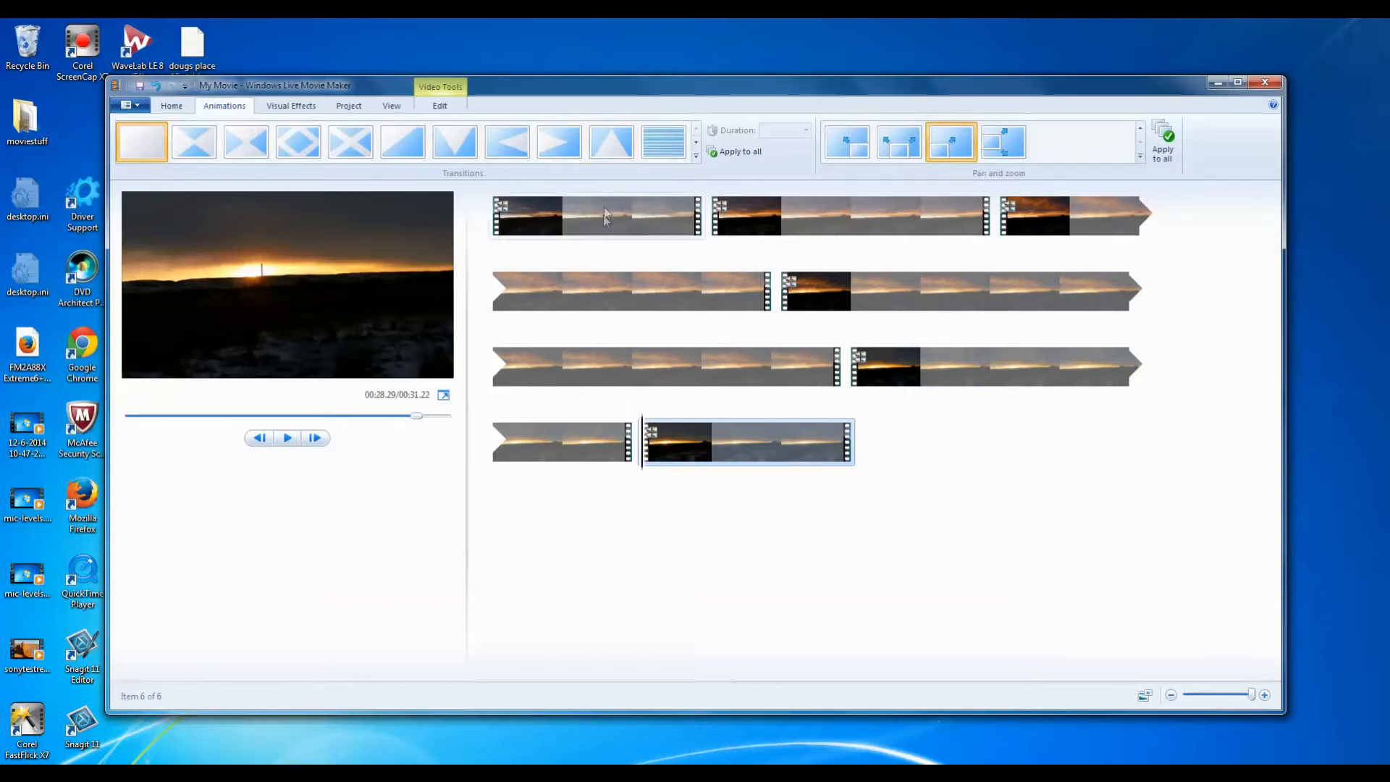
# Start saving the movie with the high-definition display setting.
pyautogui.moveTo(599, 213)
pyautogui.click(171, 106)
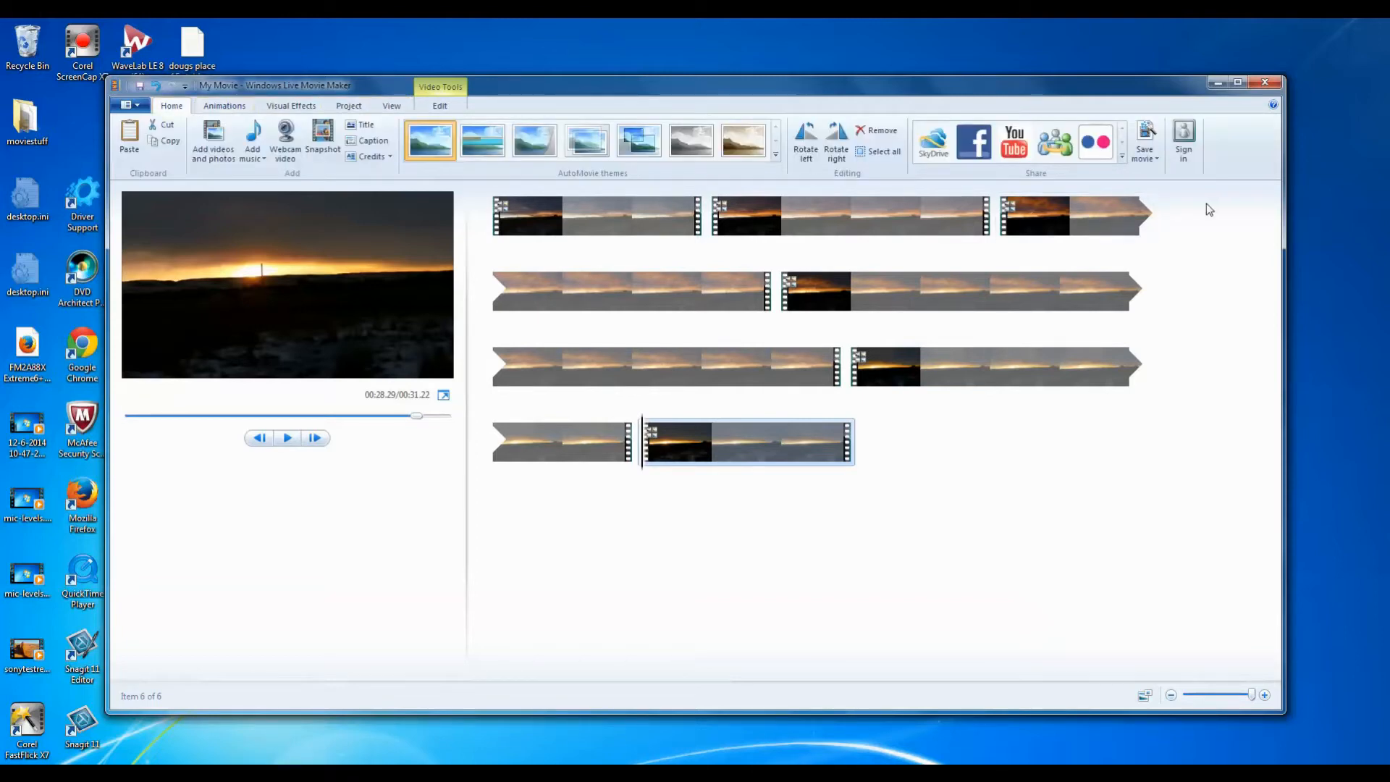
pyautogui.click(1153, 158)
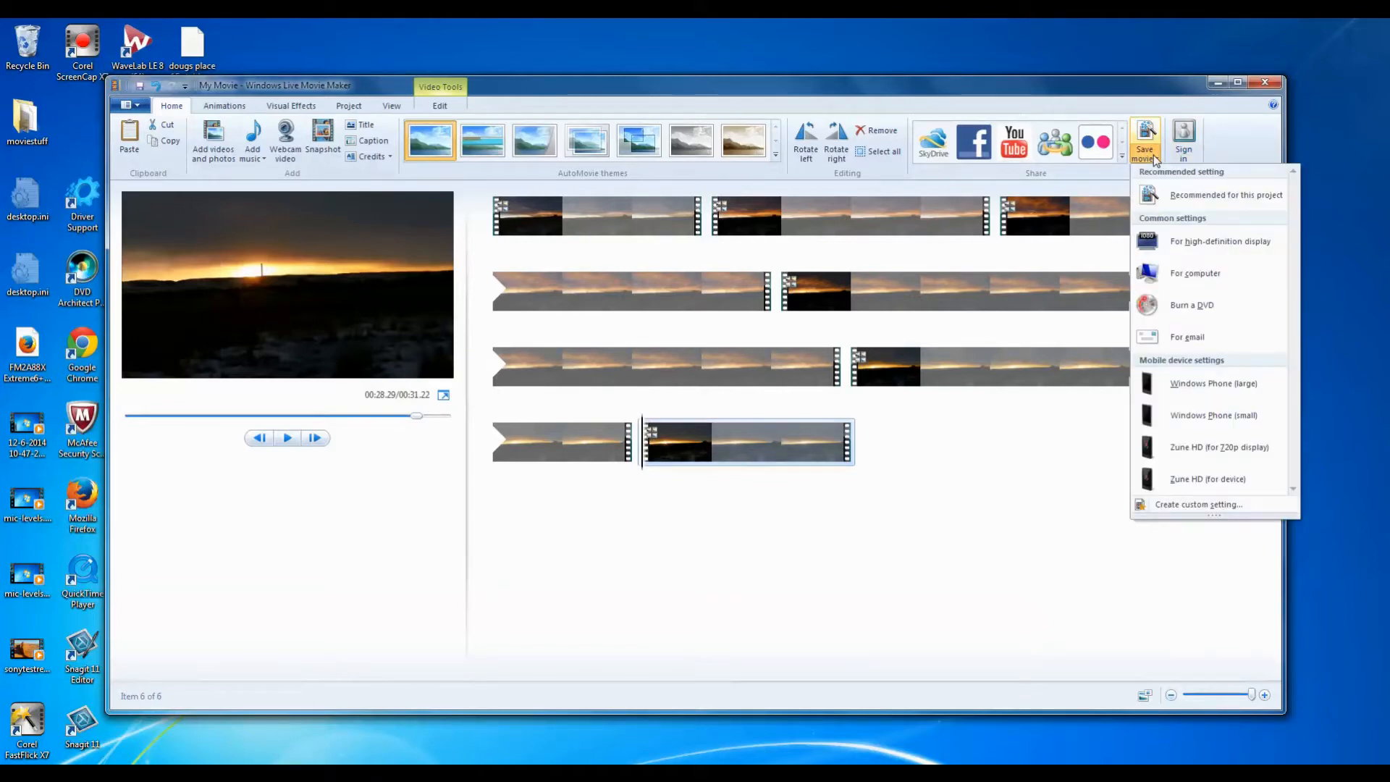
pyautogui.click(1188, 237)
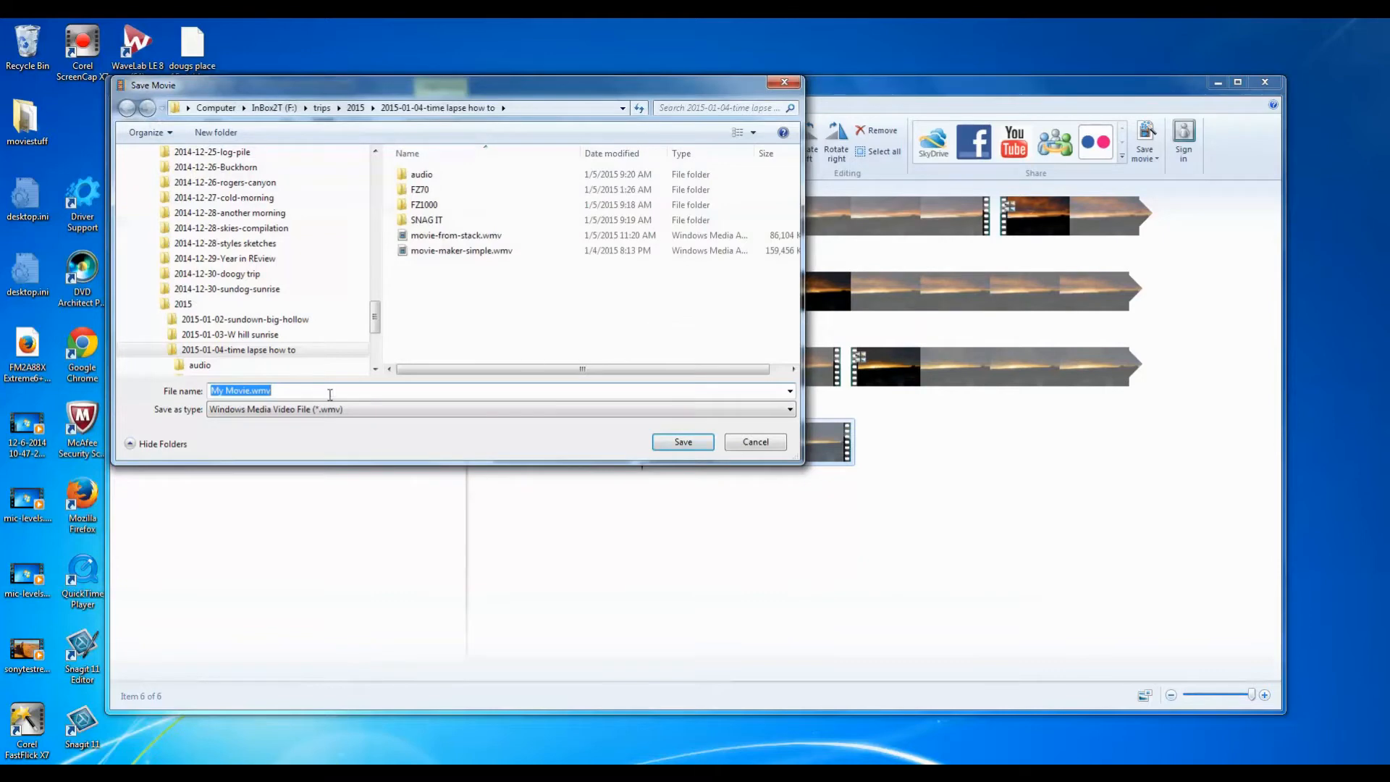
# Name the output file "image-stack to time lapse with pz movie maker.wmv" and save the movie in the time lapse how to folder.
pyautogui.click(249, 387)
pyautogui.press('BackSpace')
pyautogui.press('BackSpace')
pyautogui.press('BackSpace')
pyautogui.press('BackSpace')
pyautogui.press('BackSpace')
pyautogui.press('BackSpace')
pyautogui.press('BackSpace')
pyautogui.press('BackSpace')
pyautogui.write('image')
pyautogui.write('-stack')
pyautogui.write(' to')
pyautogui.write(' time la')
pyautogui.write('ps')
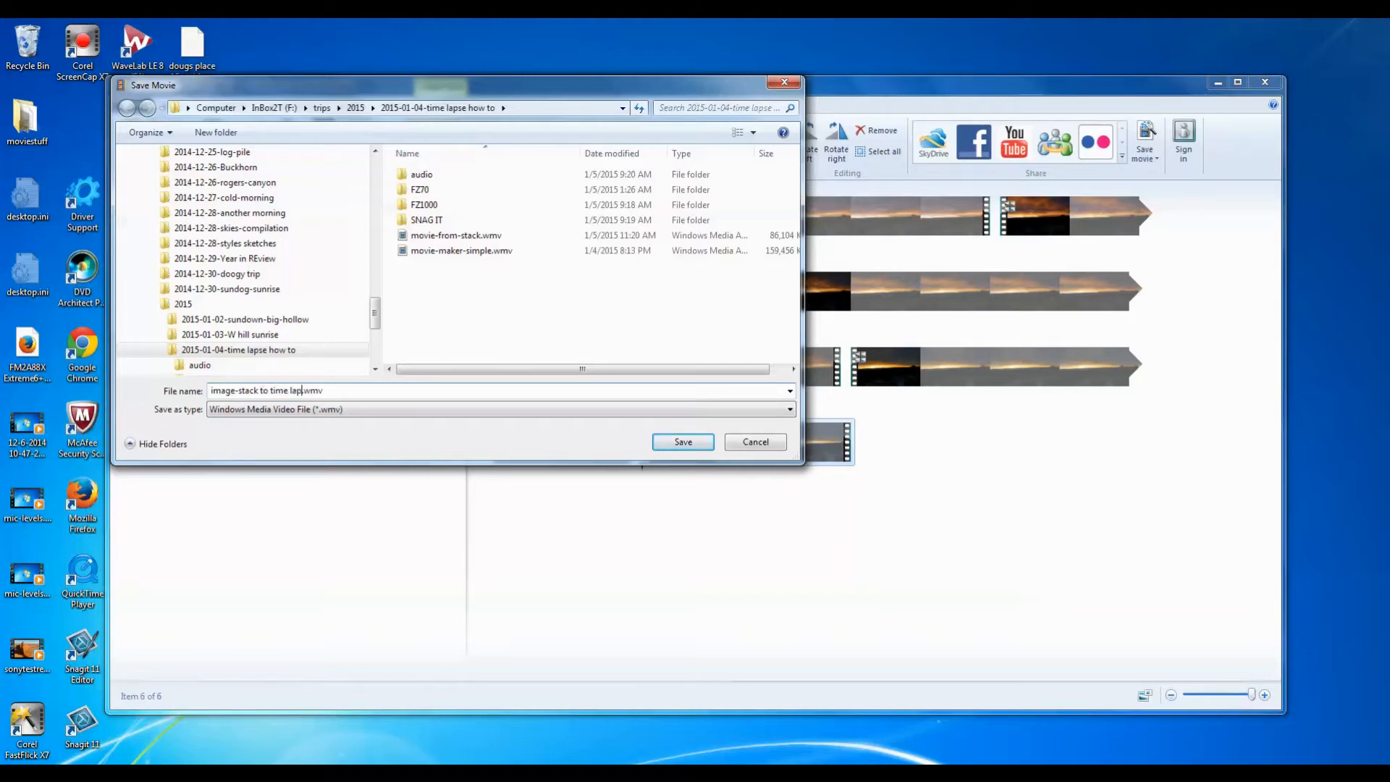
pyautogui.write('e with')
pyautogui.write(' ps')
pyautogui.write(' w')
pyautogui.press('BackSpace')
pyautogui.write('movie maker')
pyautogui.click(681, 444)
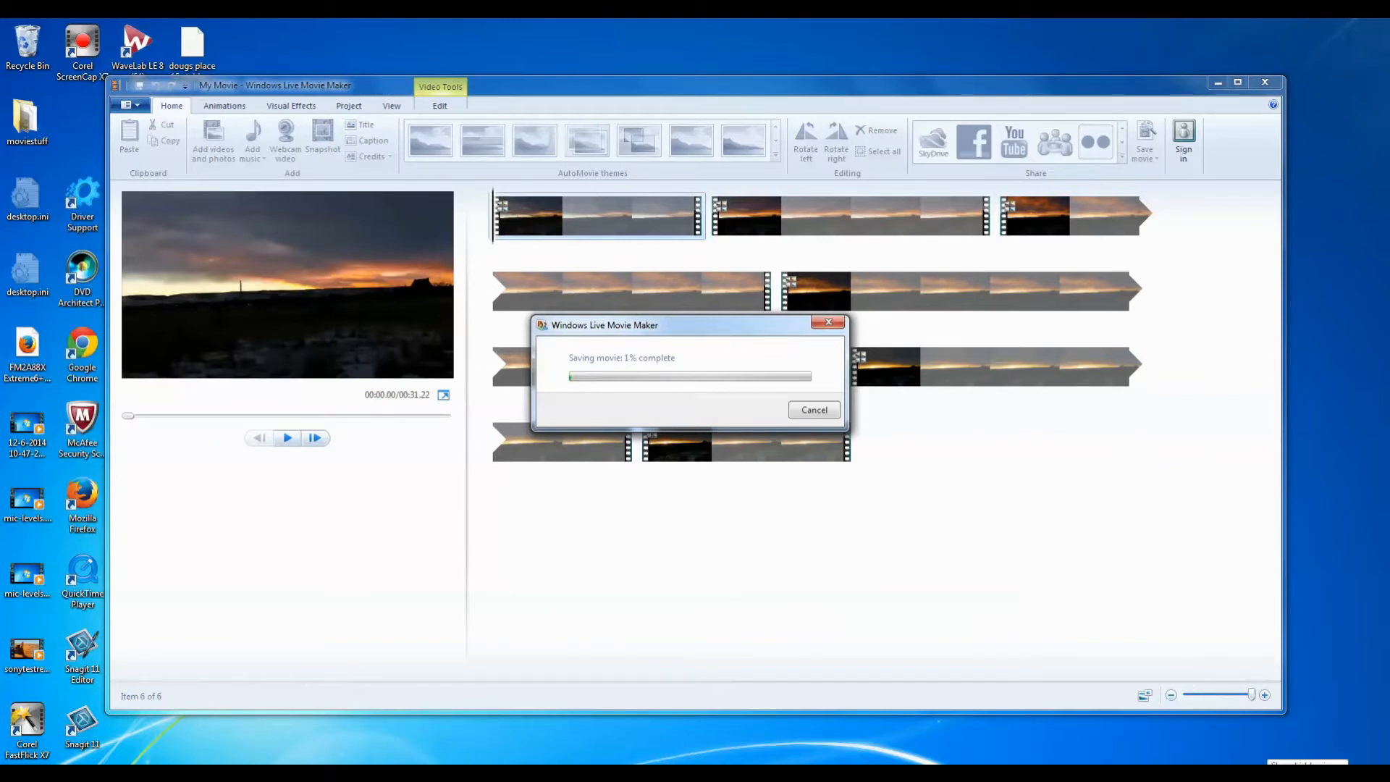
# Play the finished time-lapse movie through to its end.
pyautogui.click(1265, 776)
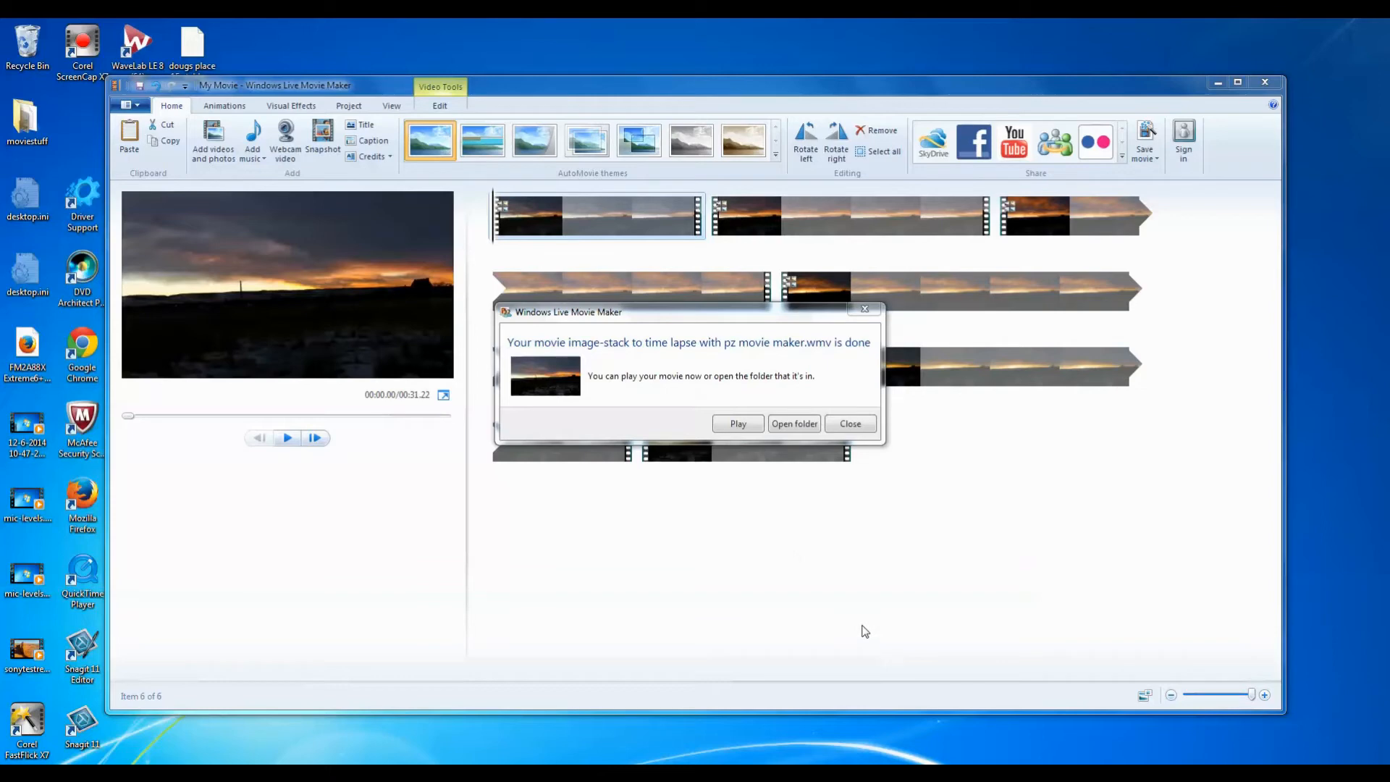
pyautogui.click(737, 425)
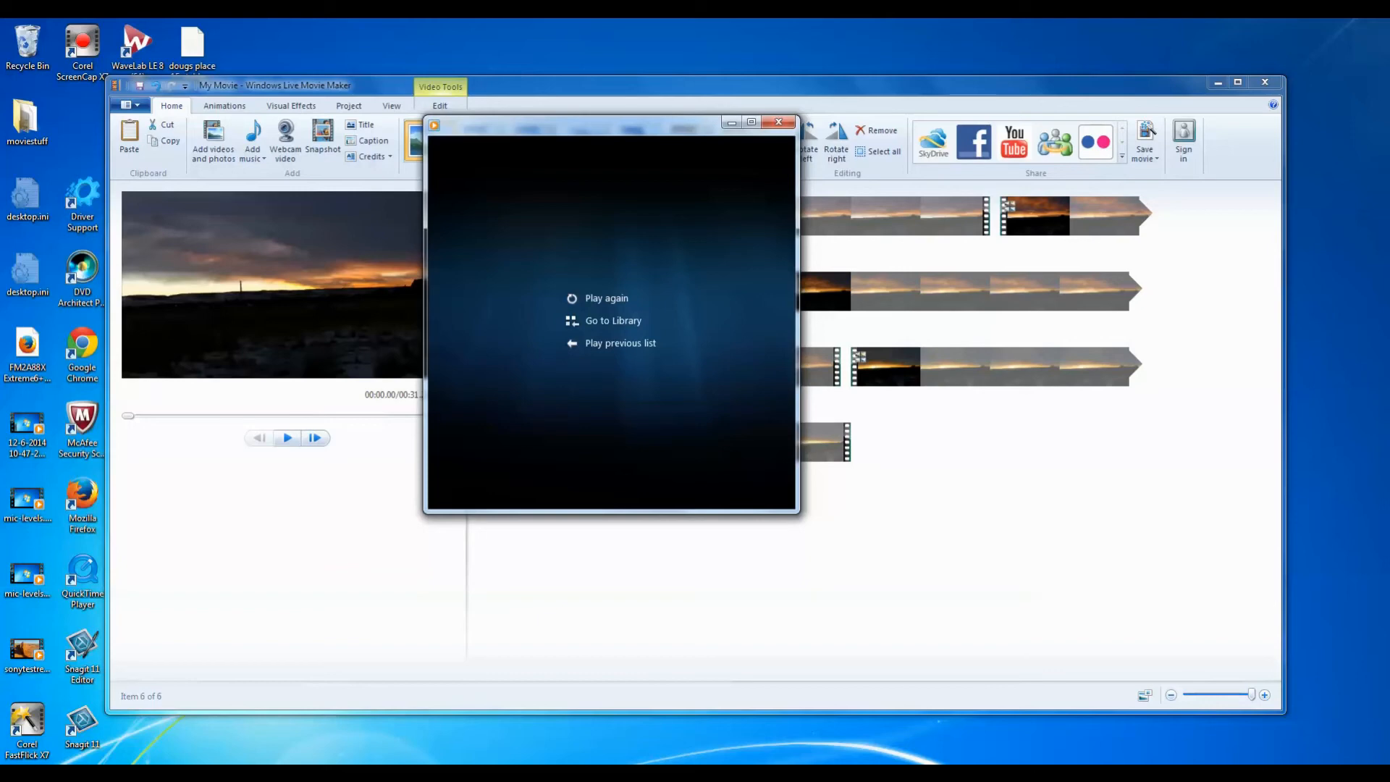
pyautogui.click(1265, 775)
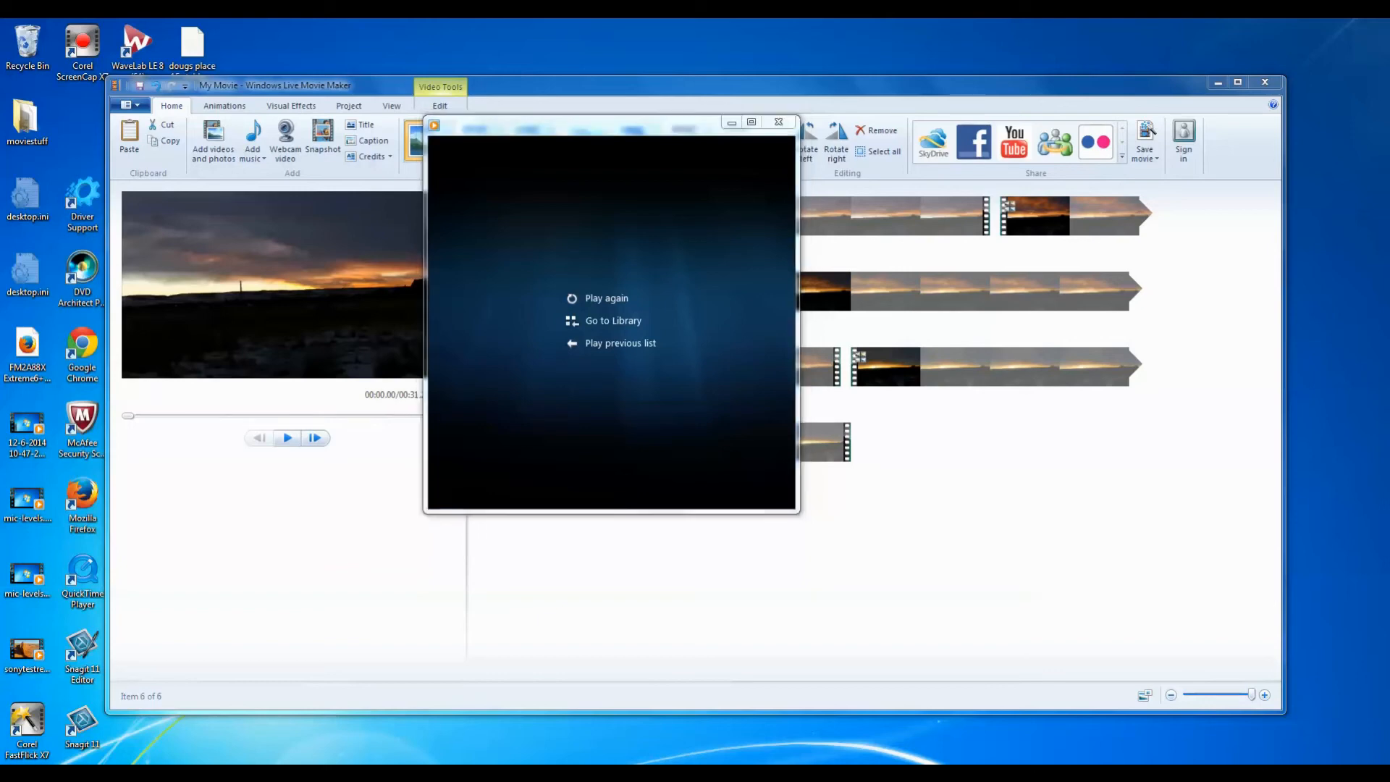